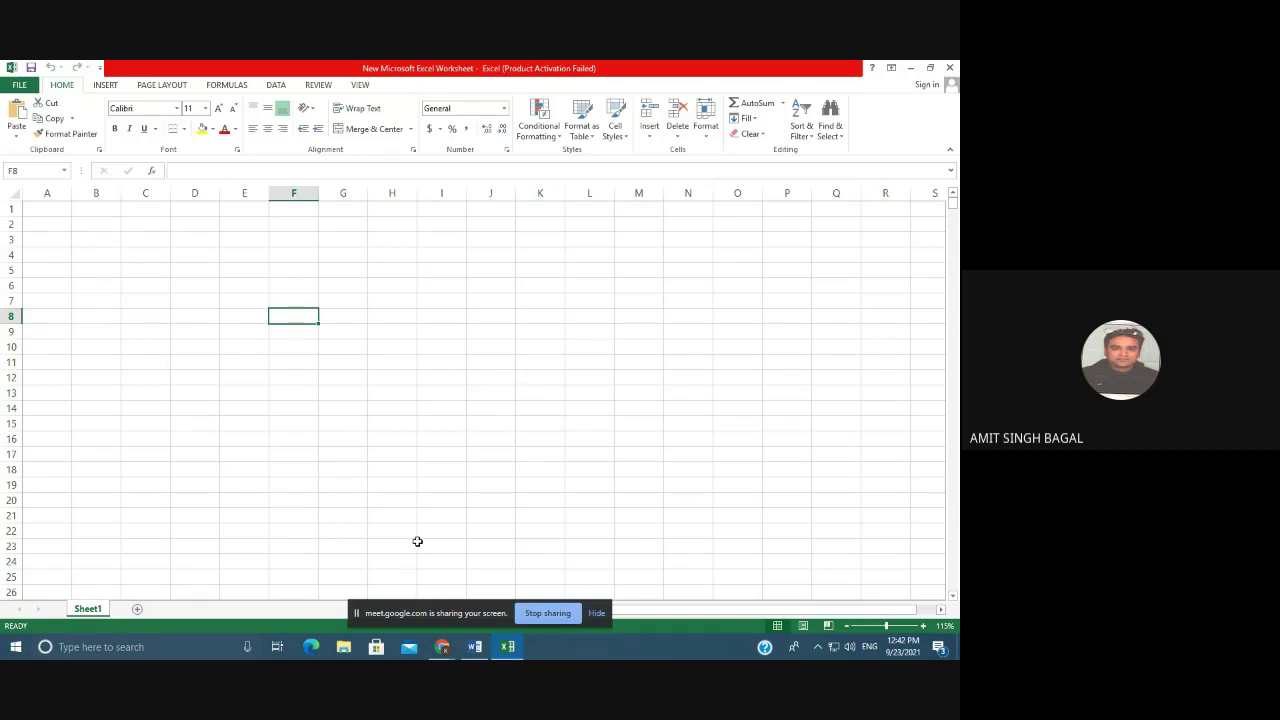
# Switch to Chrome and search Google in a new tab for "numbers of ros in excel 2013".
pyautogui.click(441, 647)
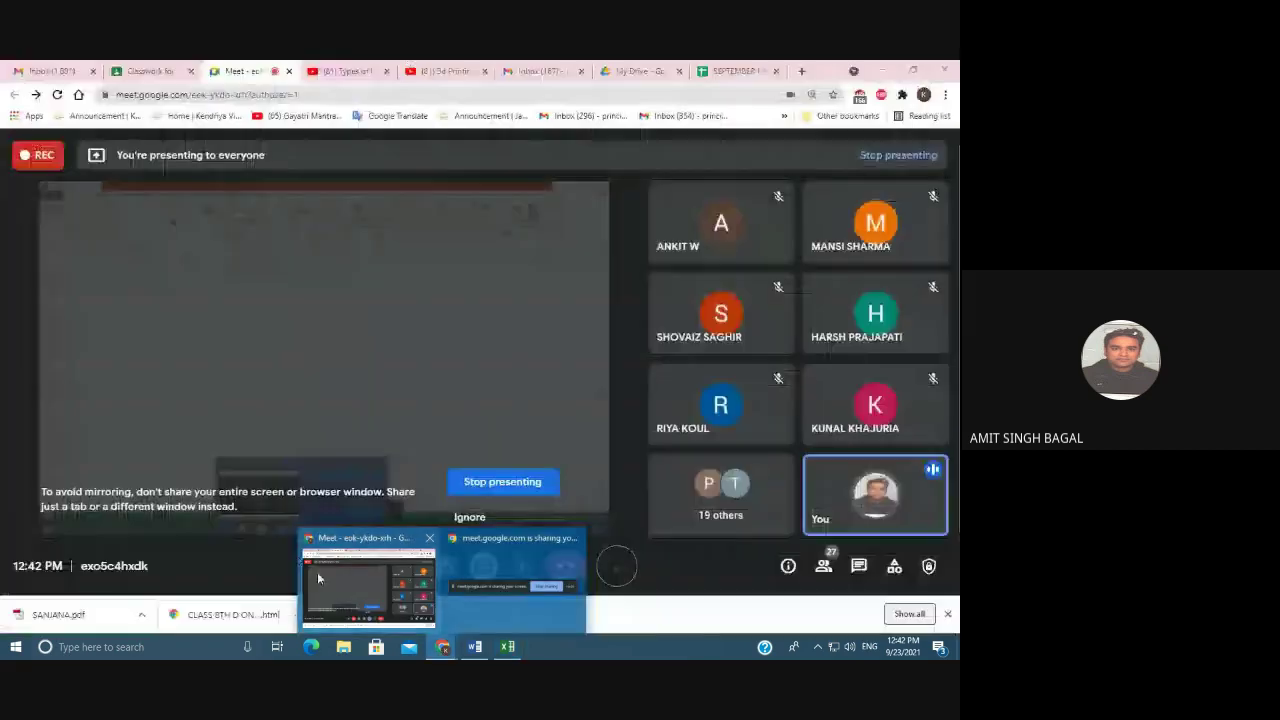
pyautogui.click(801, 71)
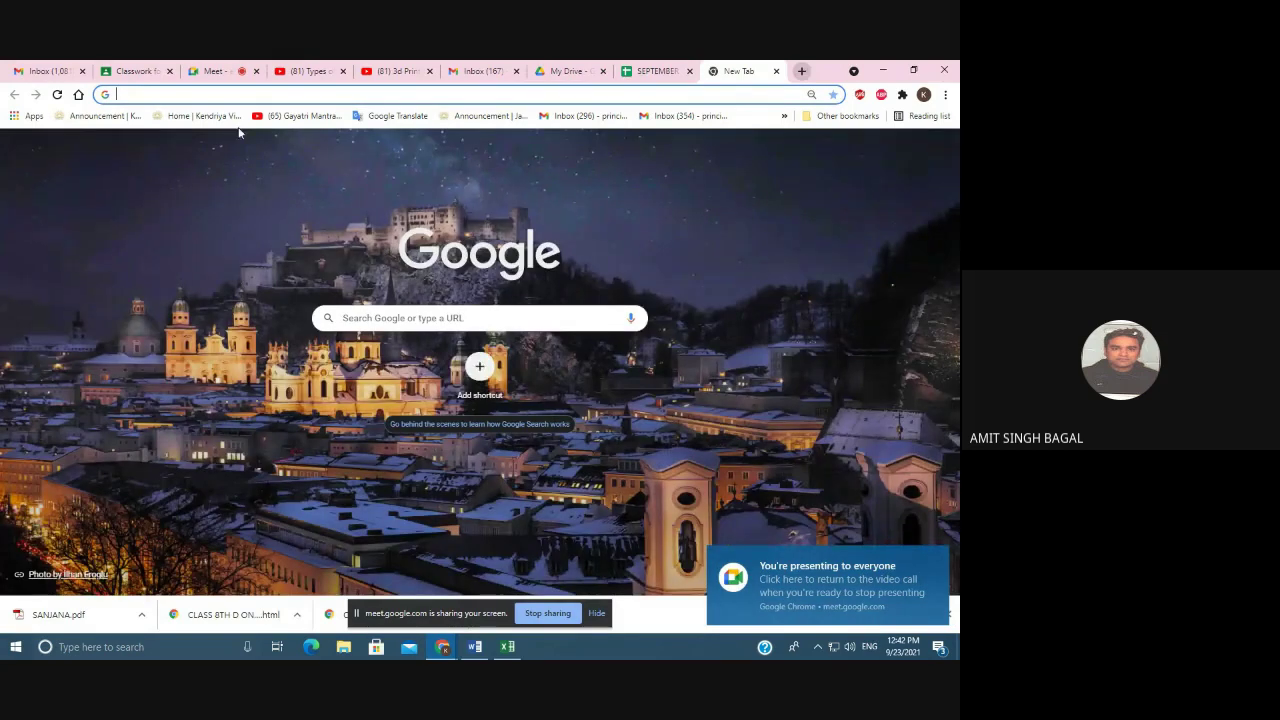
pyautogui.write('number')
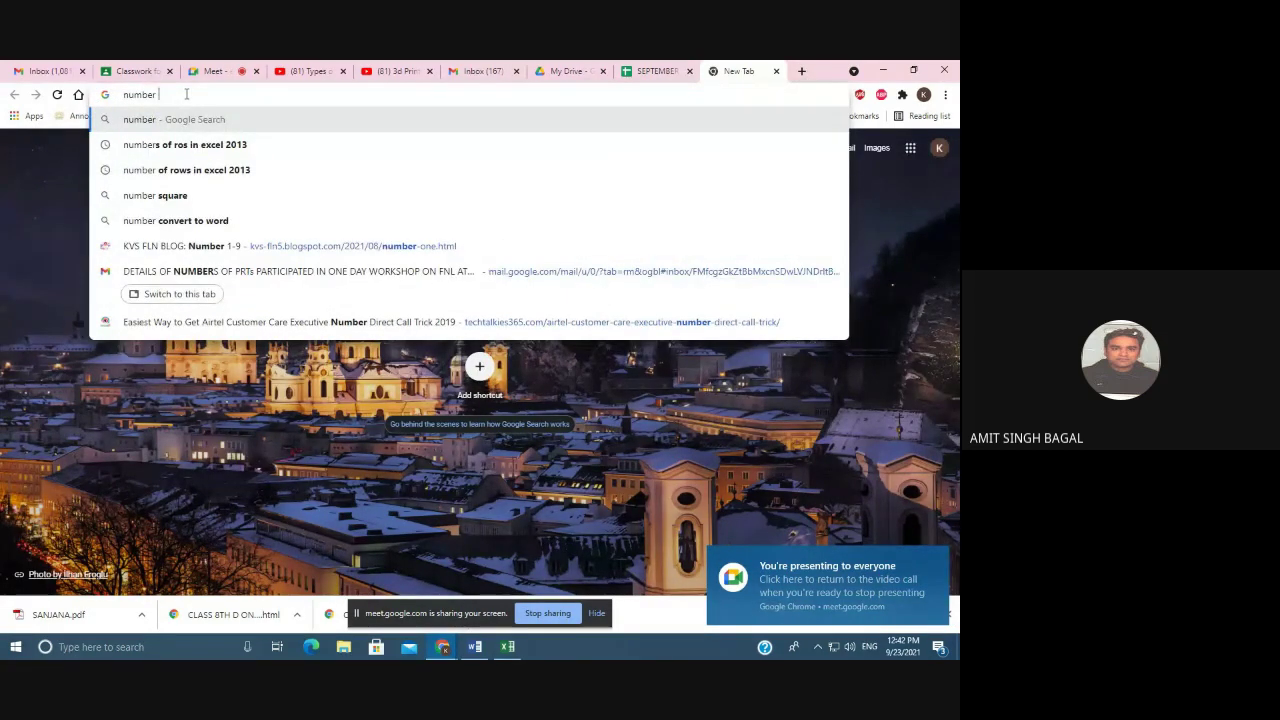
pyautogui.click(209, 144)
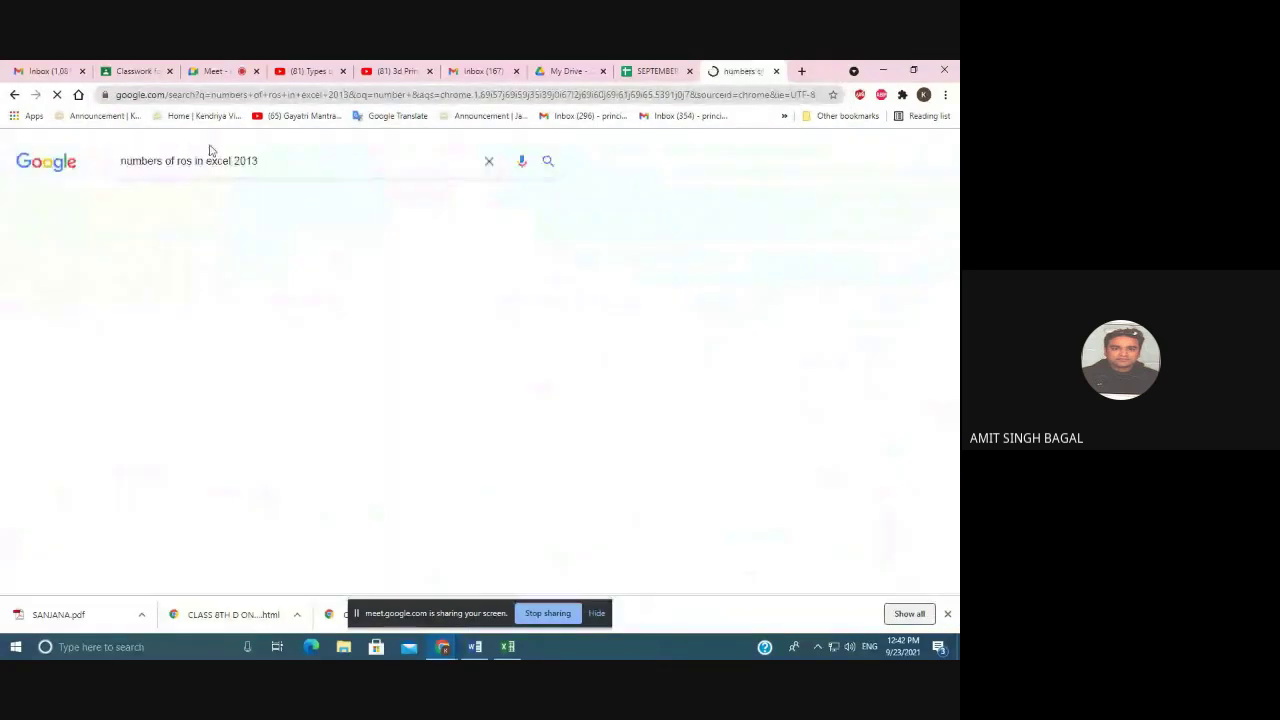
pyautogui.scroll(-1, 450, 299)
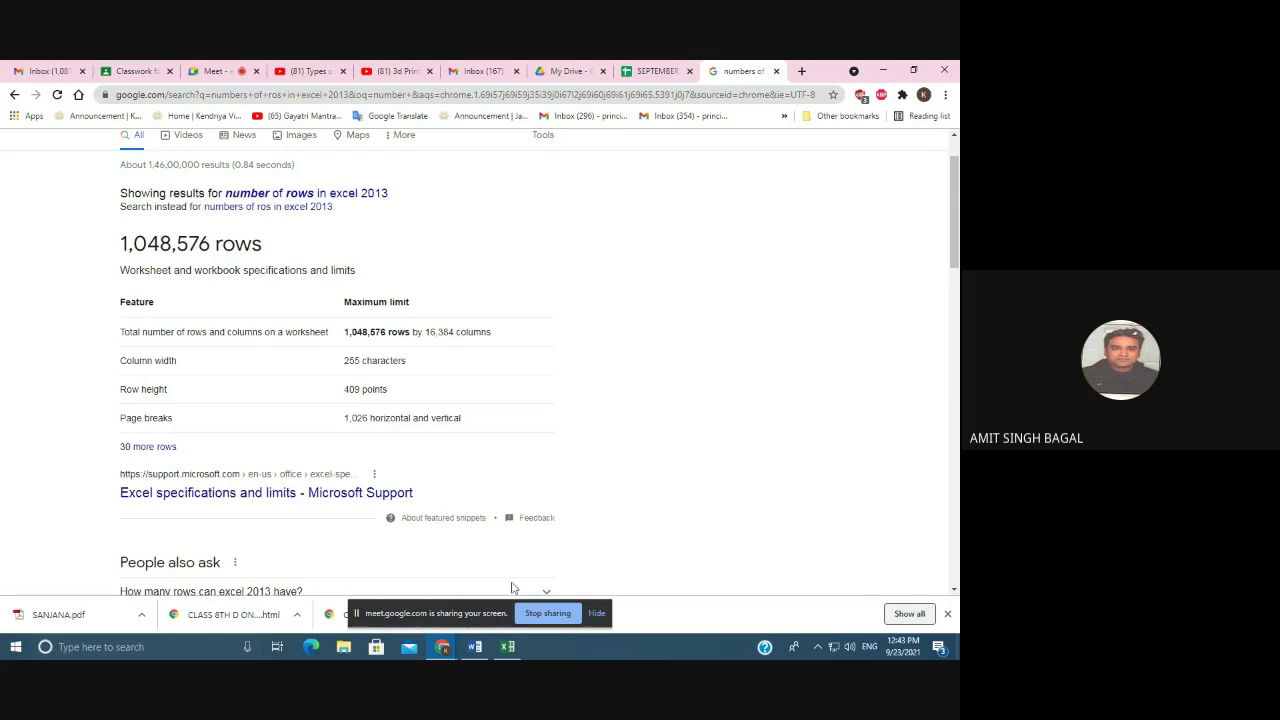
# Return to the Excel worksheet and select individual cells one after another, including B4, H8 and C17.
pyautogui.click(507, 650)
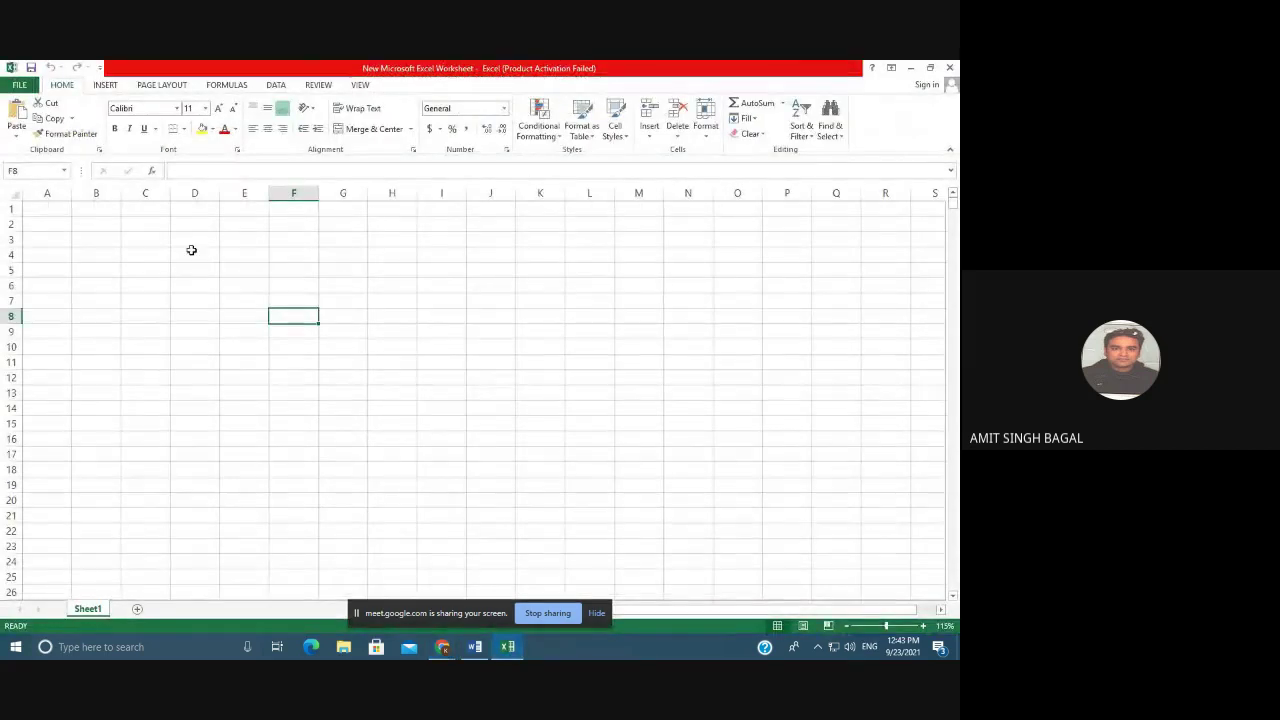
pyautogui.click(118, 257)
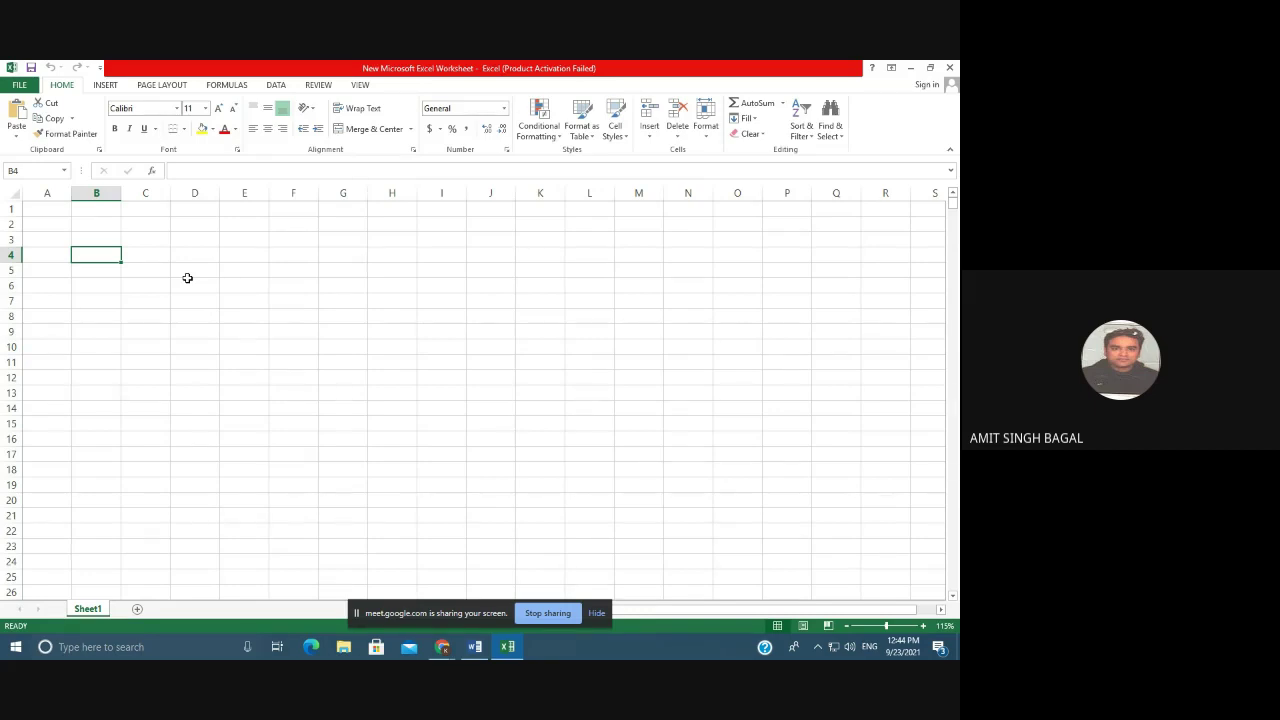
pyautogui.click(403, 238)
pyautogui.click(387, 301)
pyautogui.click(397, 314)
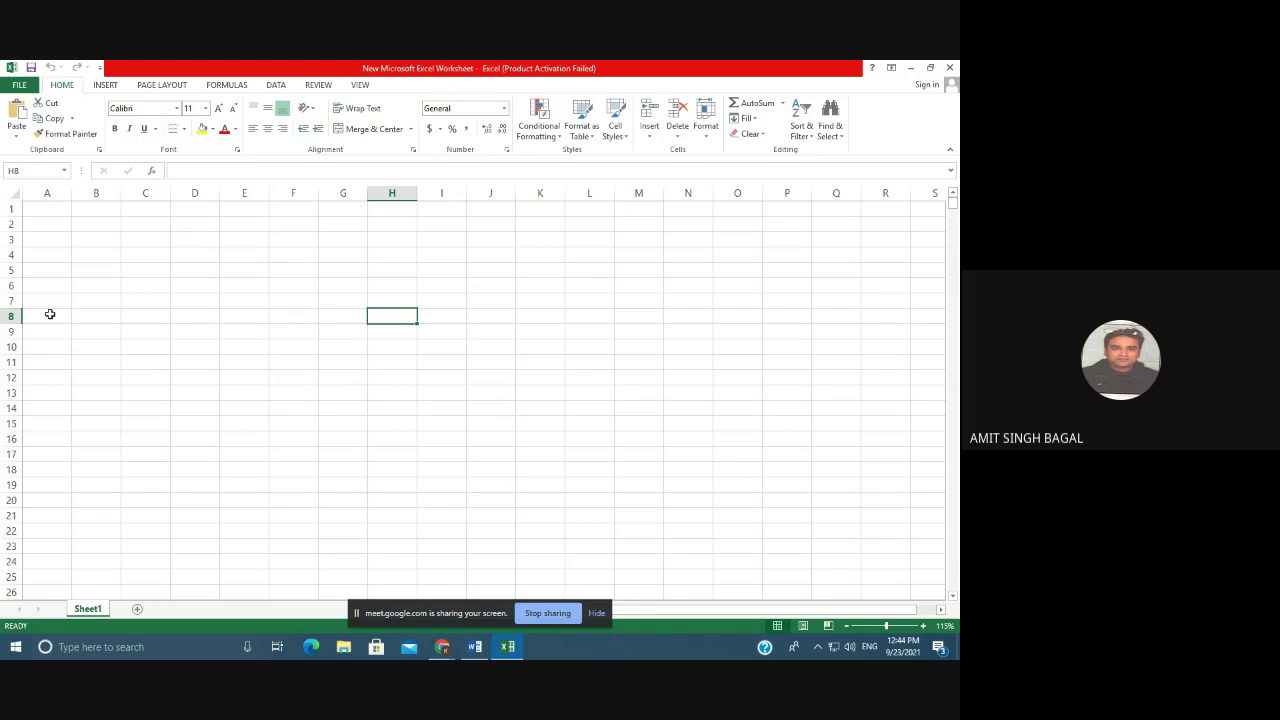
pyautogui.click(150, 448)
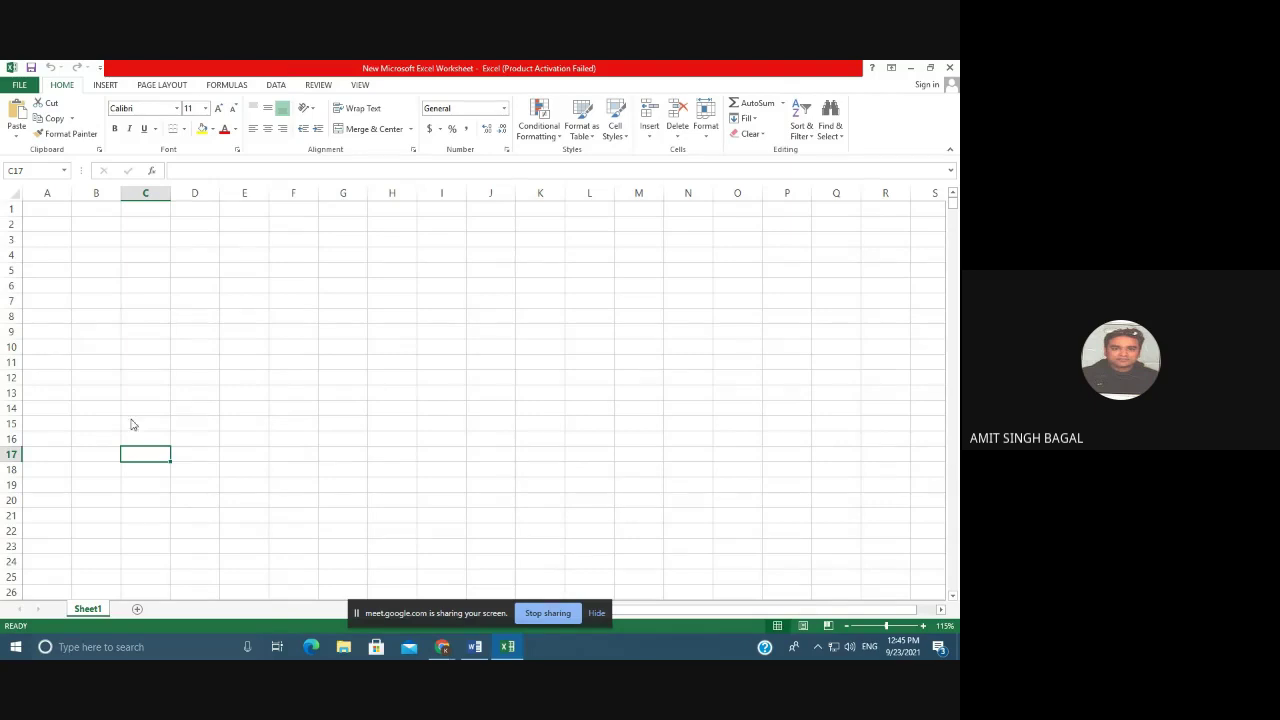
# Page down column C to cell C79, return to the top rows, and select I7 and G4.
pyautogui.hotkey('alt', 'n')
pyautogui.press('pagedown')
pyautogui.press('pagedown')
pyautogui.press('pagedown')
pyautogui.scroll(20, 107, 414)
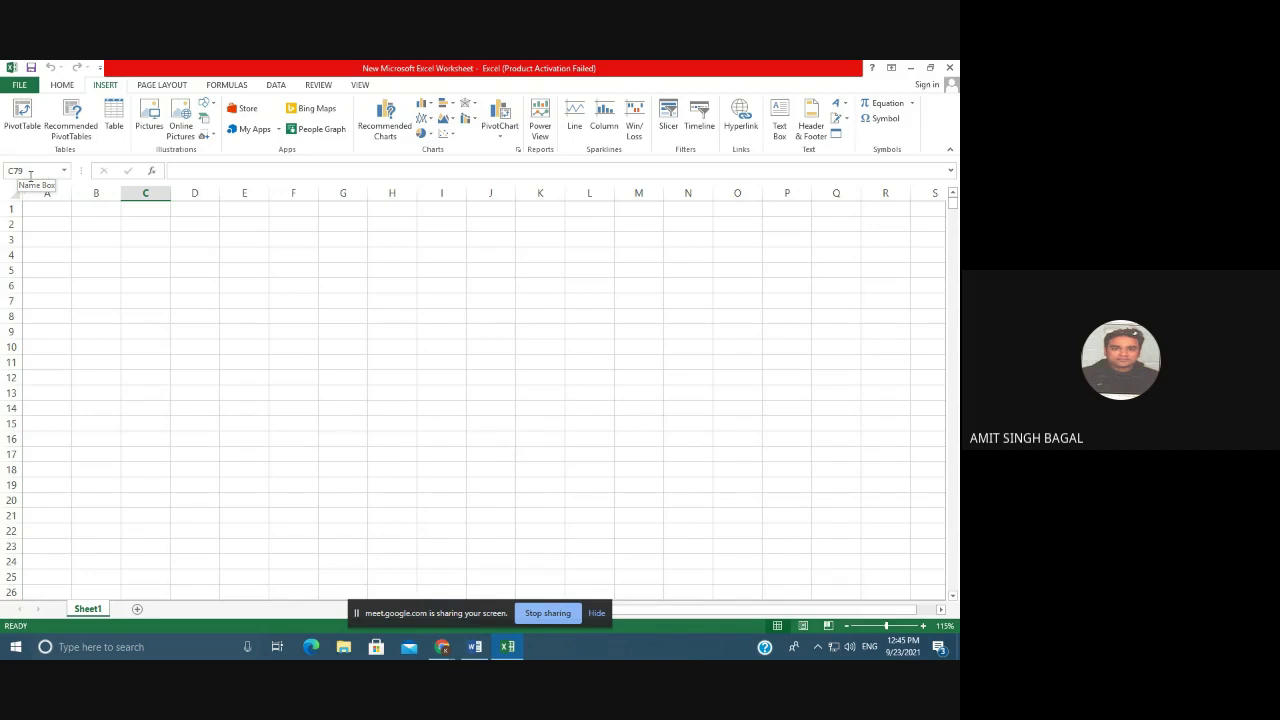
pyautogui.click(420, 298)
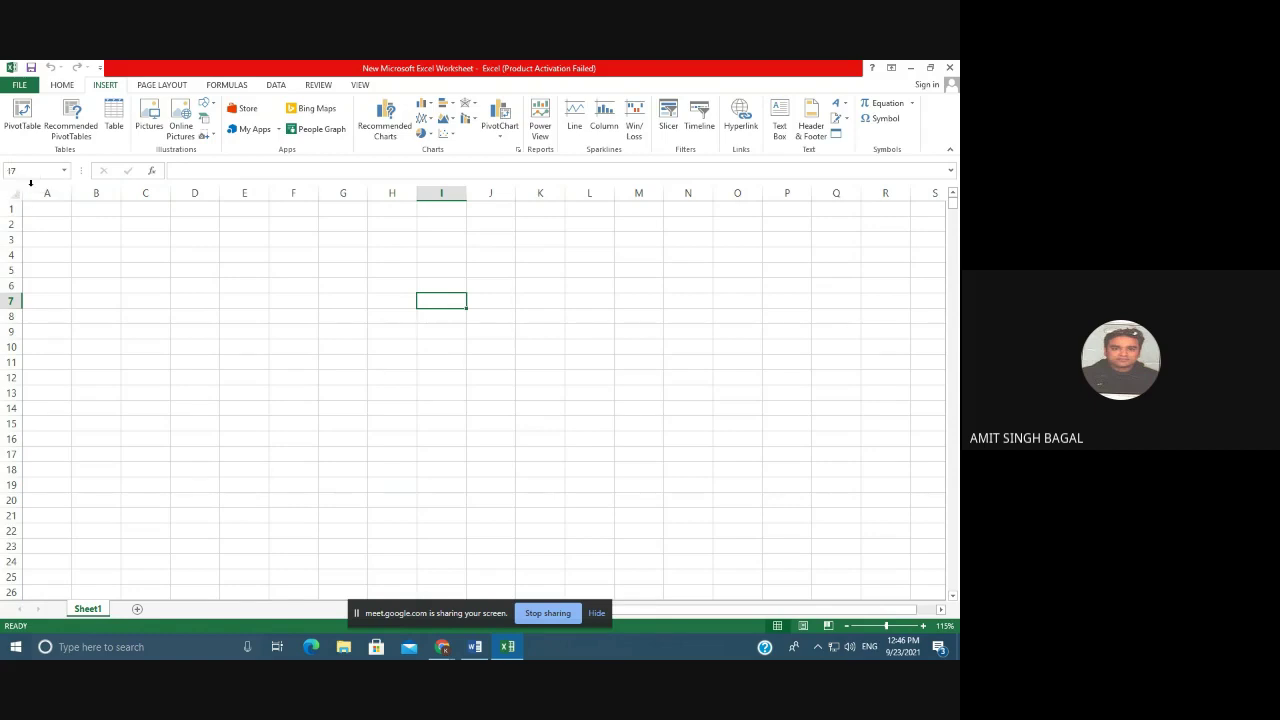
pyautogui.click(360, 256)
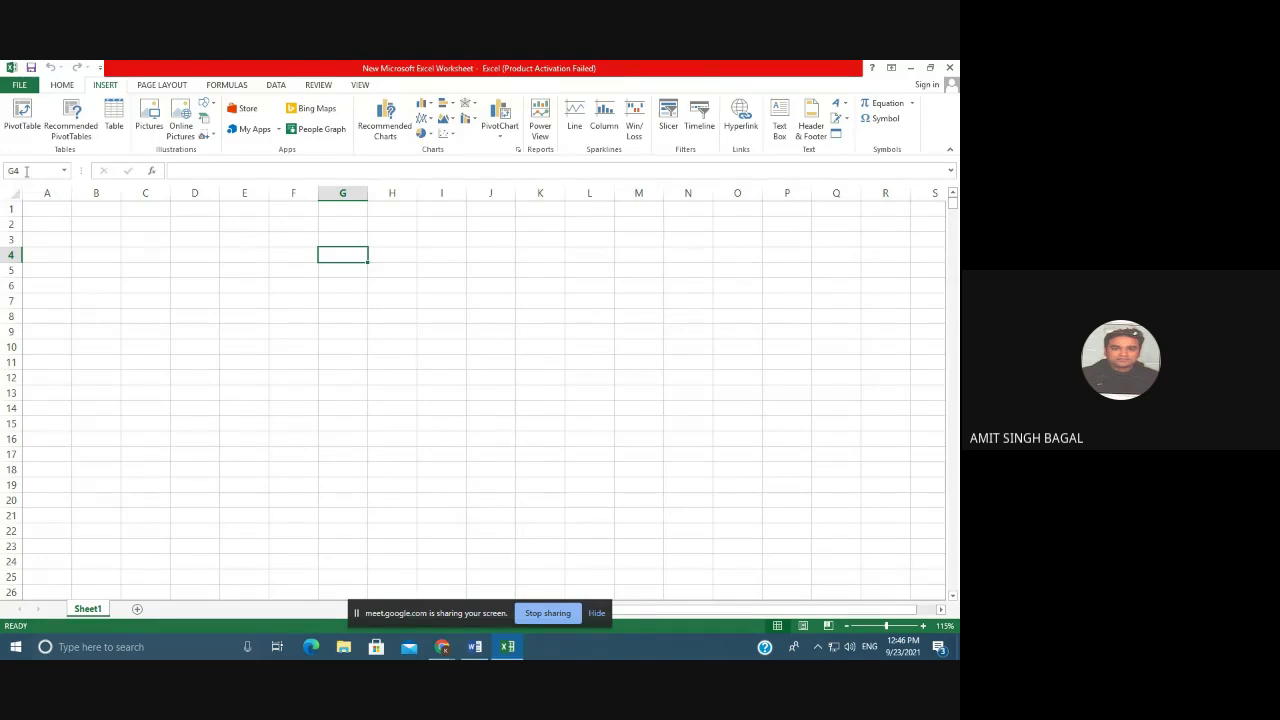
# Try to jump to the reference 1048576 without a column letter.
pyautogui.click(26, 171)
pyautogui.write('10')
pyautogui.write('48576')
pyautogui.press('Return')
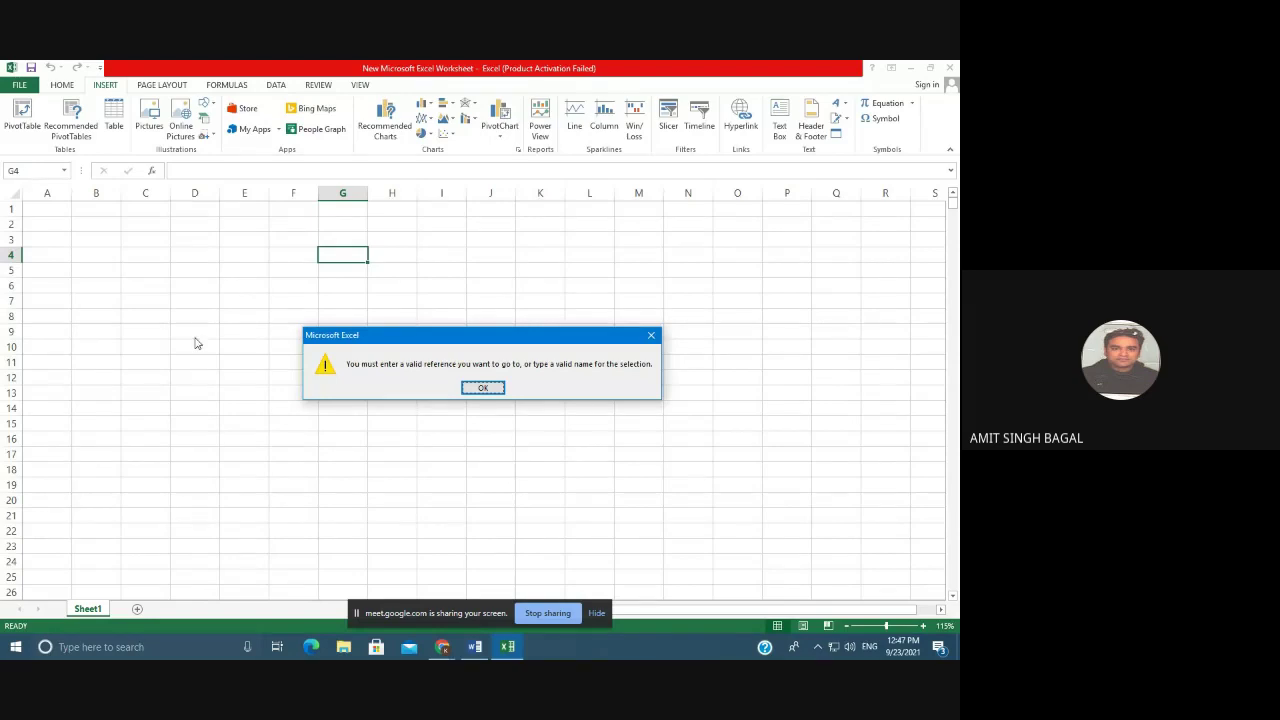
pyautogui.click(489, 388)
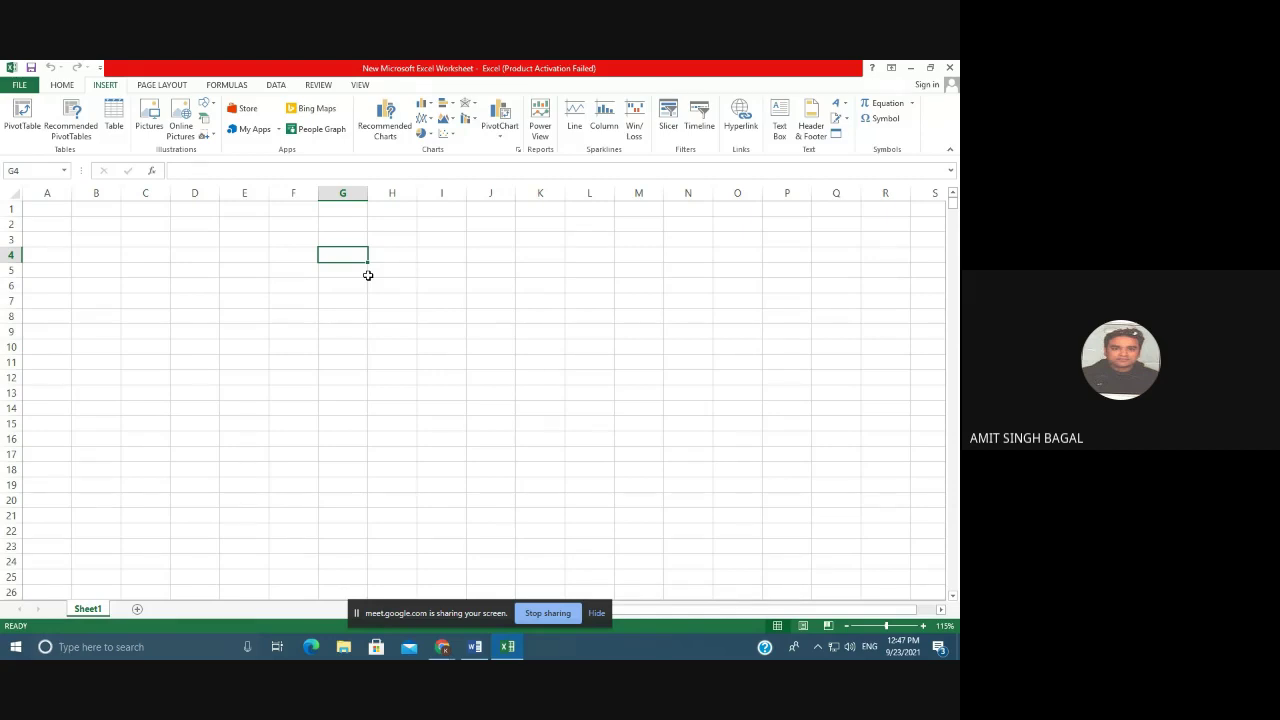
# Go to cell A1048576 and examine the last rows of the worksheet.
pyautogui.click(37, 170)
pyautogui.write('a1048576')
pyautogui.press('Return')
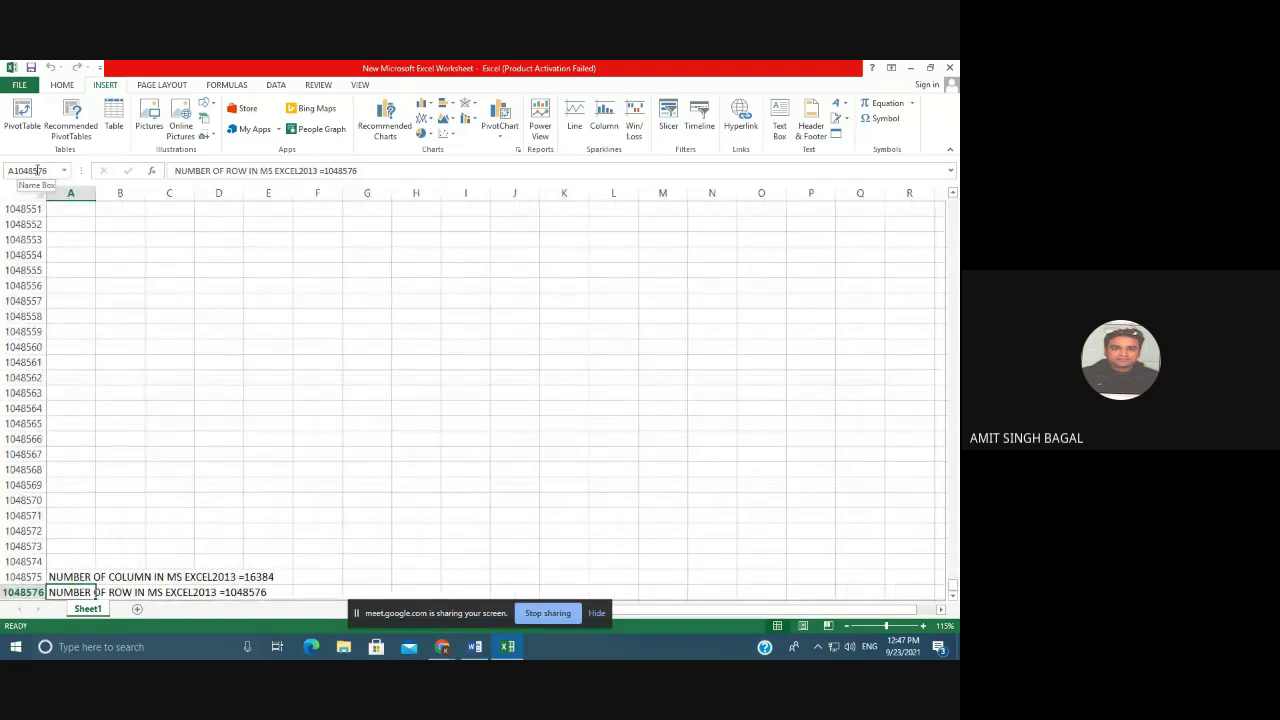
pyautogui.scroll(-5, 294, 297)
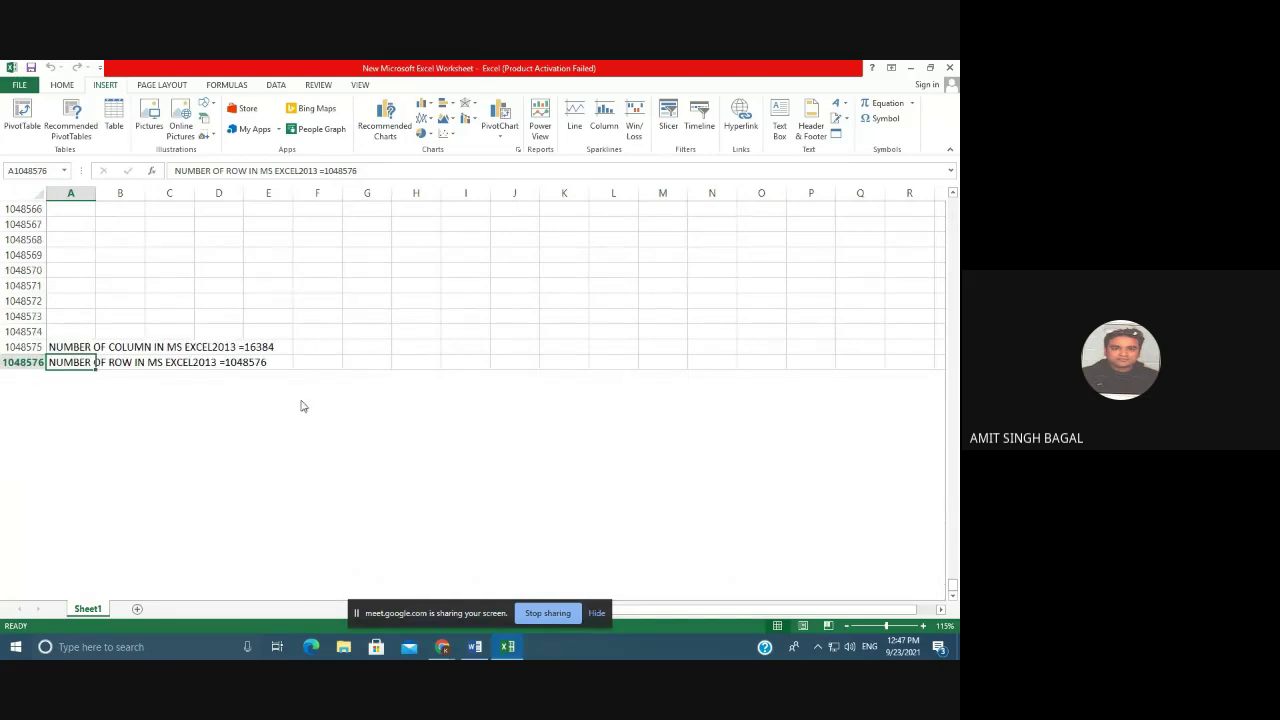
pyautogui.click(331, 299)
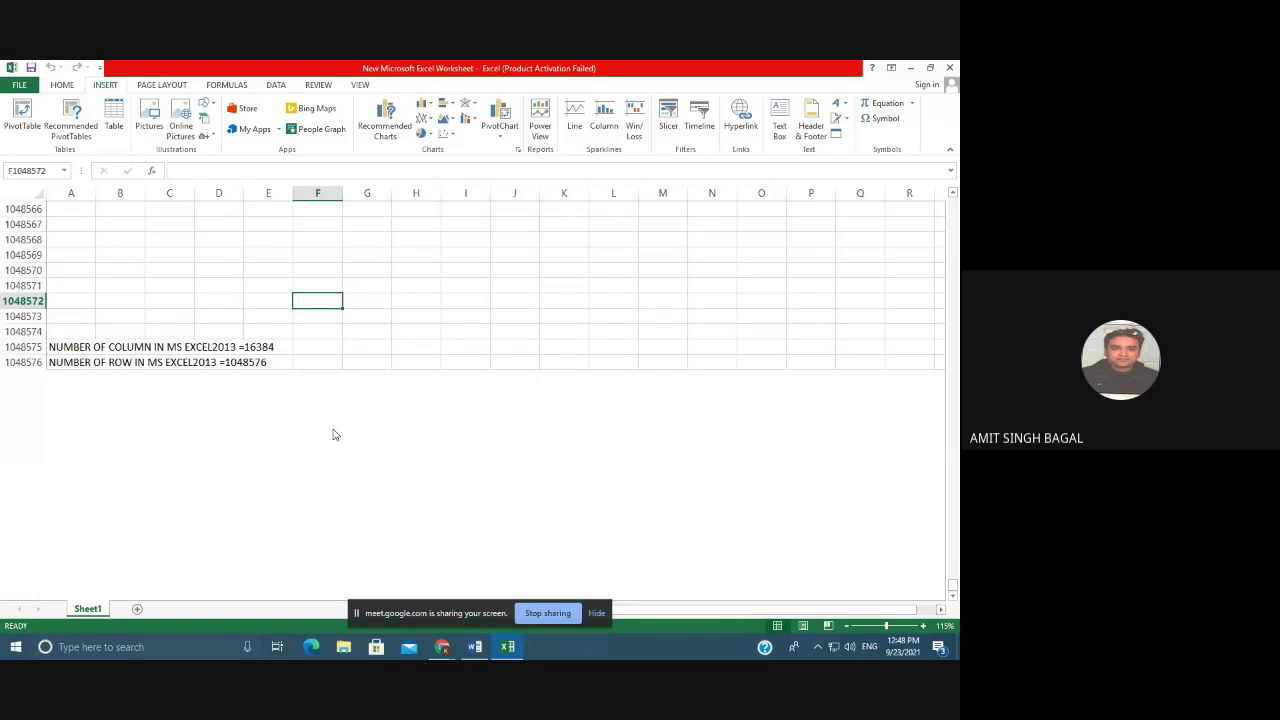
pyautogui.scroll(2, 335, 434)
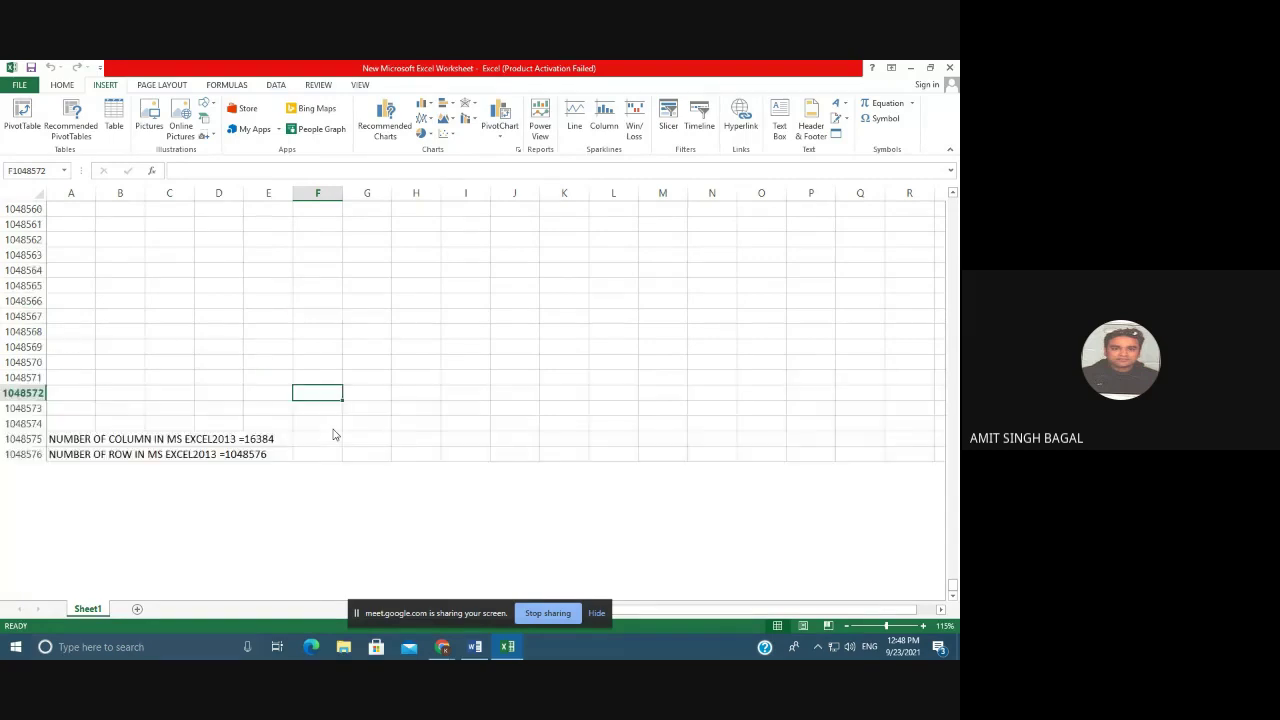
# Go back to cell A1 by entering its cell reference.
pyautogui.click(48, 171)
pyautogui.write('a1')
pyautogui.press('Return')
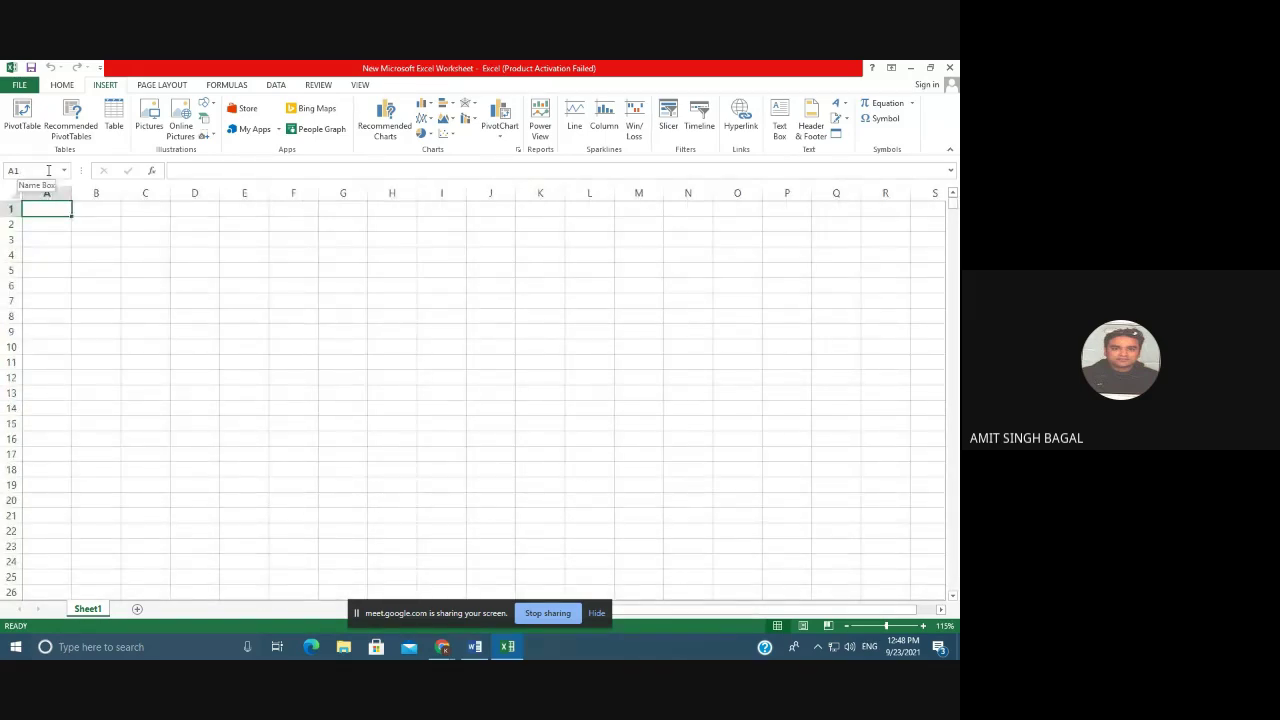
pyautogui.click(48, 171)
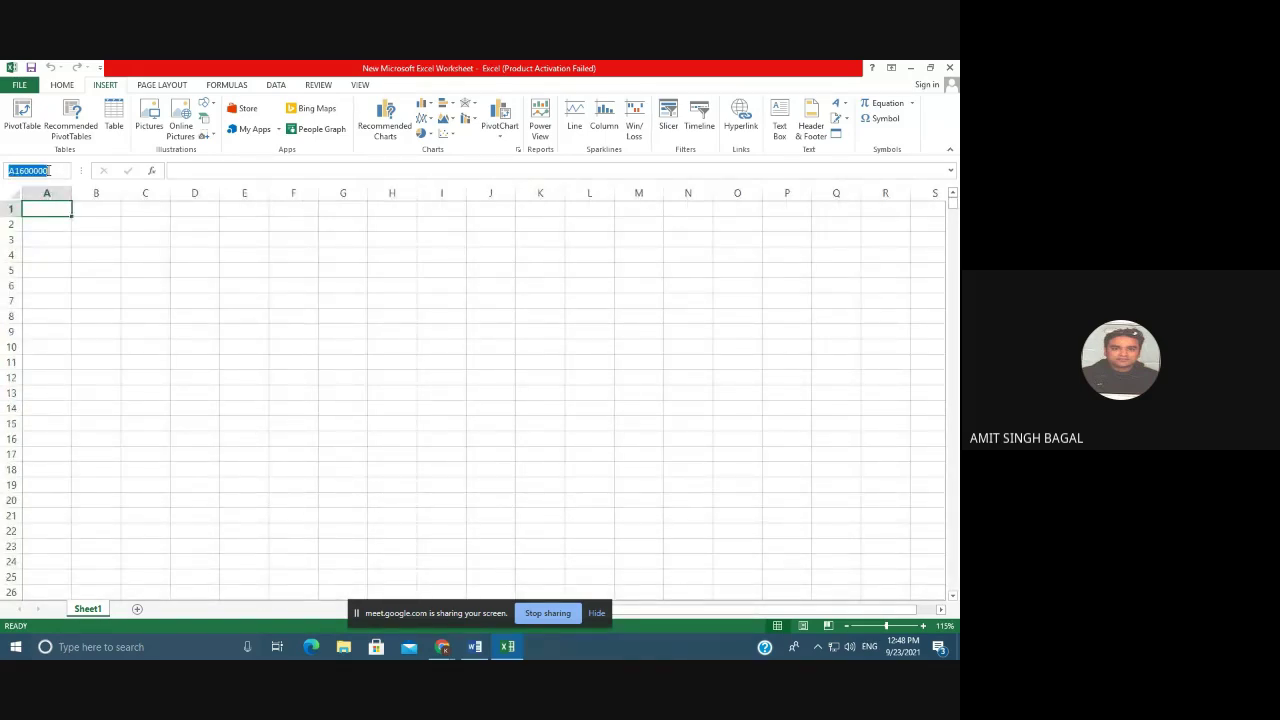
pyautogui.click(130, 326)
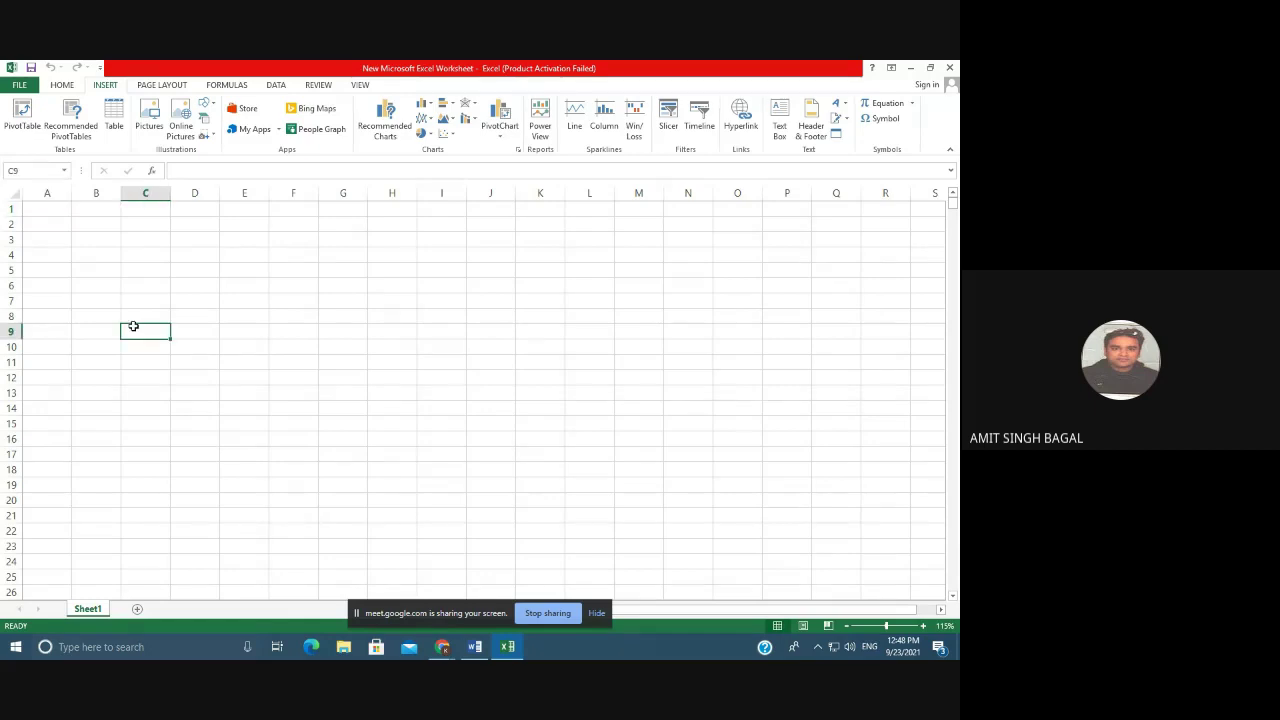
pyautogui.click(14, 194)
pyautogui.click(290, 299)
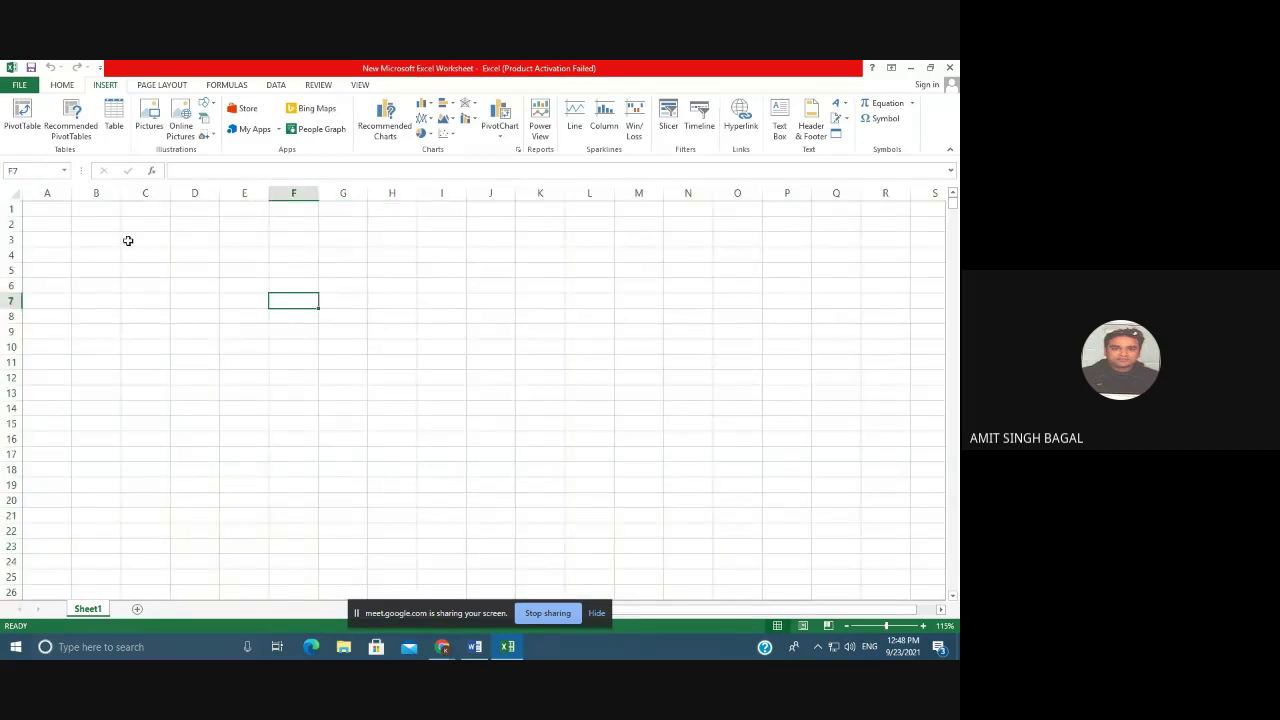
pyautogui.click(52, 208)
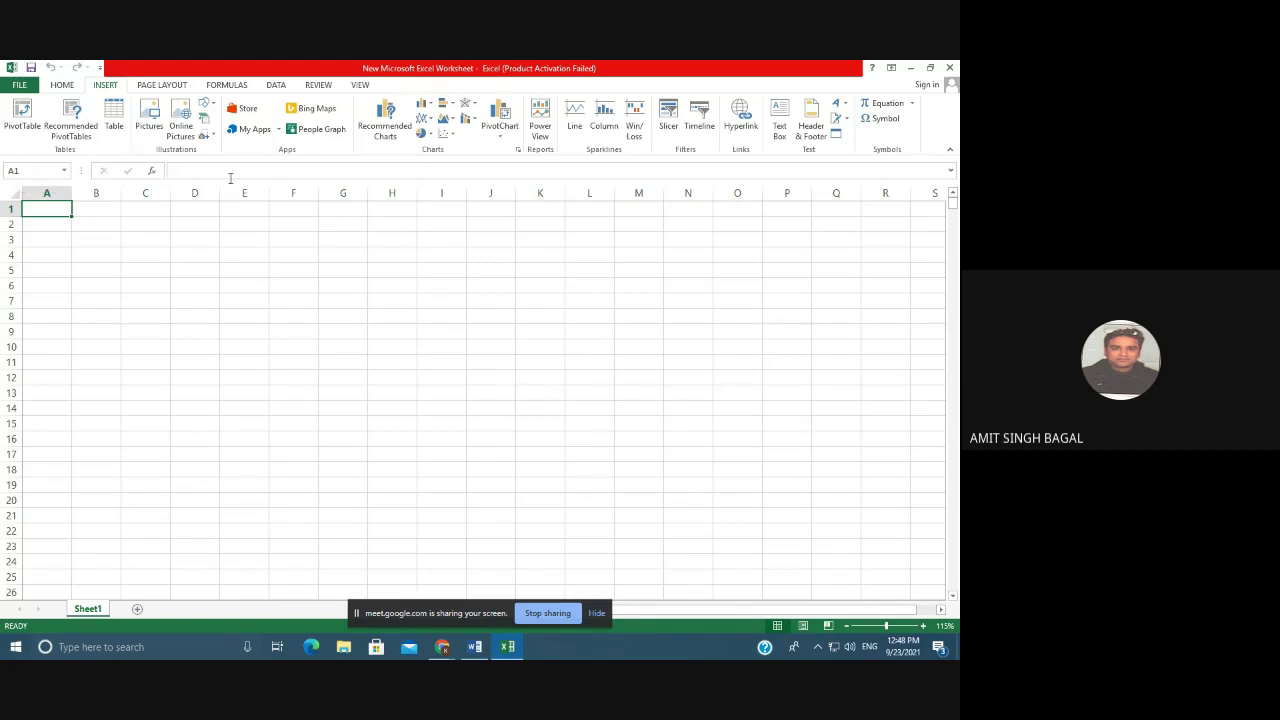
pyautogui.click(260, 351)
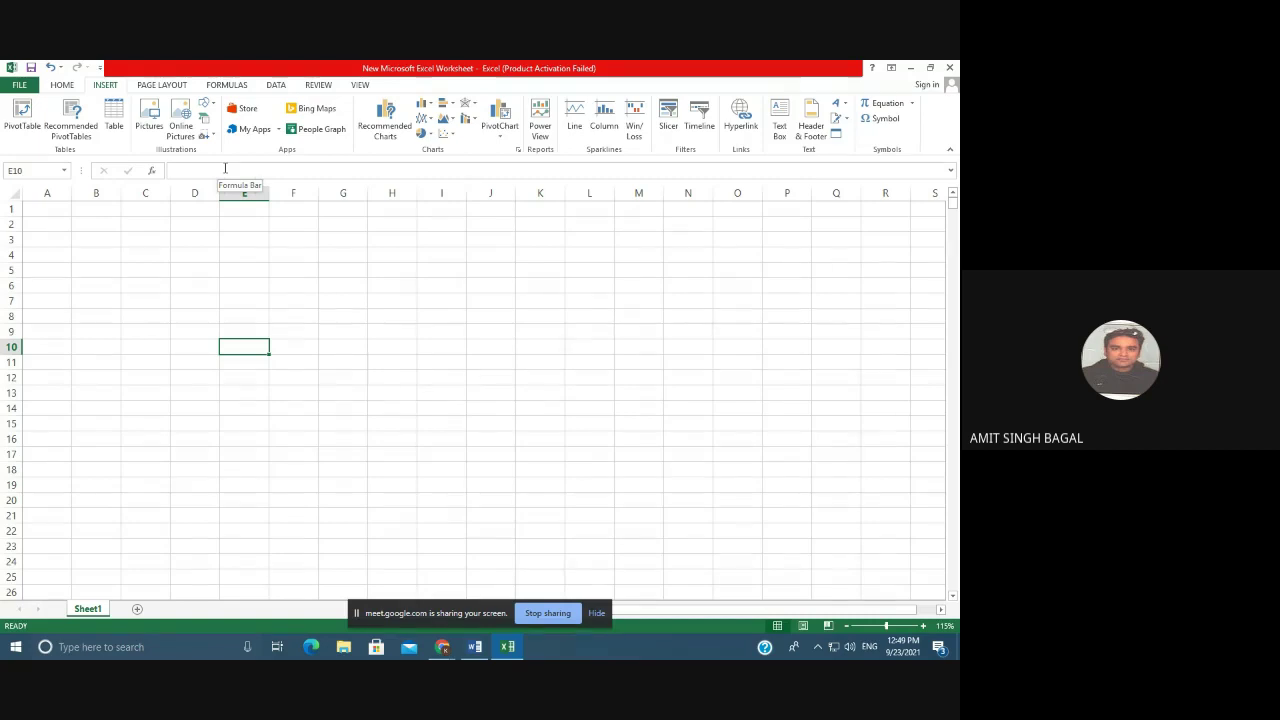
# Enter 1 in cell A2 and 2 in cell A3.
pyautogui.click(58, 227)
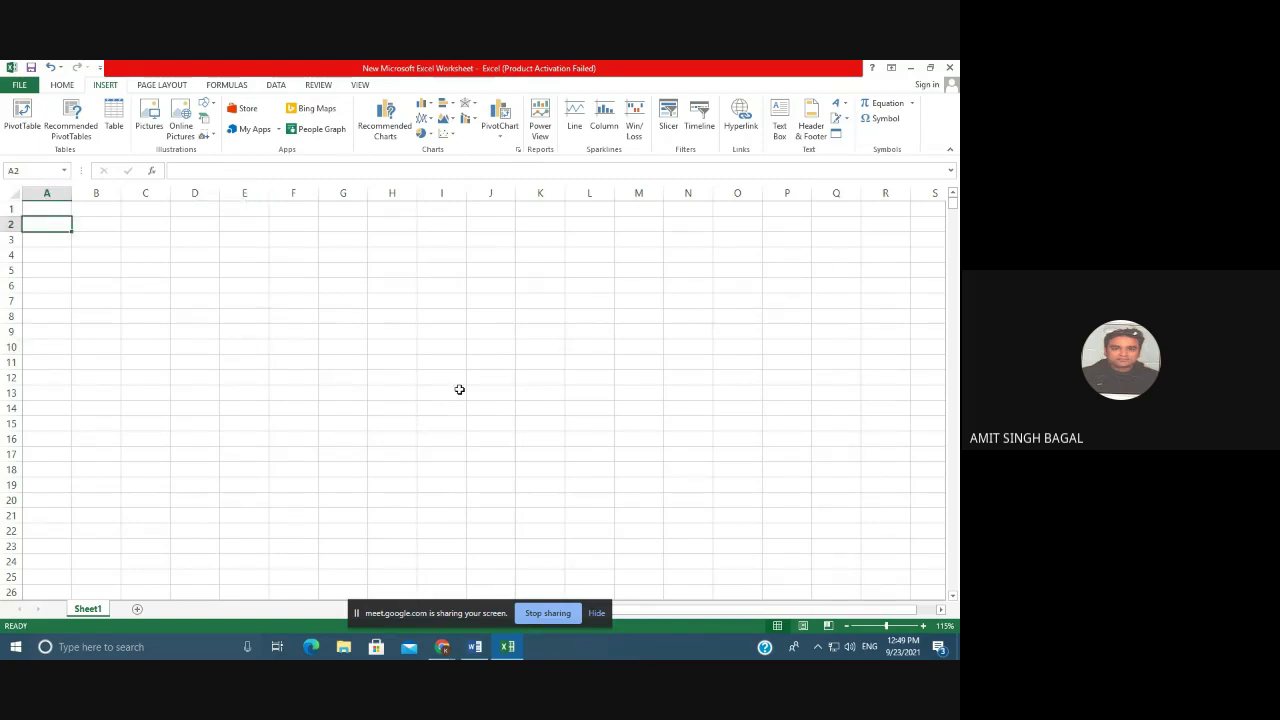
pyautogui.write('1')
pyautogui.press('Return')
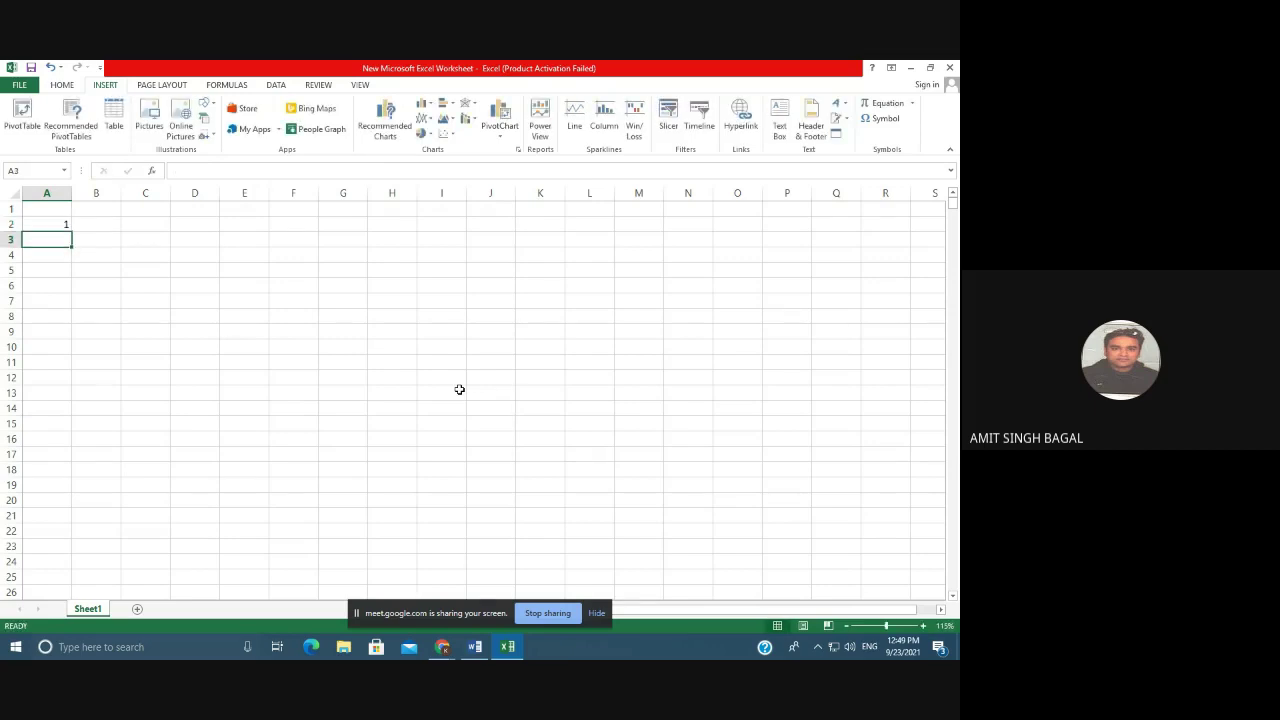
pyautogui.write('2')
pyautogui.press('Return')
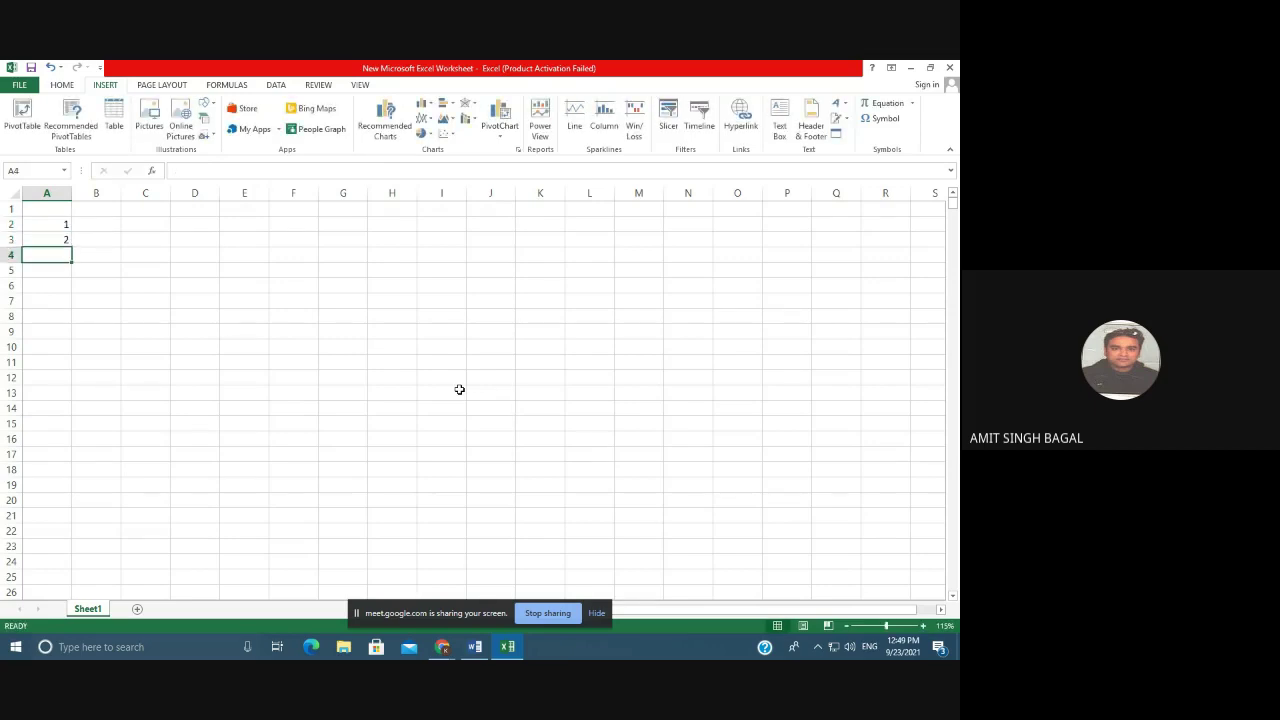
# Enter "sun" in cell F2 and "mon" in cell F3.
pyautogui.press('Up')
pyautogui.press('Up')
pyautogui.press('Up')
pyautogui.press('Right')
pyautogui.press('Right')
pyautogui.press('Right')
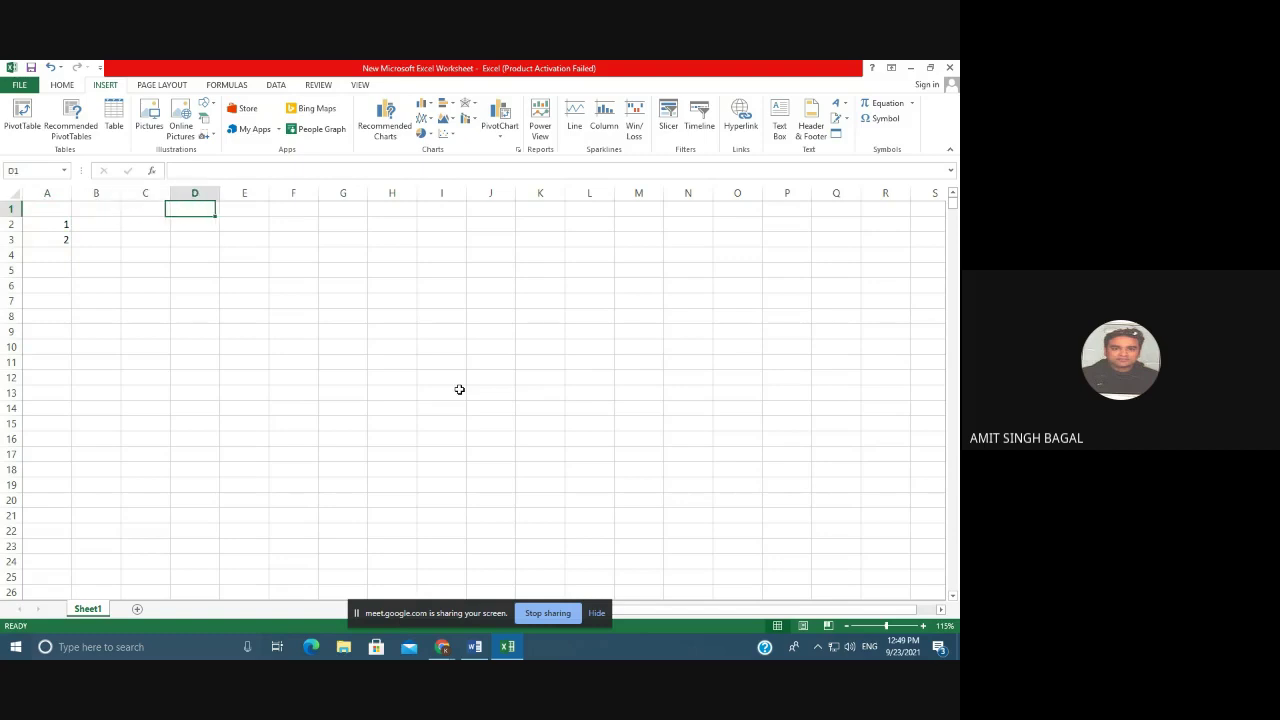
pyautogui.press('Down')
pyautogui.press('Right')
pyautogui.press('Right')
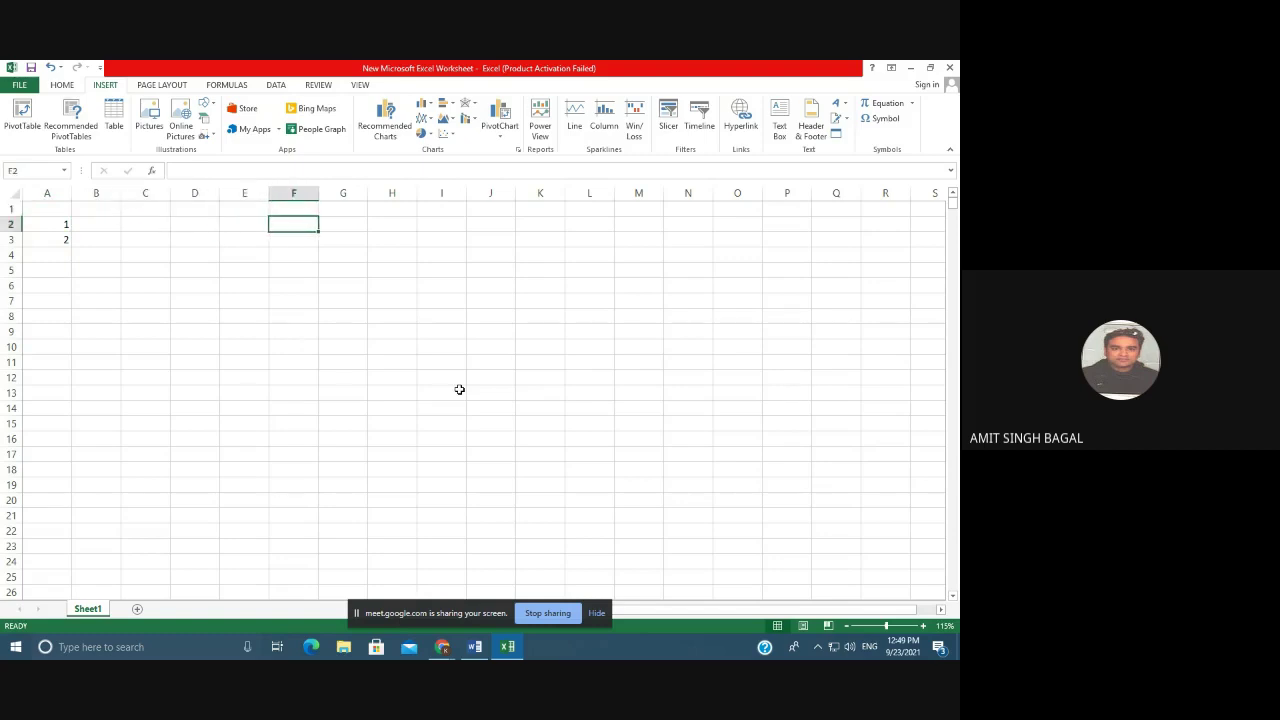
pyautogui.write('sun')
pyautogui.press('Return')
pyautogui.write('m')
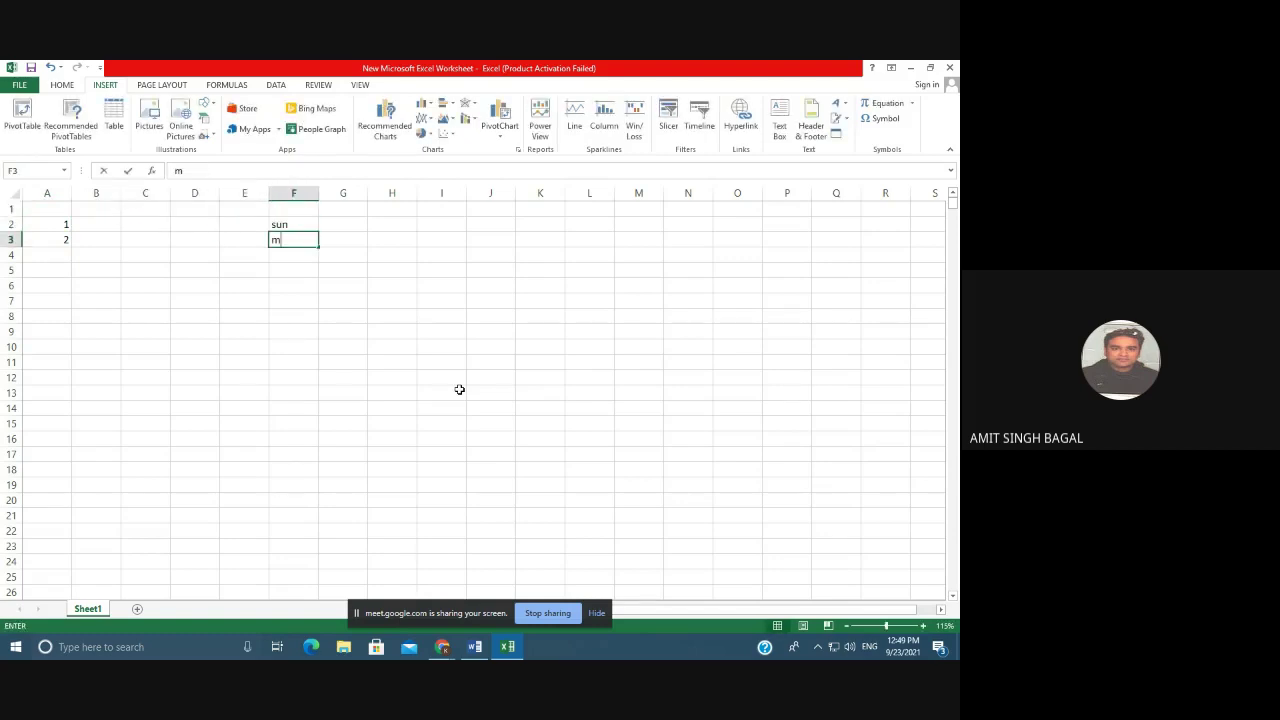
pyautogui.write('on')
pyautogui.press('Return')
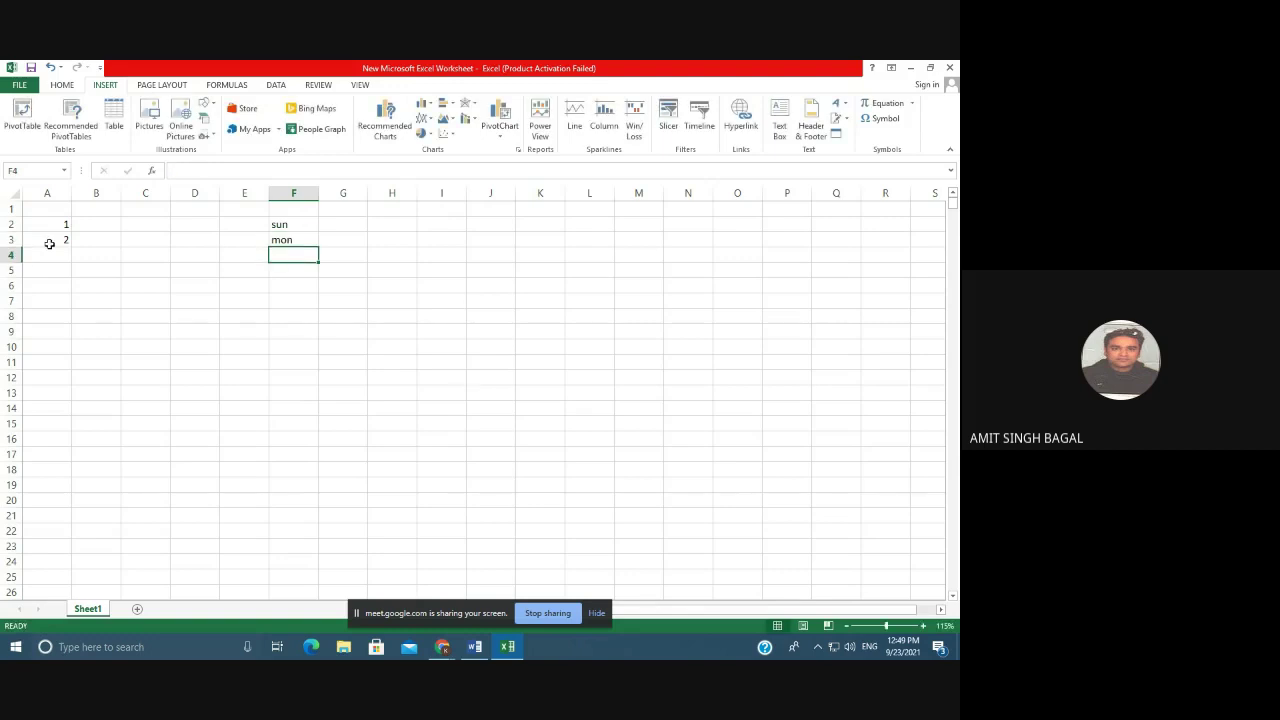
# Fill the number series started in cells A2 and A3 down column A to 30 in cell A31.
pyautogui.moveTo(50, 226); pyautogui.dragTo(290, 243)
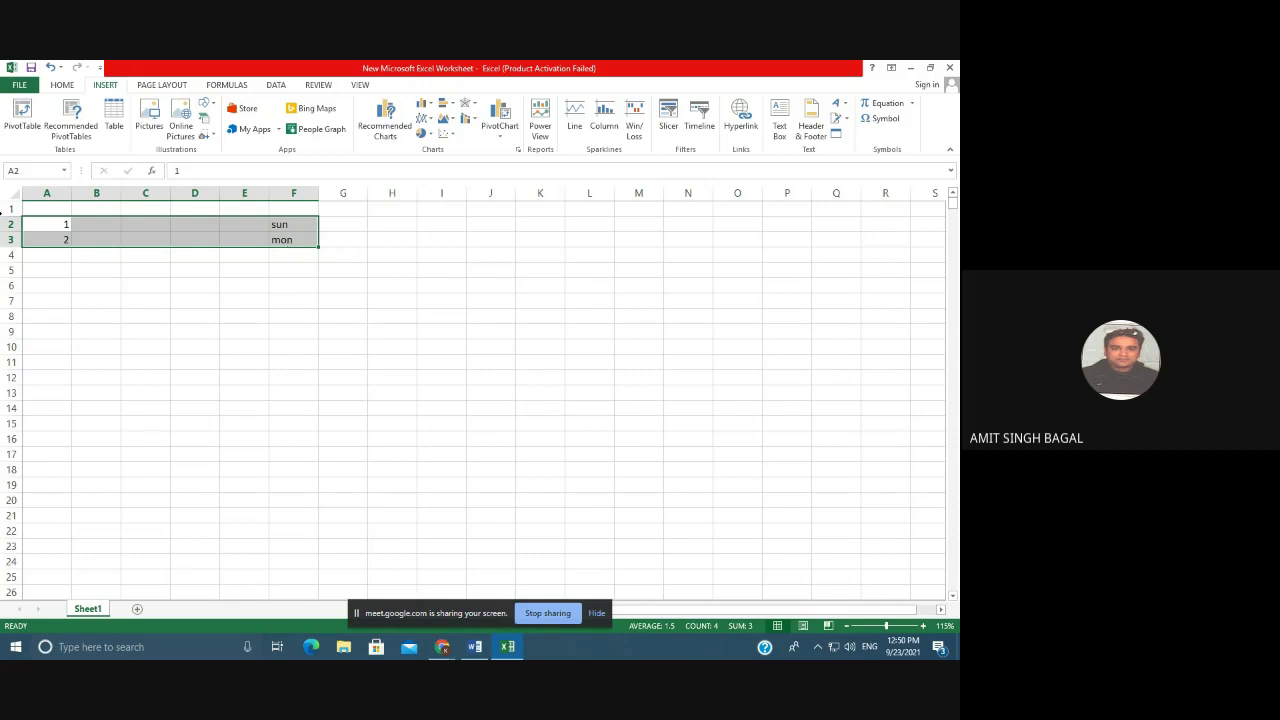
pyautogui.click(114, 296)
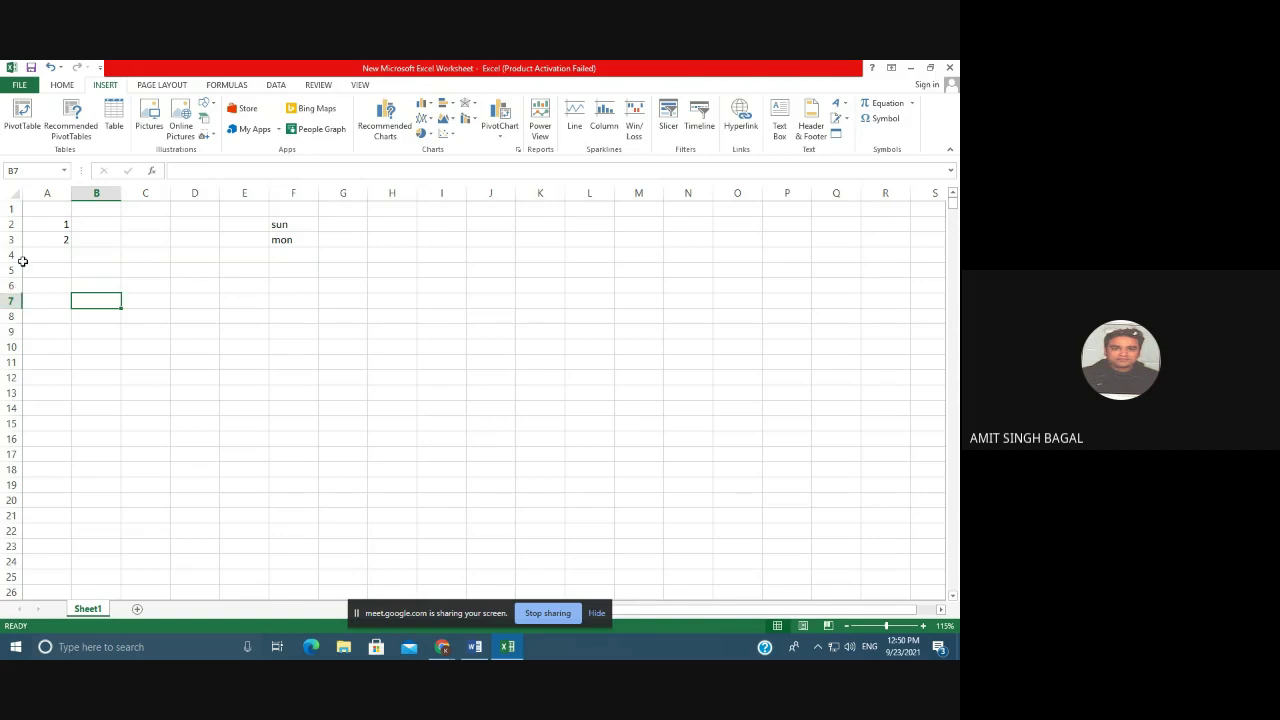
pyautogui.click(42, 220)
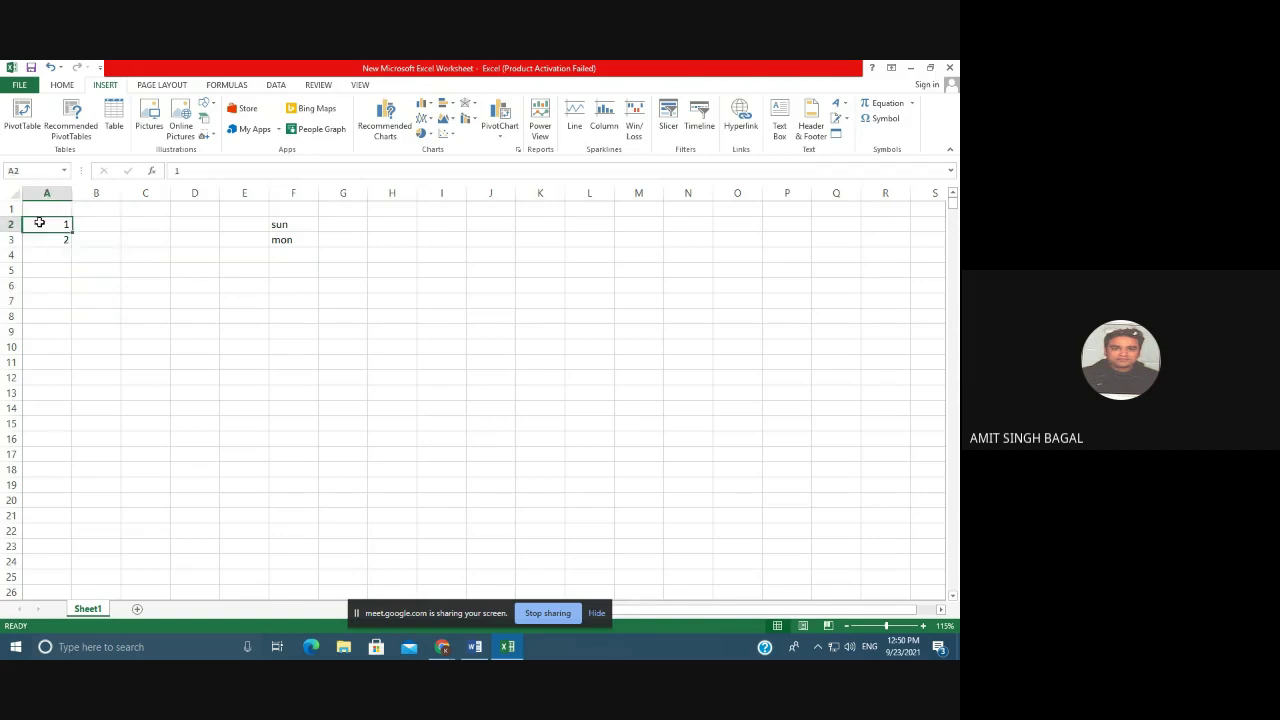
pyautogui.moveTo(43, 220); pyautogui.dragTo(40, 235)
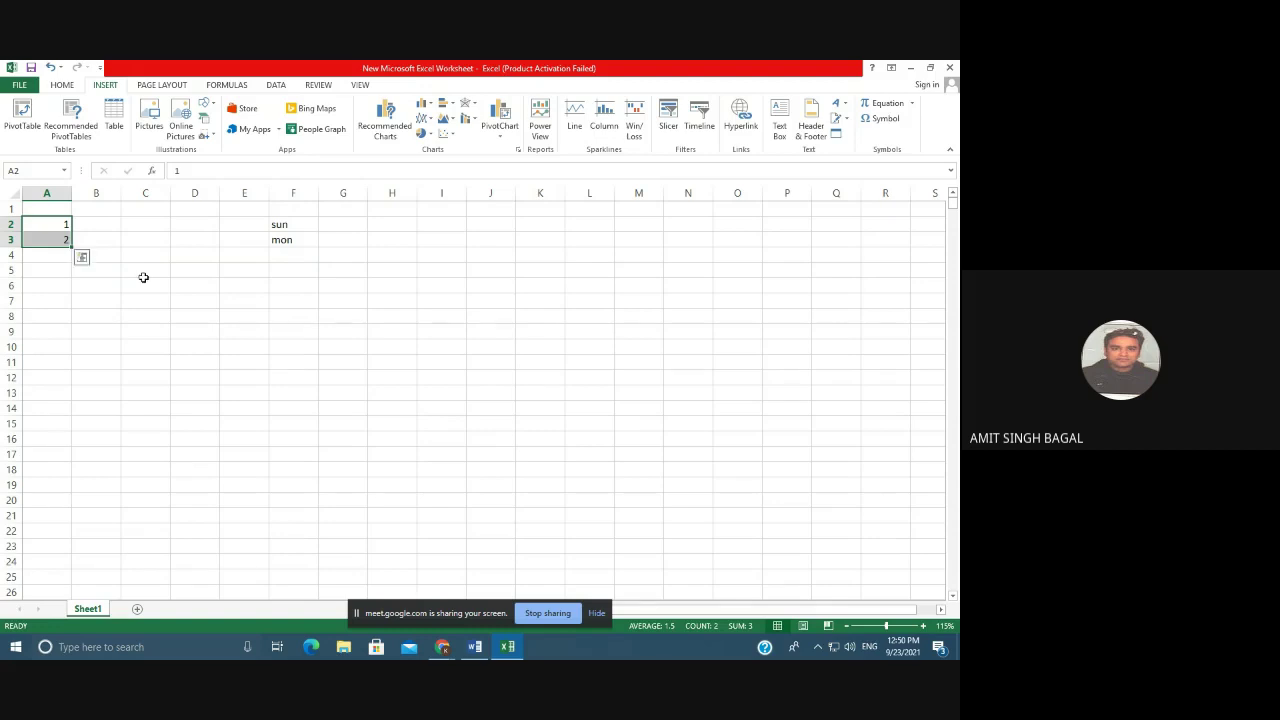
pyautogui.click(90, 331)
pyautogui.moveTo(49, 224); pyautogui.dragTo(48, 239)
pyautogui.moveTo(74, 247); pyautogui.dragTo(87, 610)
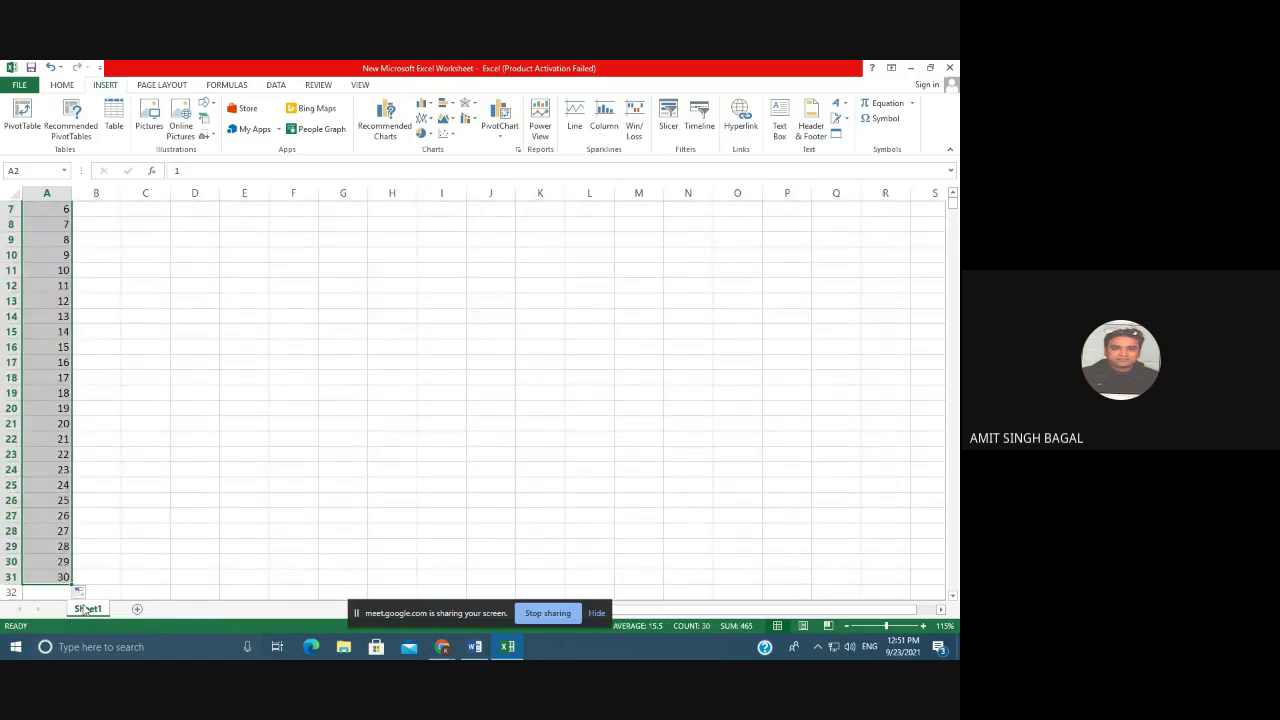
pyautogui.scroll(2, 158, 483)
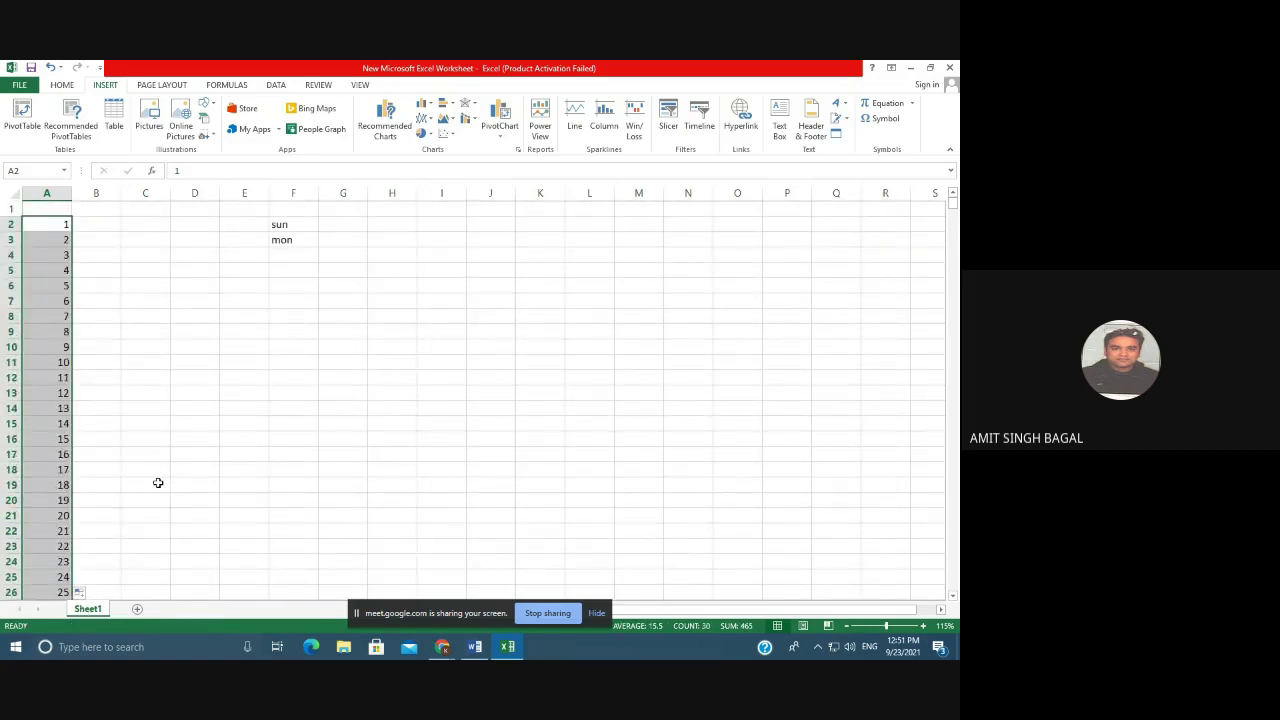
pyautogui.scroll(-2, 158, 483)
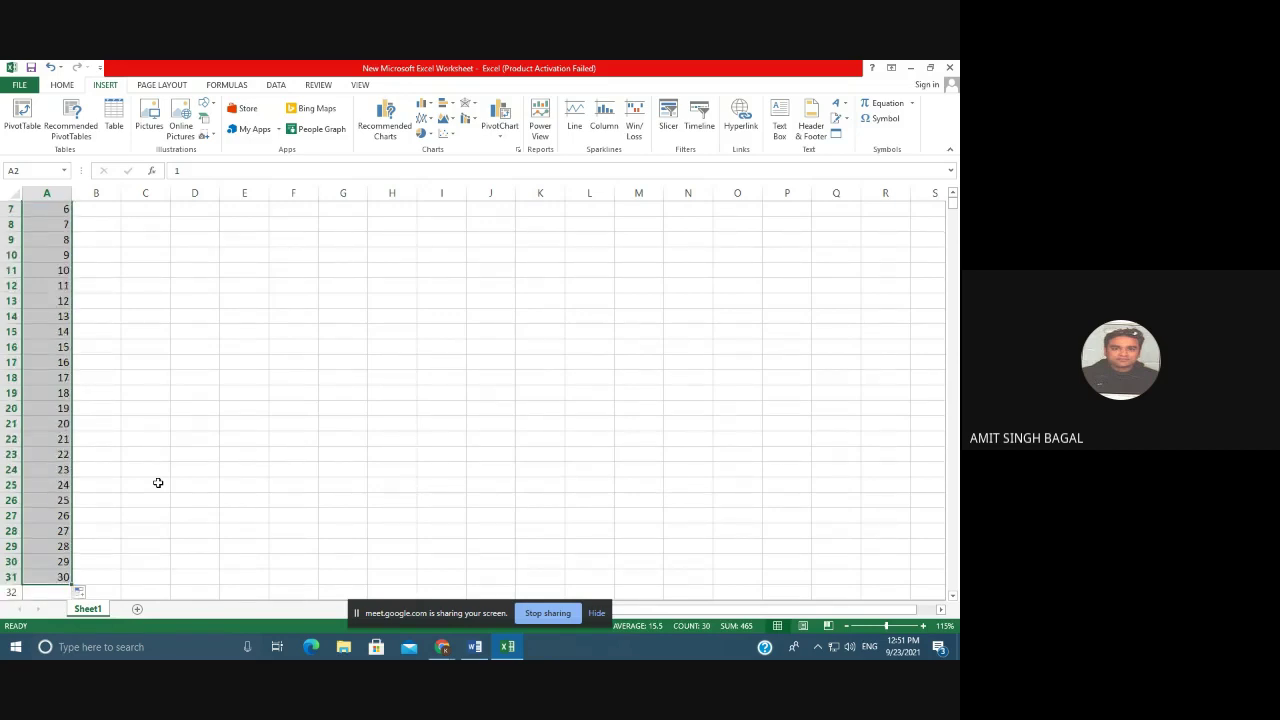
# Extend the number series in column A down to 40 in cell A41.
pyautogui.scroll(-2, 158, 483)
pyautogui.moveTo(73, 494); pyautogui.dragTo(81, 594)
pyautogui.scroll(5, 114, 523)
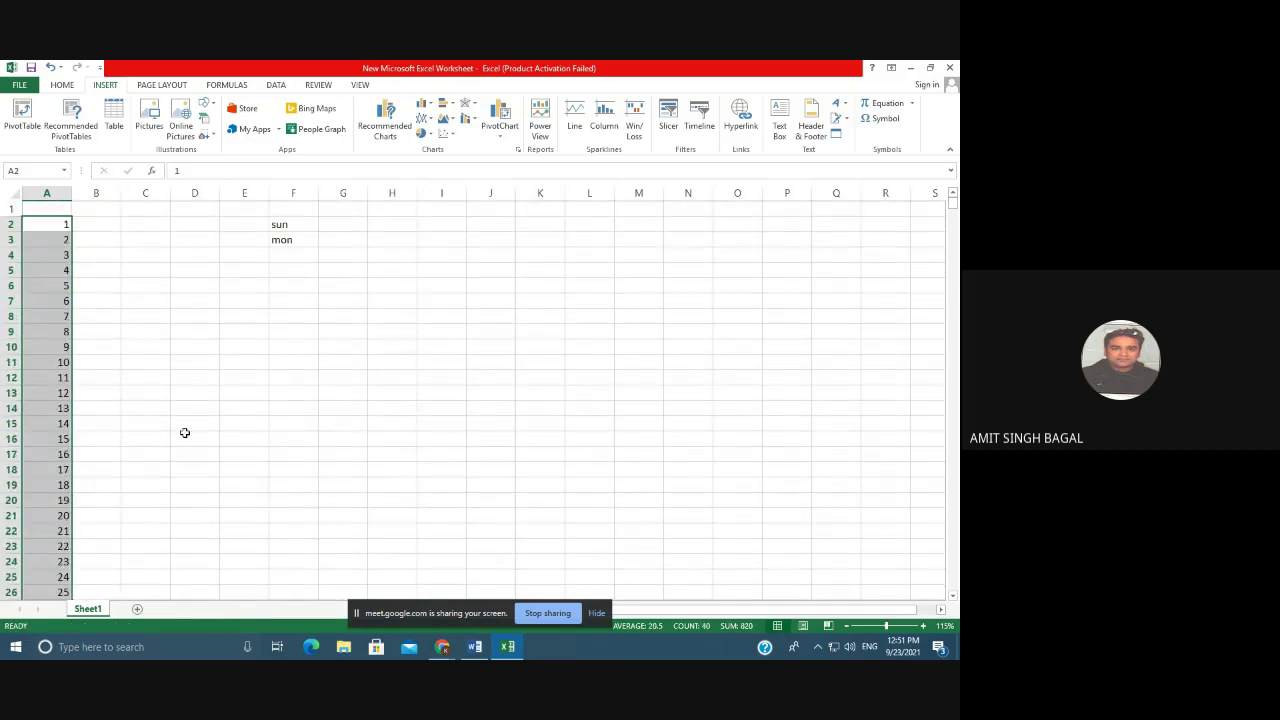
pyautogui.click(228, 332)
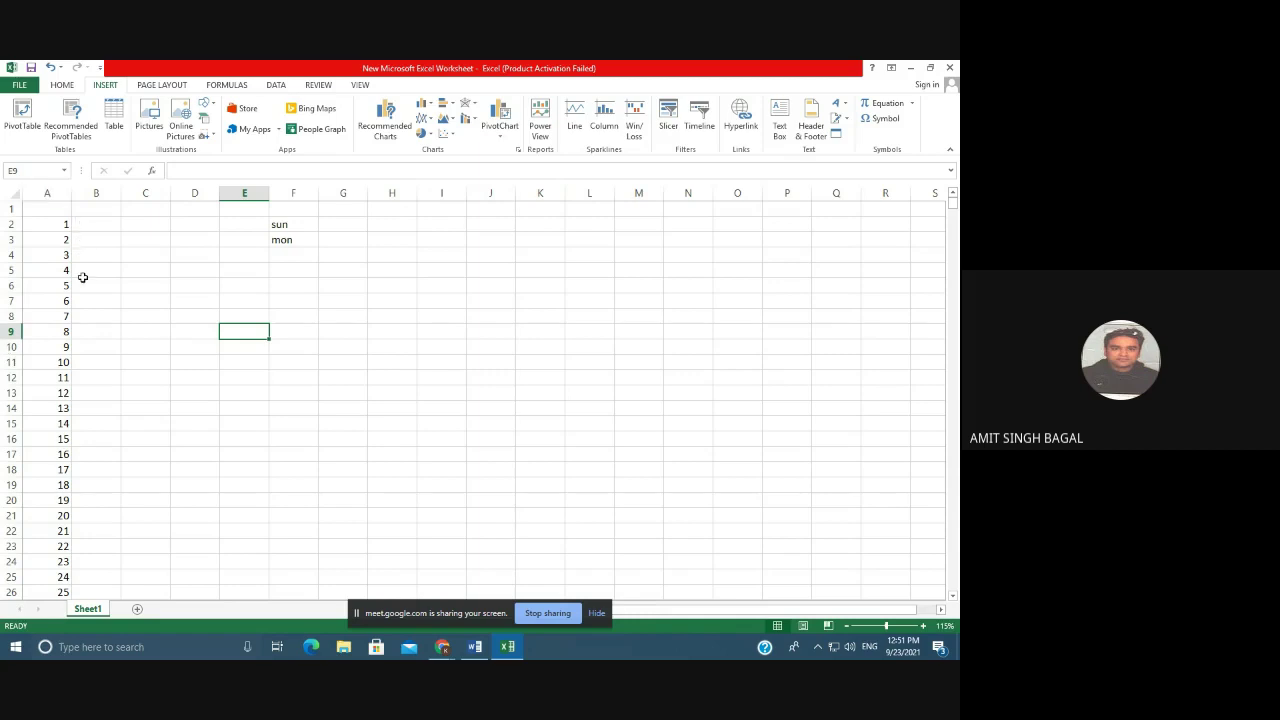
# Show the print preview of the active sheet, examine the page layout, and return to the worksheet.
pyautogui.click(191, 358)
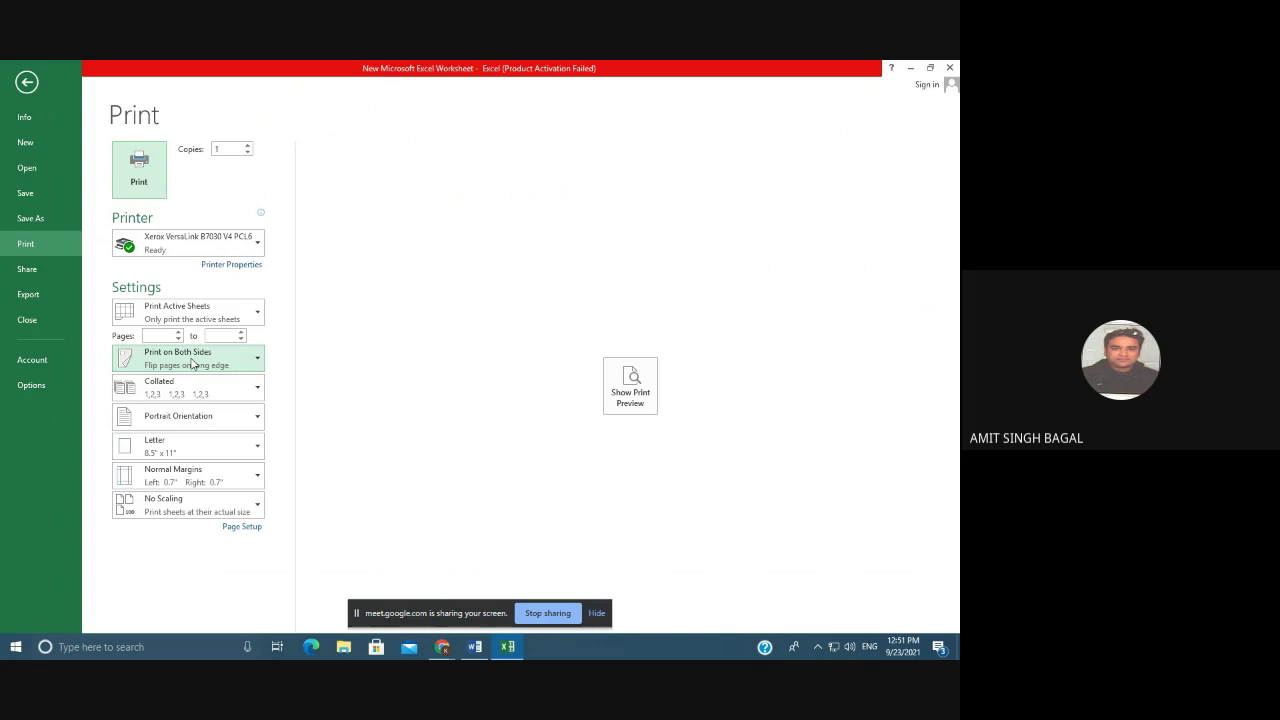
pyautogui.click(632, 392)
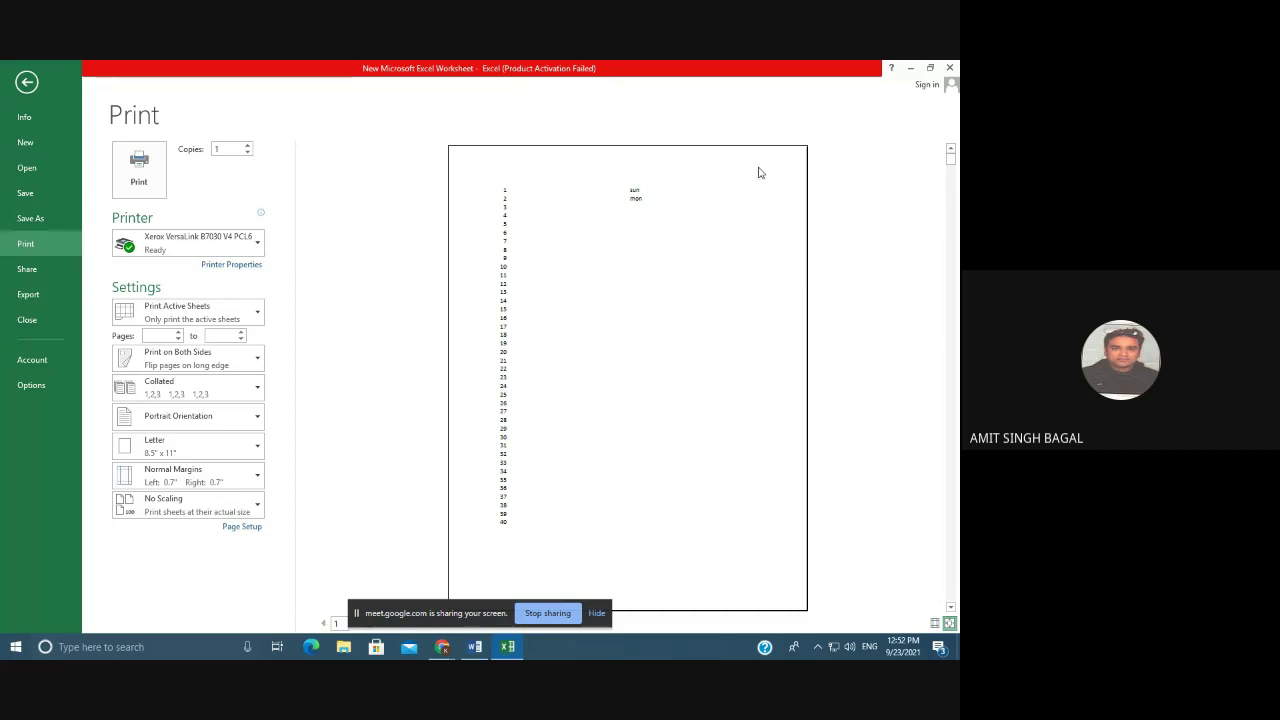
pyautogui.press('Escape')
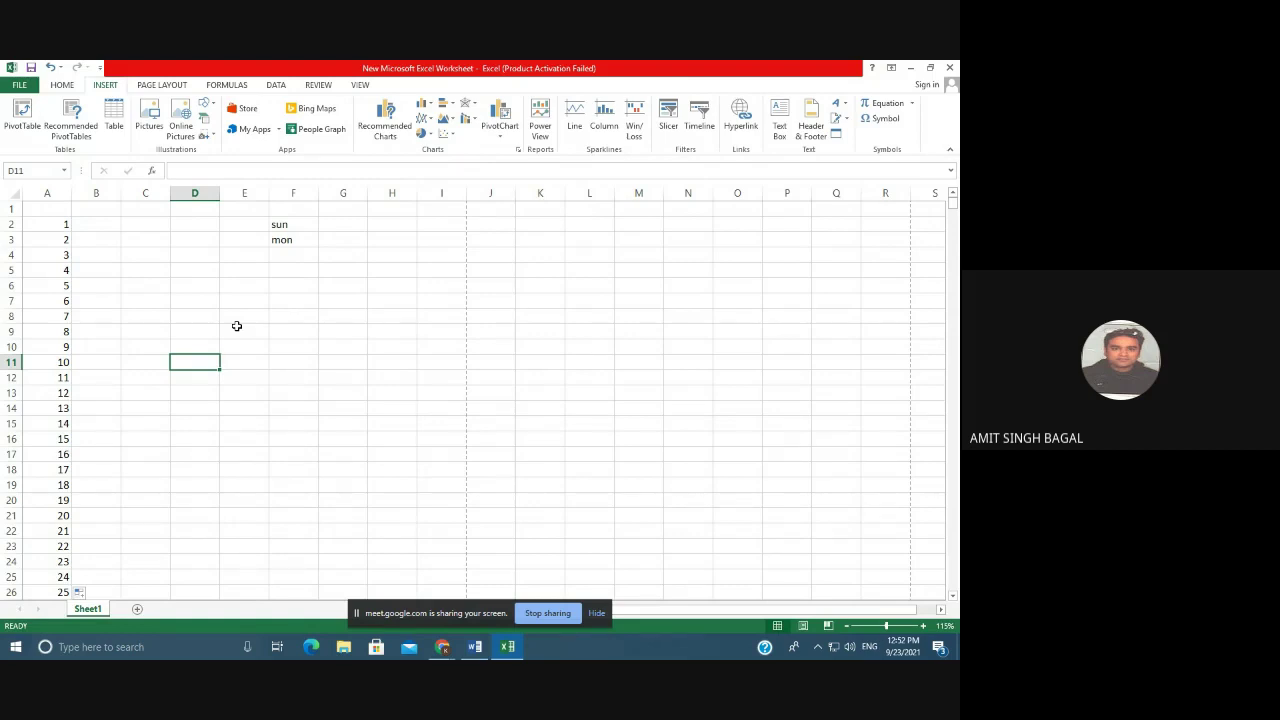
# Enter 1 in cell B2 and 2 in cell B3.
pyautogui.click(99, 222)
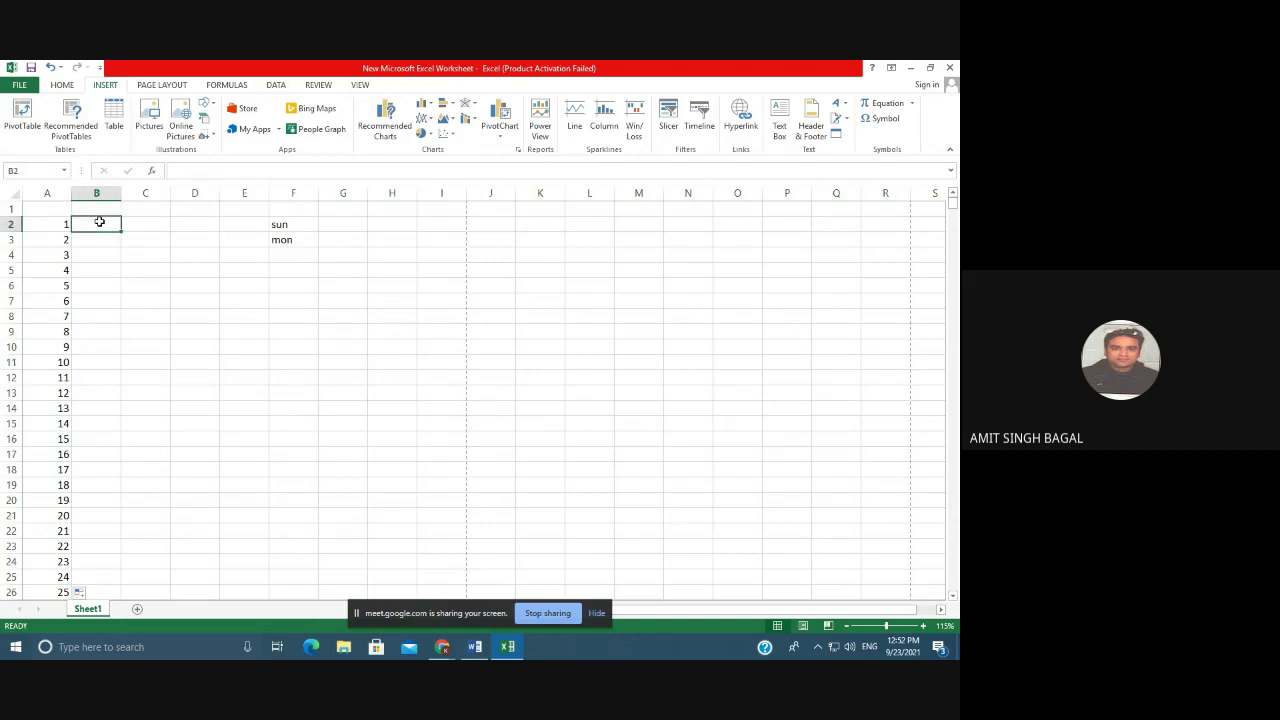
pyautogui.write('1')
pyautogui.press('Return')
pyautogui.write('2')
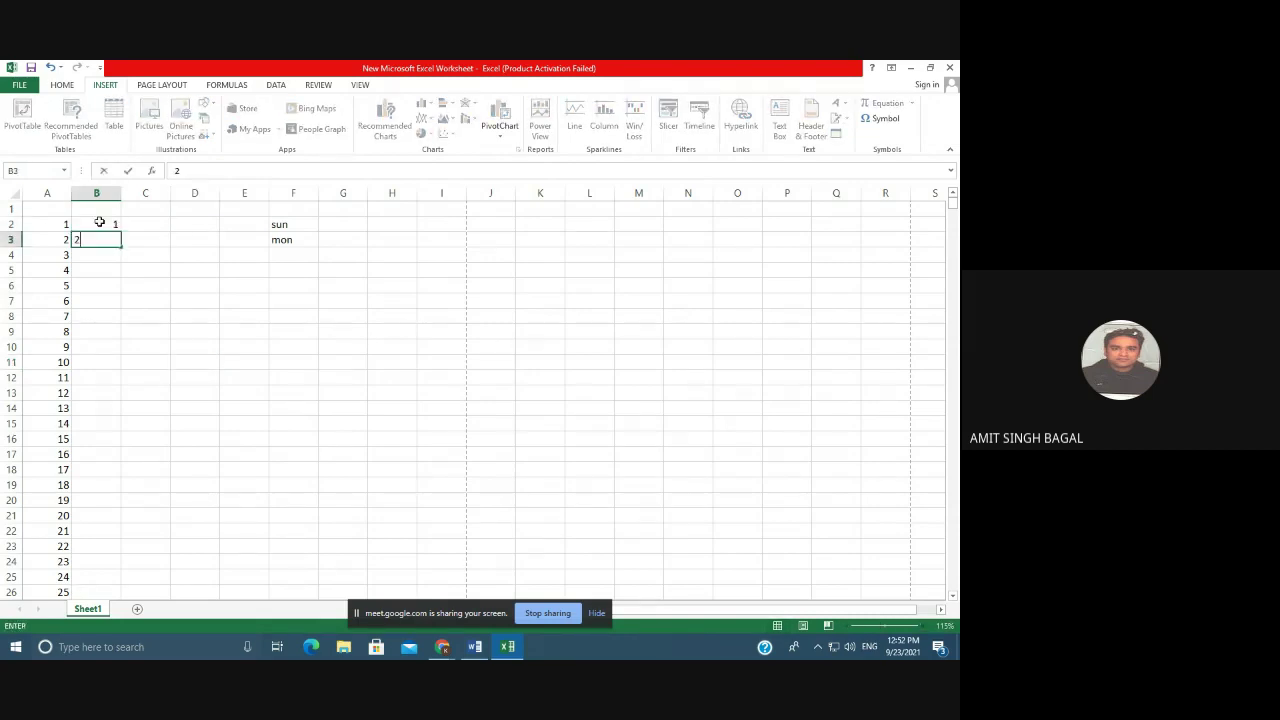
pyautogui.click(136, 274)
# Extend the values in B2:B3 down to cell B20 using the Fill Series option.
pyautogui.moveTo(95, 223); pyautogui.dragTo(92, 240)
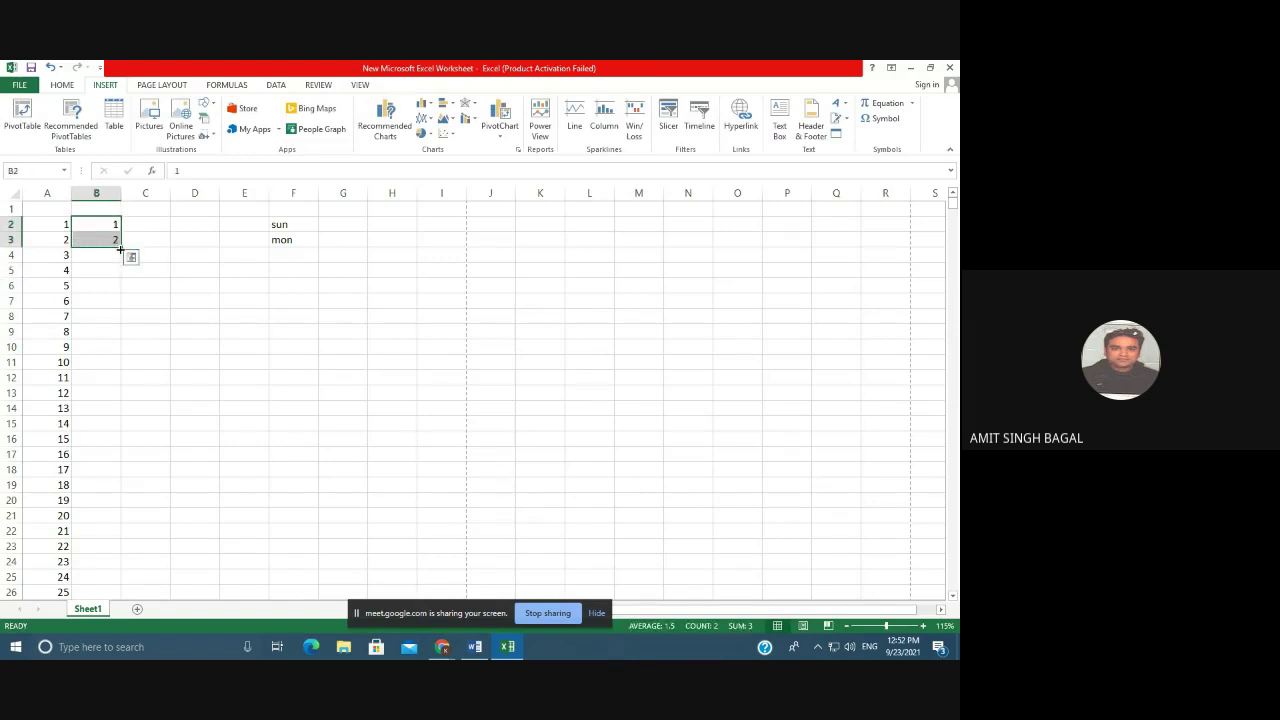
pyautogui.moveTo(120, 250); pyautogui.dragTo(128, 516)
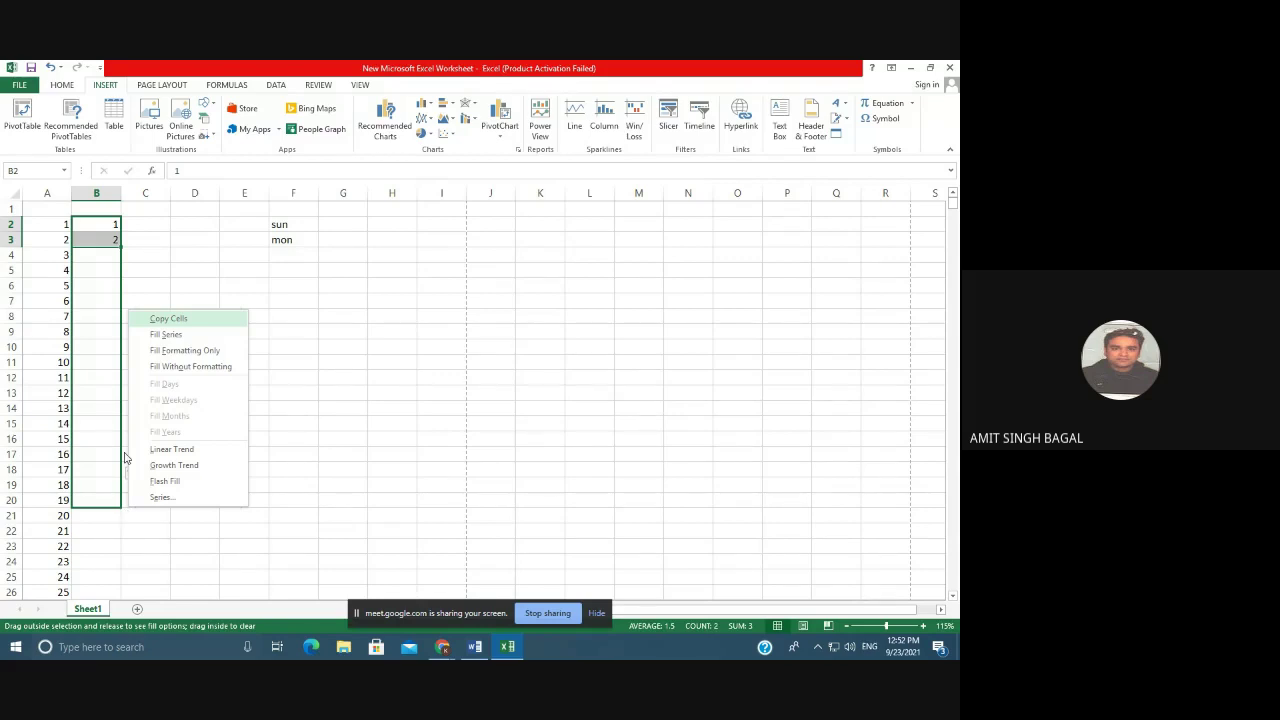
pyautogui.click(180, 334)
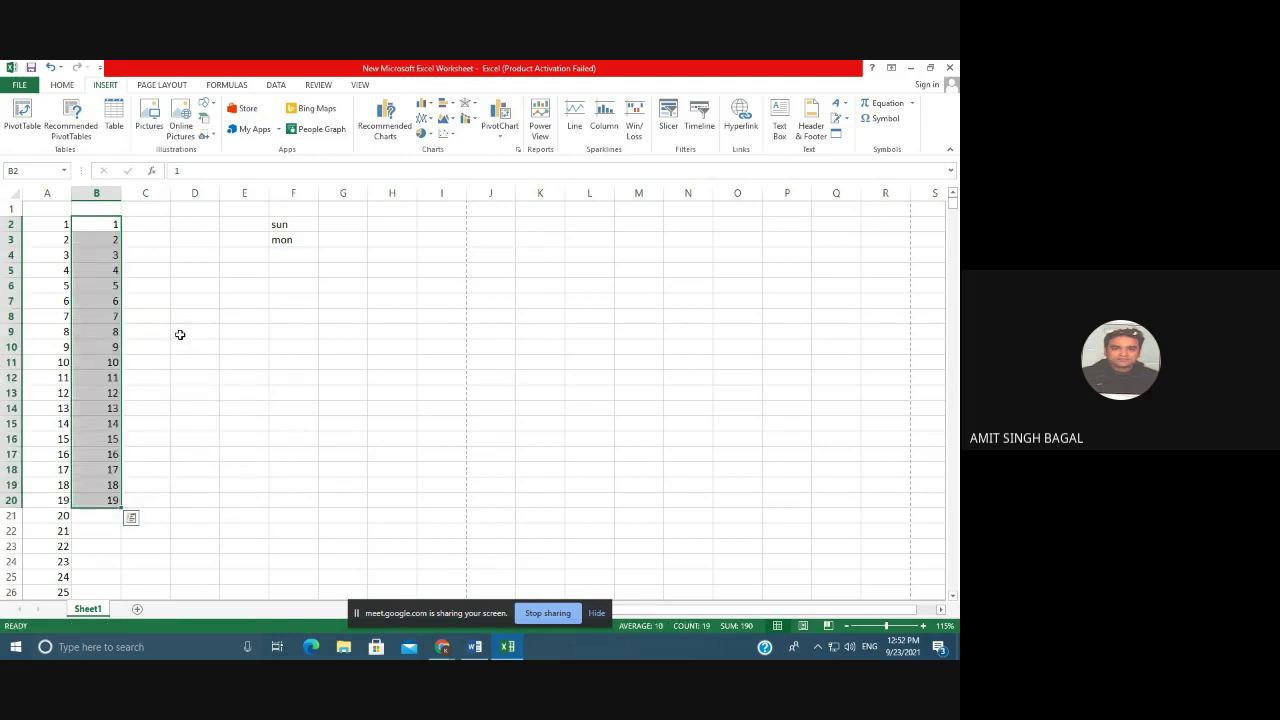
pyautogui.click(204, 318)
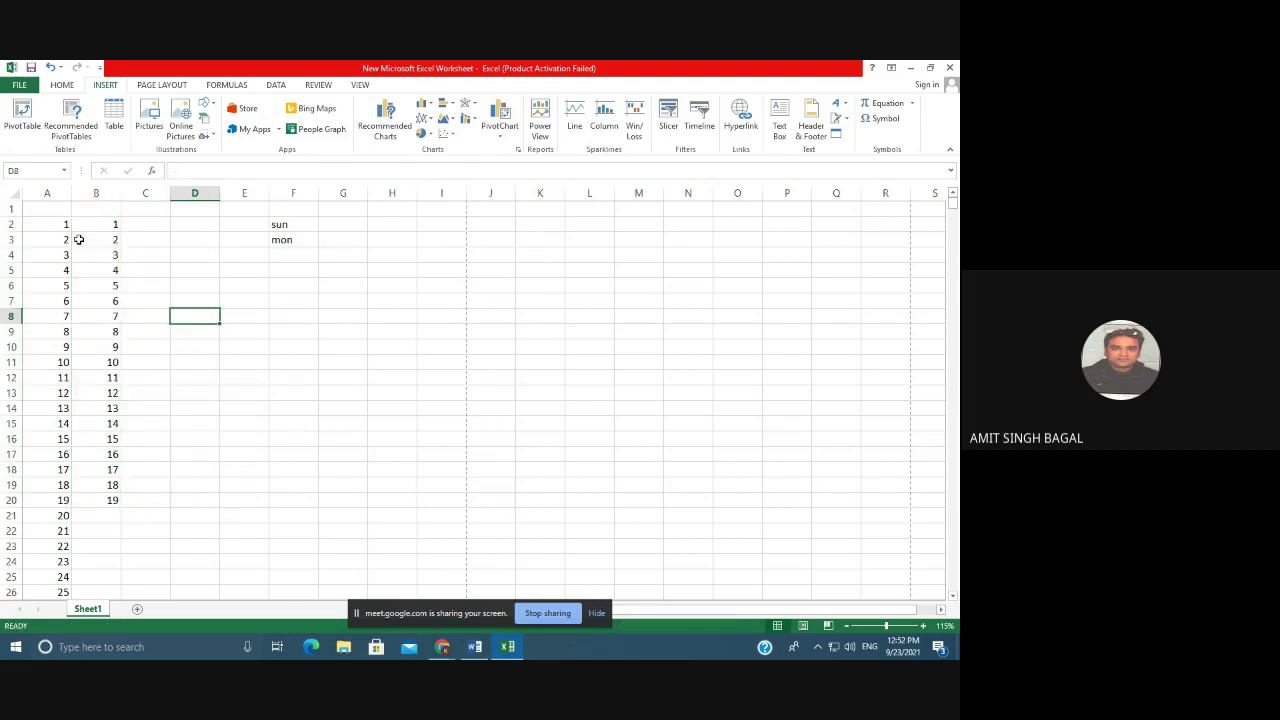
# Delete the number series from columns A and B.
pyautogui.moveTo(48, 220); pyautogui.dragTo(140, 600)
pyautogui.press('Delete')
pyautogui.scroll(5, 140, 600)
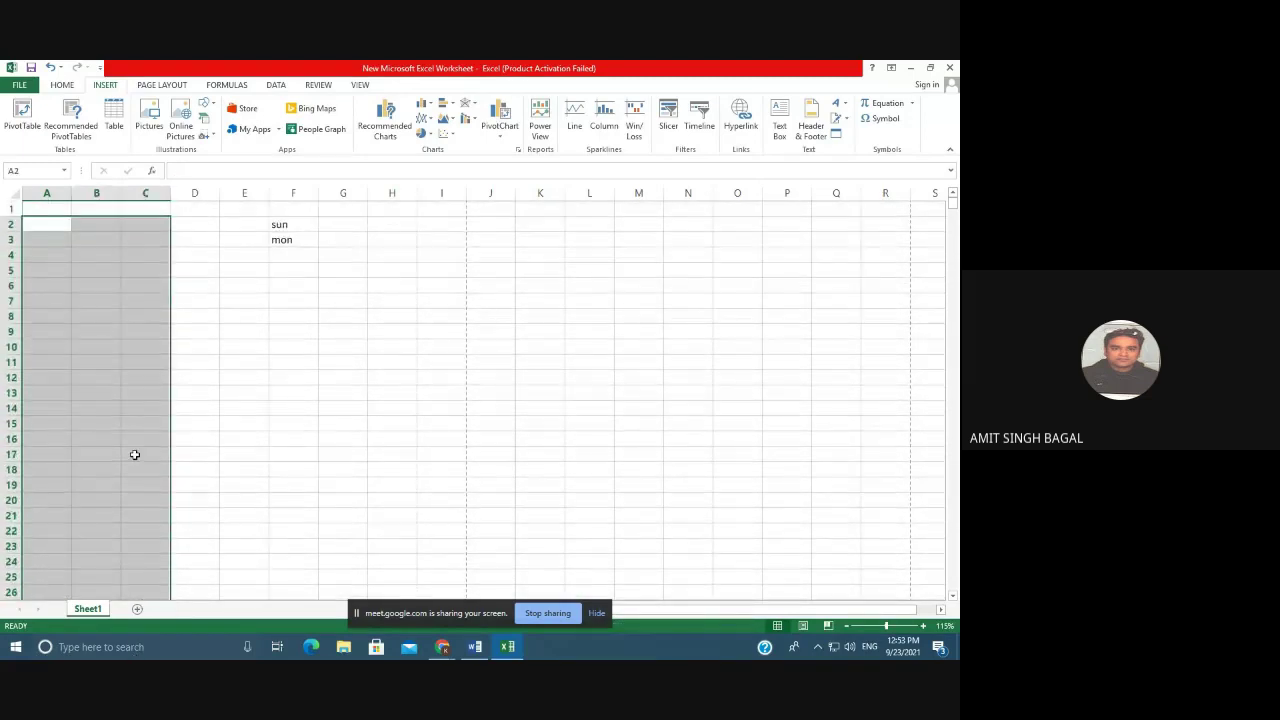
pyautogui.click(195, 438)
# Enter 1 in cell A2 and fill an incrementing number series down to 15 in cell A16.
pyautogui.click(56, 222)
pyautogui.write('1')
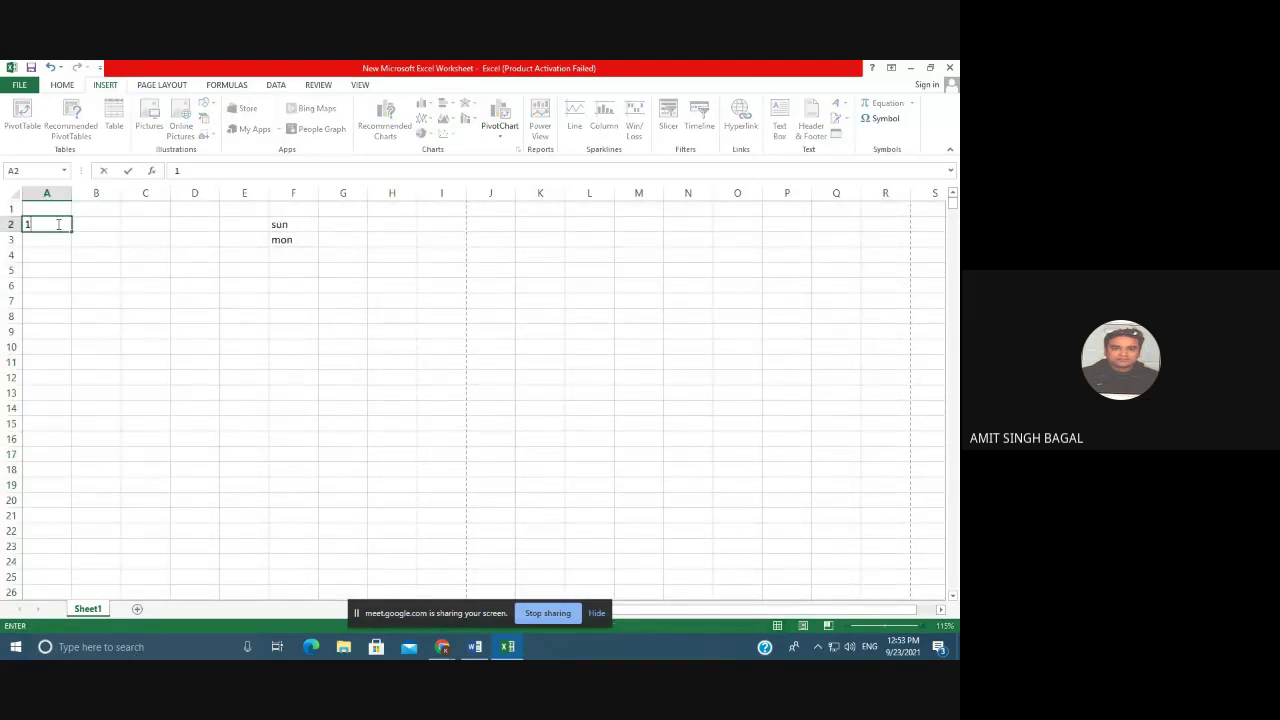
pyautogui.press('Return')
pyautogui.click(89, 303)
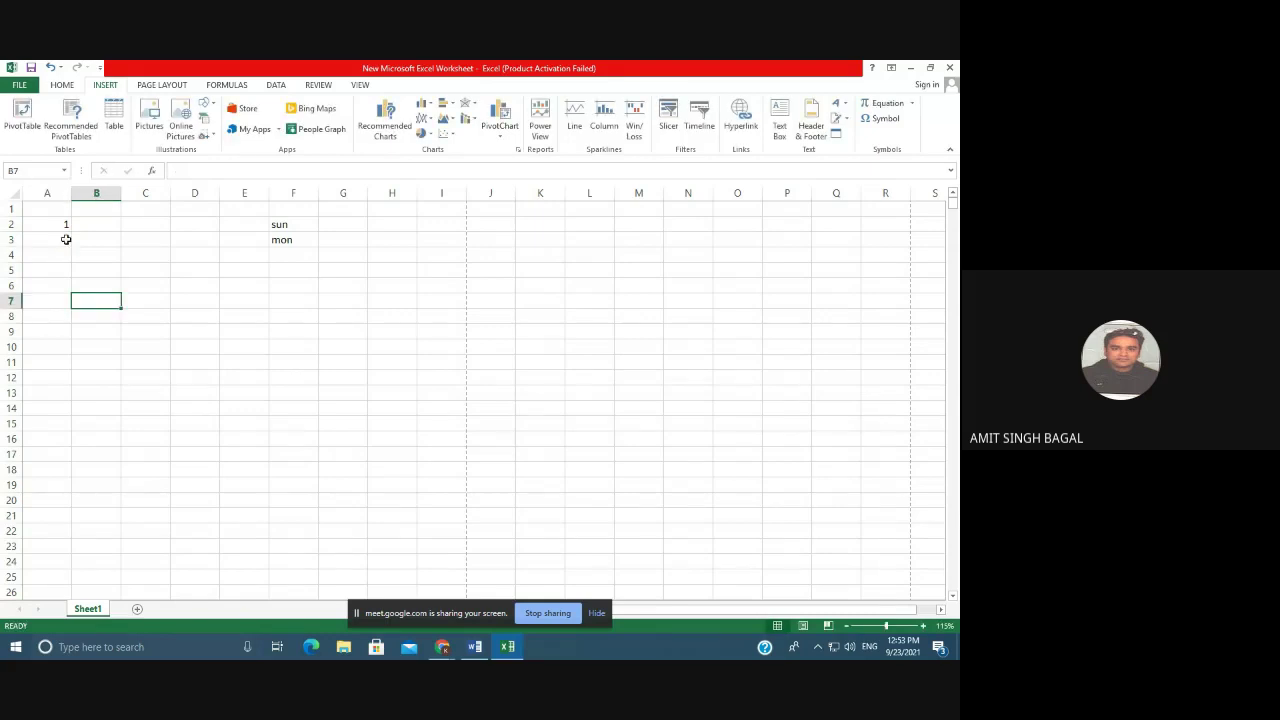
pyautogui.moveTo(56, 222); pyautogui.dragTo(65, 441)
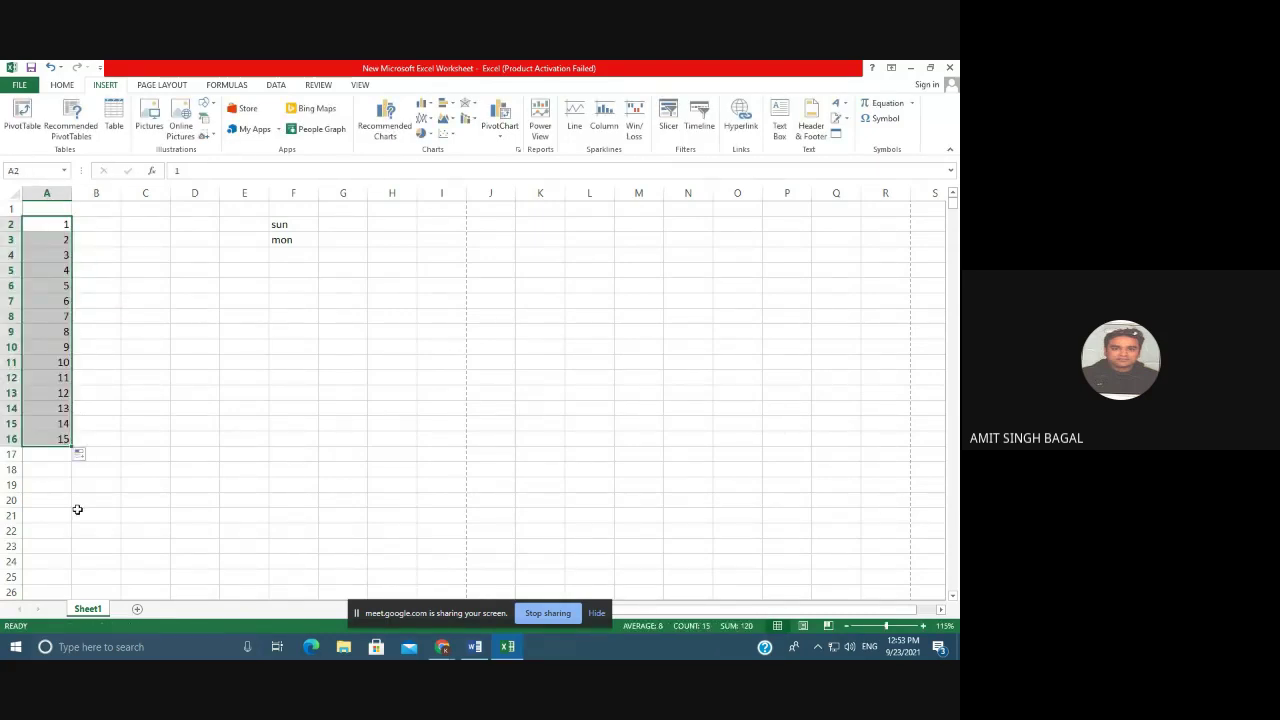
# Enter 1 in cell C2 and 2 in cell C3.
pyautogui.click(146, 224)
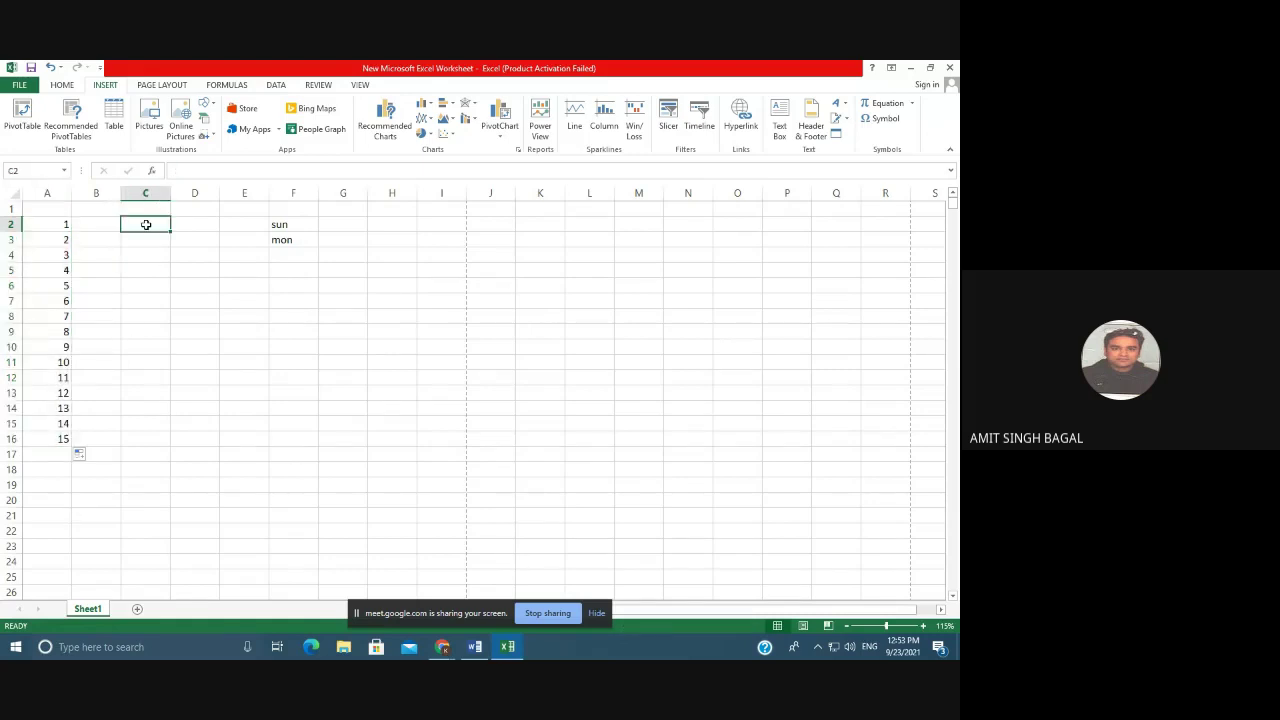
pyautogui.write('1')
pyautogui.press('Return')
pyautogui.write('2')
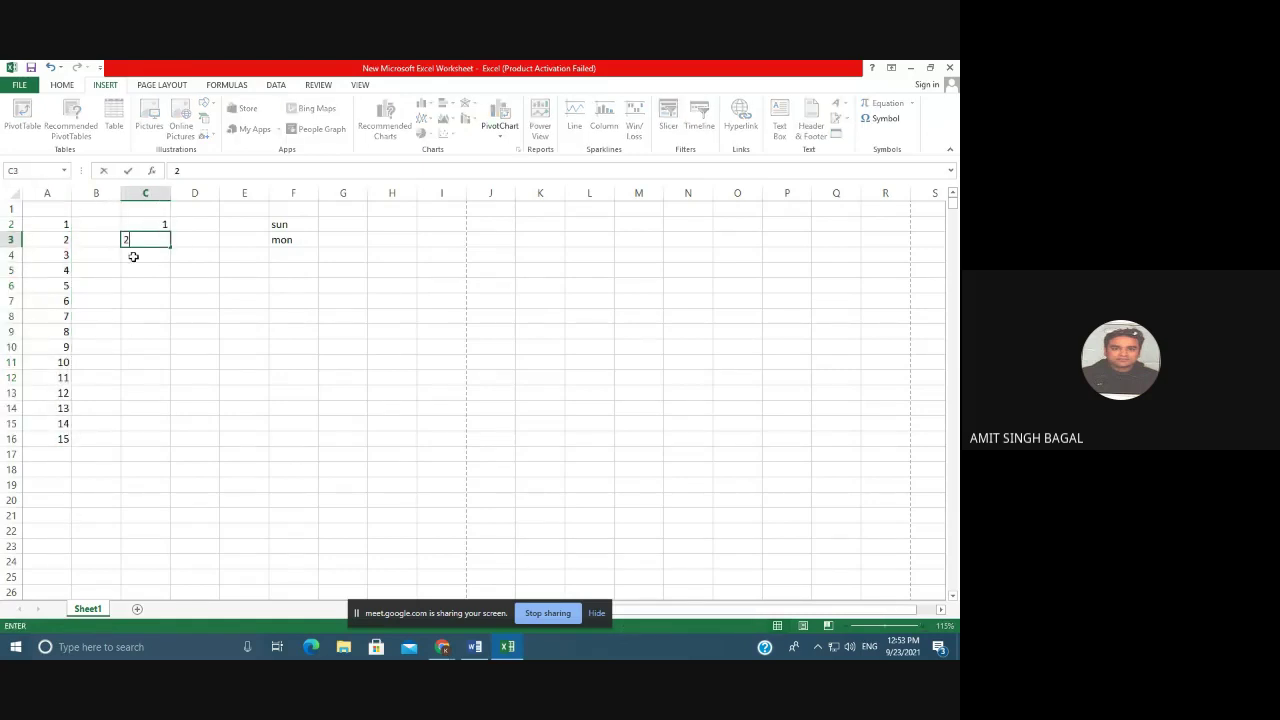
pyautogui.click(197, 312)
# Extend C2:C3 down to C16 with Fill Series, and fill the weekday series in column F down to F15.
pyautogui.moveTo(146, 222); pyautogui.dragTo(172, 452)
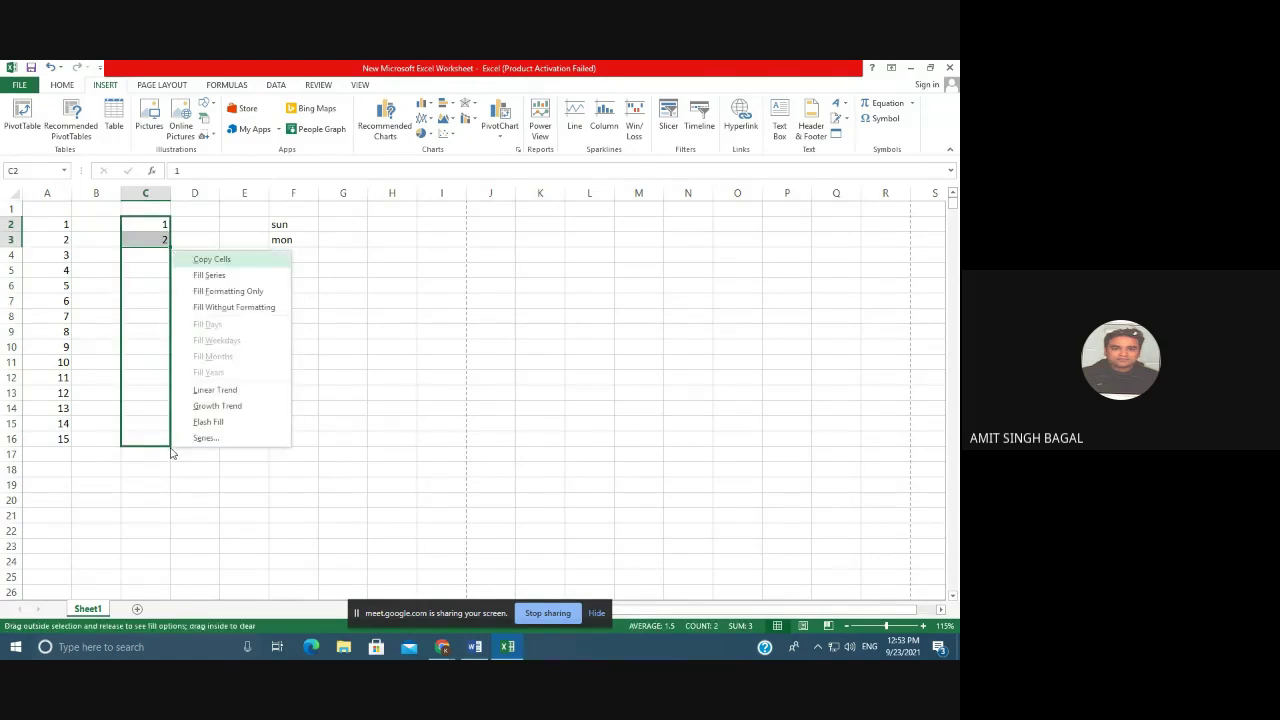
pyautogui.click(209, 276)
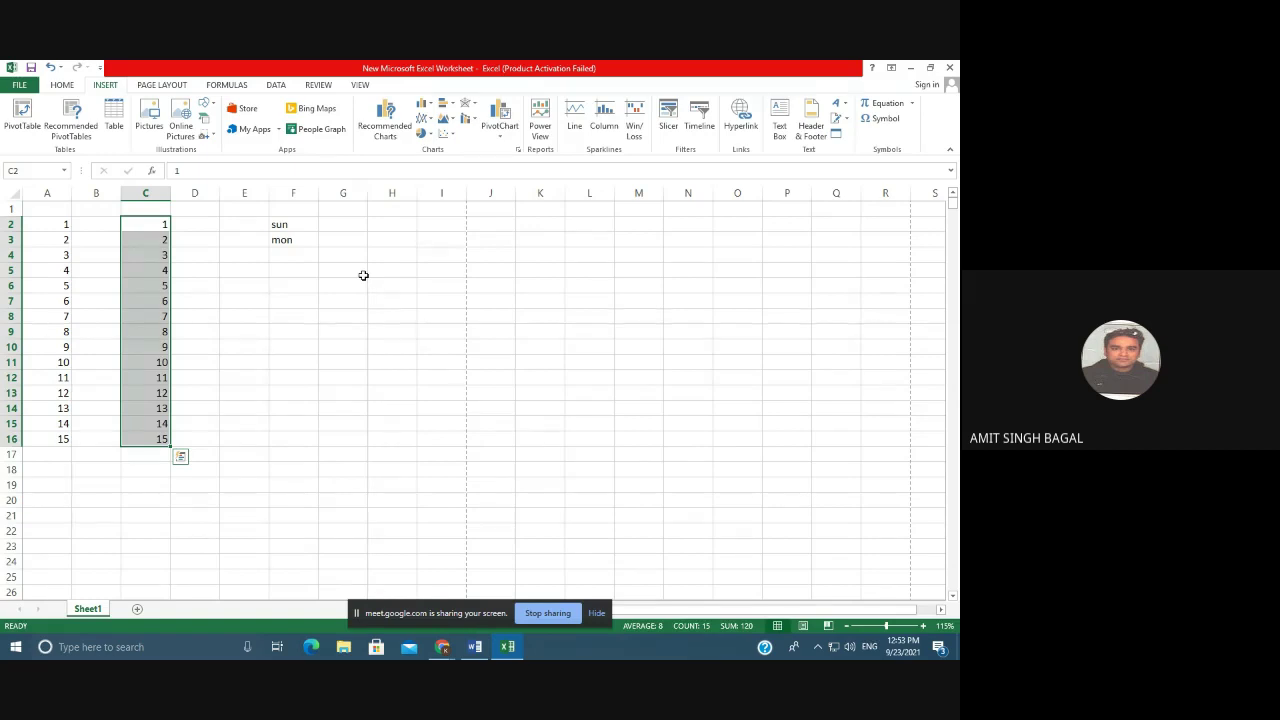
pyautogui.moveTo(294, 229); pyautogui.dragTo(300, 435)
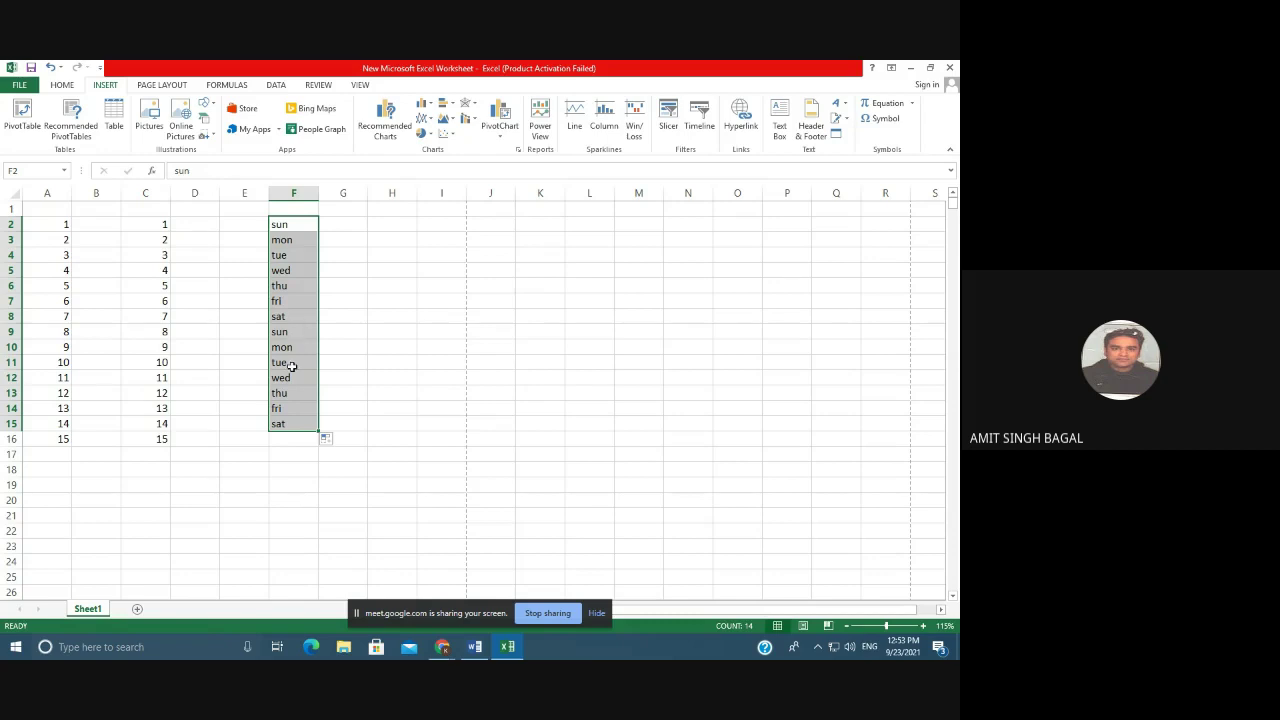
# Enter "jan" in cell H2 and "feb" in H3, and extend the months down to H14 with Fill Series.
pyautogui.click(398, 220)
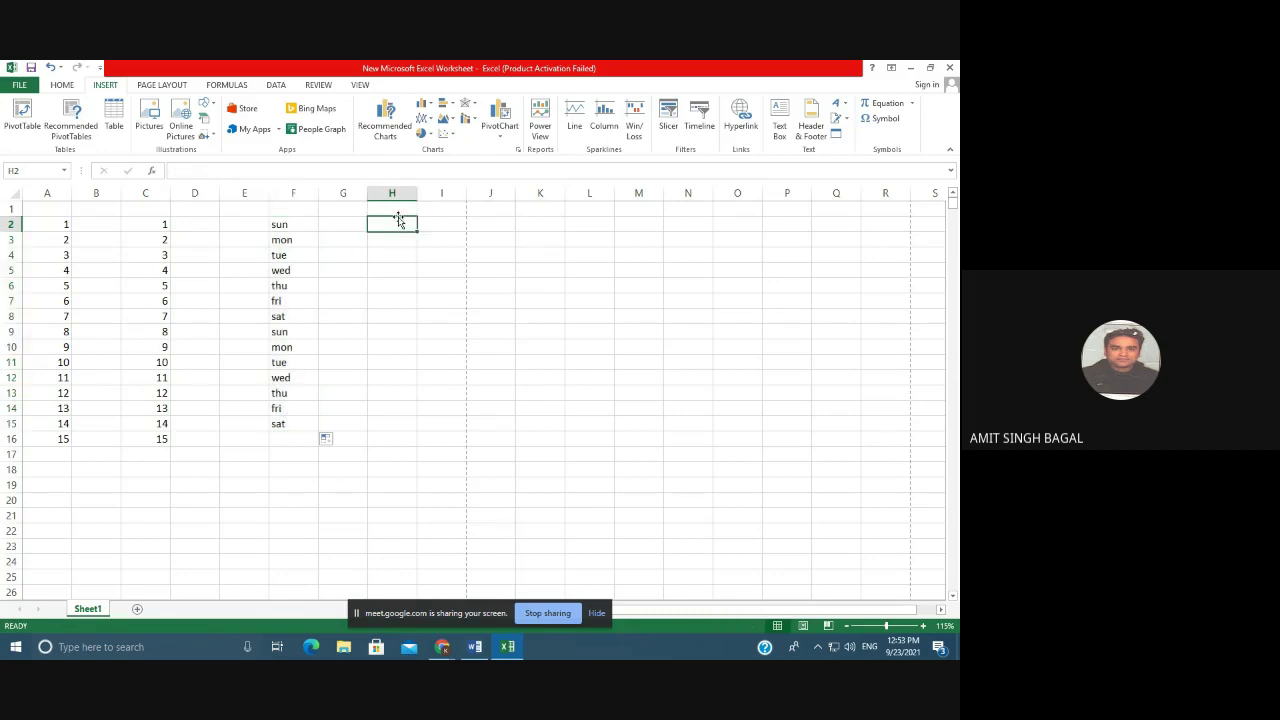
pyautogui.write('jan')
pyautogui.press('Return')
pyautogui.write('feb')
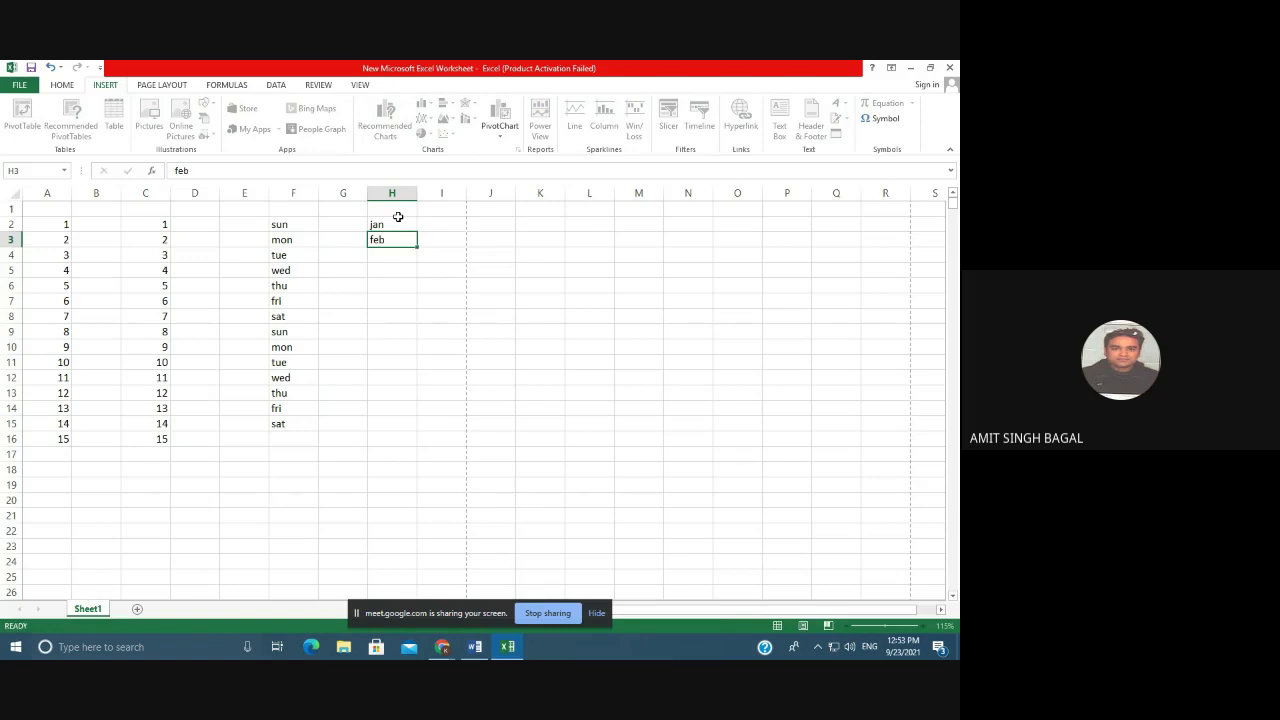
pyautogui.press('Return')
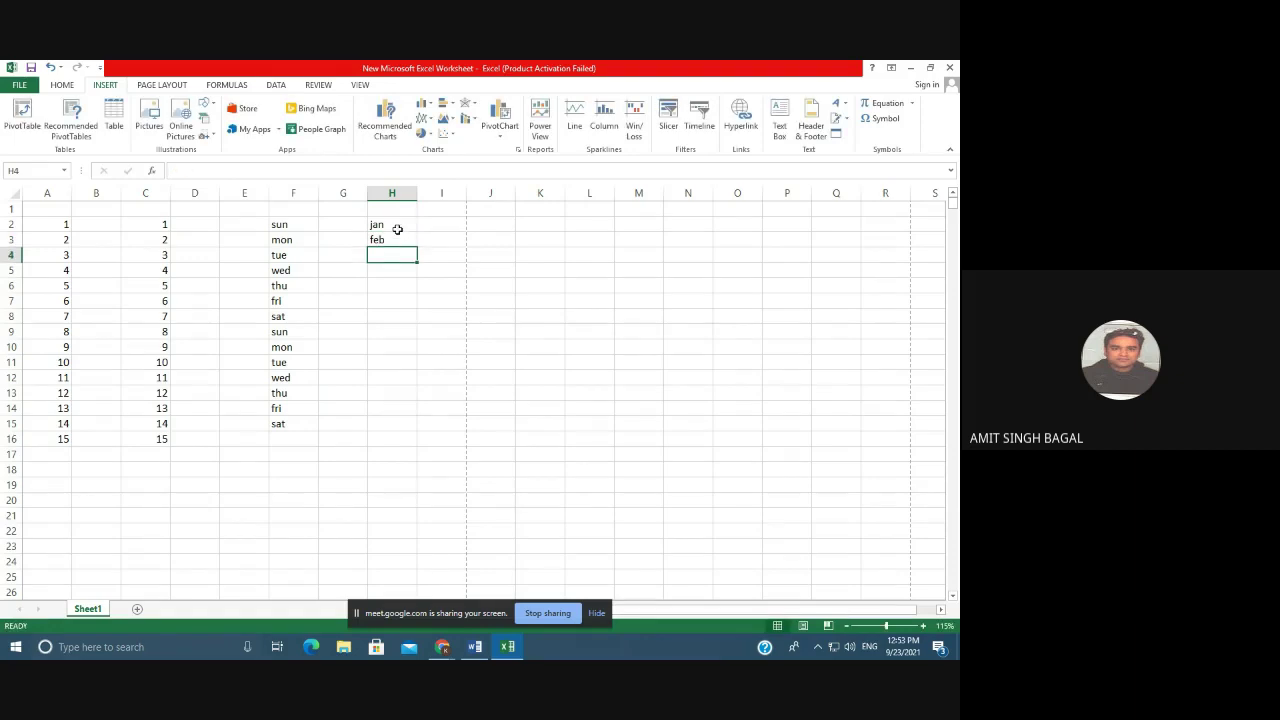
pyautogui.moveTo(397, 228); pyautogui.dragTo(416, 425)
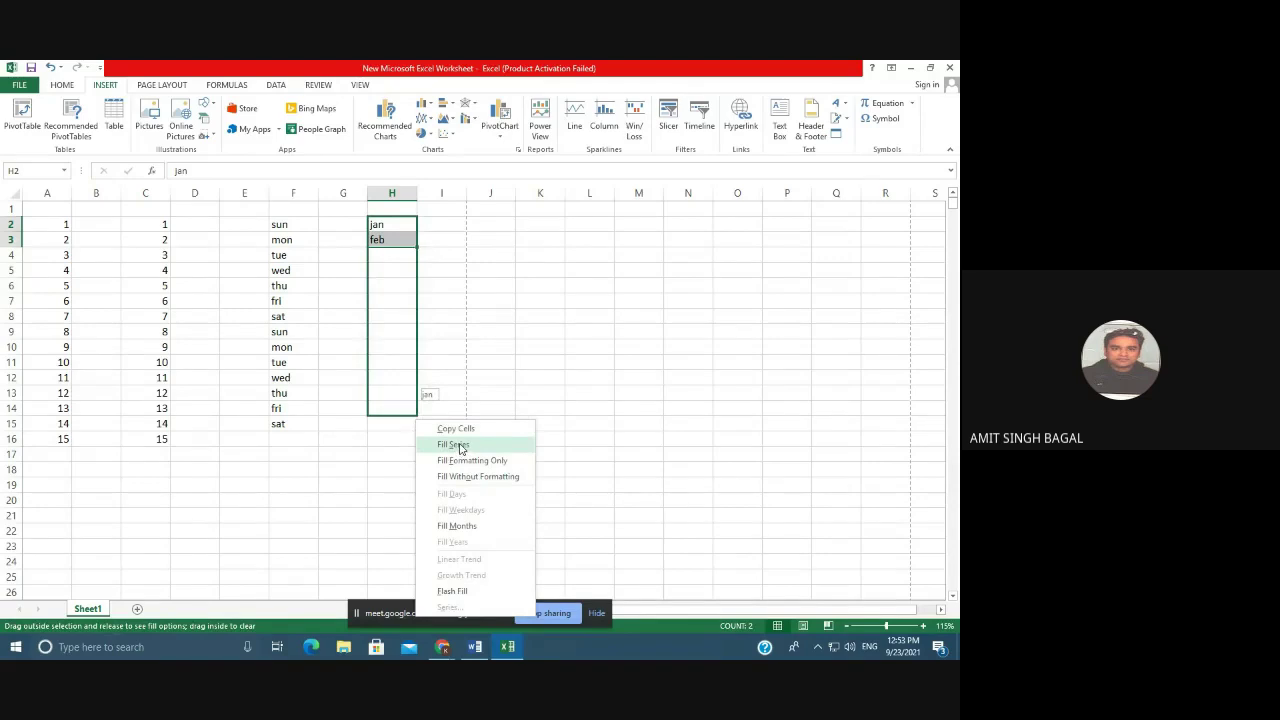
pyautogui.click(457, 444)
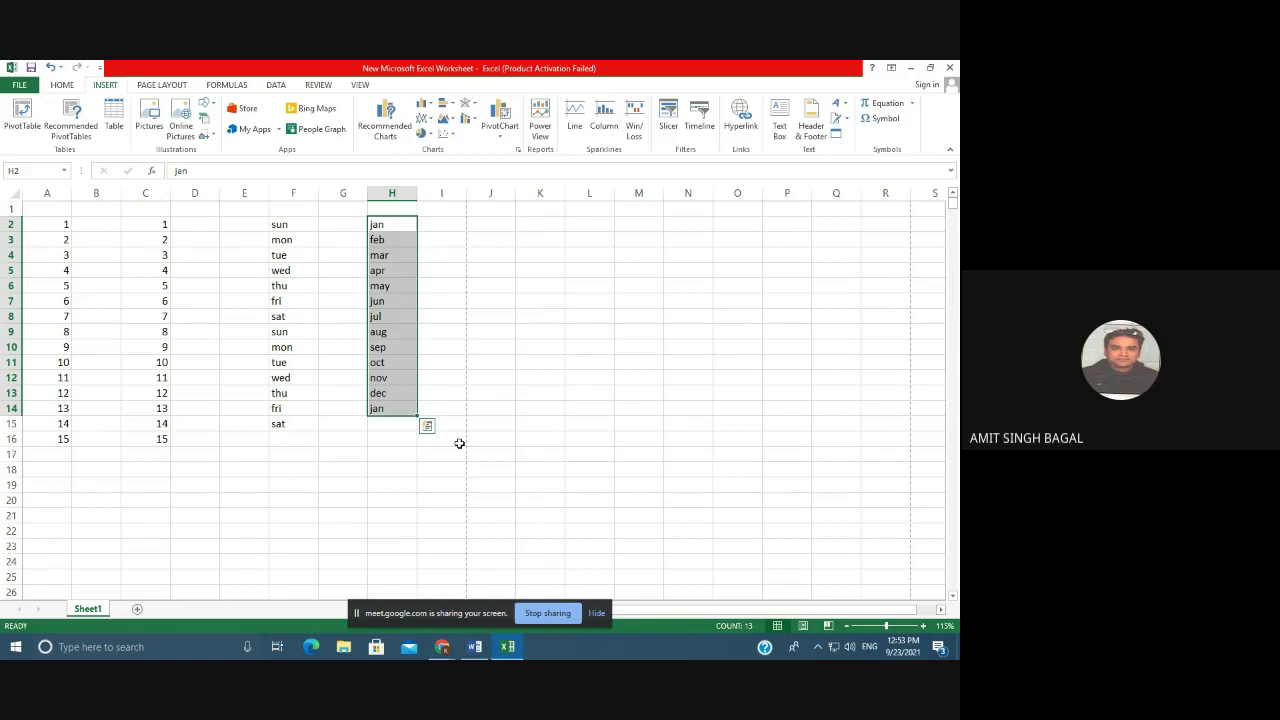
# Preview the printed page with the number, weekday and month columns, and return to the worksheet.
pyautogui.hotkey('ctrl', 'p')
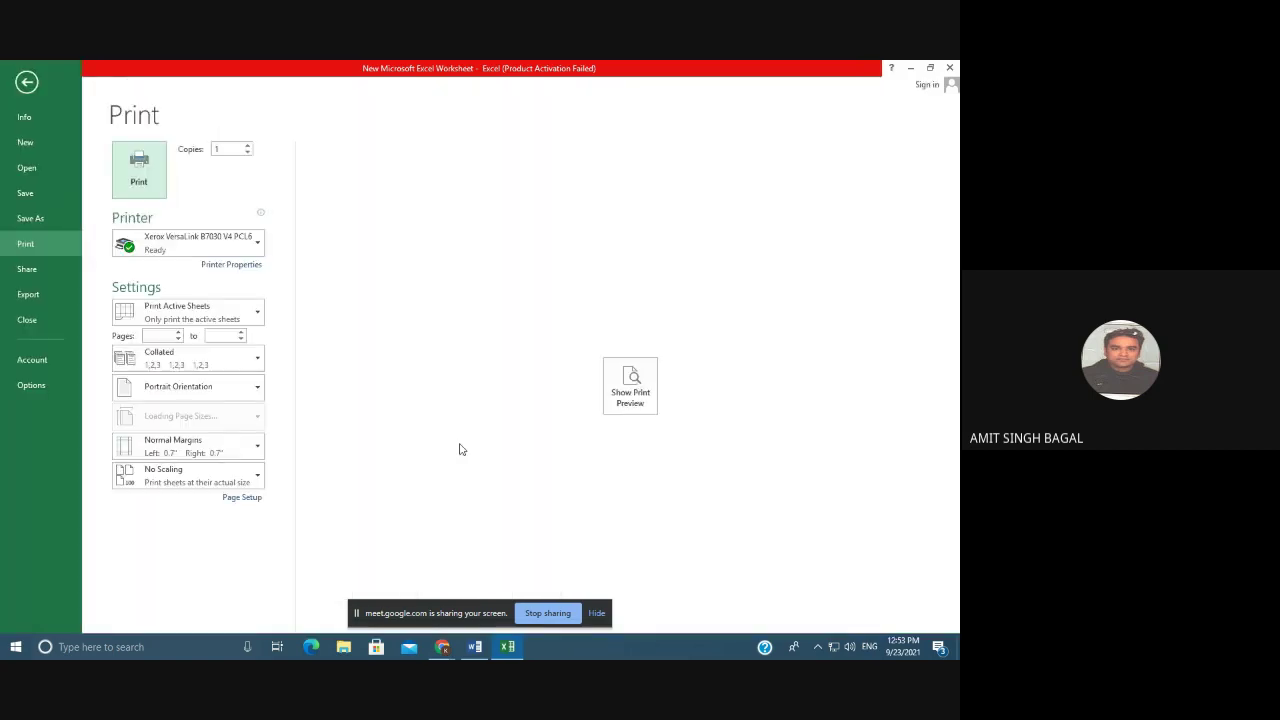
pyautogui.click(629, 390)
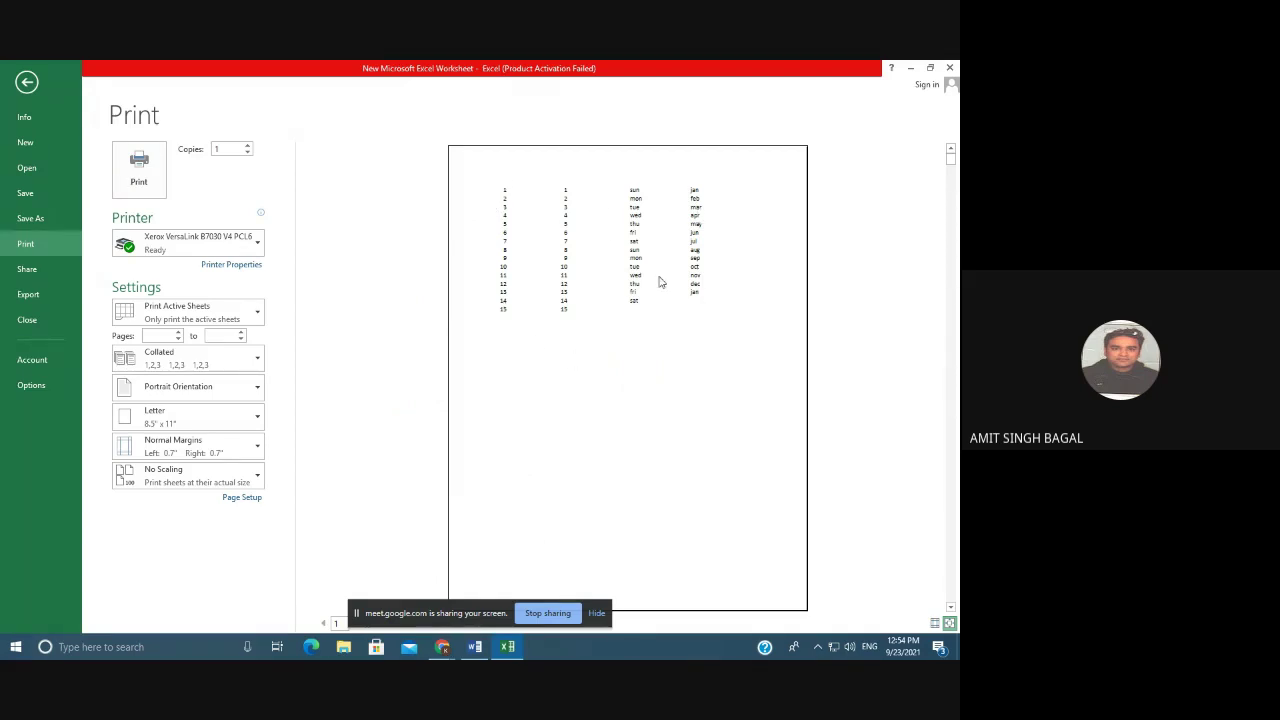
pyautogui.press('Escape')
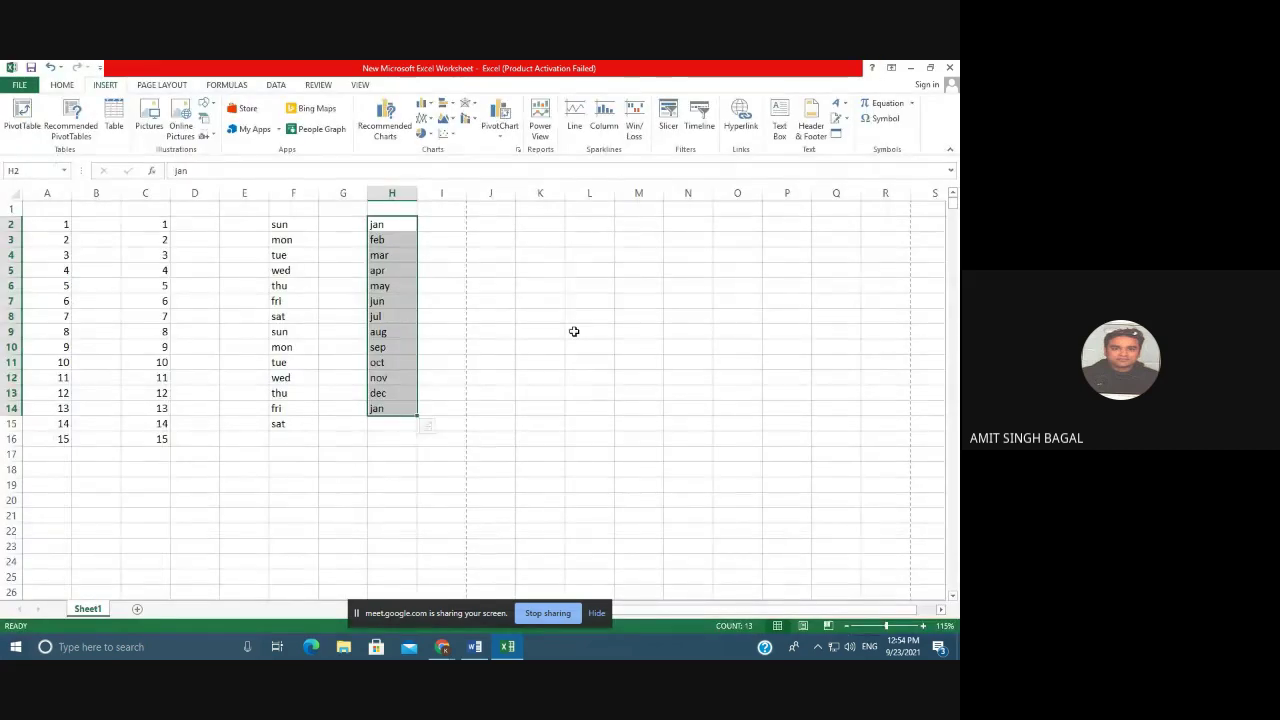
# Apply All Borders to the range A2:H16.
pyautogui.click(575, 331)
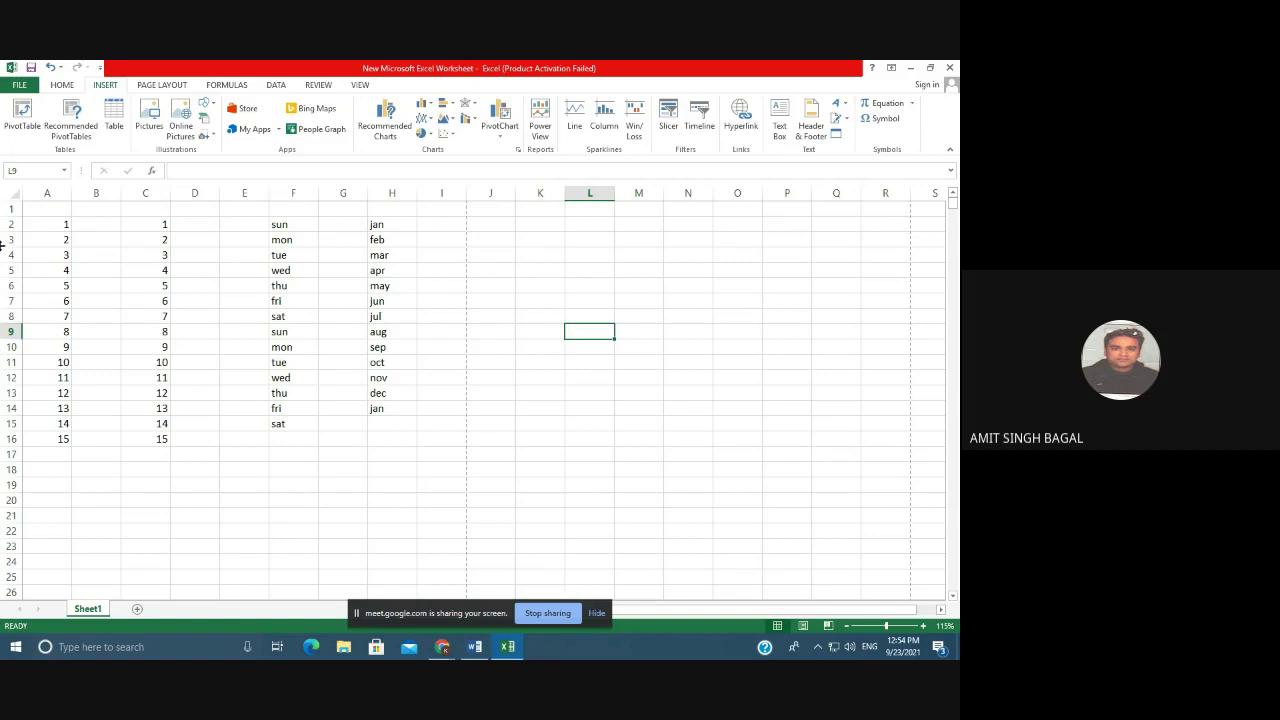
pyautogui.moveTo(60, 229); pyautogui.dragTo(395, 440)
pyautogui.click(60, 87)
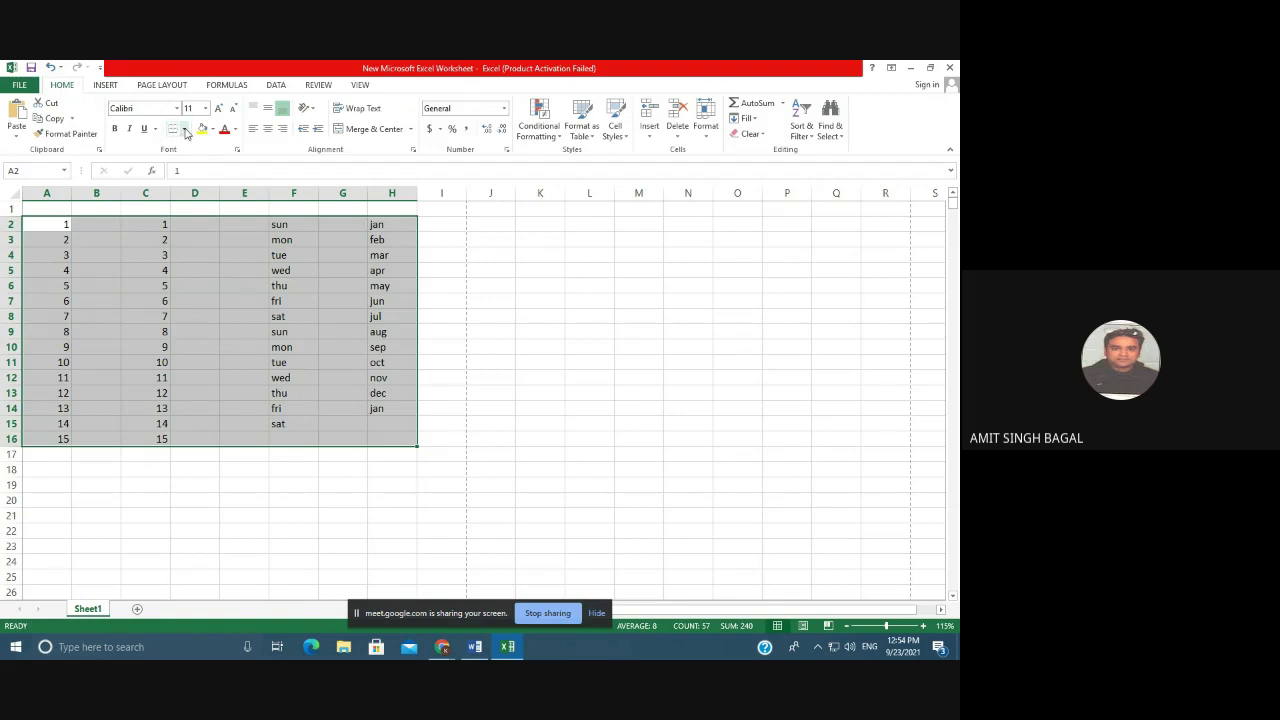
pyautogui.click(185, 131)
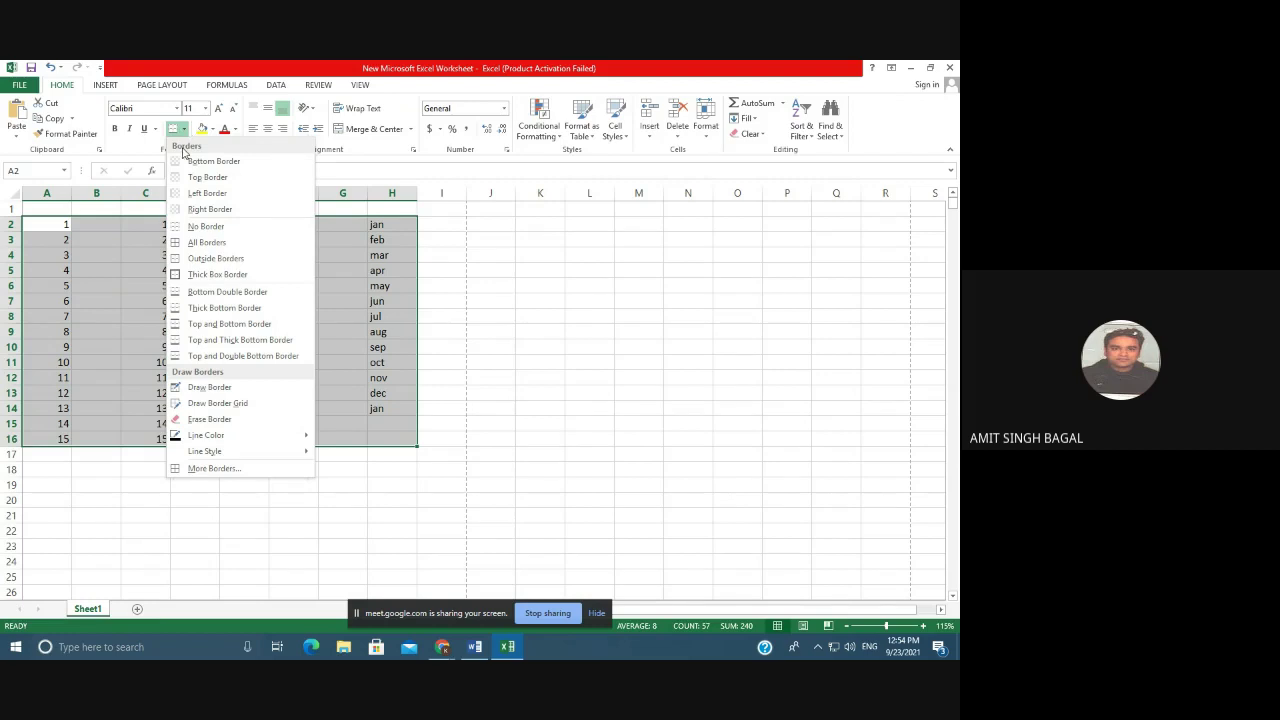
pyautogui.click(181, 243)
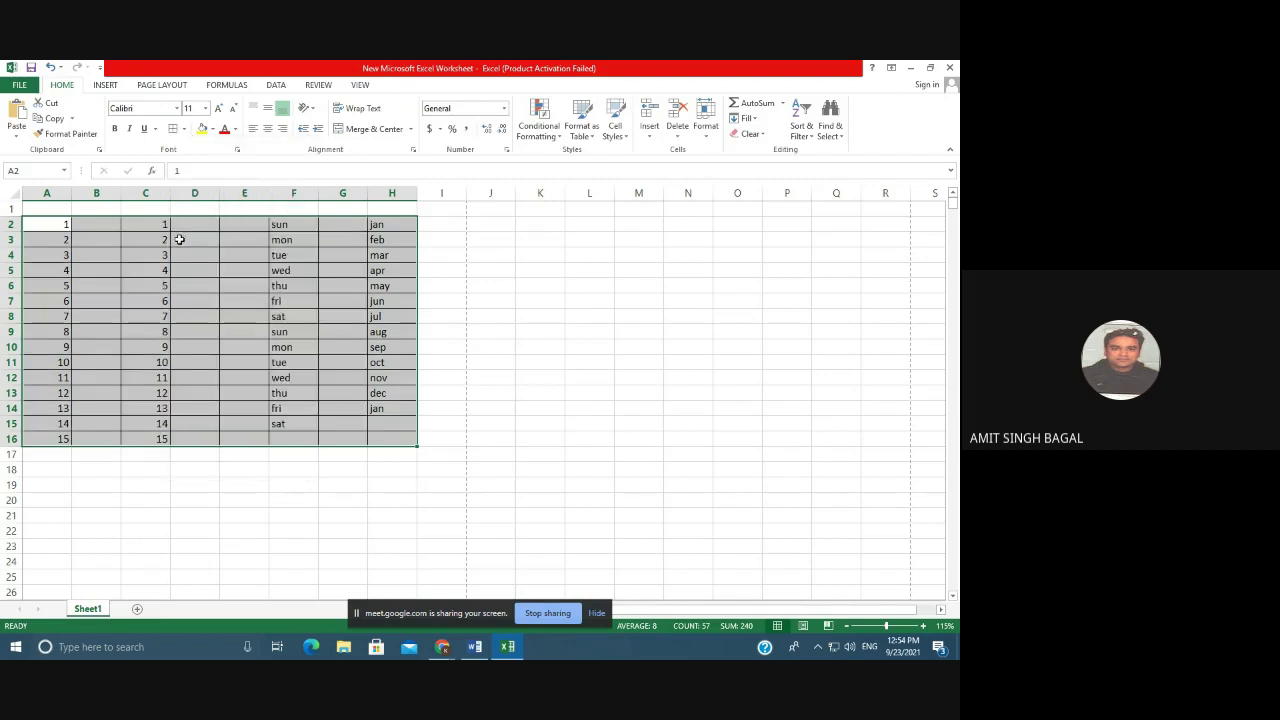
pyautogui.click(230, 364)
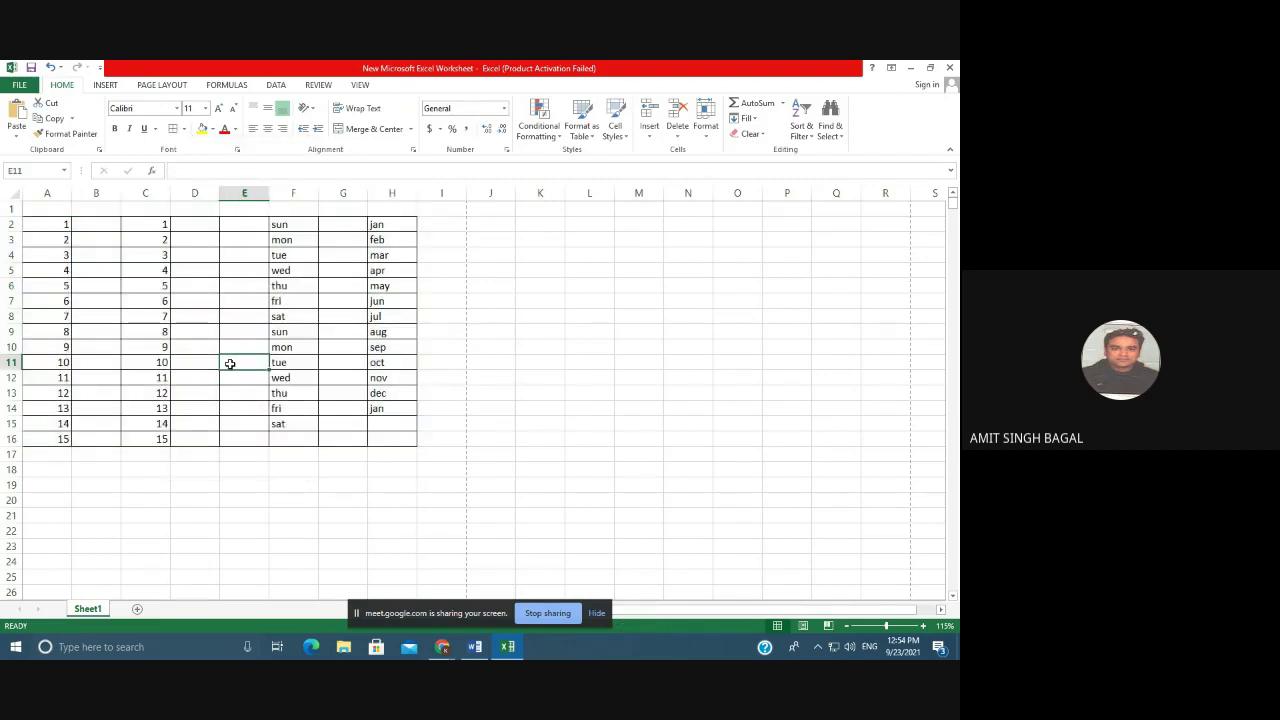
# Preview the printed page with the bordered range, return to the worksheet and undo the borders.
pyautogui.hotkey('ctrl', 'p')
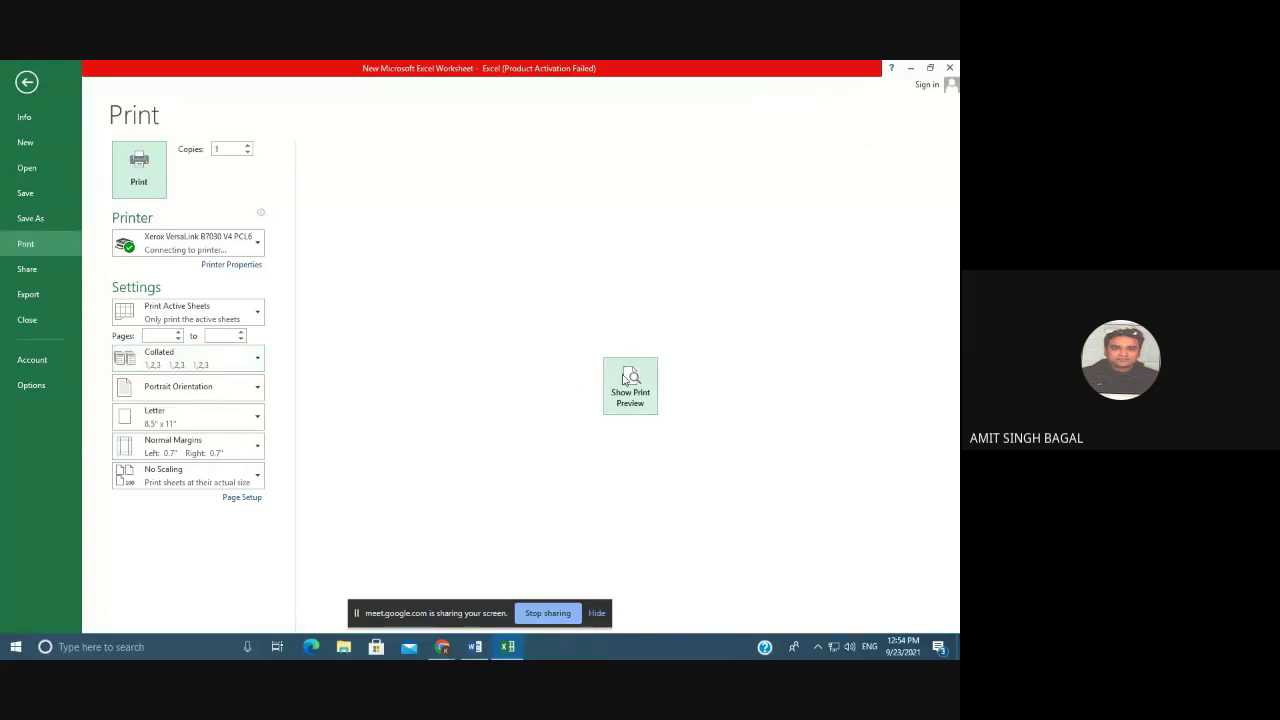
pyautogui.click(623, 383)
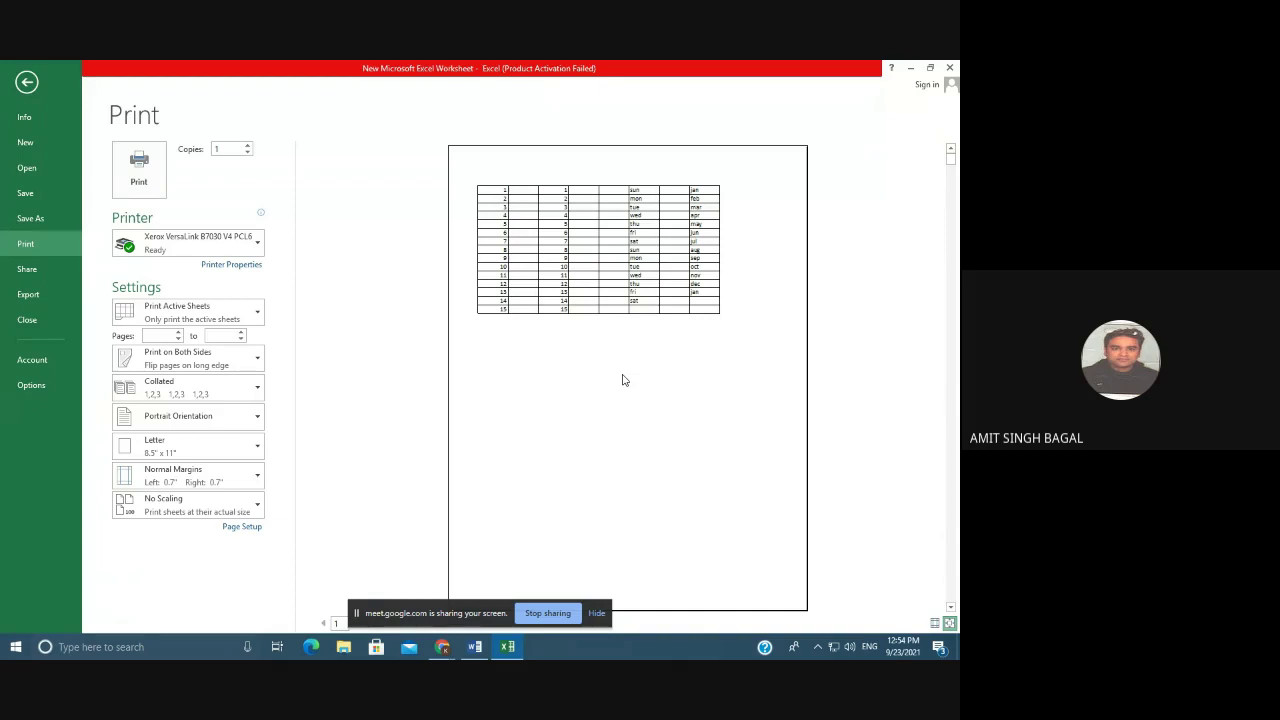
pyautogui.press('Escape')
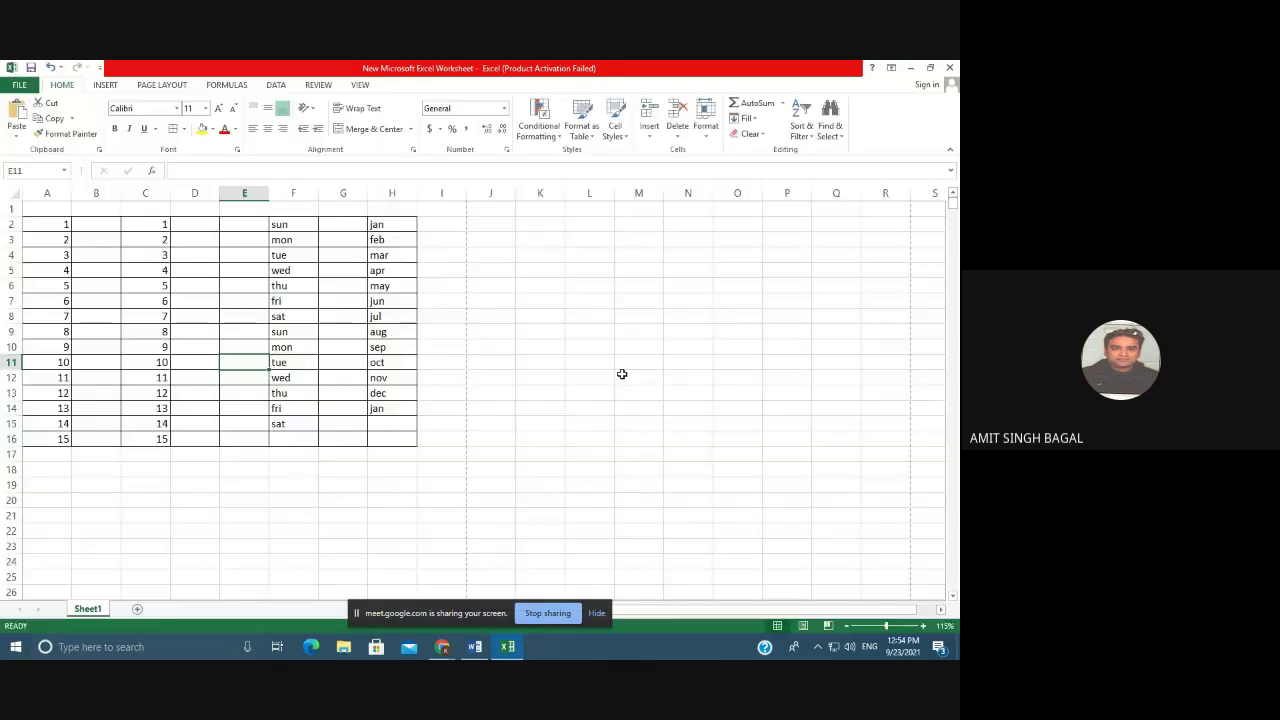
pyautogui.hotkey('ctrl', 'z')
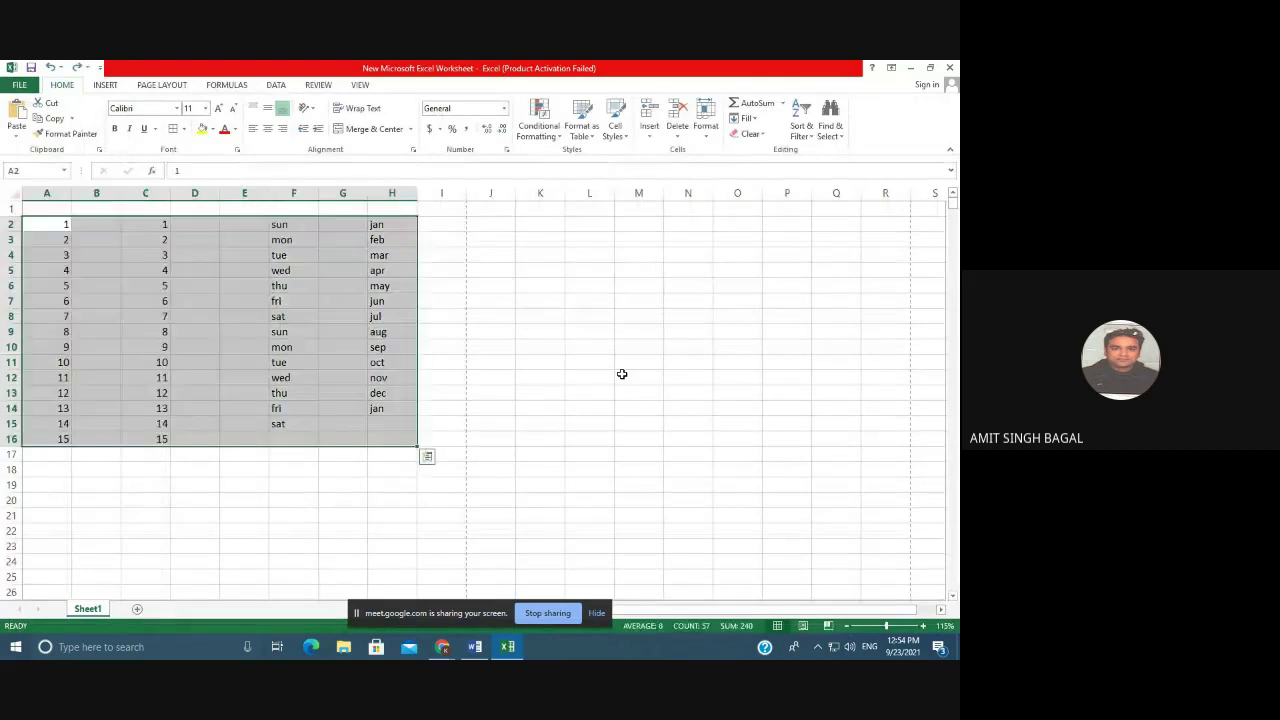
pyautogui.click(450, 298)
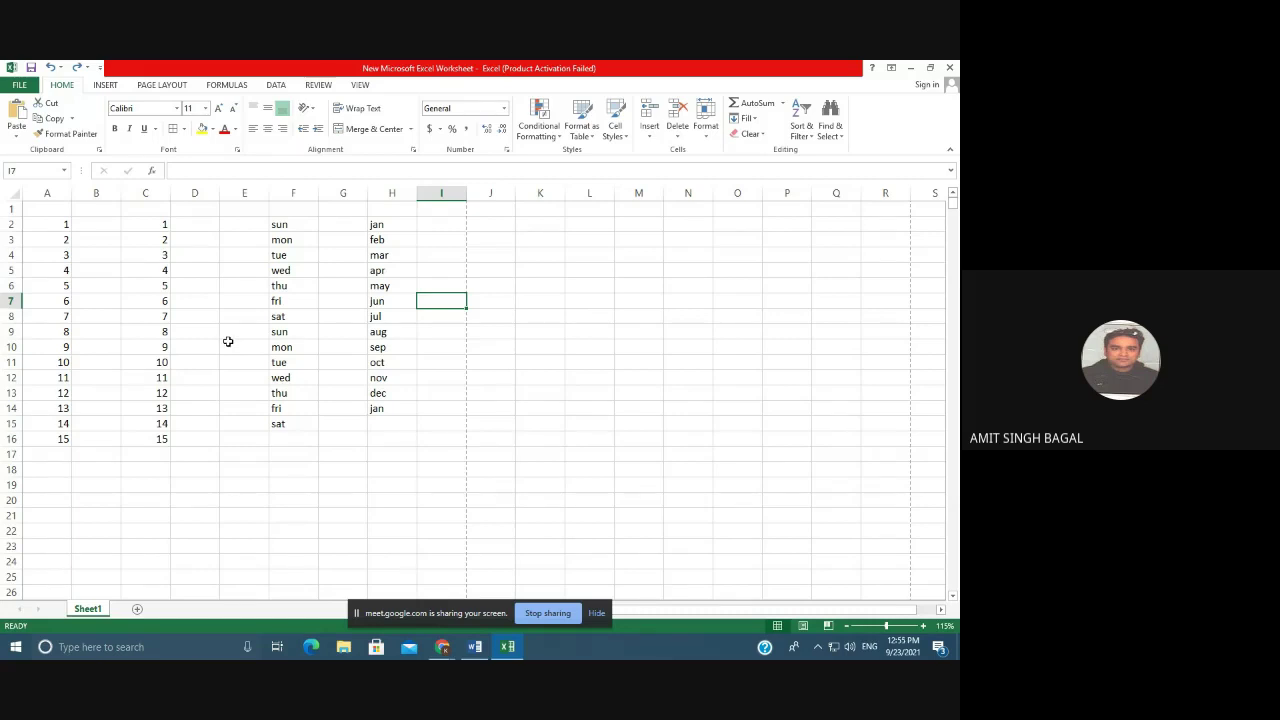
# Clear the contents of C2:H16, keeping only the number series in column A.
pyautogui.moveTo(148, 221); pyautogui.dragTo(380, 437)
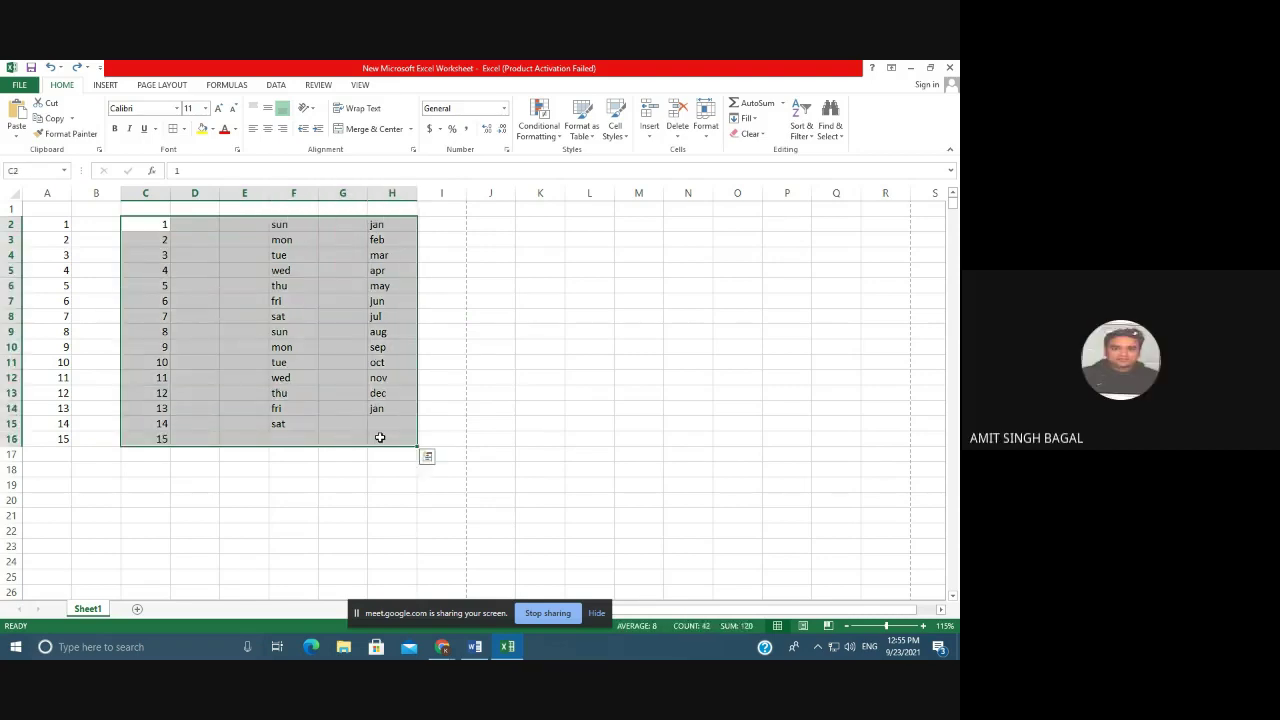
pyautogui.press('Delete')
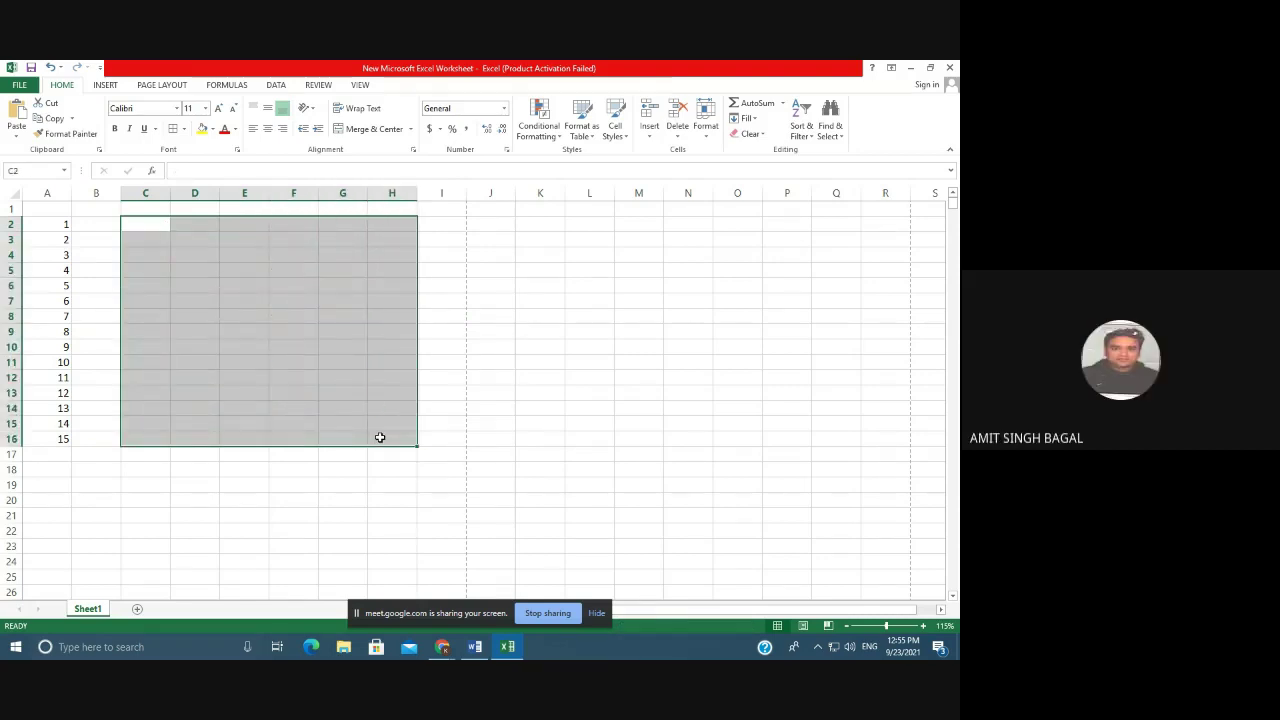
pyautogui.click(102, 290)
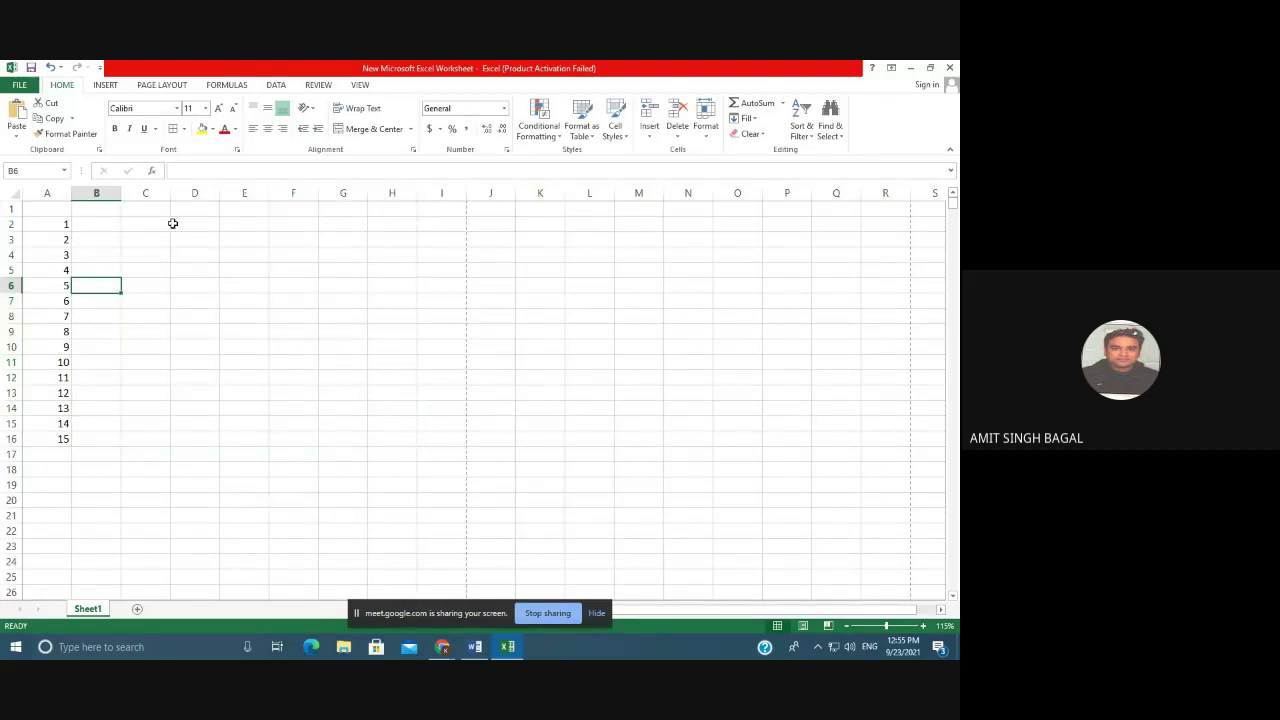
# Enter 1 in cell C2 and fill it down to C18 as a number series increasing by 1.
pyautogui.click(154, 224)
pyautogui.click(222, 318)
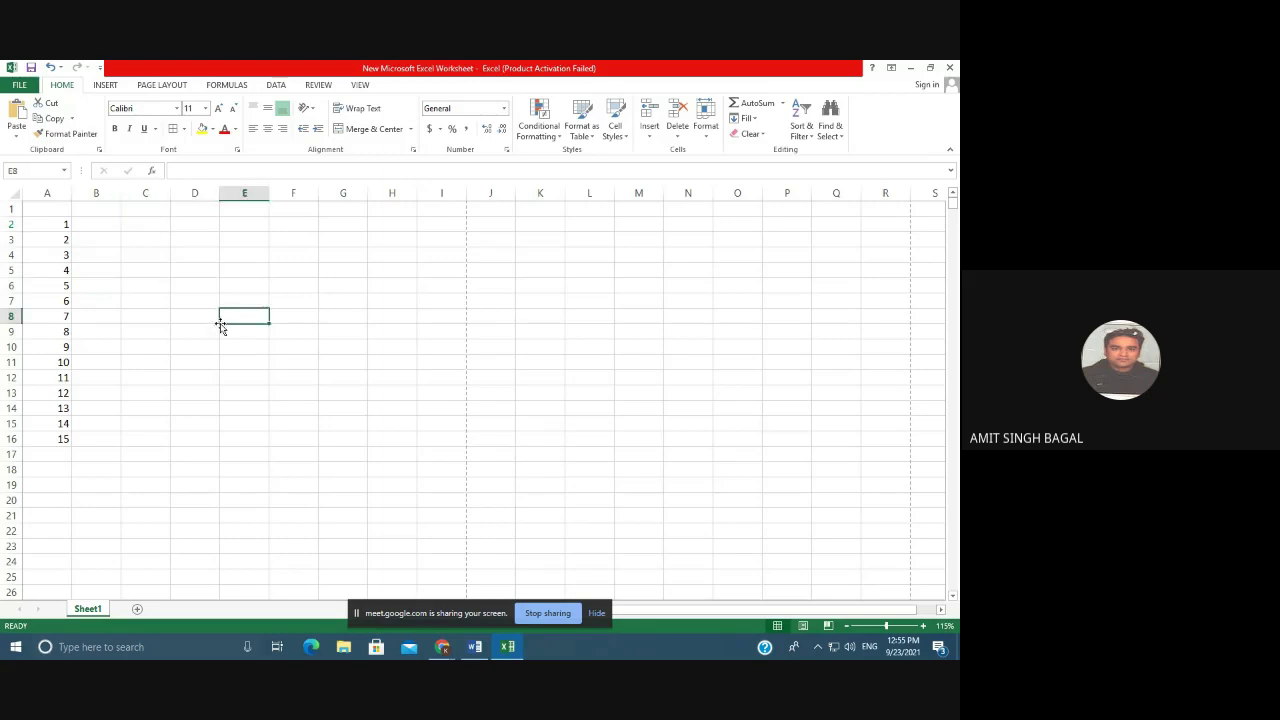
pyautogui.click(156, 225)
pyautogui.write('1')
pyautogui.click(217, 292)
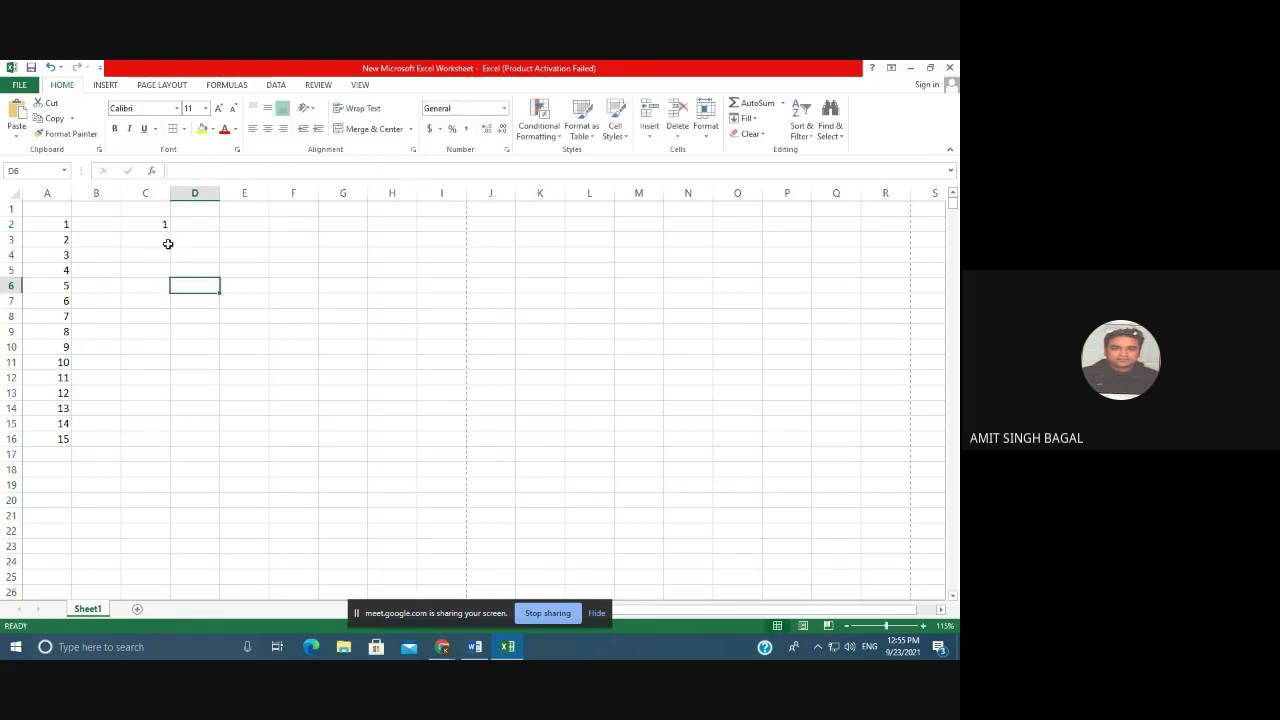
pyautogui.click(145, 228)
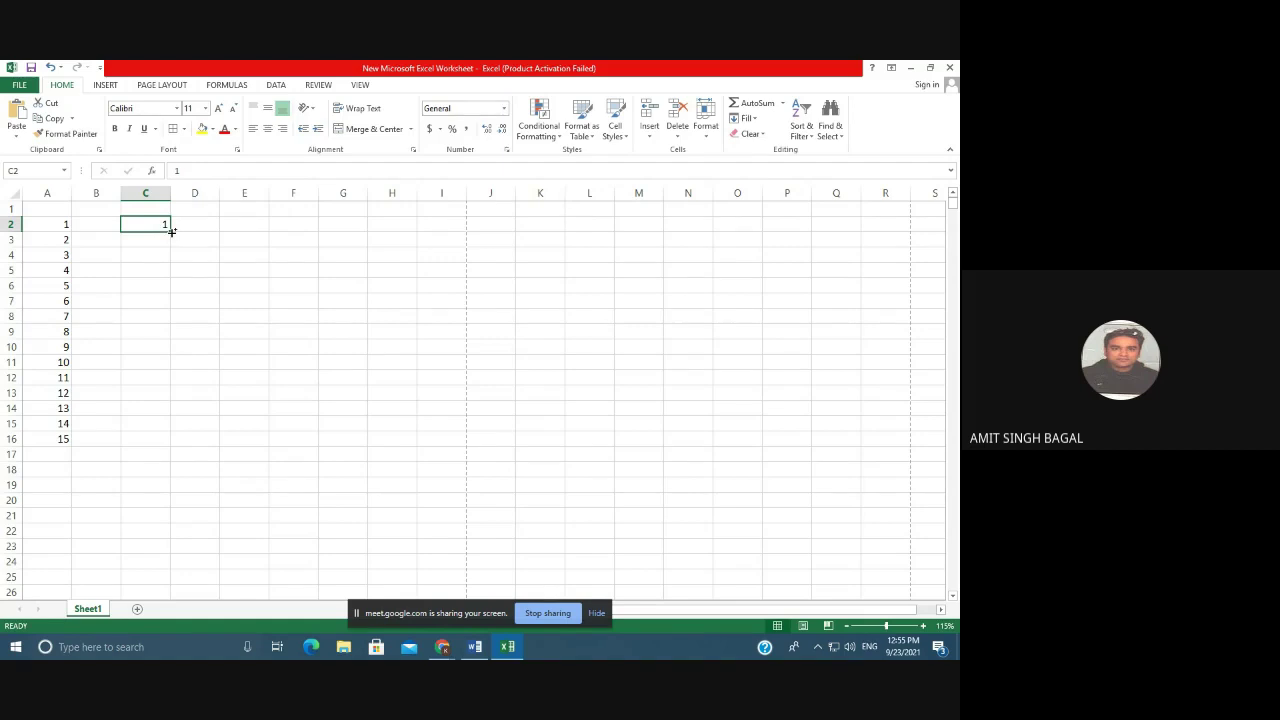
pyautogui.moveTo(171, 231); pyautogui.dragTo(176, 485)
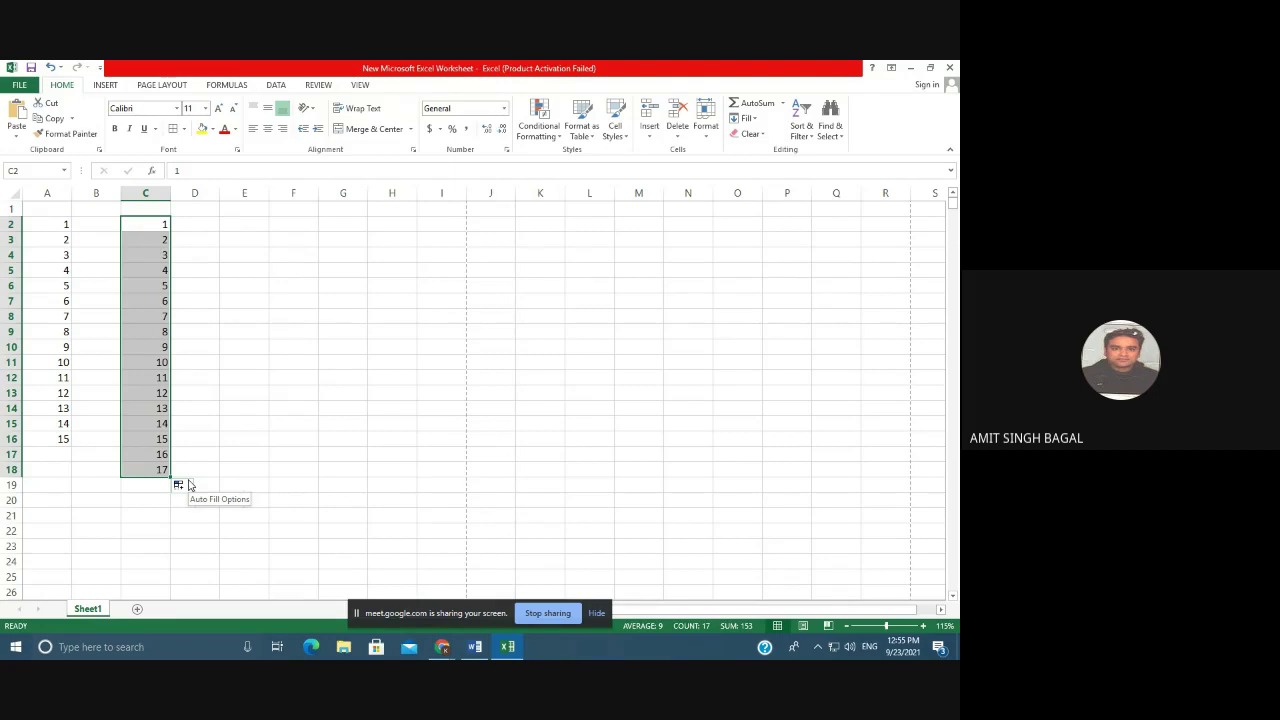
pyautogui.click(194, 331)
# Clear the remaining number series from the range A2:D19.
pyautogui.moveTo(51, 222); pyautogui.dragTo(177, 480)
pyautogui.press('Delete')
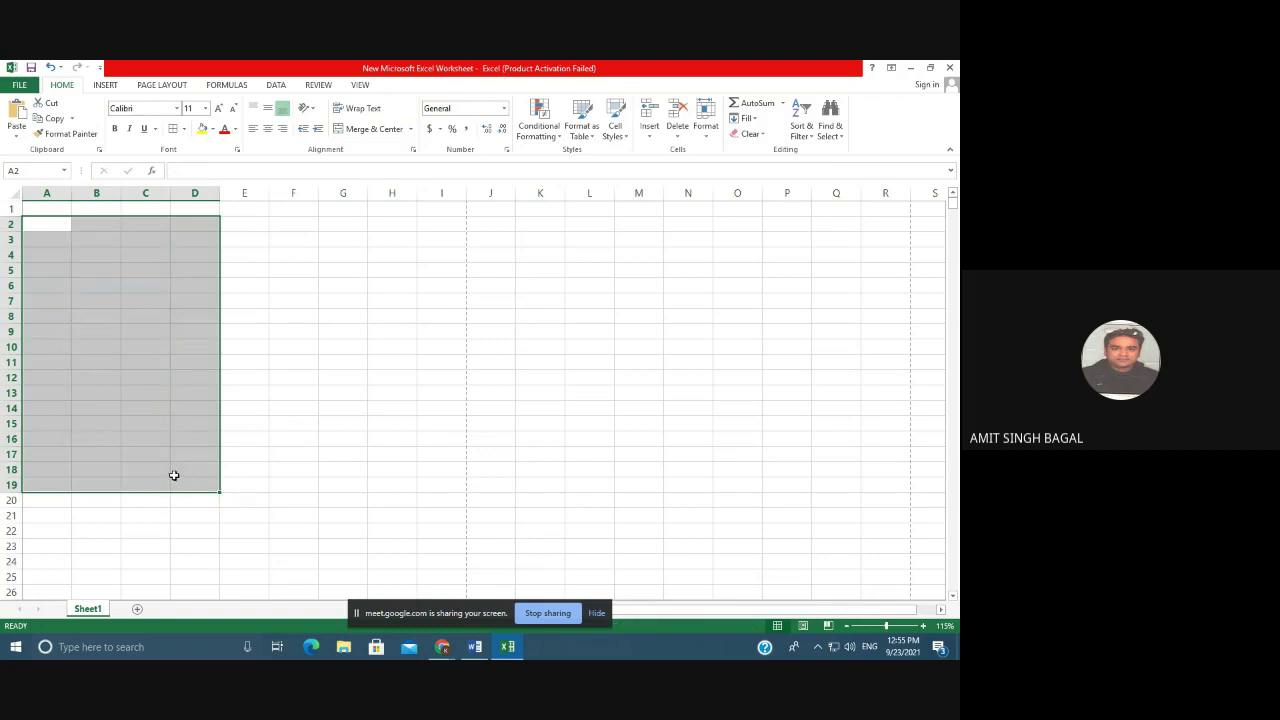
pyautogui.click(237, 345)
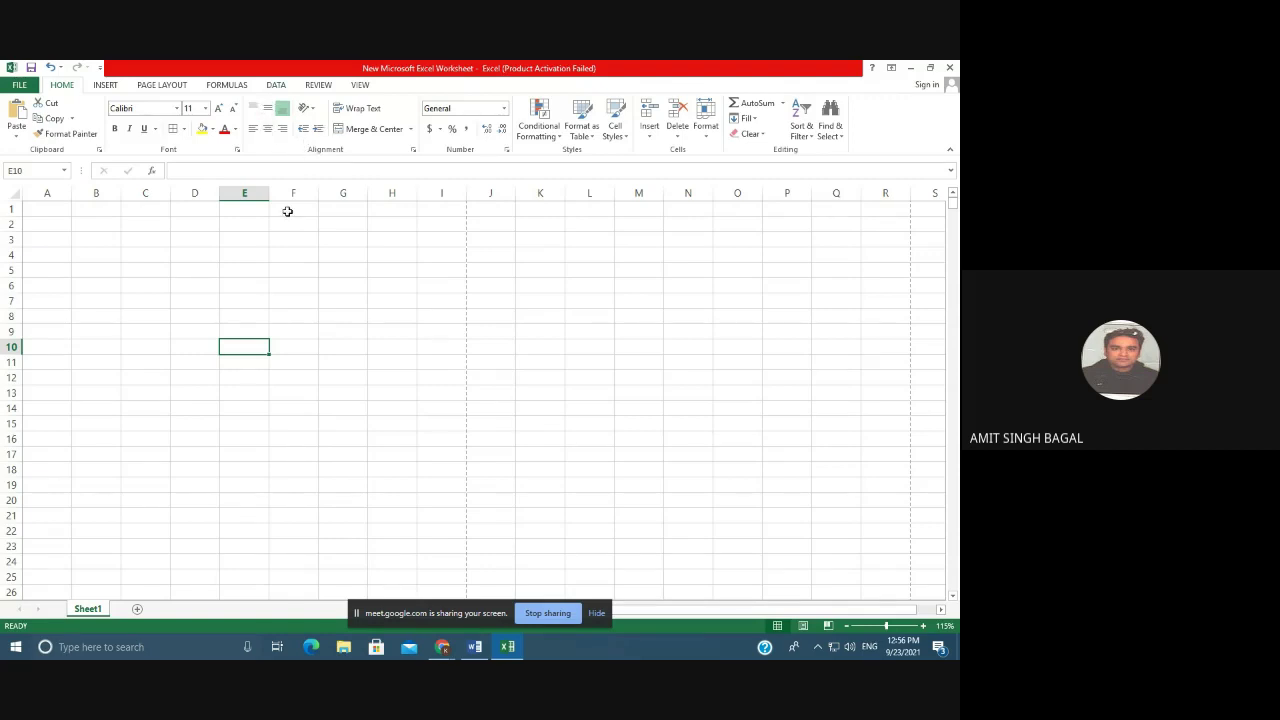
# Enter "CLASS 10TH" in cell C3.
pyautogui.click(165, 242)
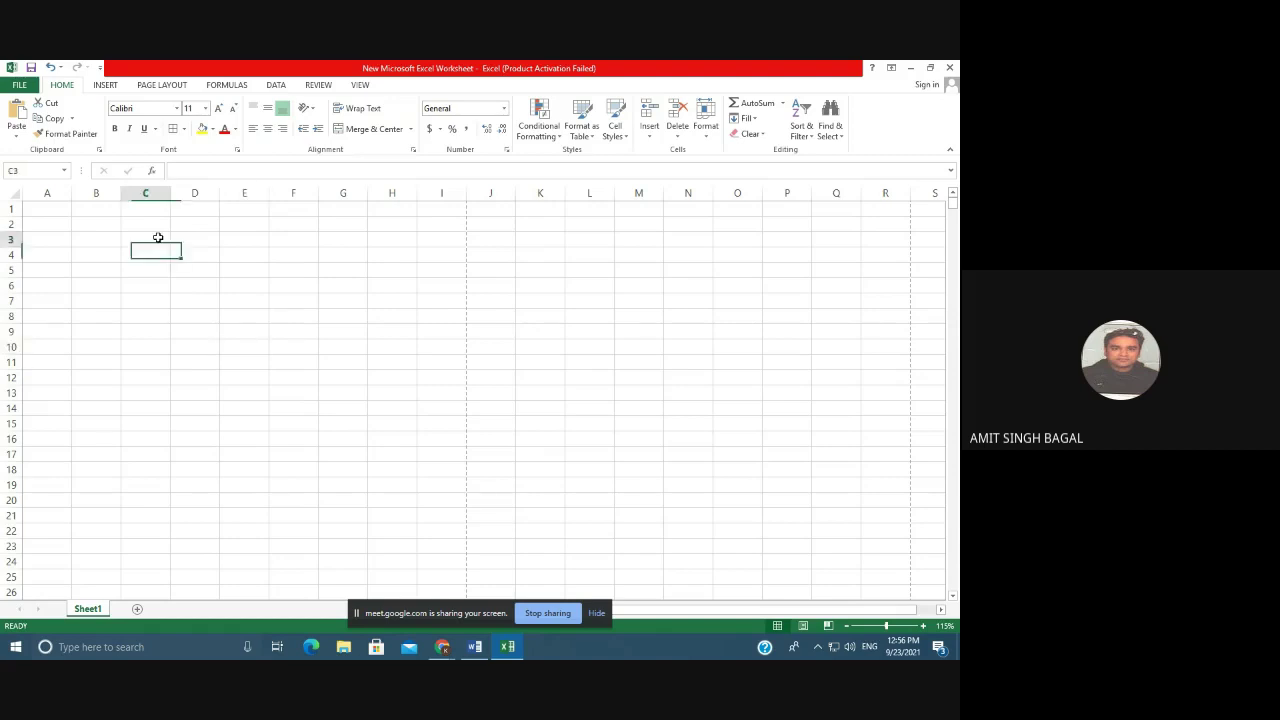
pyautogui.write('C')
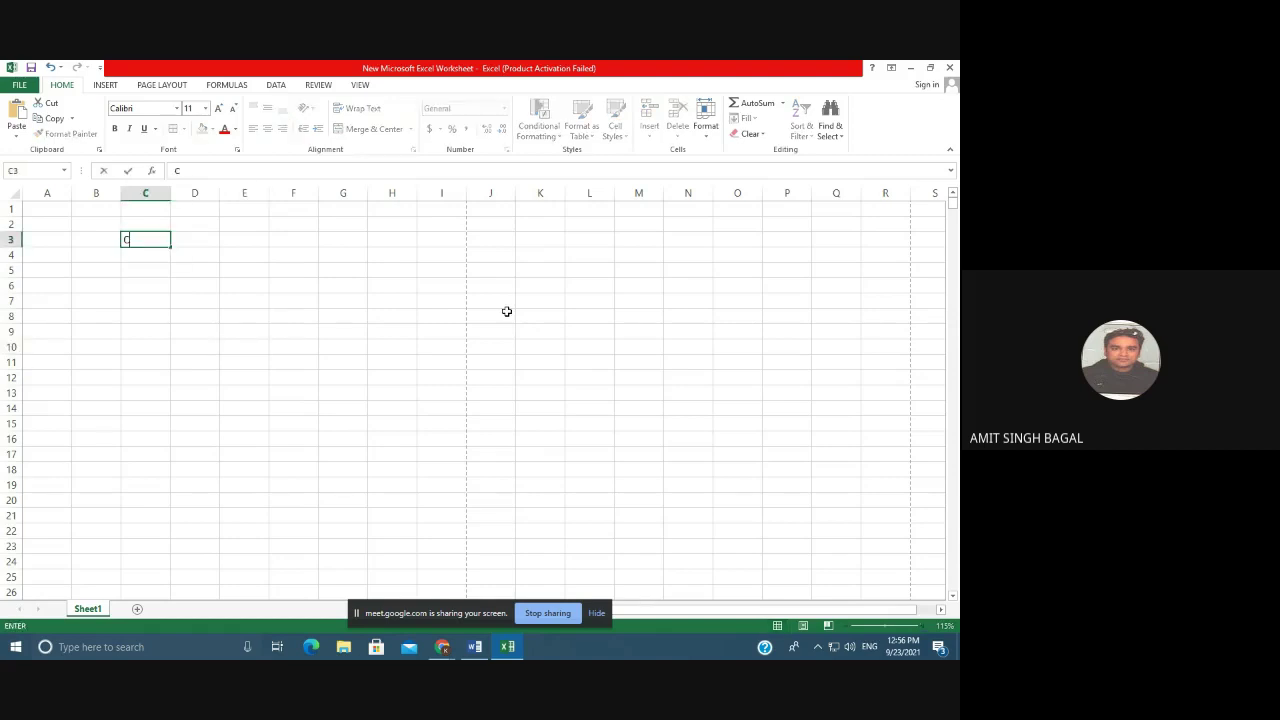
pyautogui.write('LASS 10TH')
pyautogui.click(434, 372)
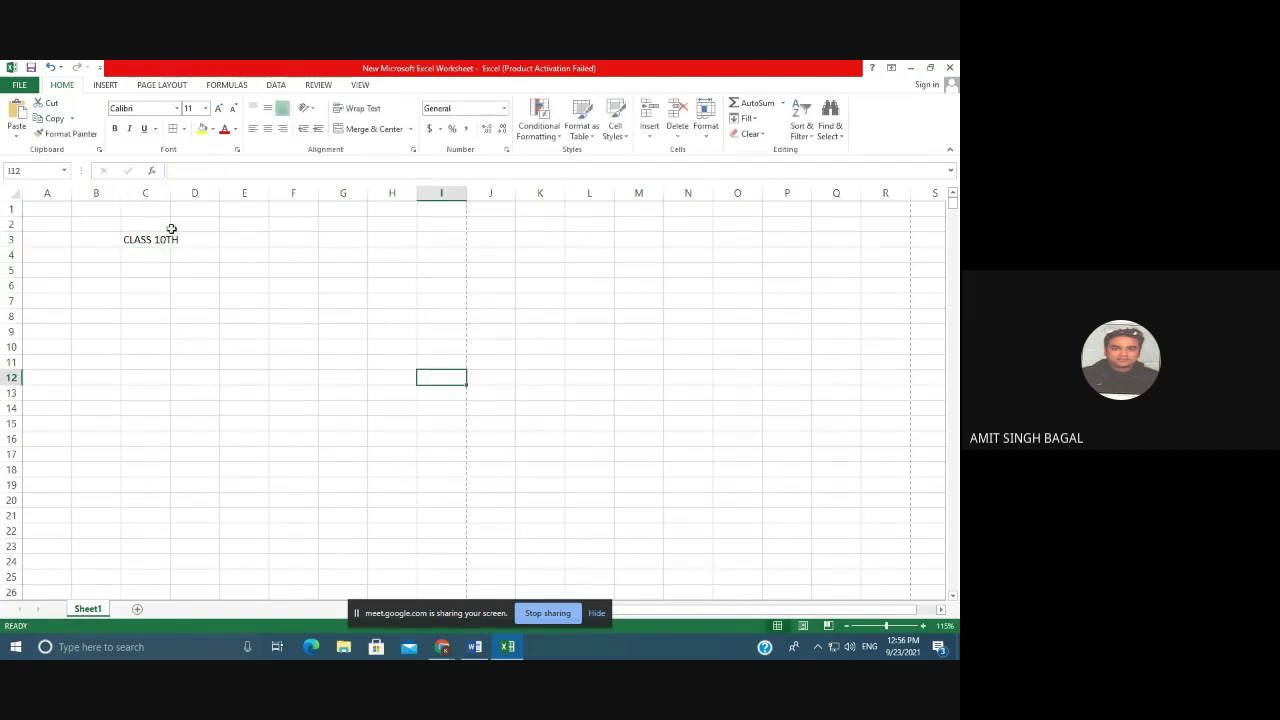
# Widen column C manually beyond the text in C3, and undo the width change.
pyautogui.moveTo(171, 193); pyautogui.dragTo(213, 195)
pyautogui.click(217, 290)
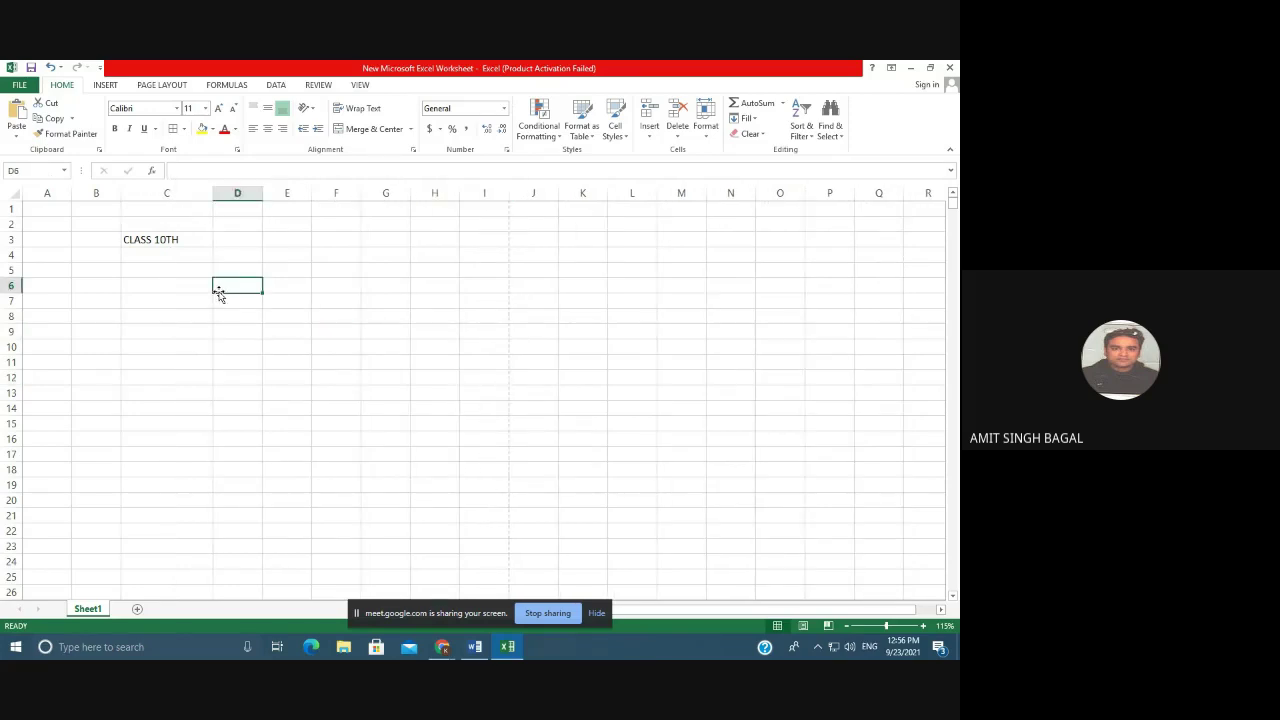
pyautogui.hotkey('ctrl', 'z')
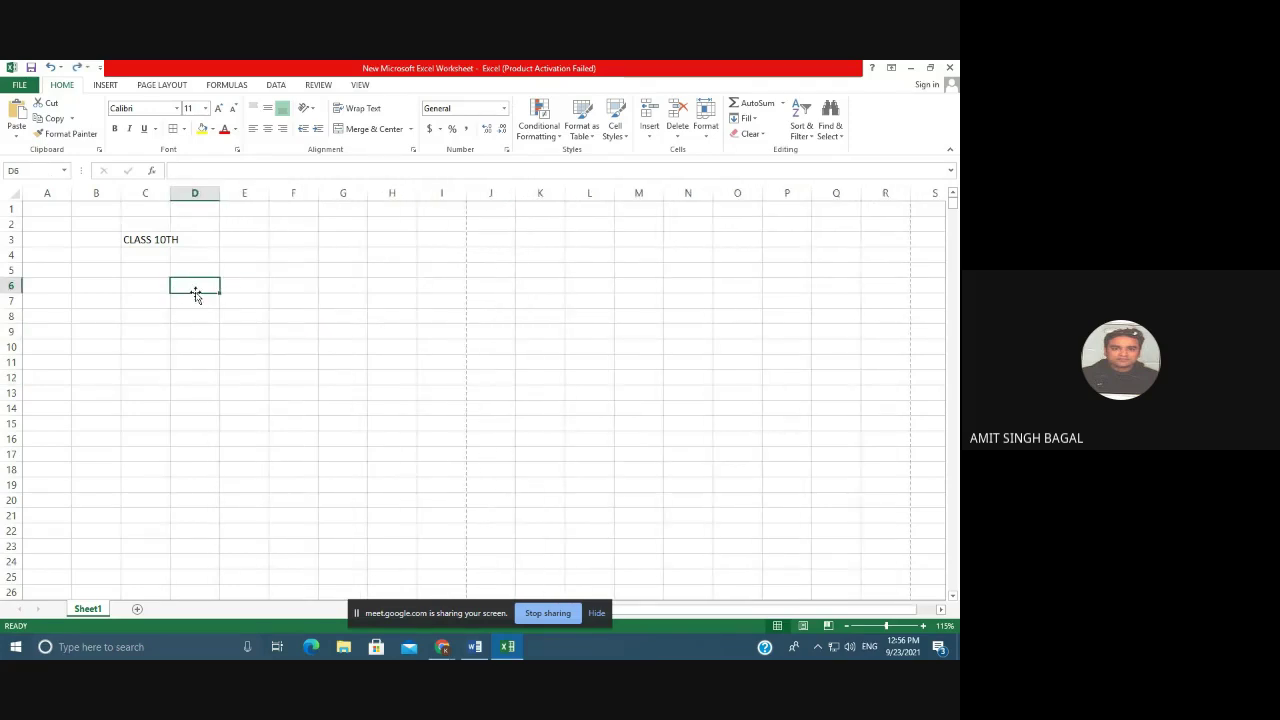
# AutoFit the width of column C to the text in C3.
pyautogui.doubleClick(171, 193)
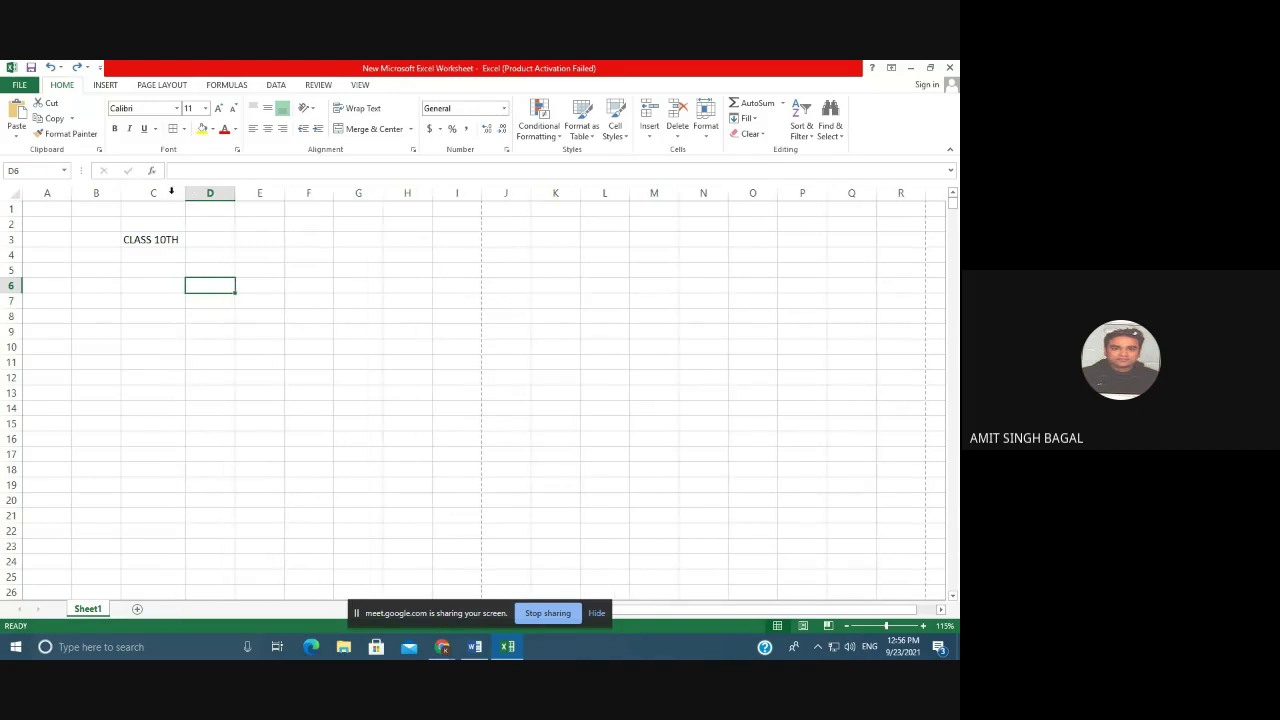
pyautogui.click(245, 288)
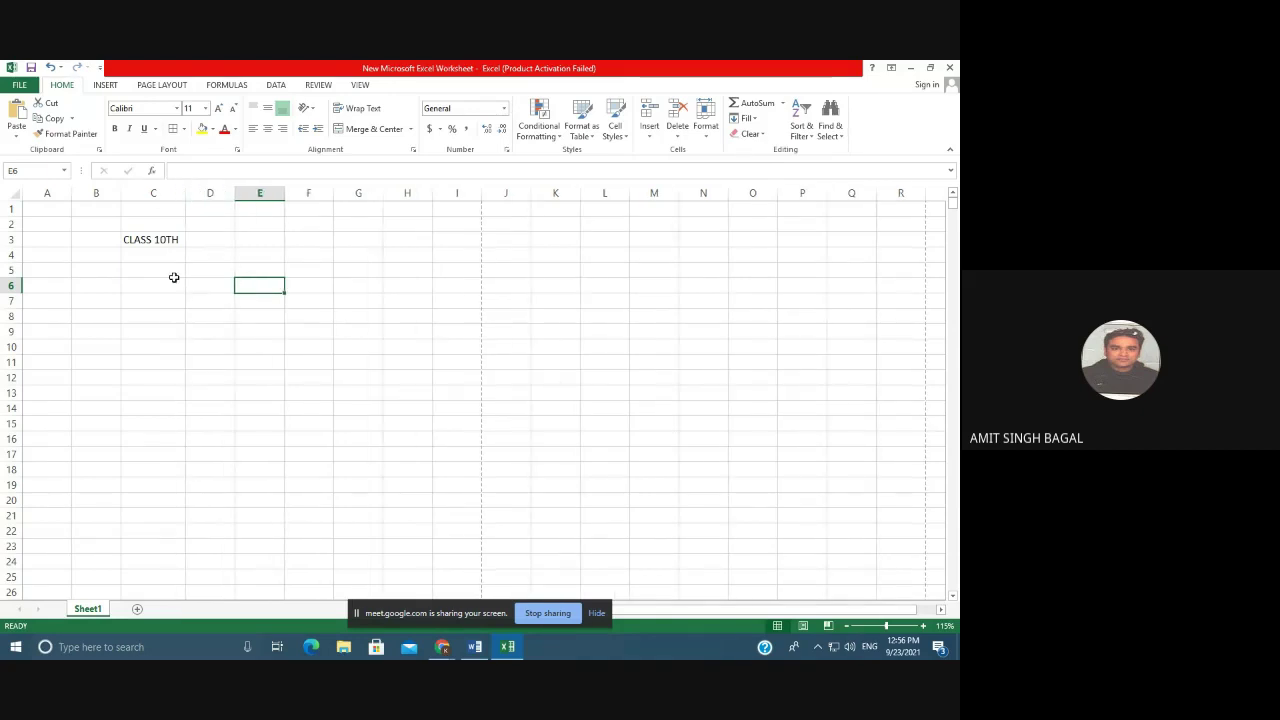
# Try the Angle Counterclockwise orientation and the Vertical Text orientation on "CLASS 10TH" in C3.
pyautogui.click(170, 237)
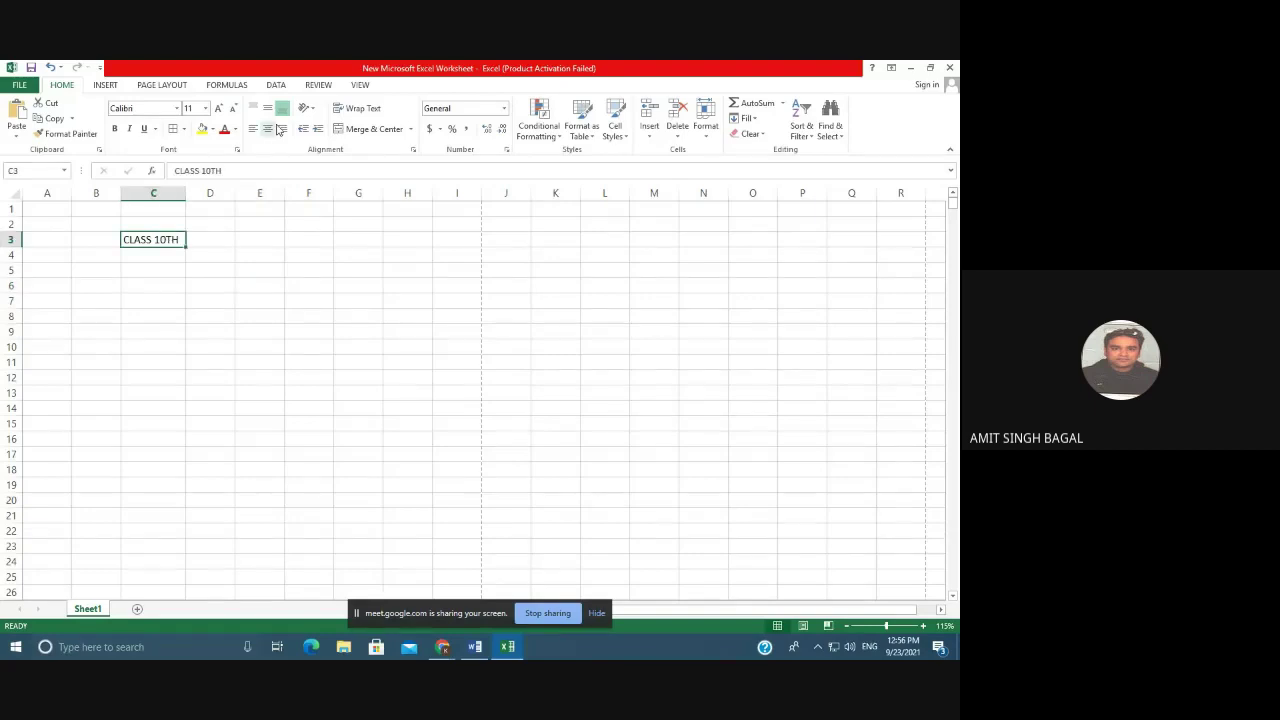
pyautogui.click(312, 108)
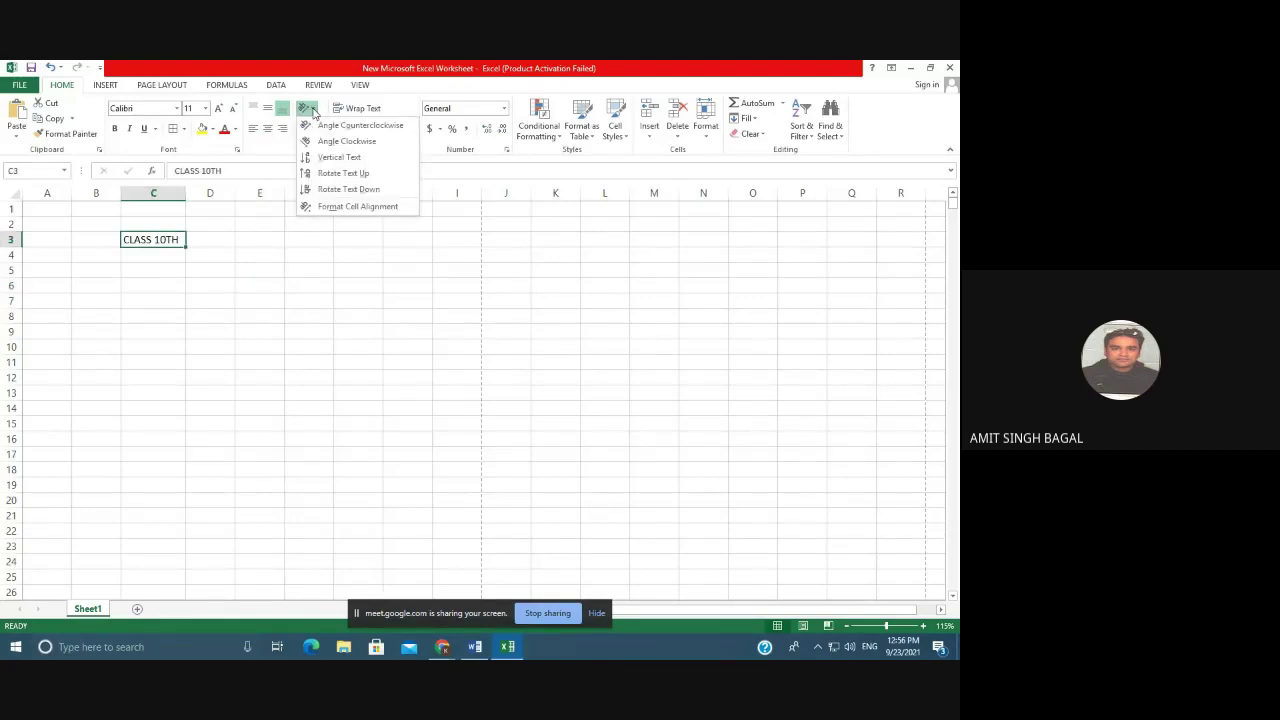
pyautogui.click(332, 125)
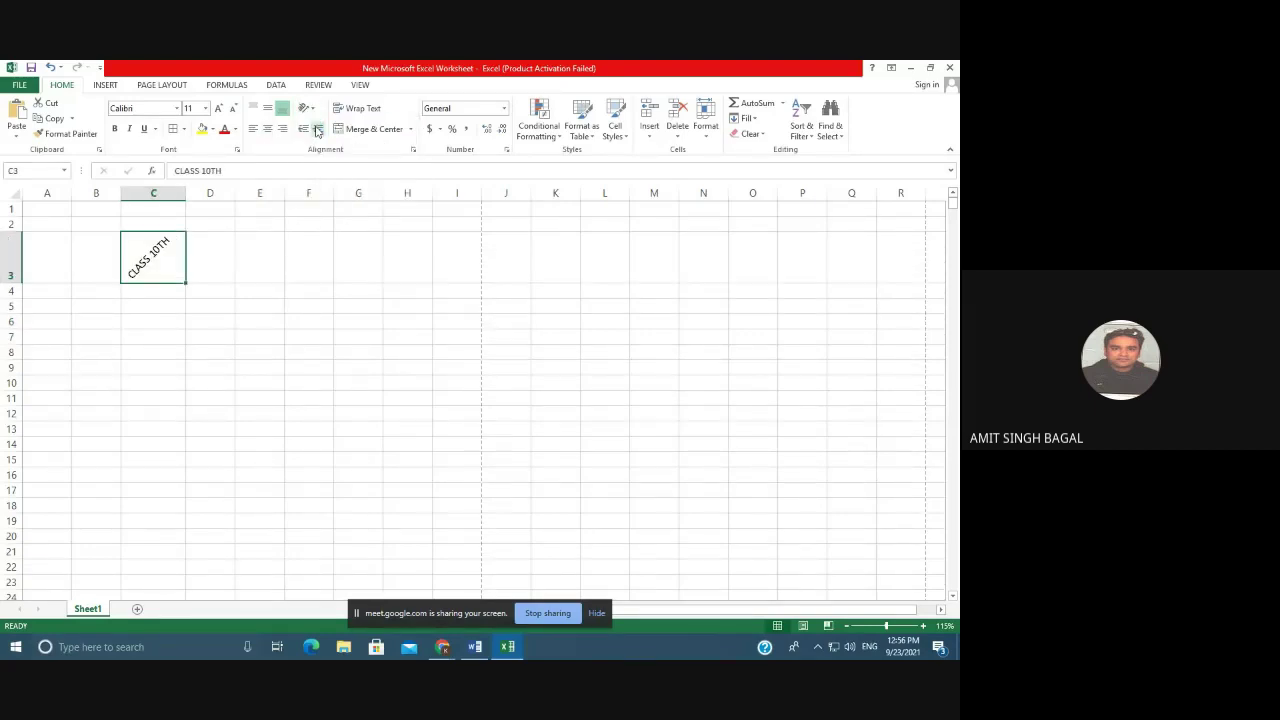
pyautogui.click(275, 380)
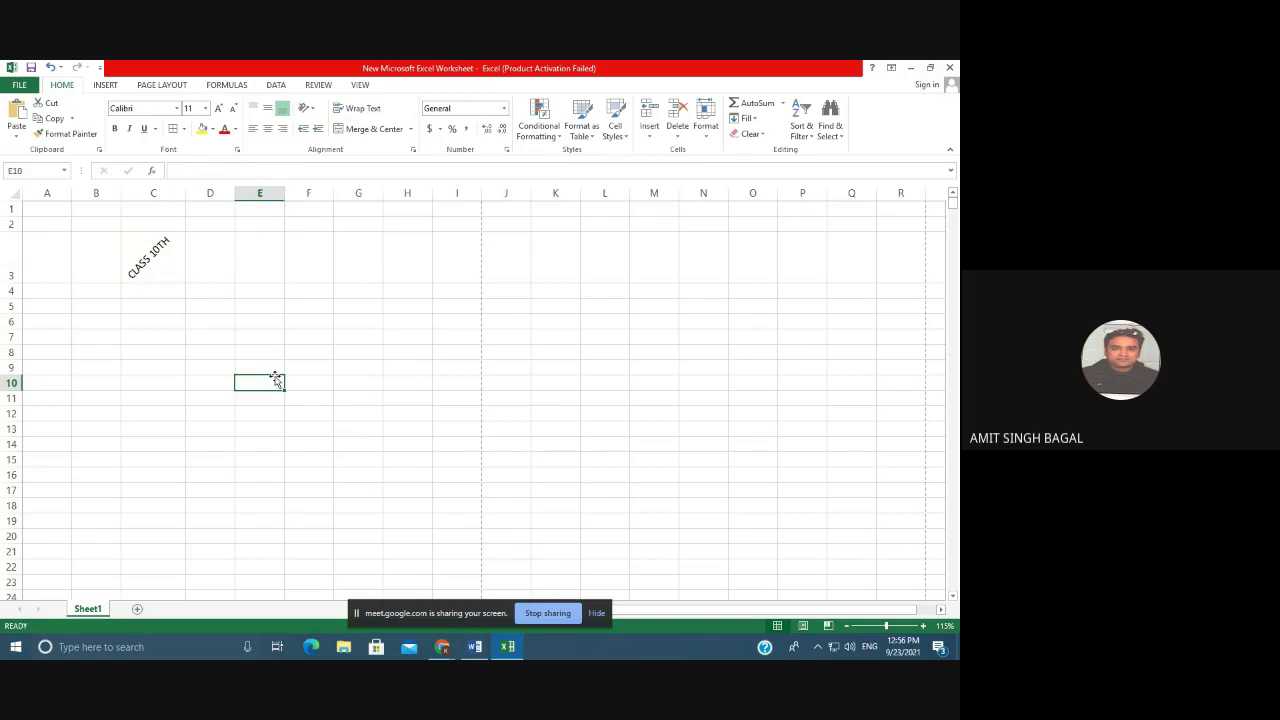
pyautogui.click(166, 273)
pyautogui.click(312, 108)
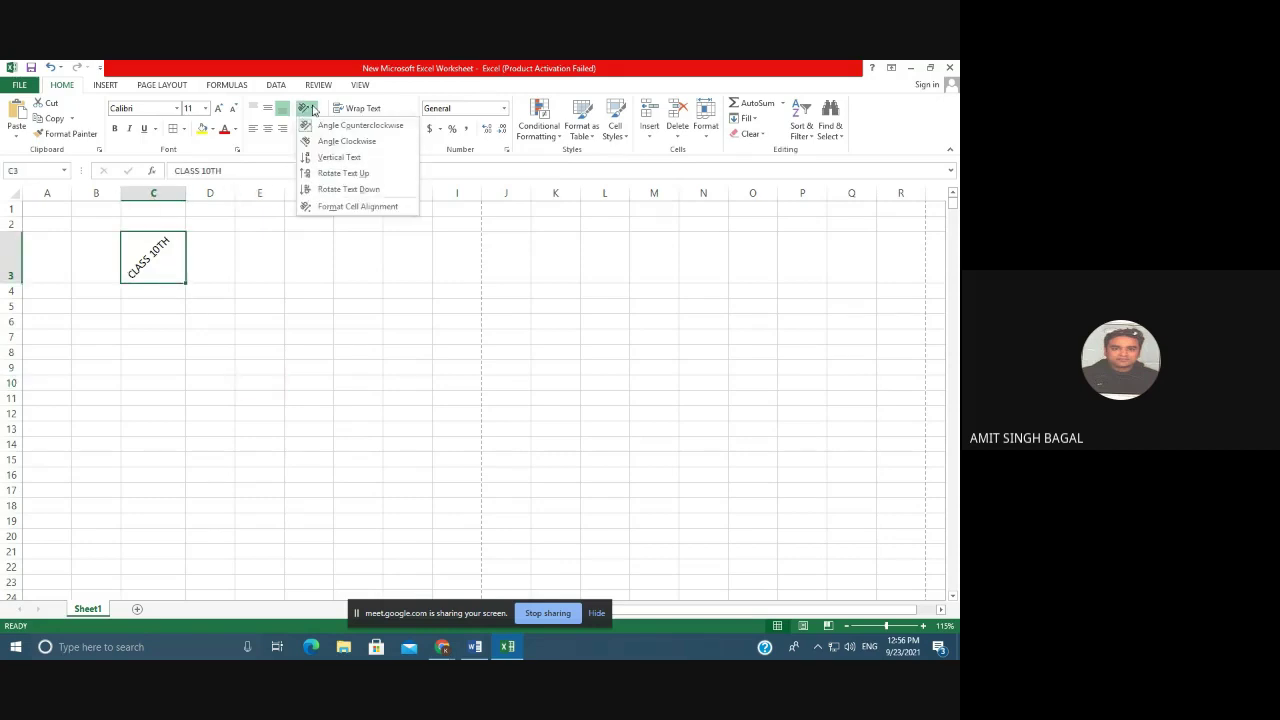
pyautogui.click(322, 157)
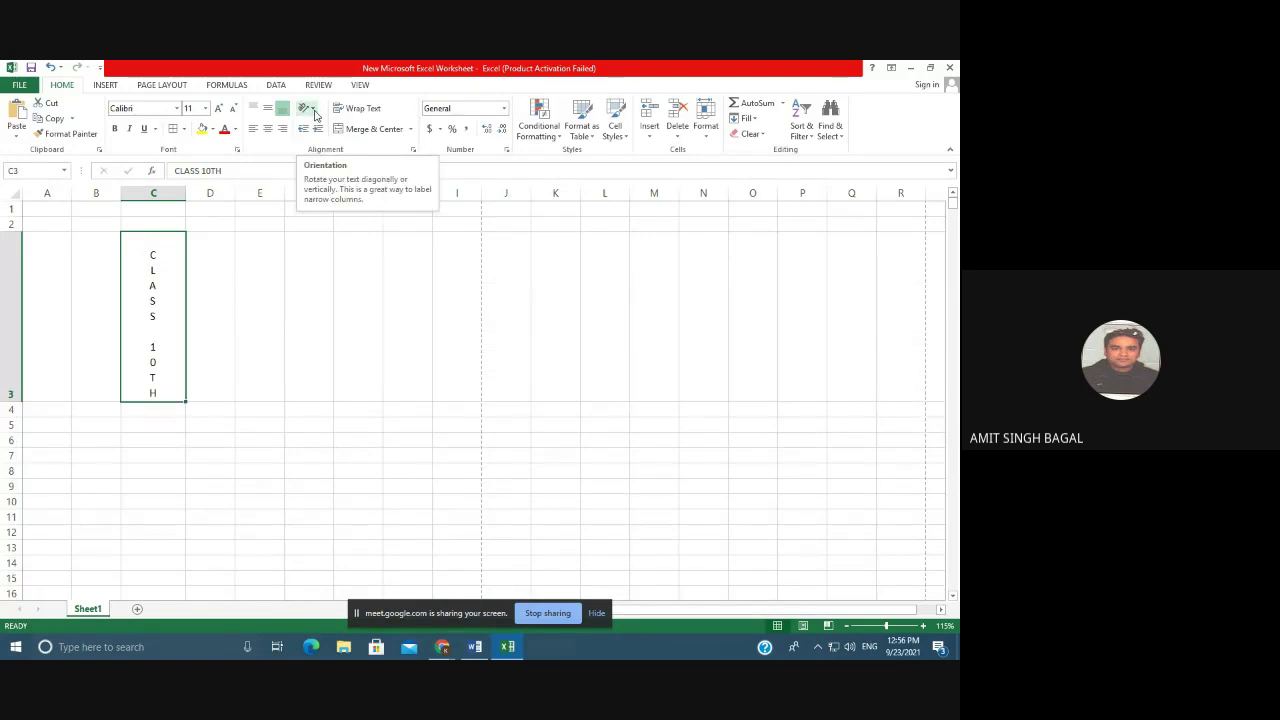
# Set the orientation of the text in C3 to Rotate Text Down.
pyautogui.click(314, 115)
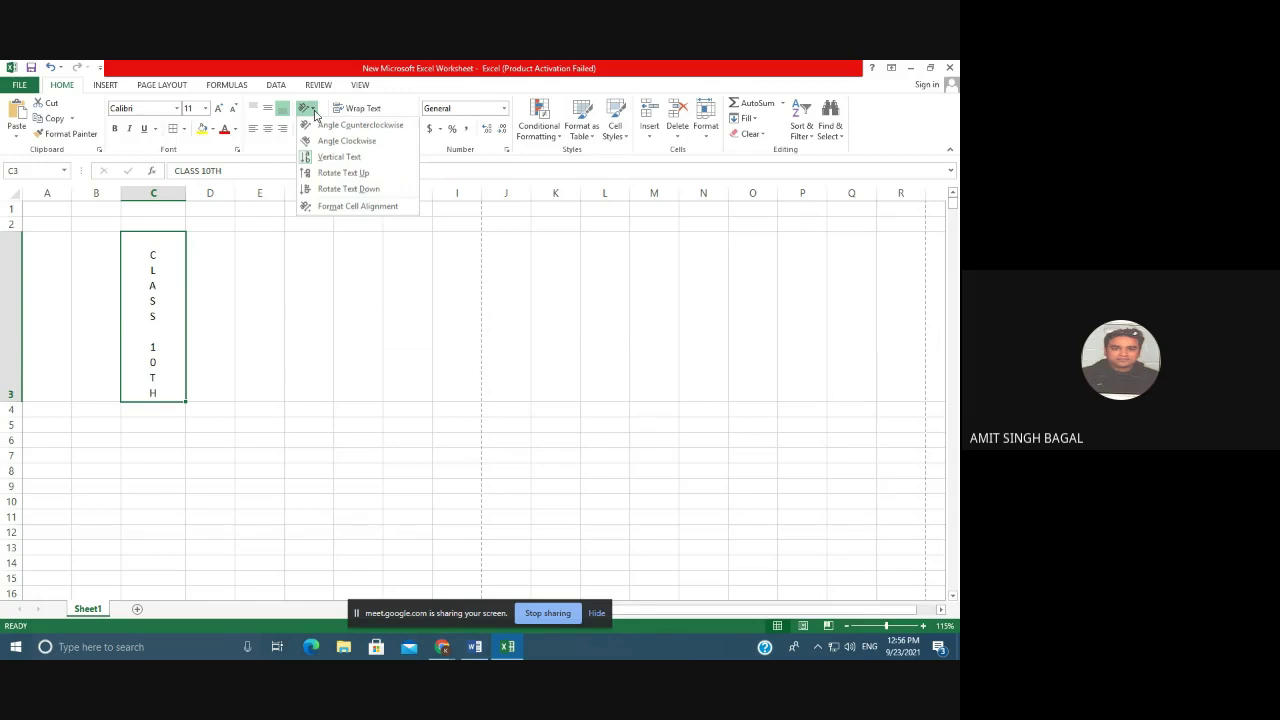
pyautogui.click(332, 194)
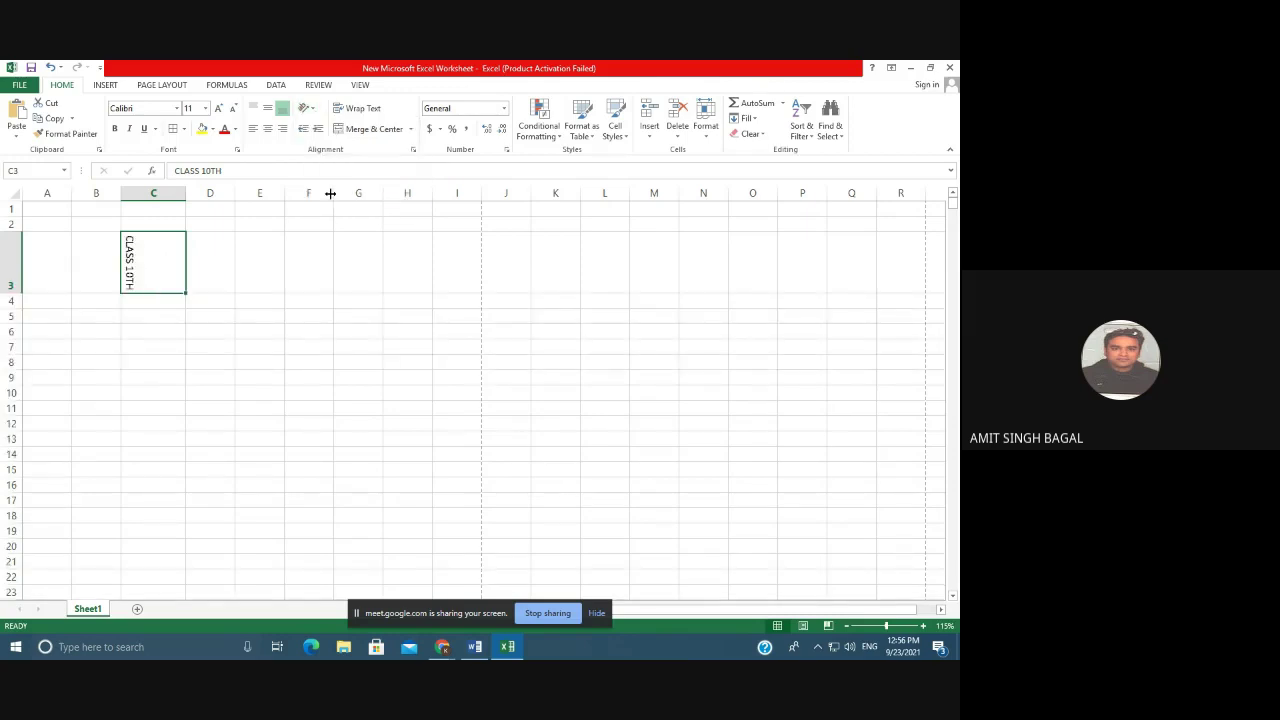
# Turn off the Rotate Text Down orientation of the text in C3 to restore horizontal text.
pyautogui.click(304, 108)
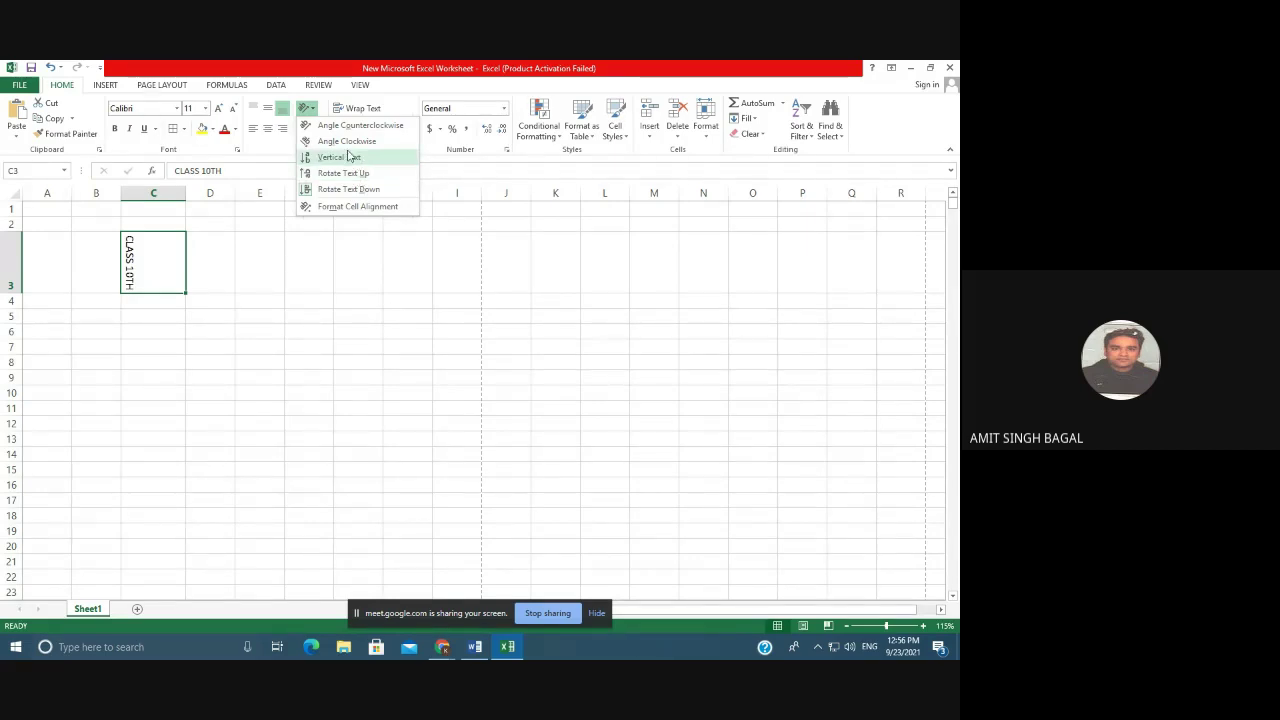
pyautogui.click(350, 189)
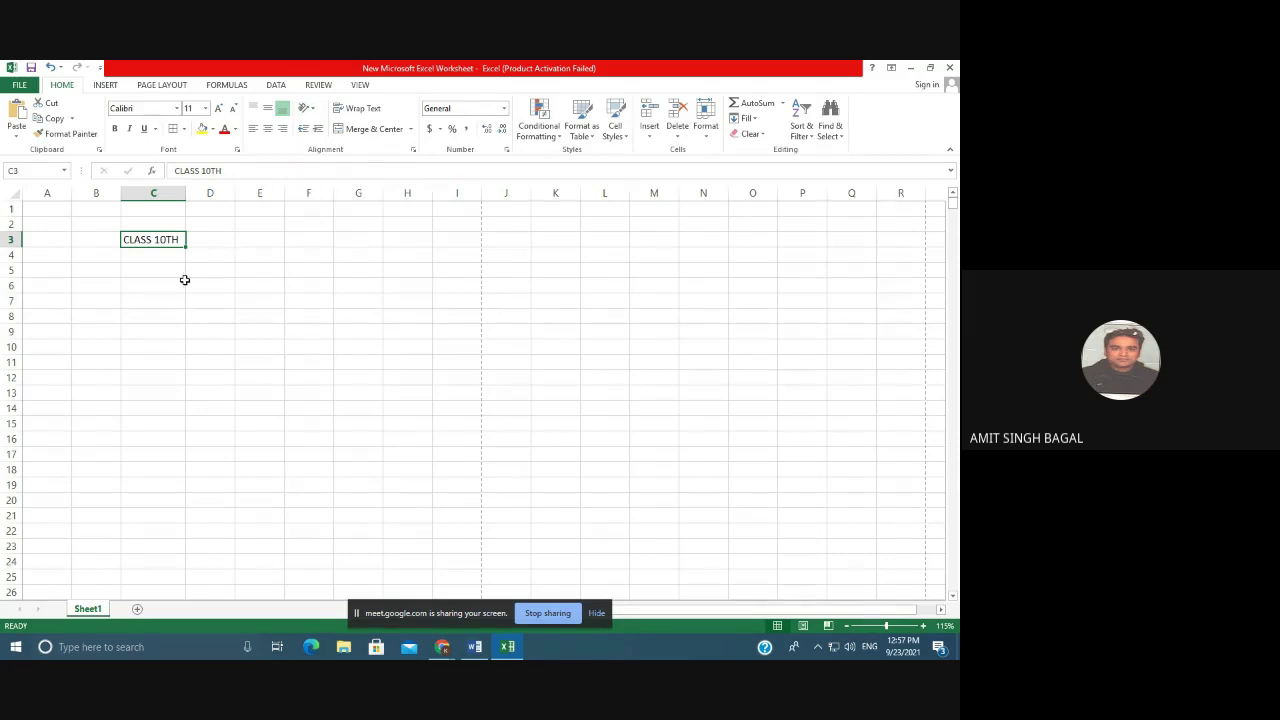
pyautogui.click(306, 316)
# Append the word "WELCOME" to the text "CLASS 10TH" in C3.
pyautogui.click(135, 240)
pyautogui.click(246, 170)
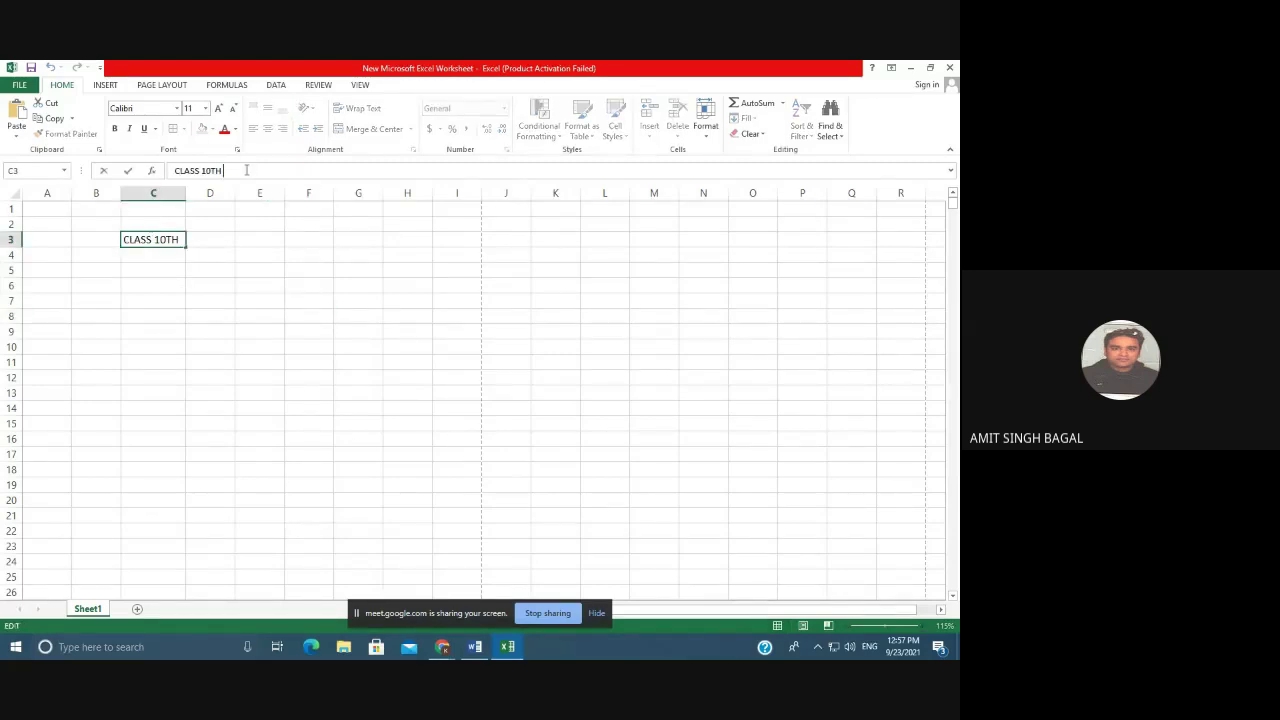
pyautogui.write('WELCOME TO')
pyautogui.press('BackSpace')
pyautogui.press('BackSpace')
pyautogui.press('BackSpace')
pyautogui.click(290, 313)
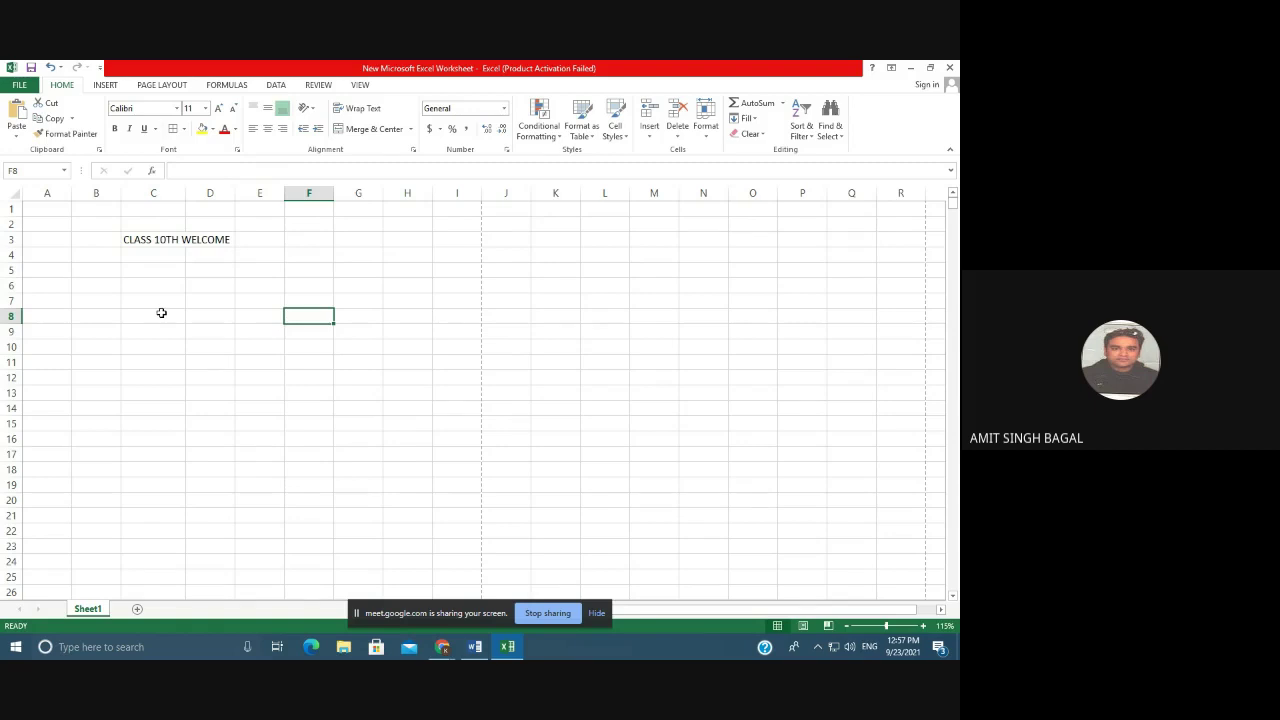
# Try Wrap Text on C3 with column C slightly narrowed, and undo the wrapping.
pyautogui.doubleClick(185, 193)
pyautogui.moveTo(236, 193); pyautogui.dragTo(180, 269)
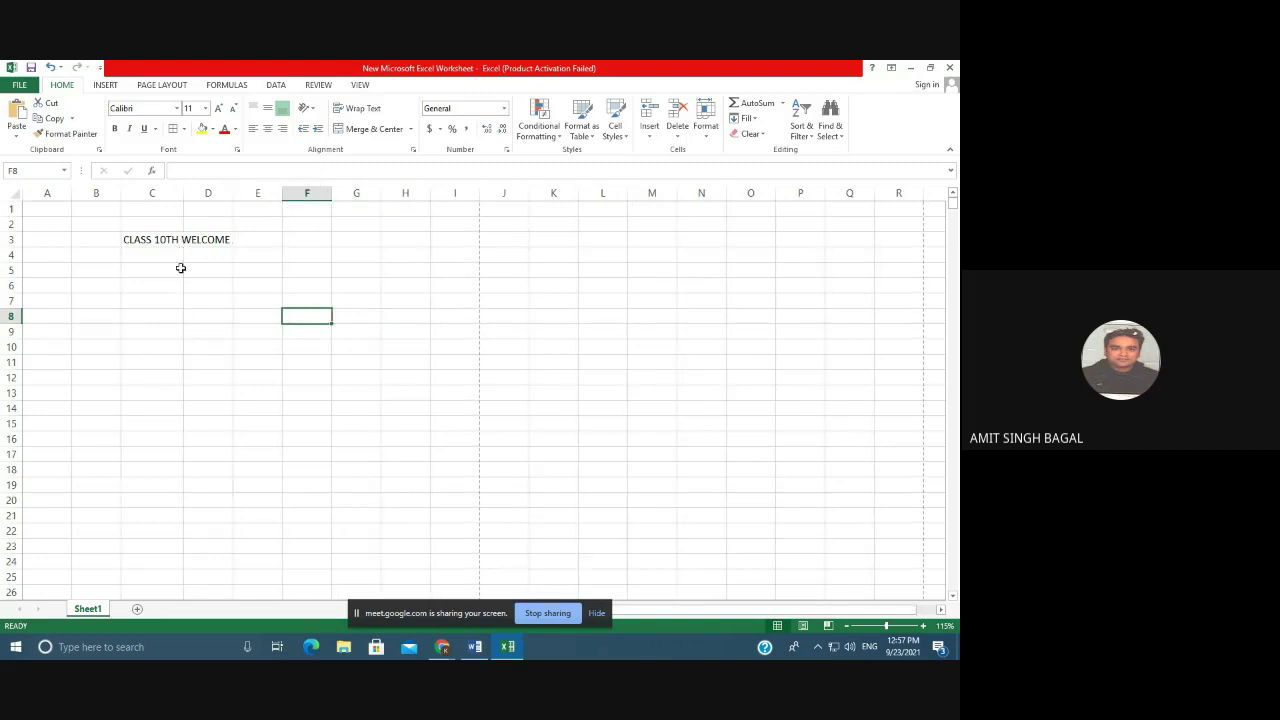
pyautogui.click(171, 243)
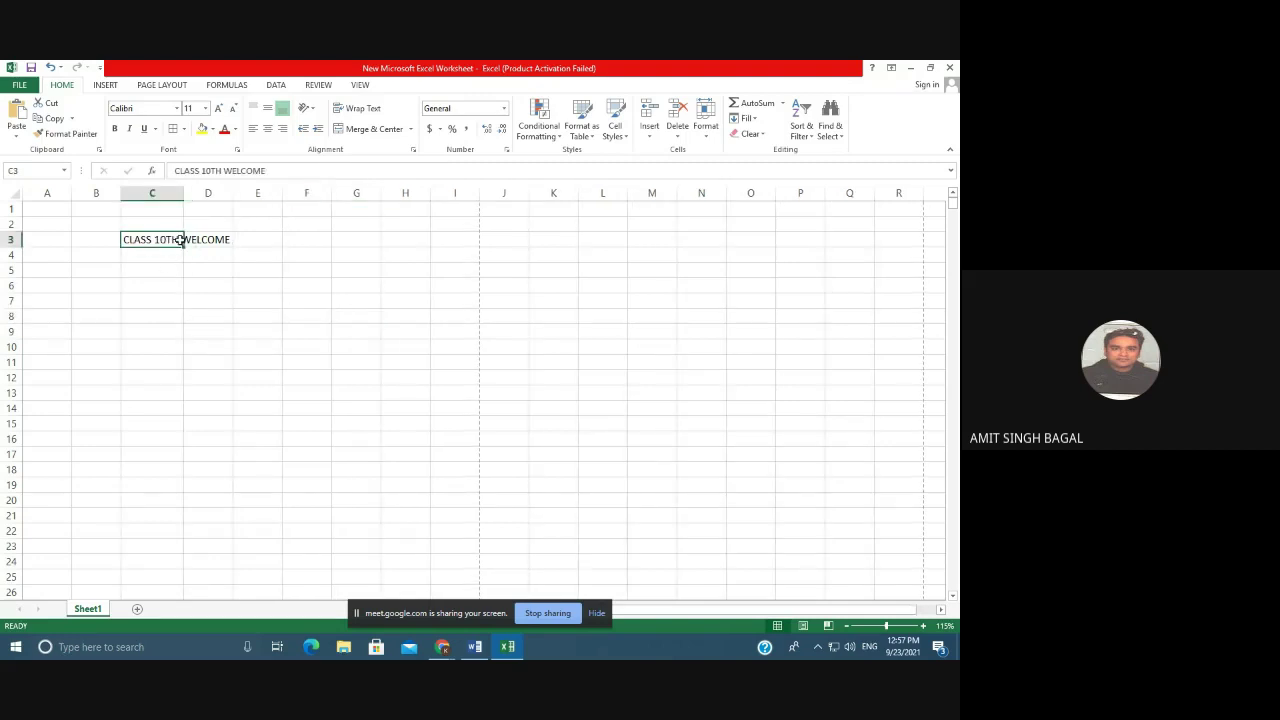
pyautogui.click(342, 110)
pyautogui.click(347, 281)
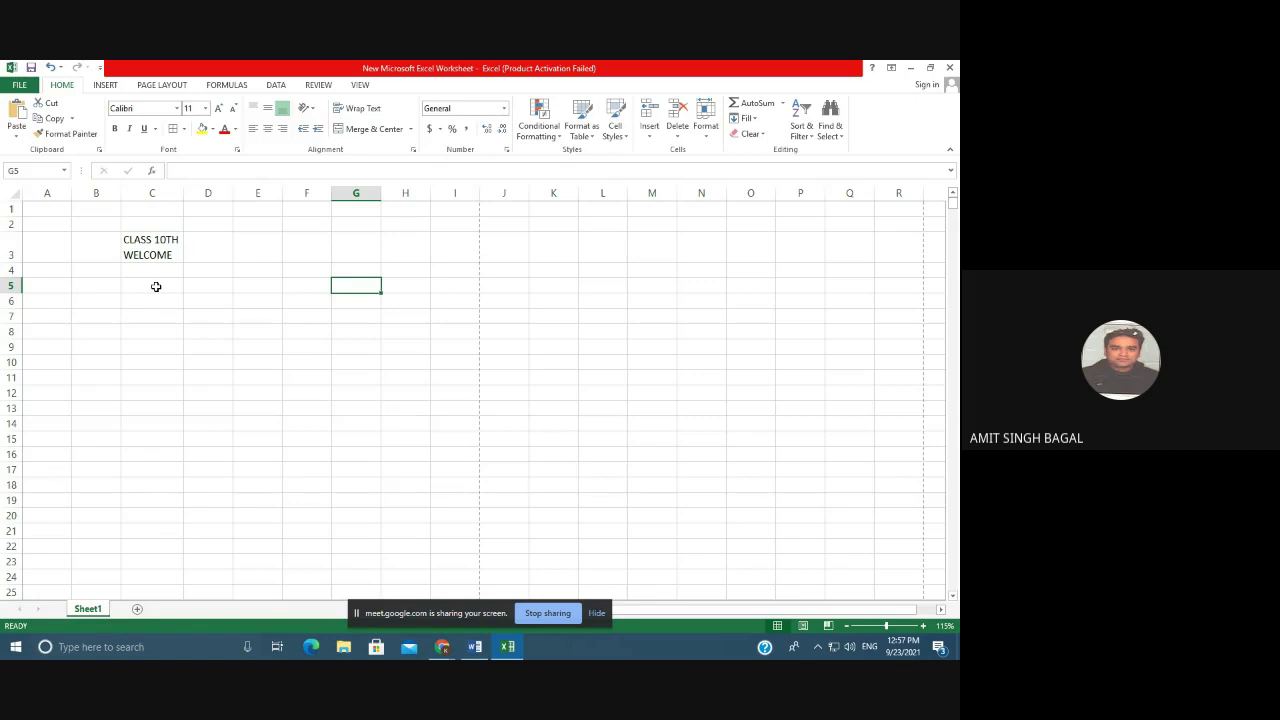
pyautogui.hotkey('ctrl', 'z')
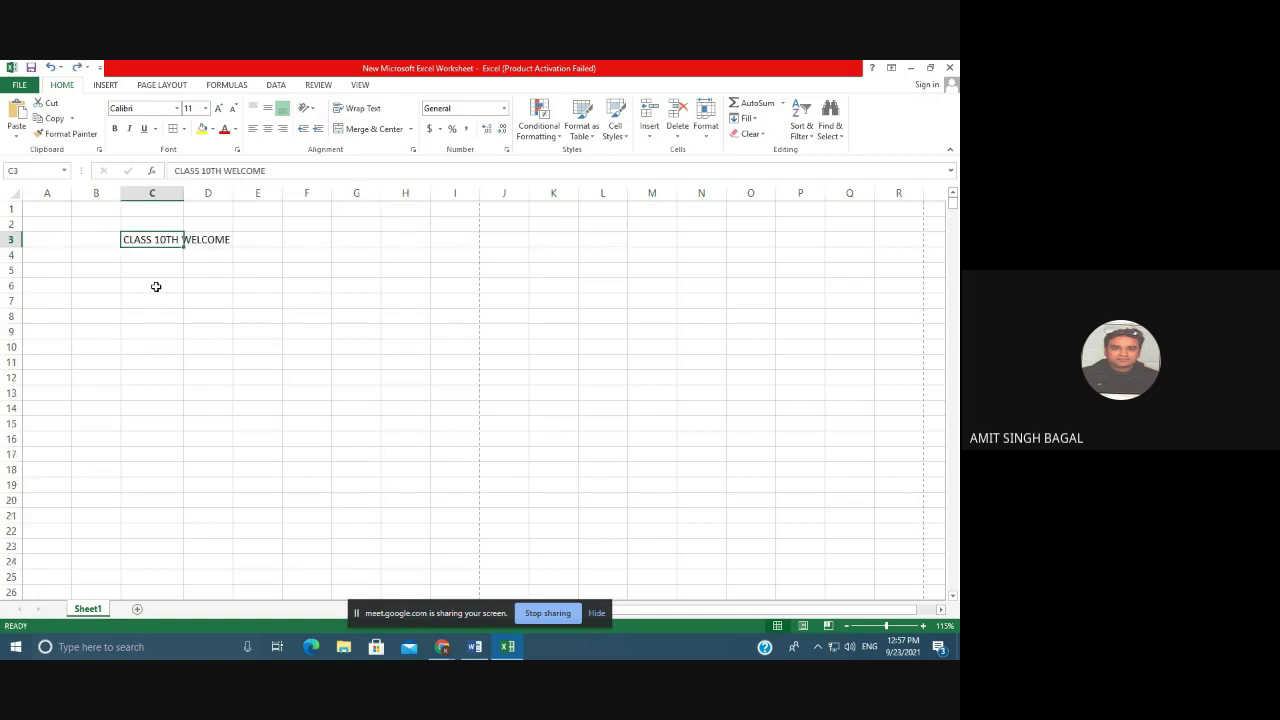
# Widen column C manually to fit the full text "CLASS 10TH WELCOME" in C3.
pyautogui.click(212, 312)
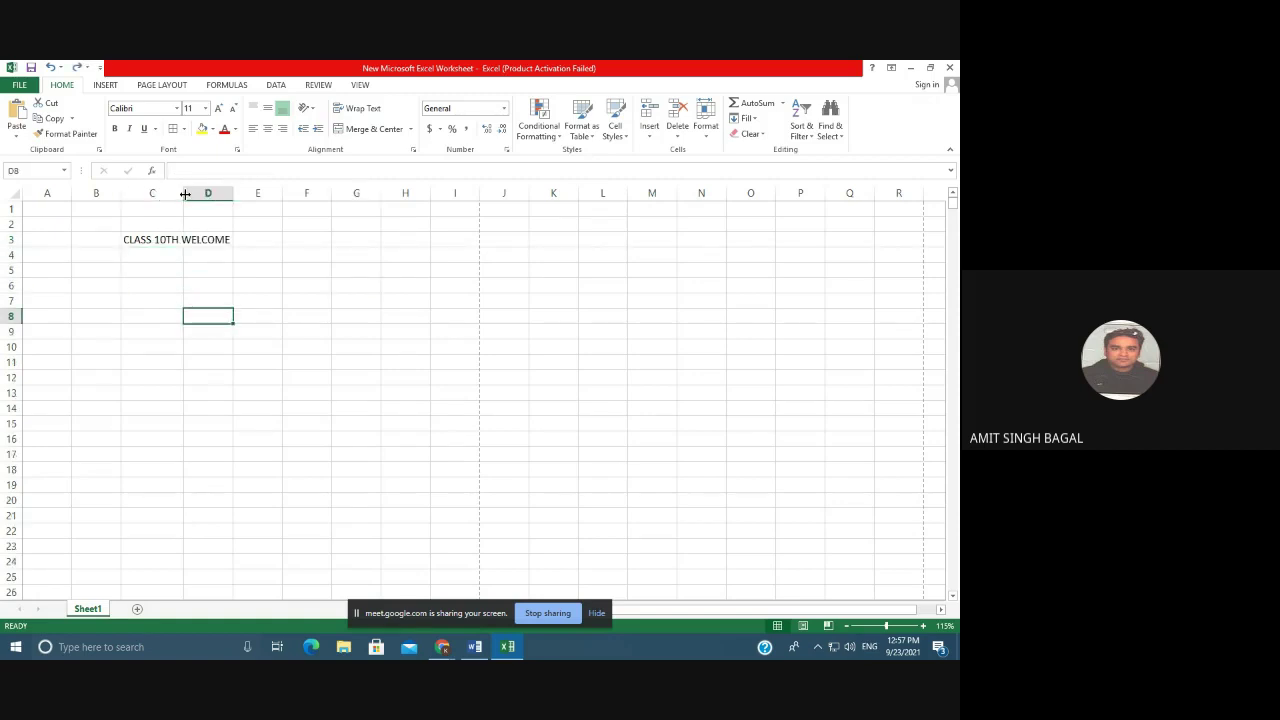
pyautogui.moveTo(185, 194); pyautogui.dragTo(237, 194)
pyautogui.click(262, 392)
# Enter the column headings ROLL NO, NAME and SECTION in B4, C4 and D4.
pyautogui.click(92, 257)
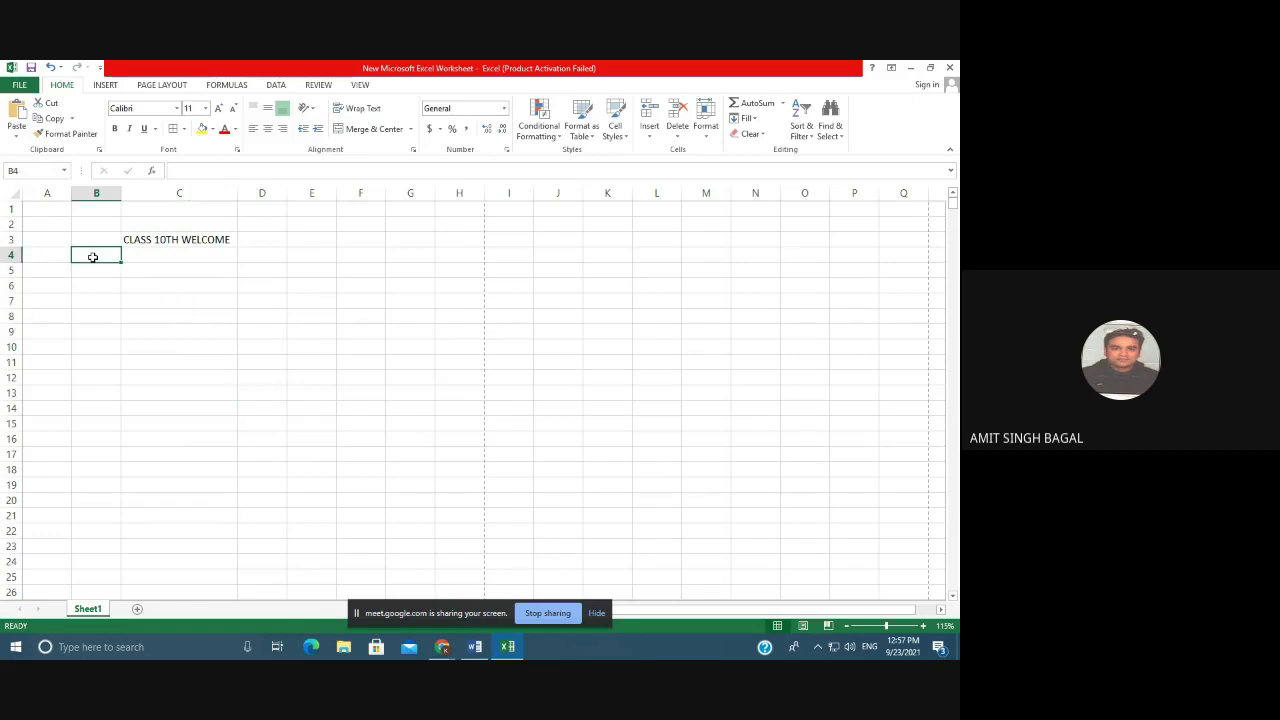
pyautogui.write('ROL')
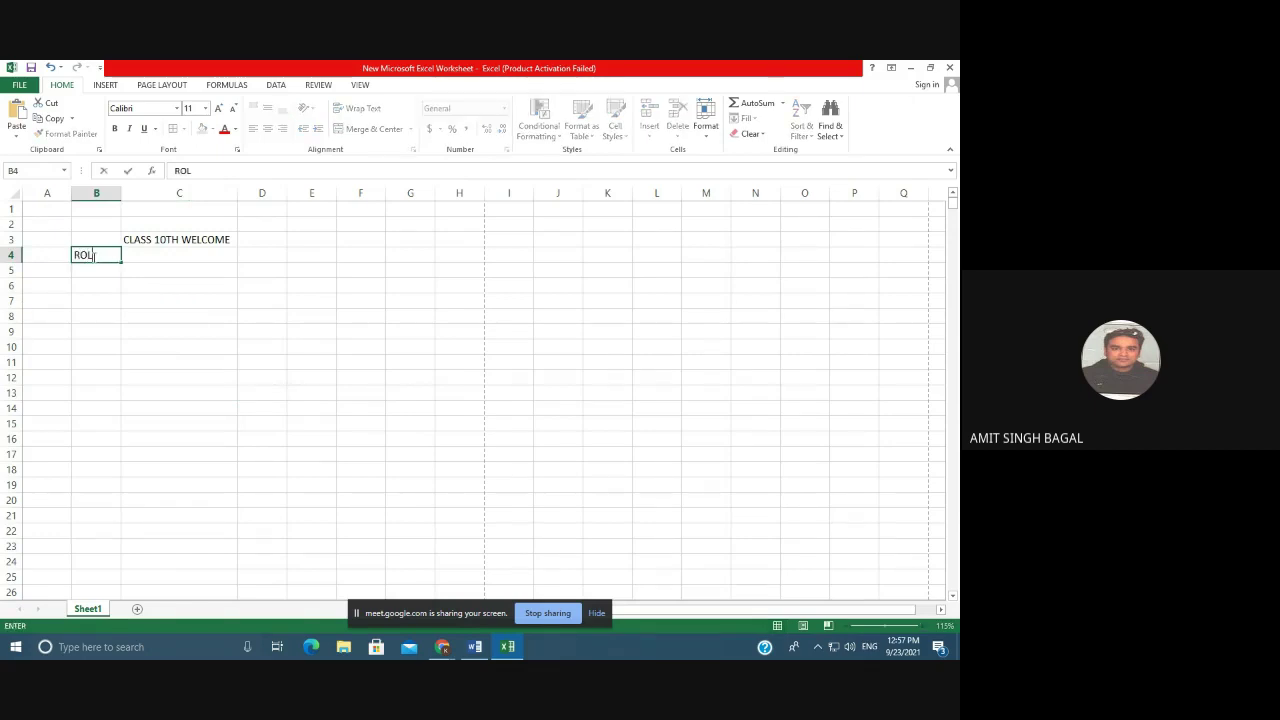
pyautogui.write('L NO')
pyautogui.press('Tab')
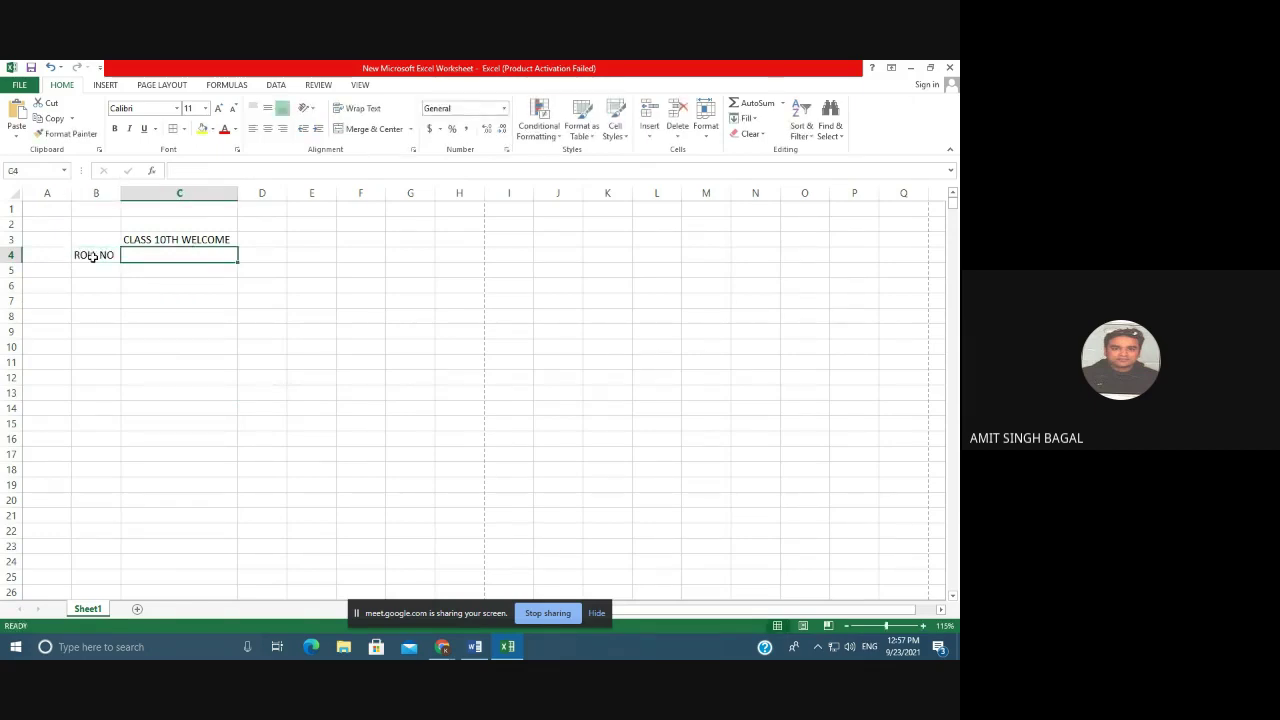
pyautogui.write('NAME')
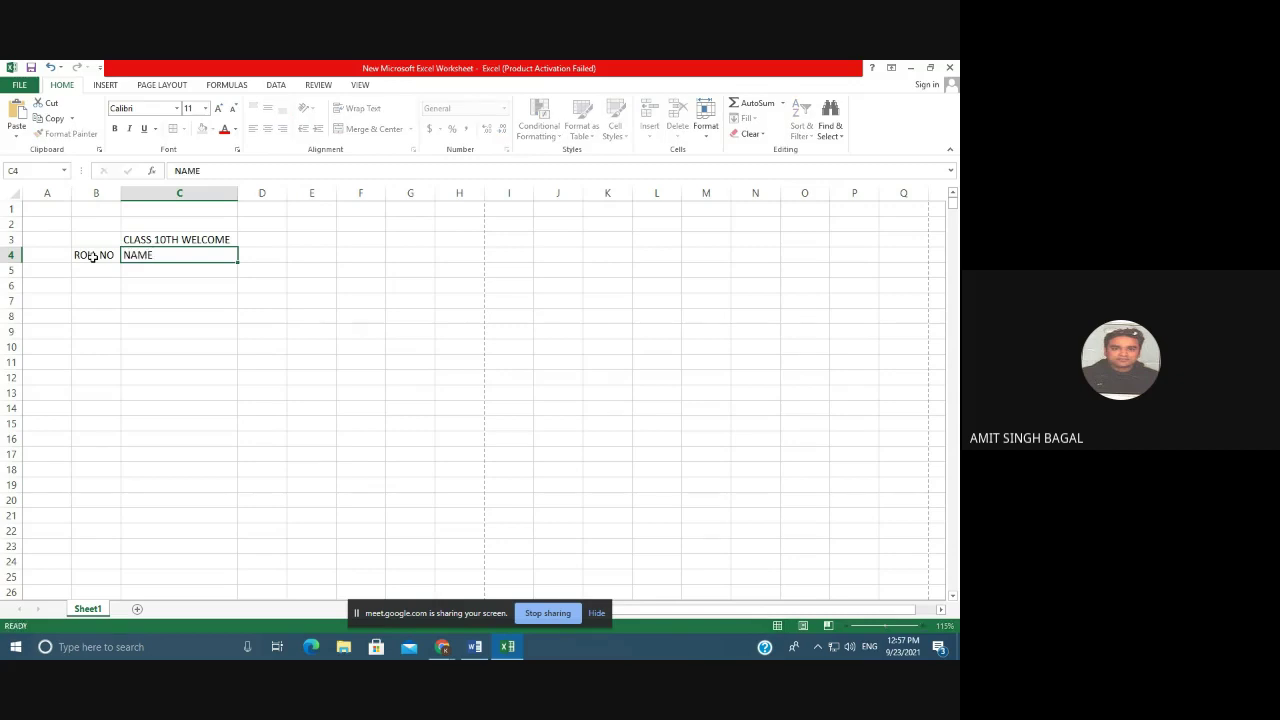
pyautogui.press('Tab')
pyautogui.write('SE')
pyautogui.write('TION')
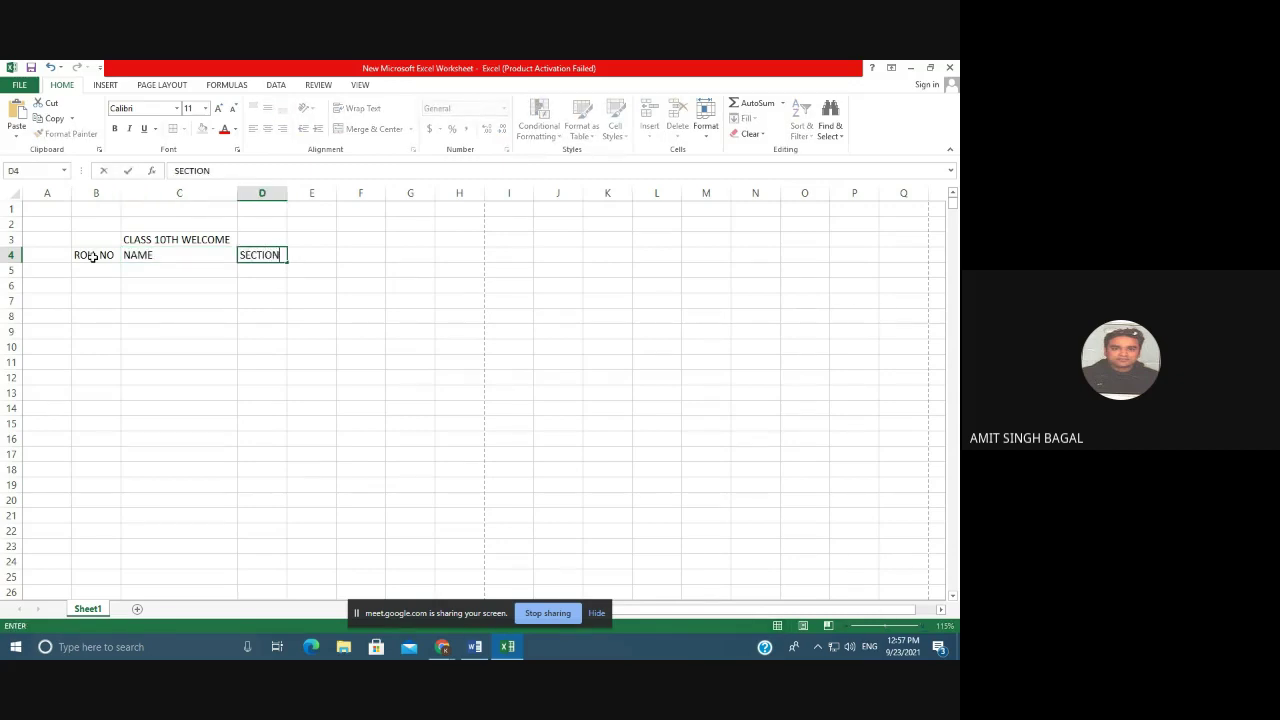
pyautogui.press('Return')
# Enter 1 in B5 and fill the roll numbers as a series up to 5 in B9.
pyautogui.click(120, 278)
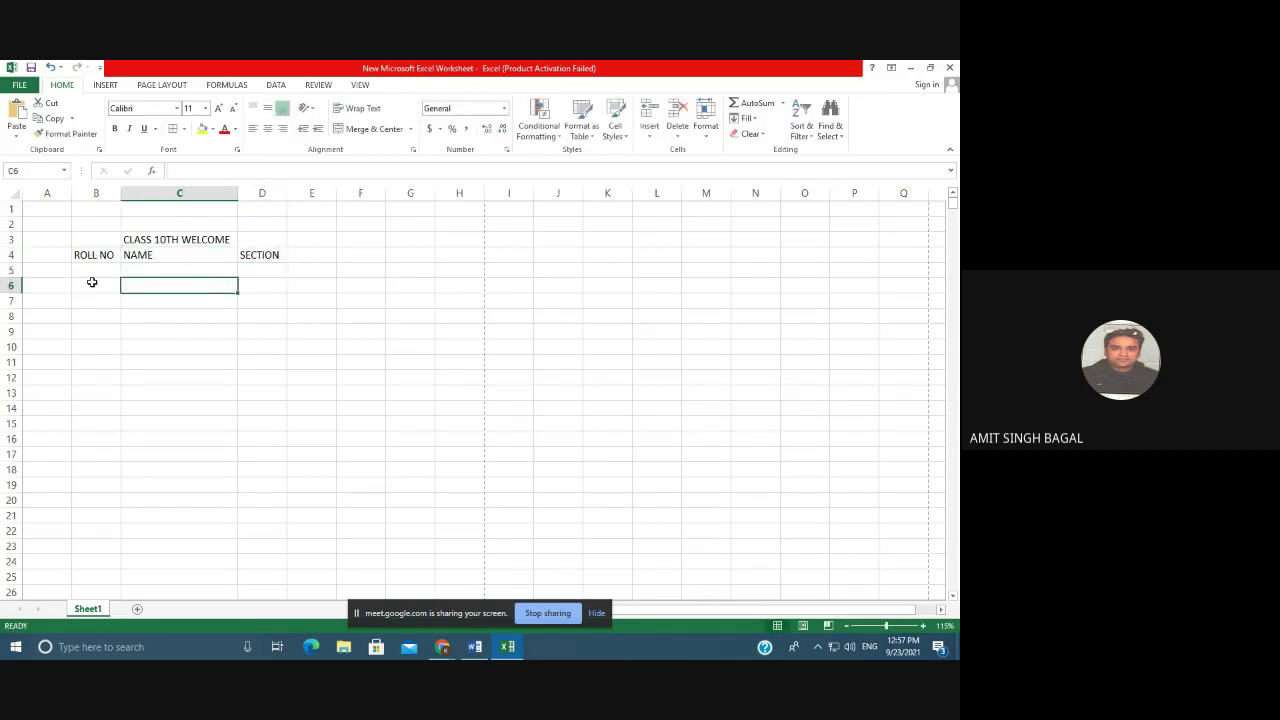
pyautogui.click(93, 274)
pyautogui.write('1')
pyautogui.click(160, 468)
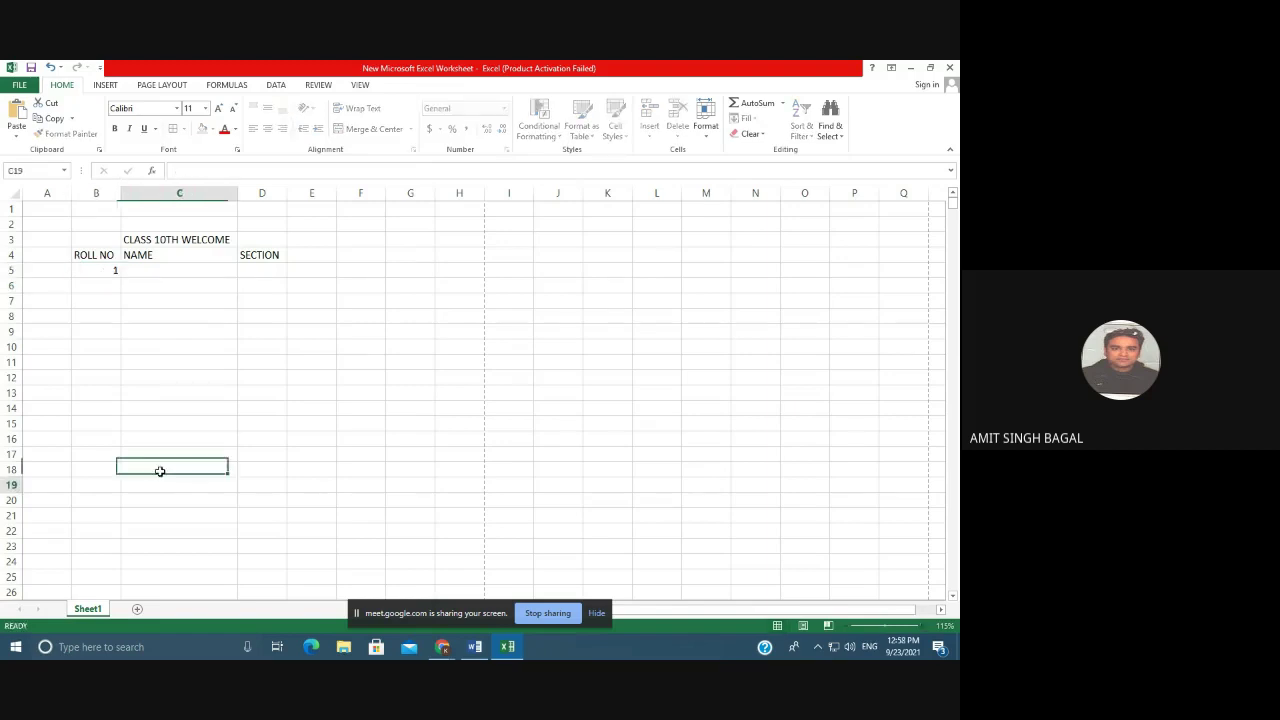
pyautogui.click(100, 270)
pyautogui.moveTo(120, 278); pyautogui.dragTo(107, 338)
# Enter SUN in C5 and fill it down the NAME column to C9.
pyautogui.click(188, 268)
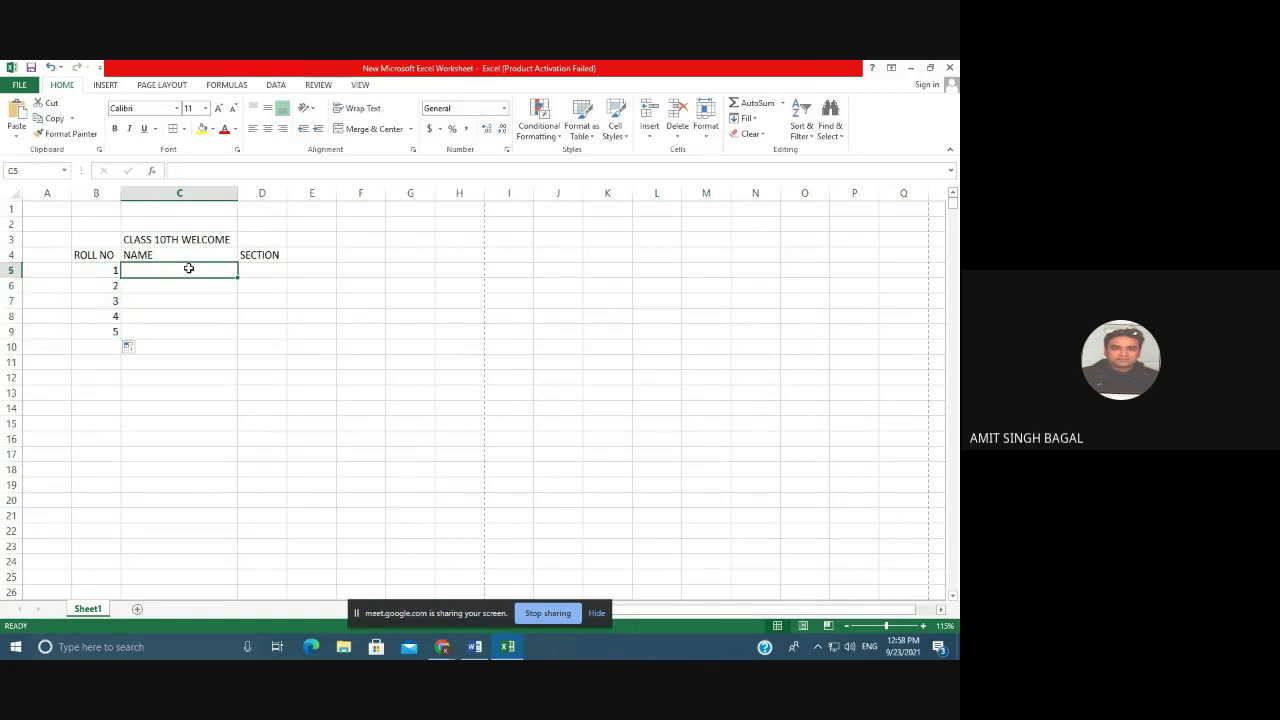
pyautogui.write('SUN')
pyautogui.press('Return')
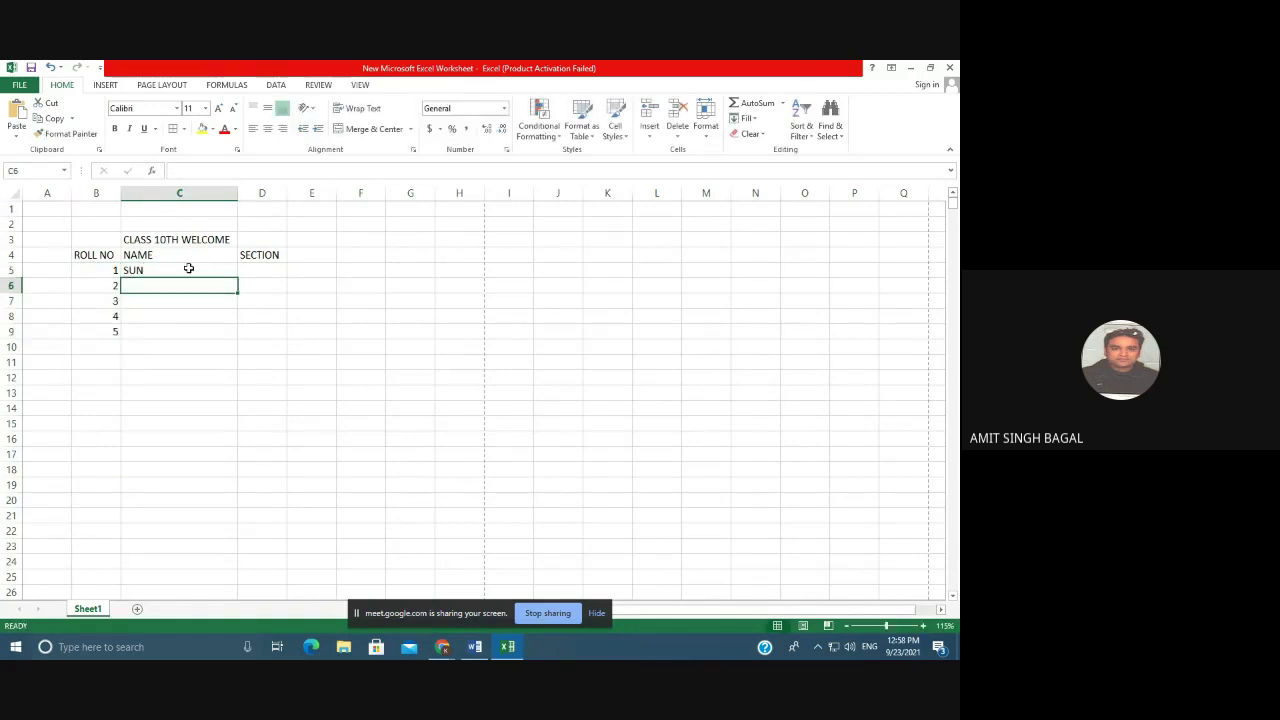
pyautogui.click(188, 268)
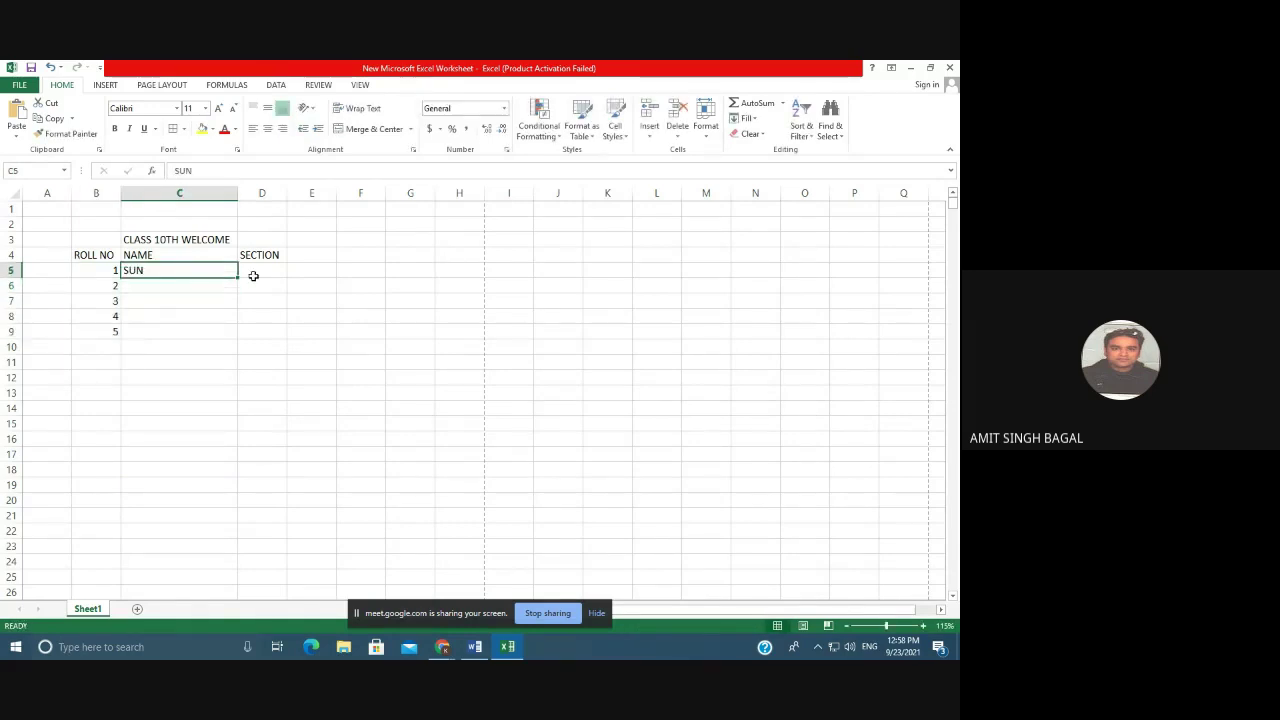
pyautogui.moveTo(239, 280); pyautogui.dragTo(234, 337)
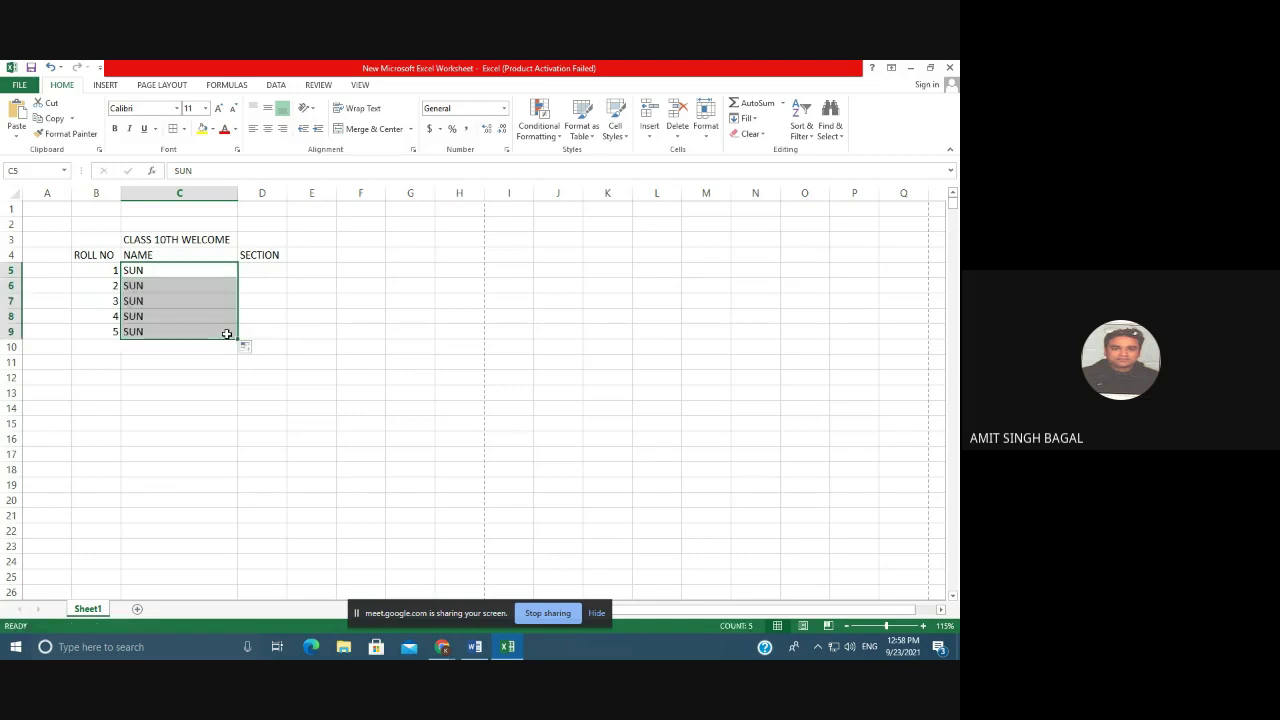
# Replace C6 with MON and fill the day series from C5:C6 down to THU in C9.
pyautogui.click(189, 294)
pyautogui.click(166, 286)
pyautogui.write('M')
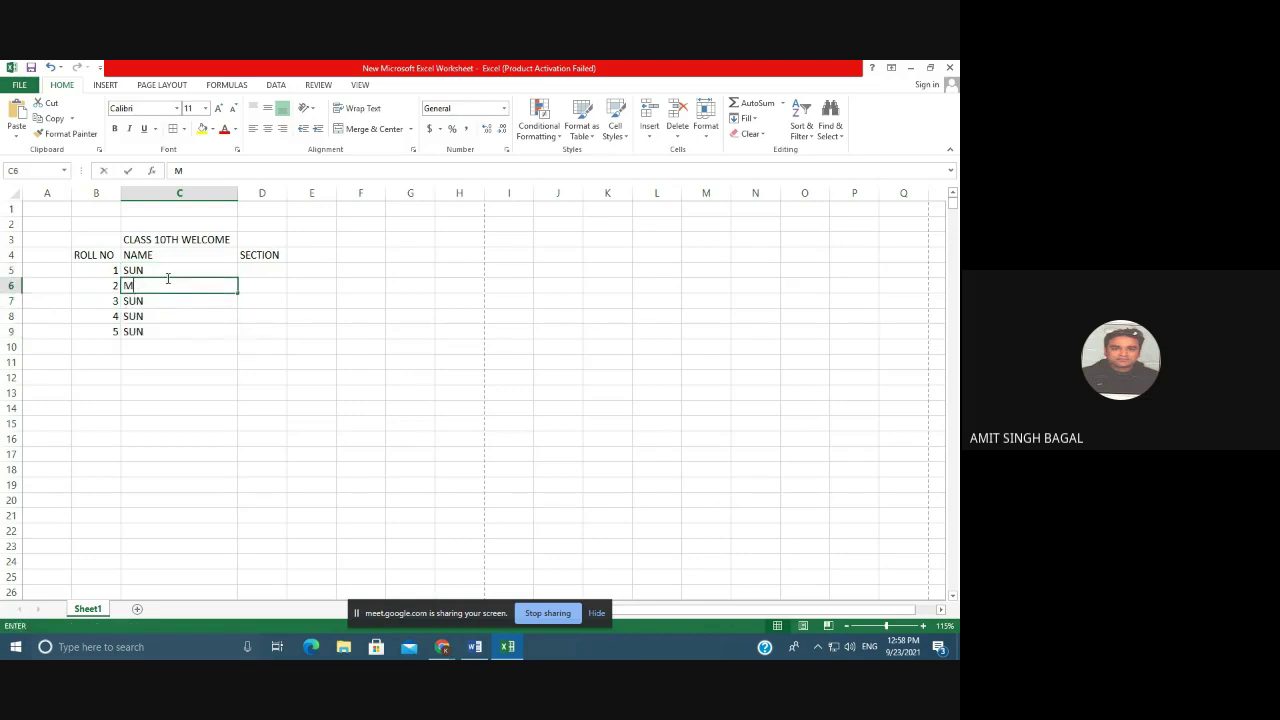
pyautogui.write('ON')
pyautogui.press('Return')
pyautogui.moveTo(172, 274); pyautogui.dragTo(229, 346)
pyautogui.click(229, 346)
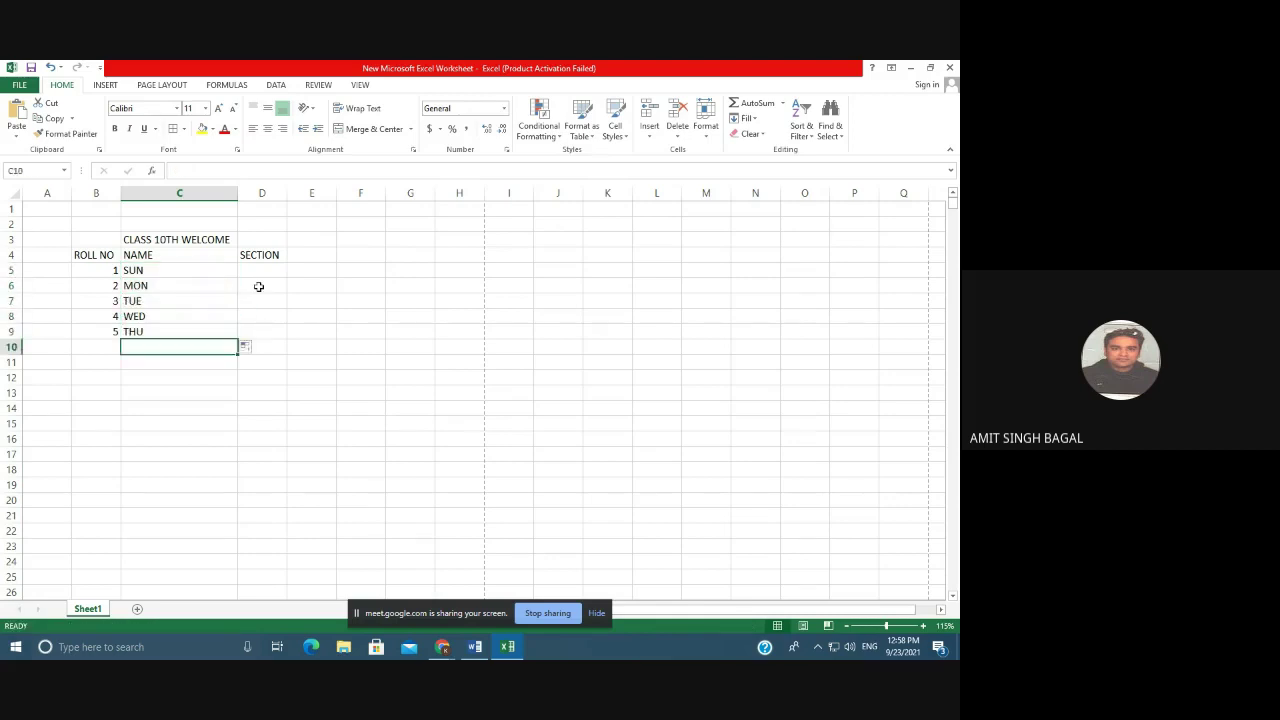
# Enter A for every row of the SECTION column, D5 to D9.
pyautogui.click(270, 271)
pyautogui.write('A')
pyautogui.press('Return')
pyautogui.write('A')
pyautogui.press('Return')
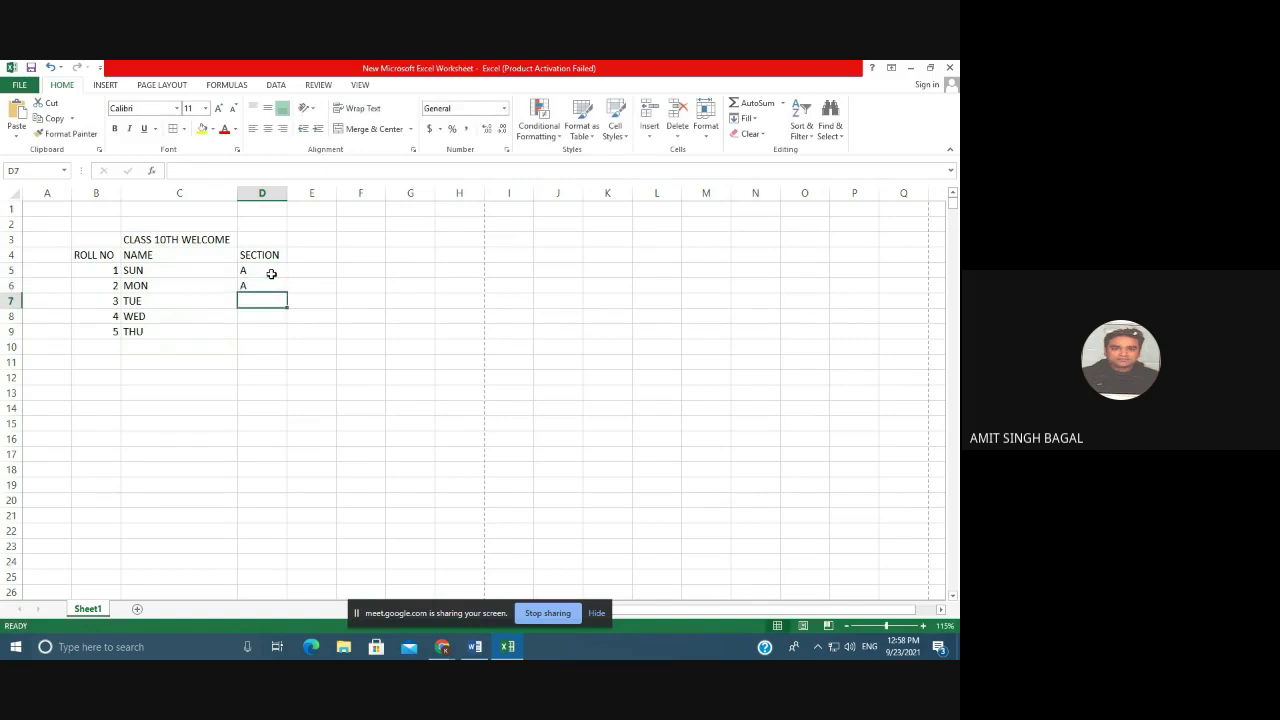
pyautogui.write('A')
pyautogui.press('Return')
pyautogui.write('A')
pyautogui.press('Return')
pyautogui.write('A')
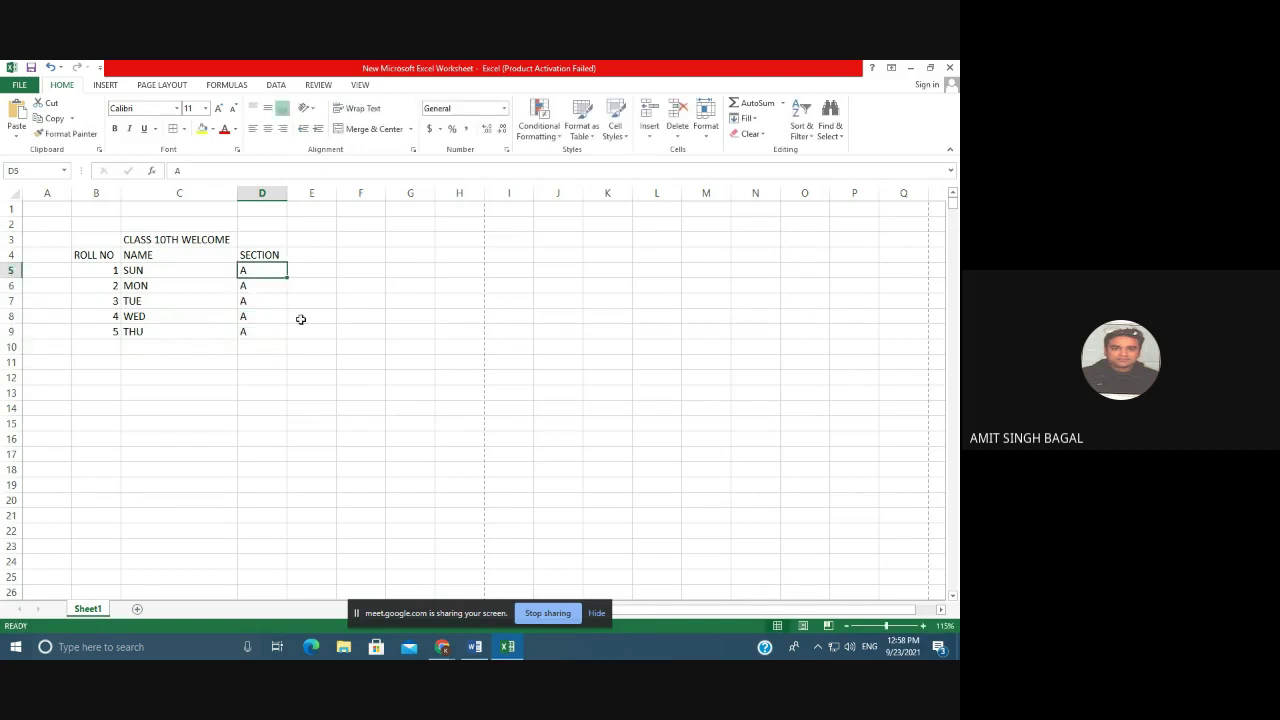
# Apply all borders to the table range B4:D9.
pyautogui.click(97, 262)
pyautogui.moveTo(97, 262); pyautogui.dragTo(257, 331)
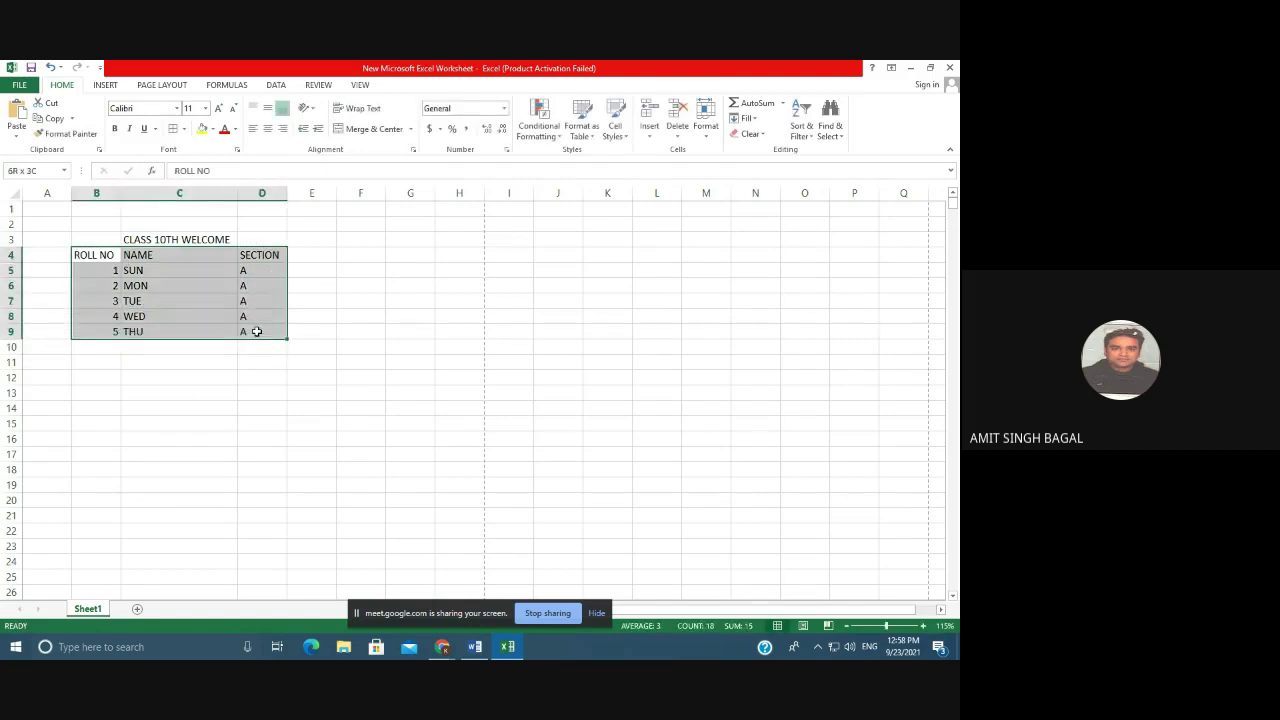
pyautogui.click(173, 133)
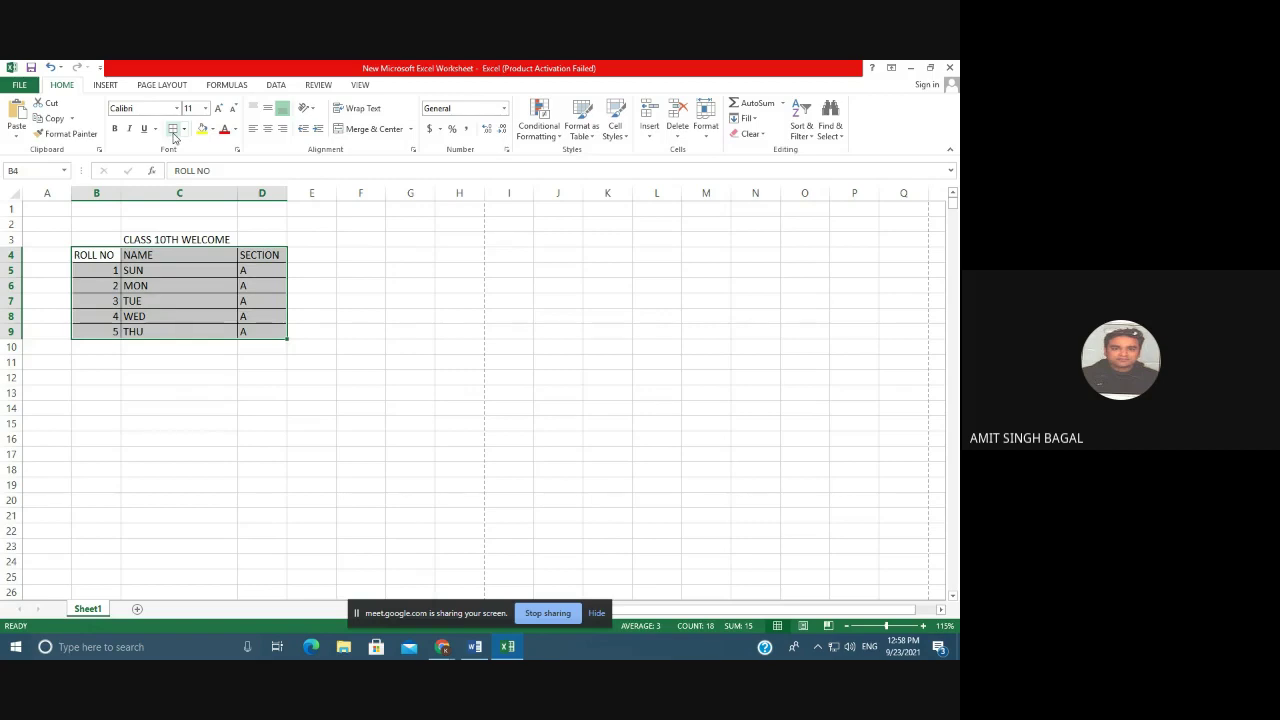
pyautogui.click(340, 311)
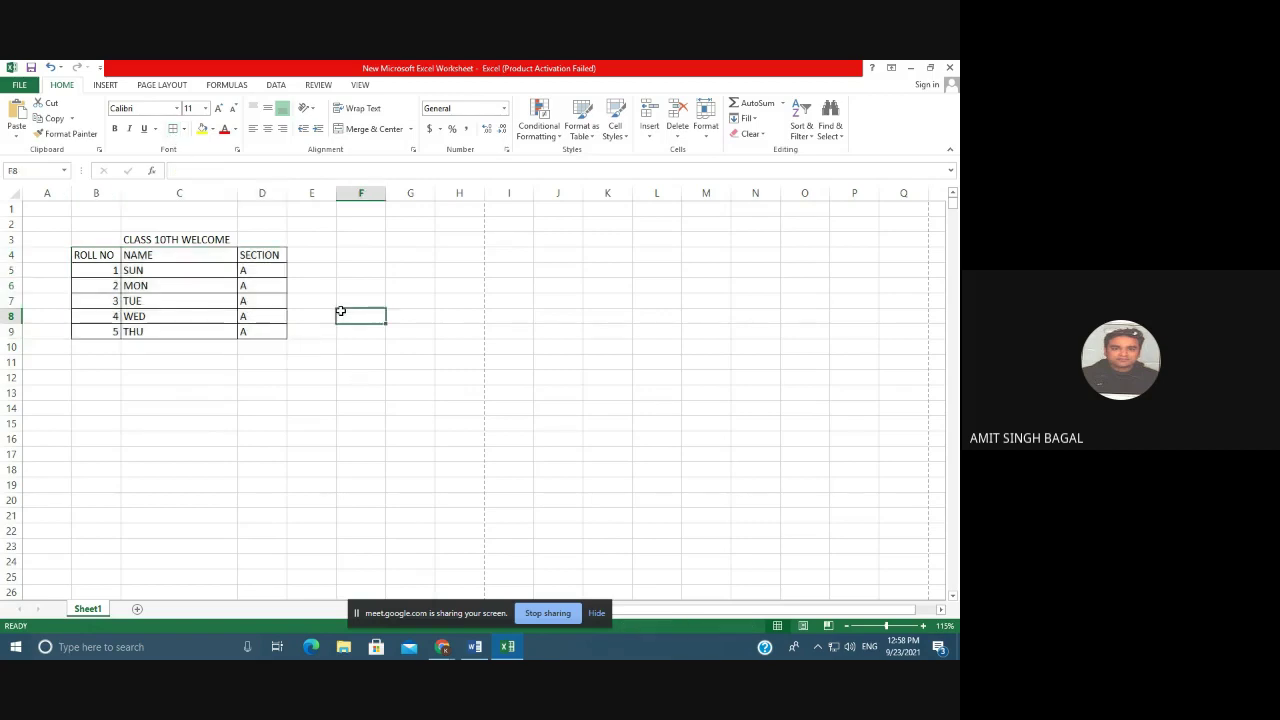
# Check the bordered table in the print preview and return to the worksheet.
pyautogui.hotkey('ctrl', 'p')
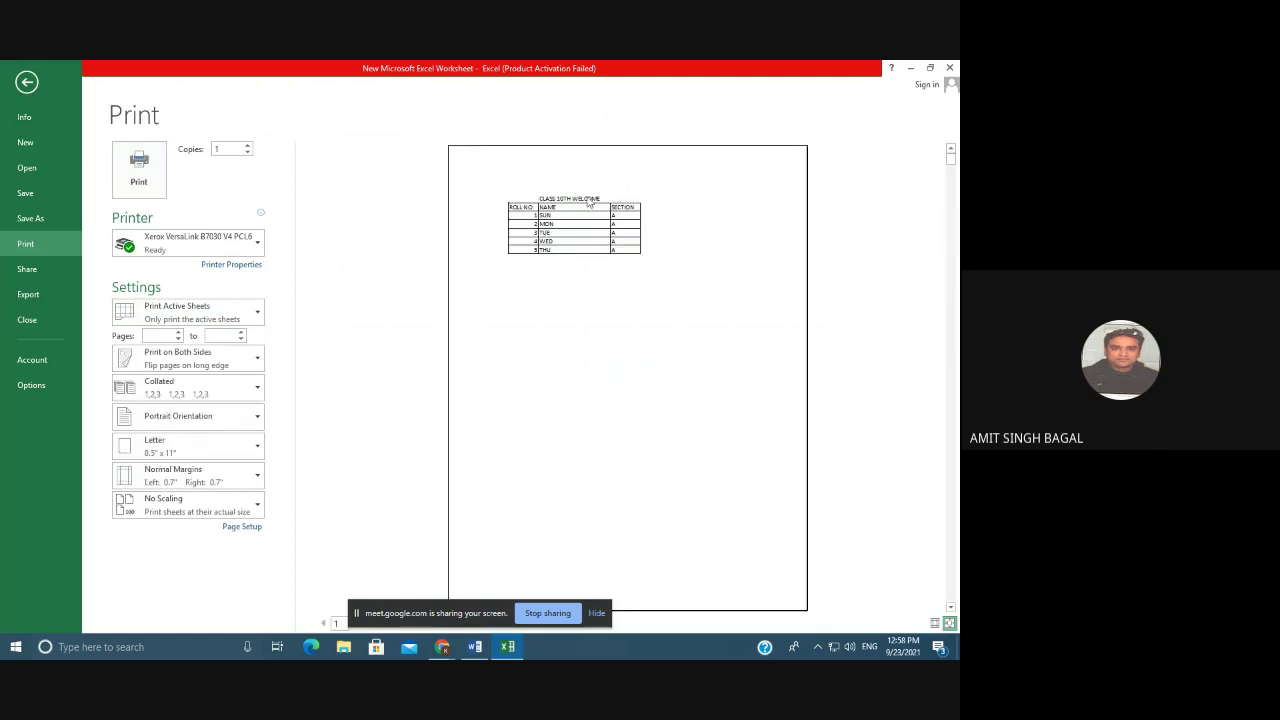
pyautogui.press('Escape')
pyautogui.click(365, 364)
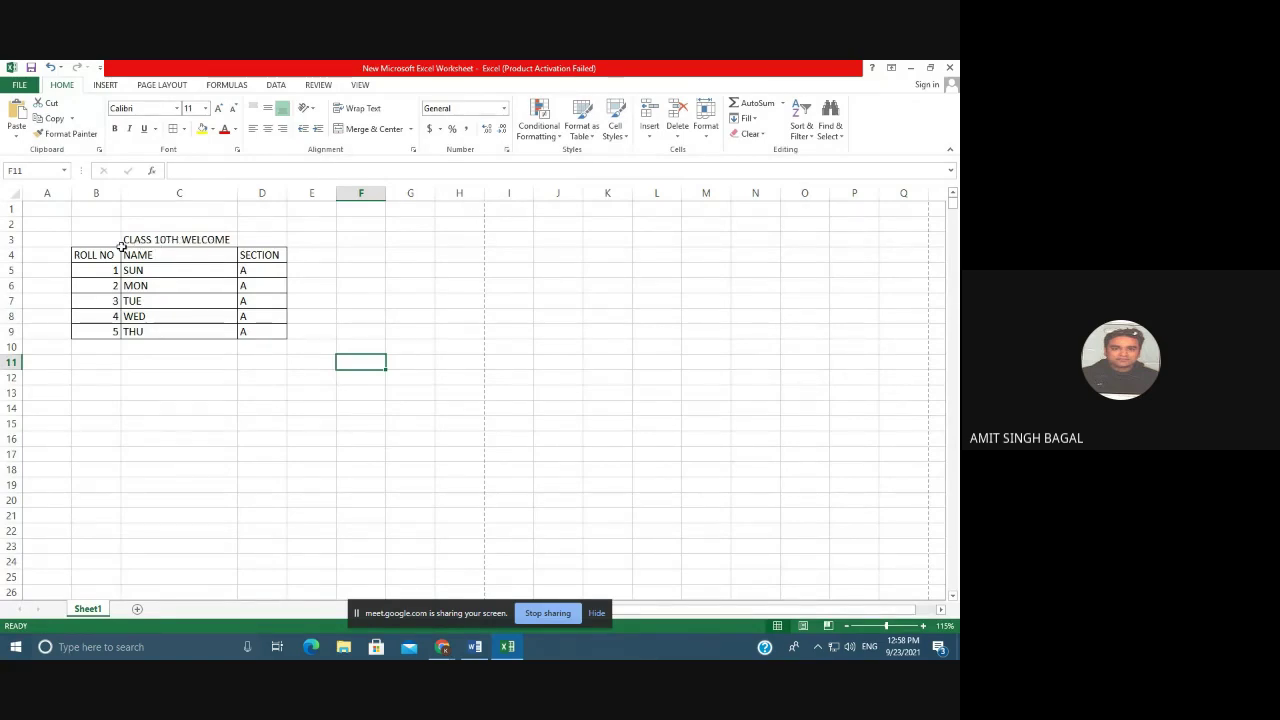
# Apply all borders to B3:D9, including the title row, and check the table in the print preview.
pyautogui.moveTo(108, 243); pyautogui.dragTo(277, 330)
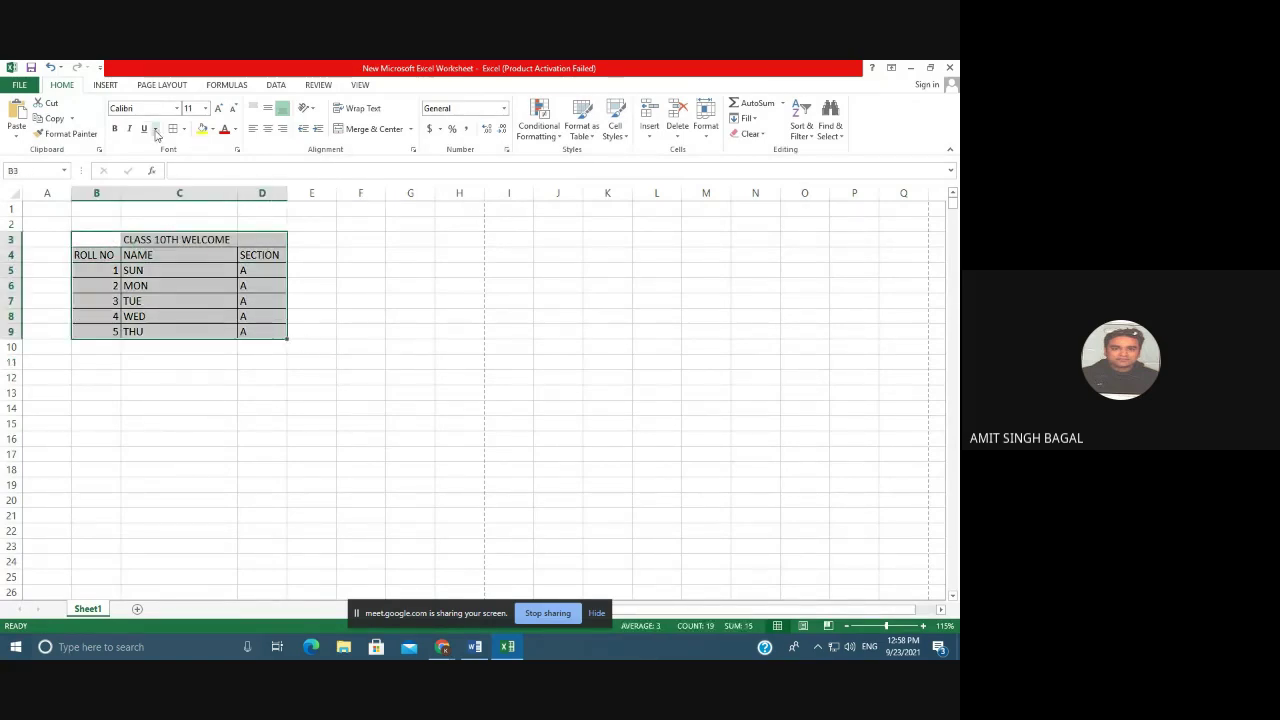
pyautogui.hotkey('ctrl', 'p')
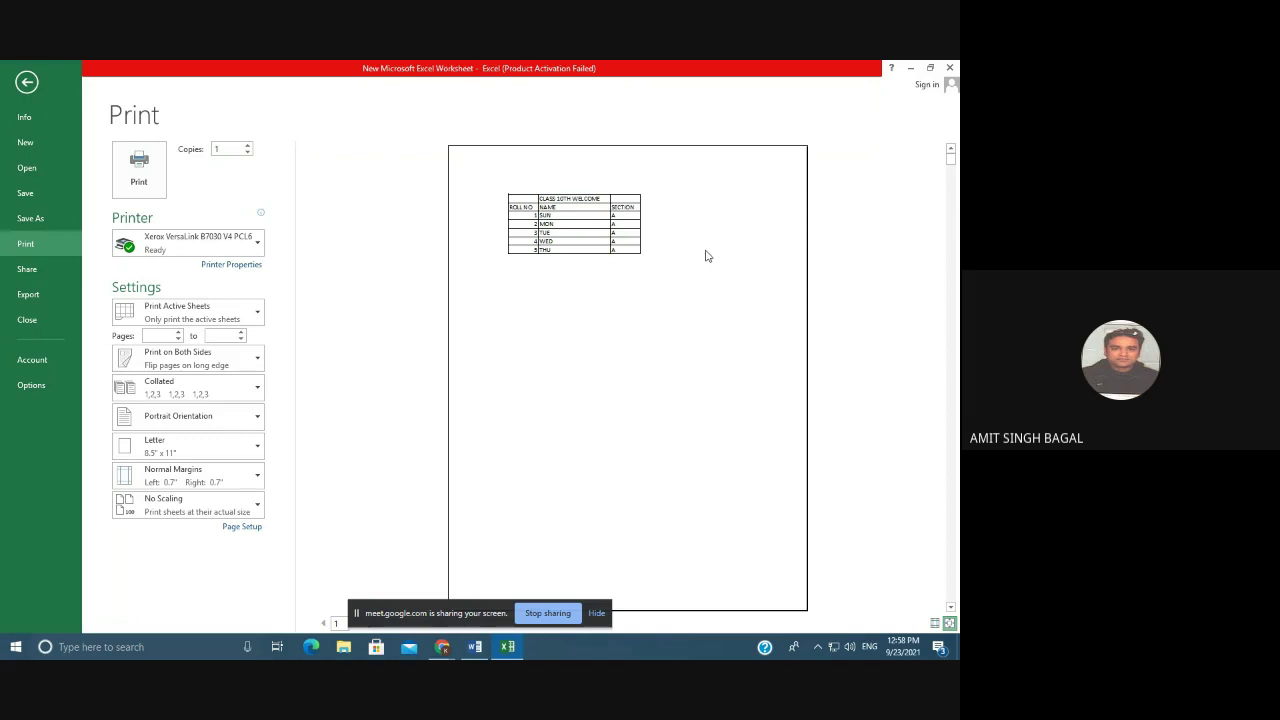
pyautogui.press('Escape')
pyautogui.click(394, 358)
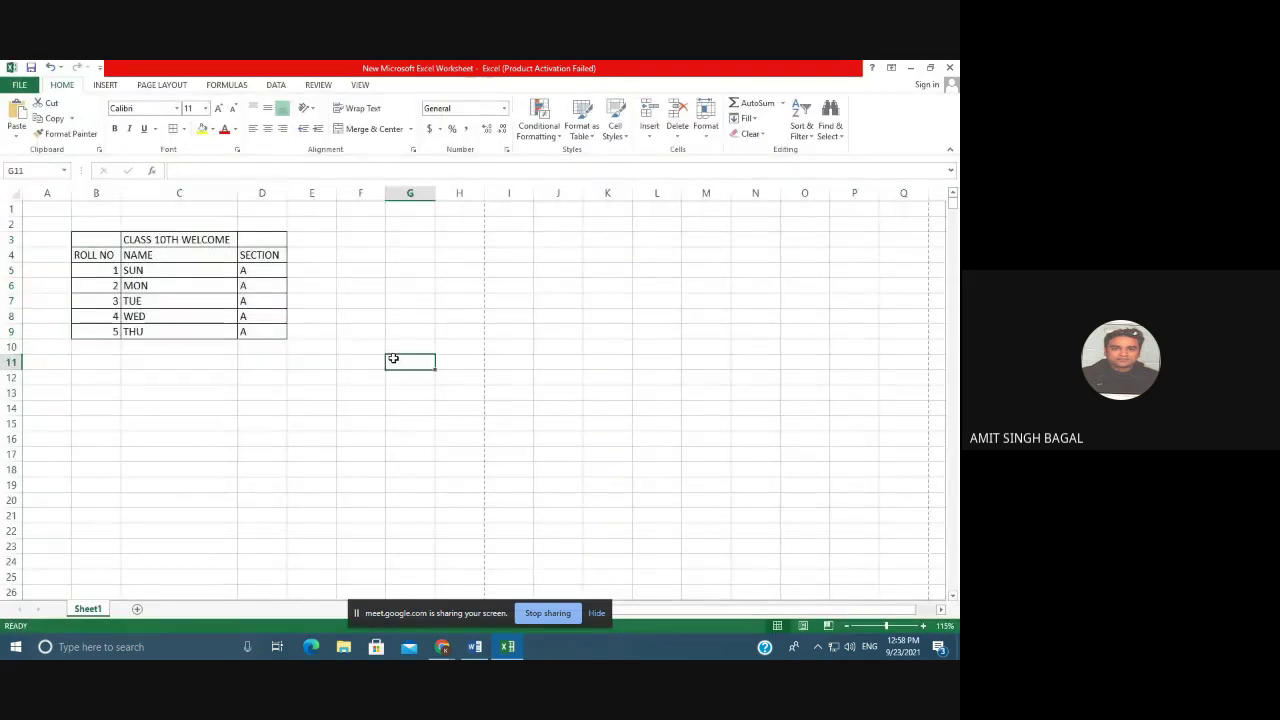
# Merge and center the CLASS 10TH WELCOME title across B3:D3.
pyautogui.click(116, 241)
pyautogui.moveTo(123, 242); pyautogui.dragTo(271, 240)
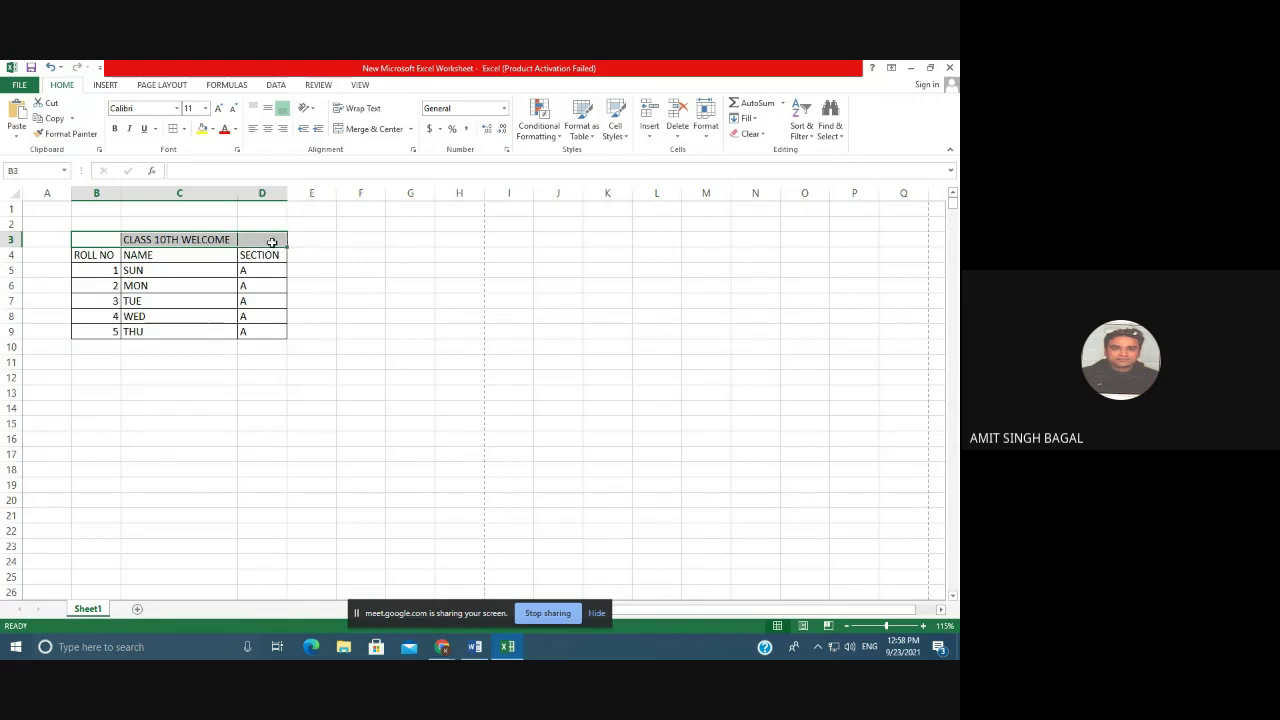
pyautogui.click(410, 129)
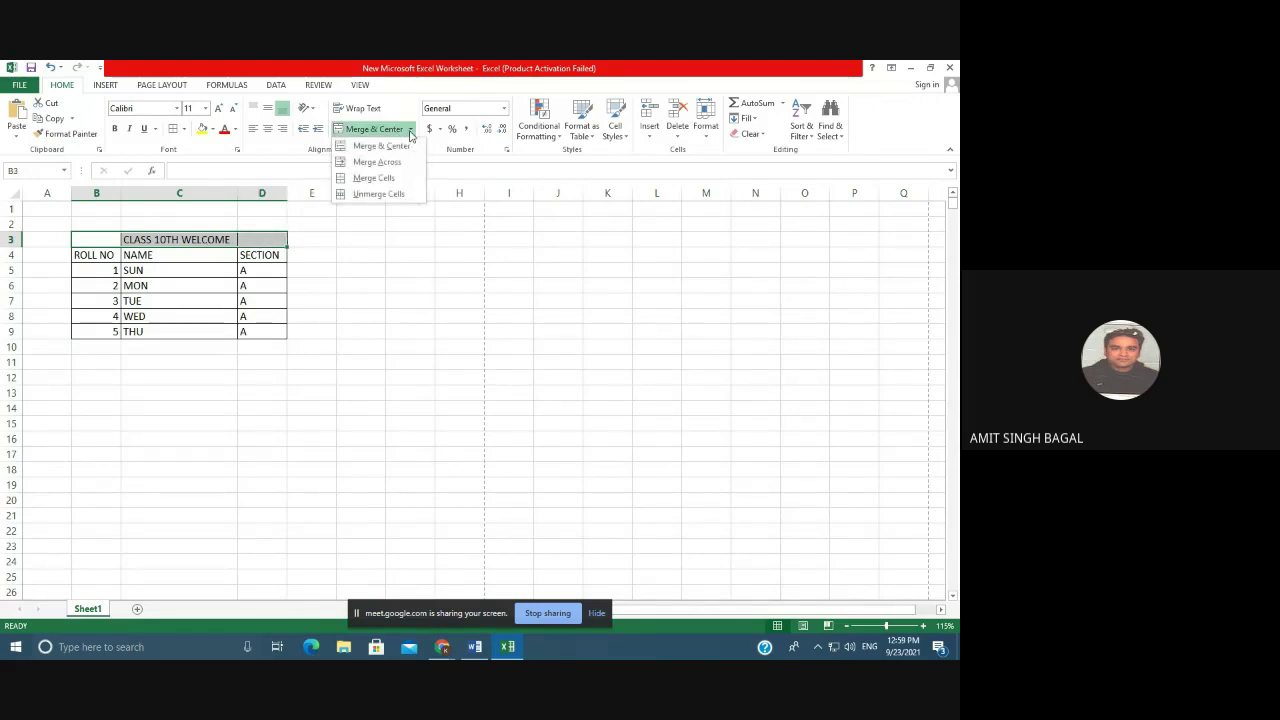
pyautogui.click(396, 146)
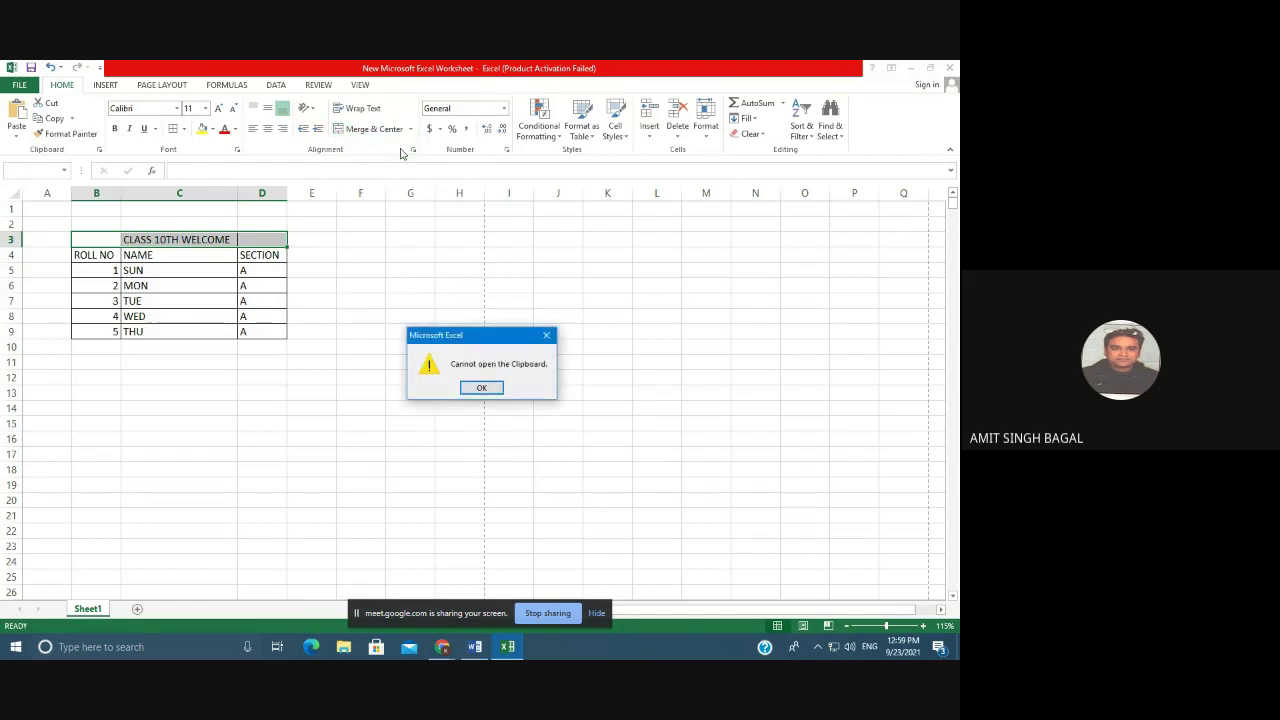
pyautogui.click(481, 386)
pyautogui.click(428, 405)
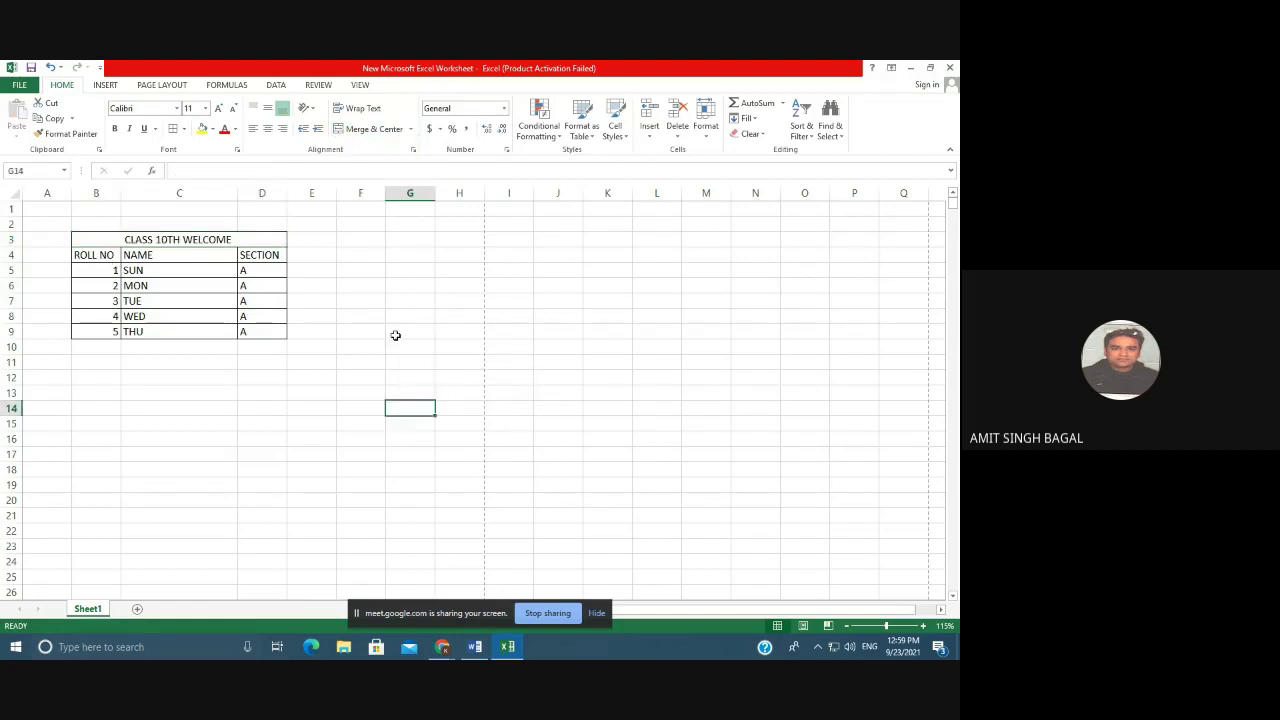
# Check the table with its merged title in the print preview and return to the worksheet.
pyautogui.click(399, 335)
pyautogui.hotkey('ctrl', 'p')
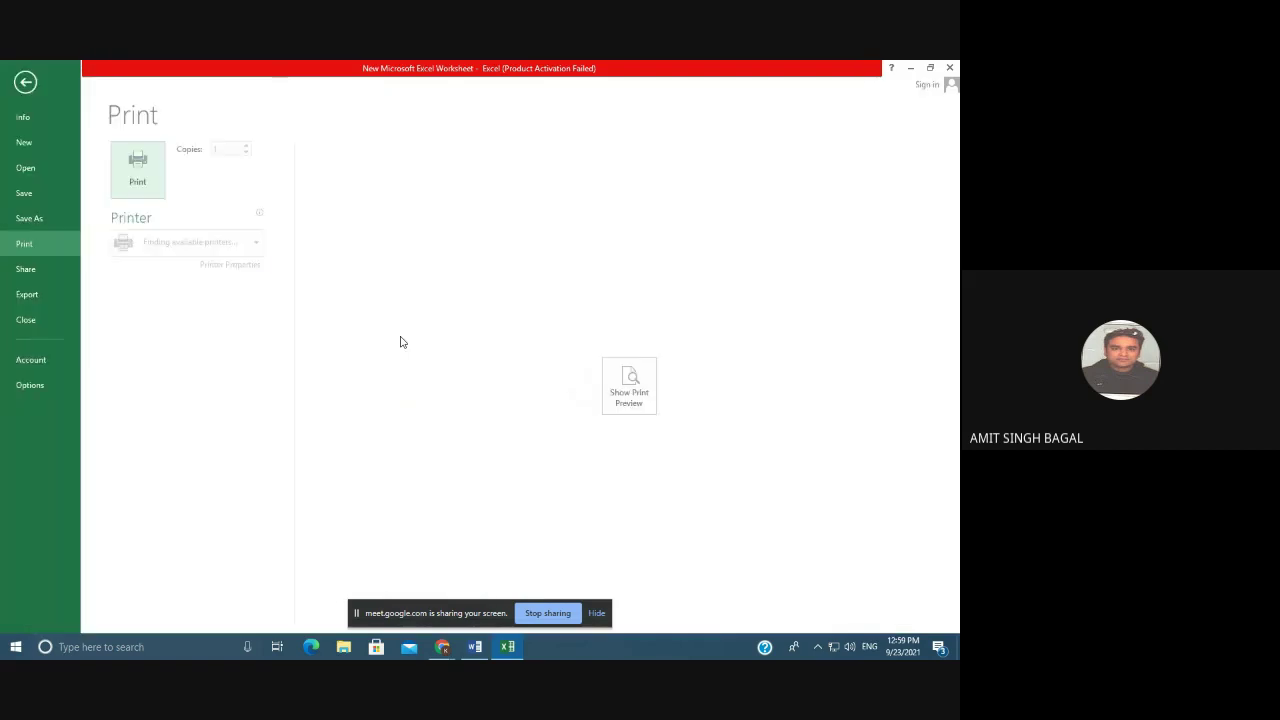
pyautogui.click(621, 383)
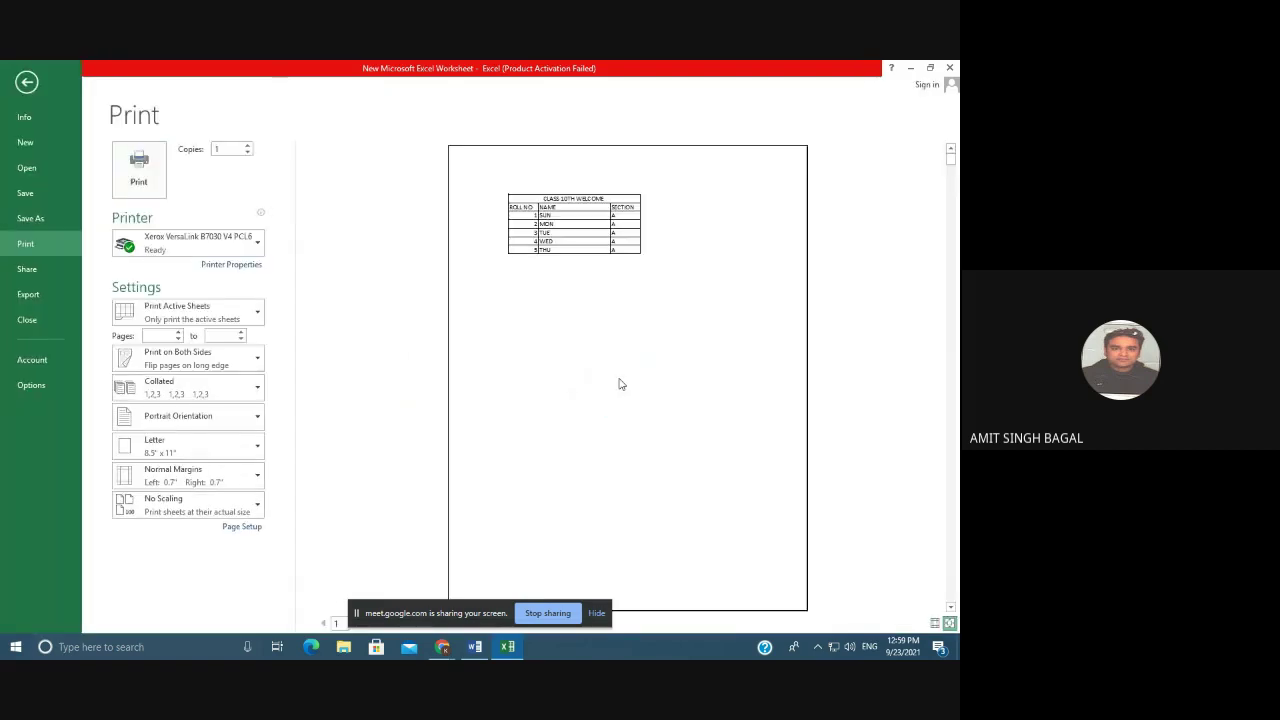
pyautogui.press('Escape')
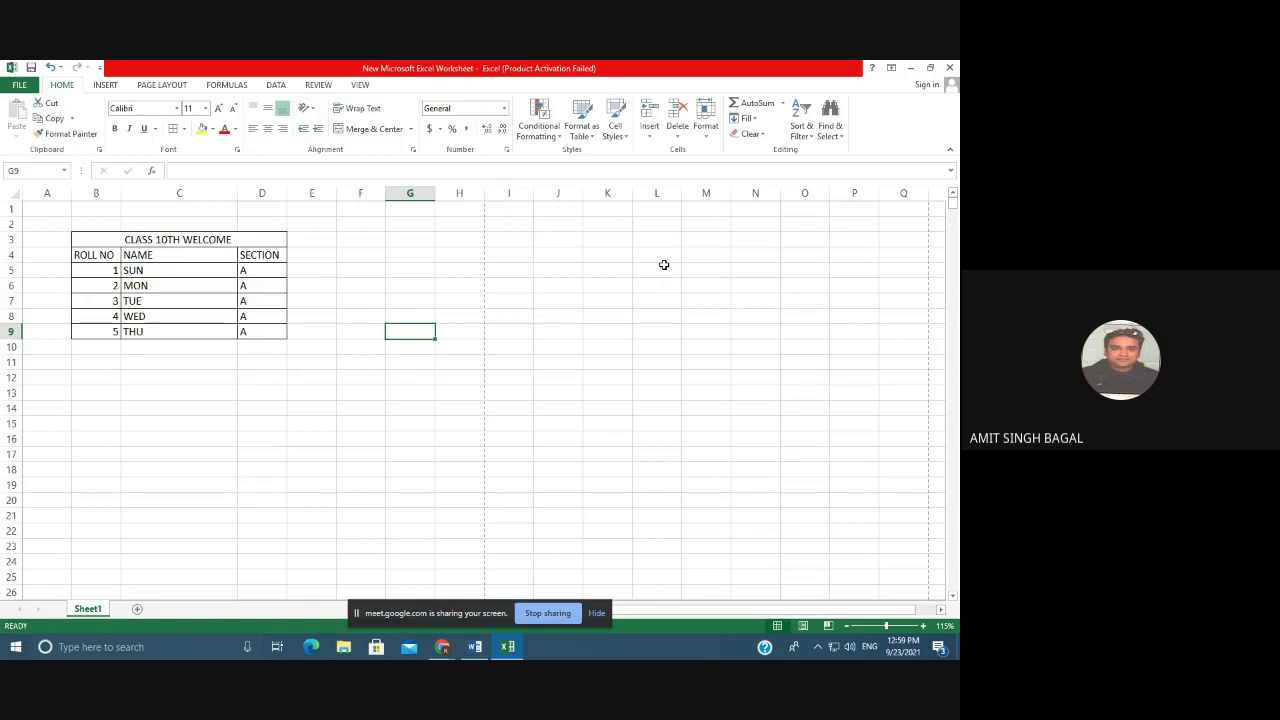
# Shorten the merged table title in B3 to CLASS 10TH.
pyautogui.doubleClick(240, 237)
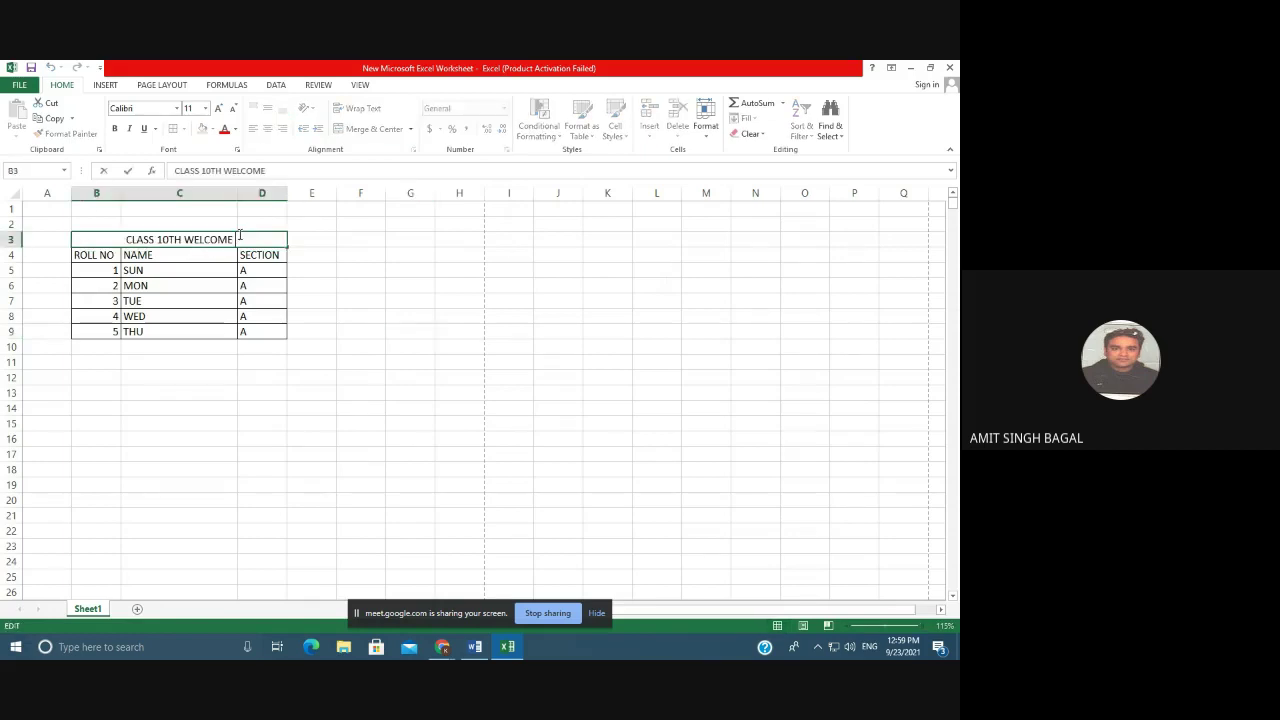
pyautogui.press('BackSpace')
pyautogui.press('BackSpace')
pyautogui.press('BackSpace')
pyautogui.press('BackSpace')
pyautogui.press('BackSpace')
pyautogui.press('BackSpace')
pyautogui.press('BackSpace')
pyautogui.press('BackSpace')
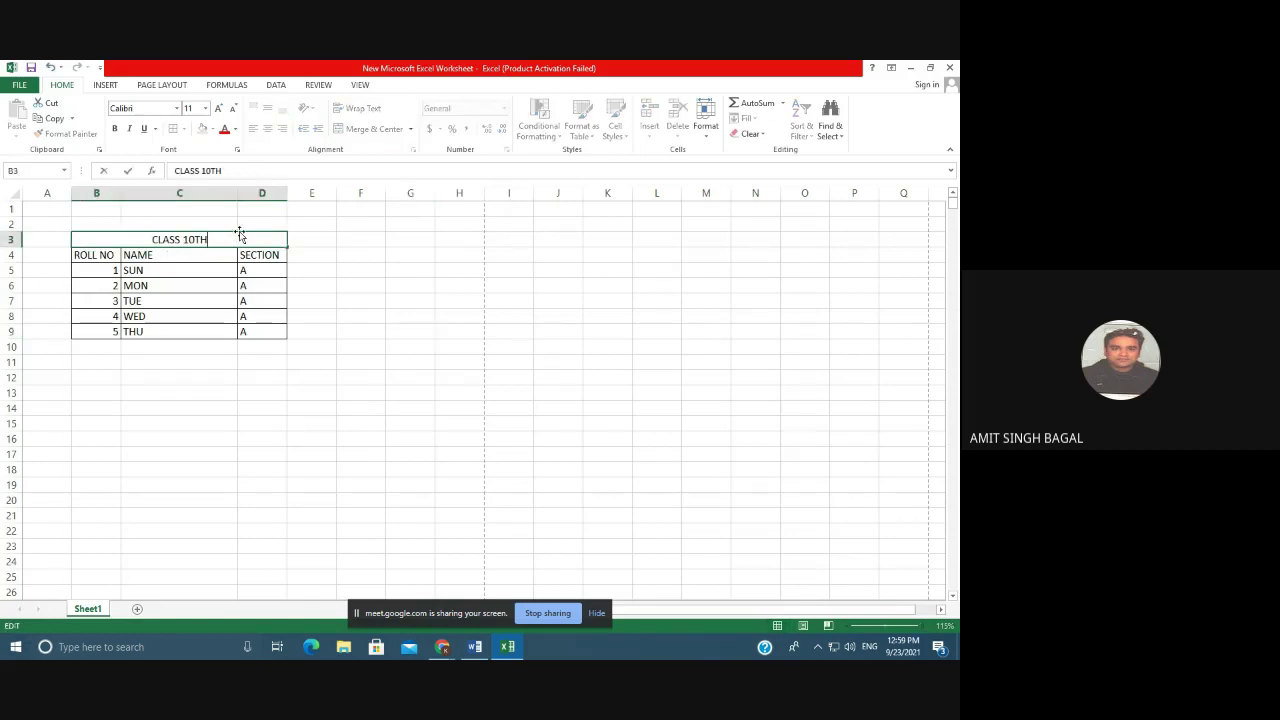
pyautogui.click(214, 452)
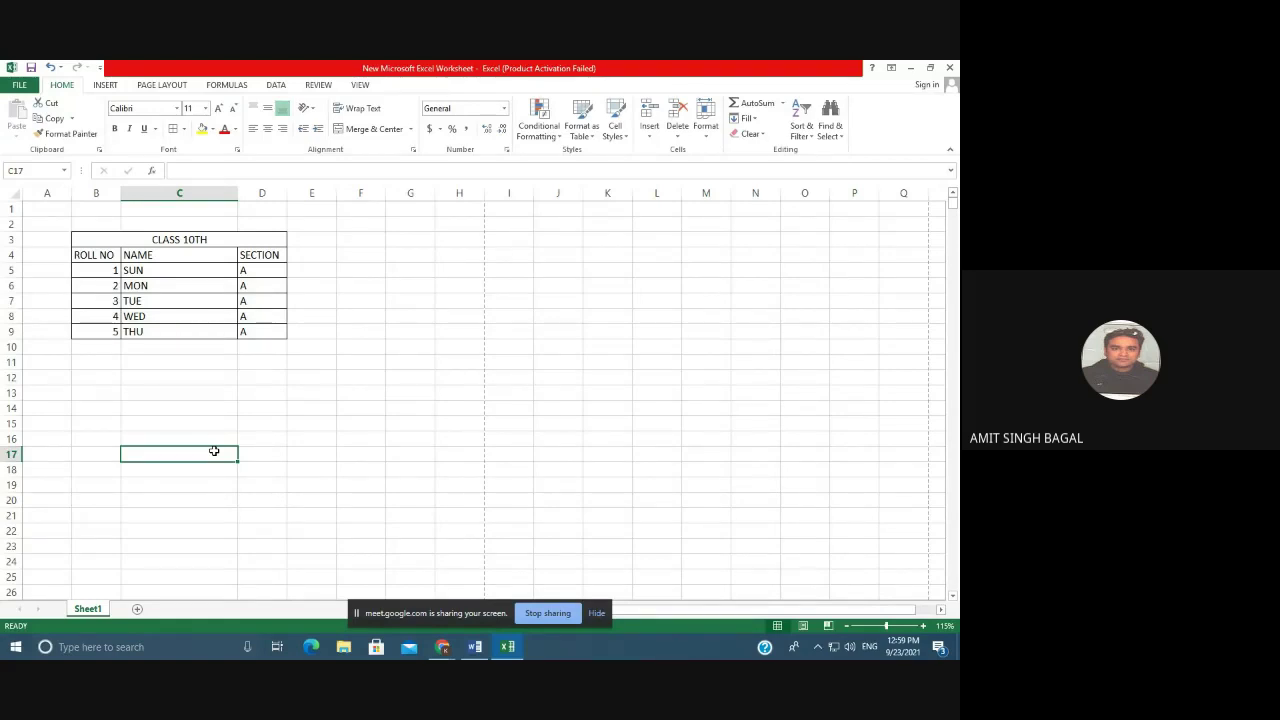
# Enter 12 in both C17 and C18.
pyautogui.write('12')
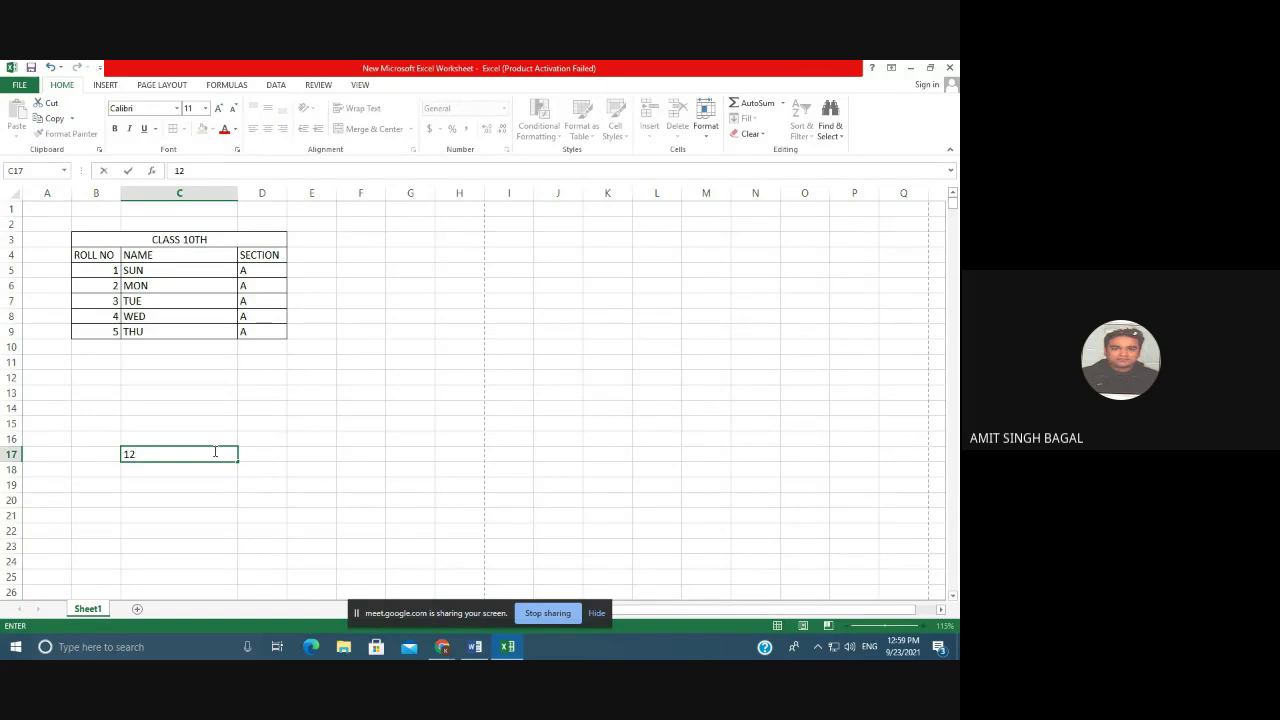
pyautogui.press('Return')
pyautogui.write('12')
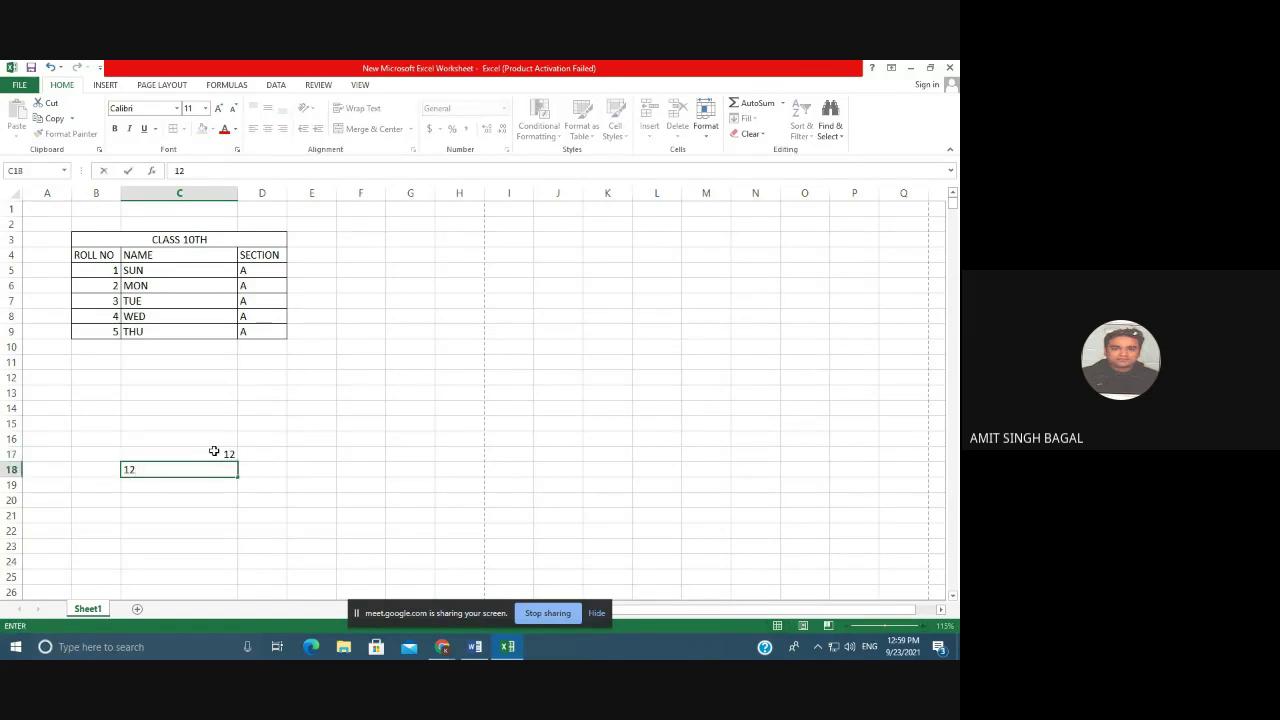
pyautogui.press('Return')
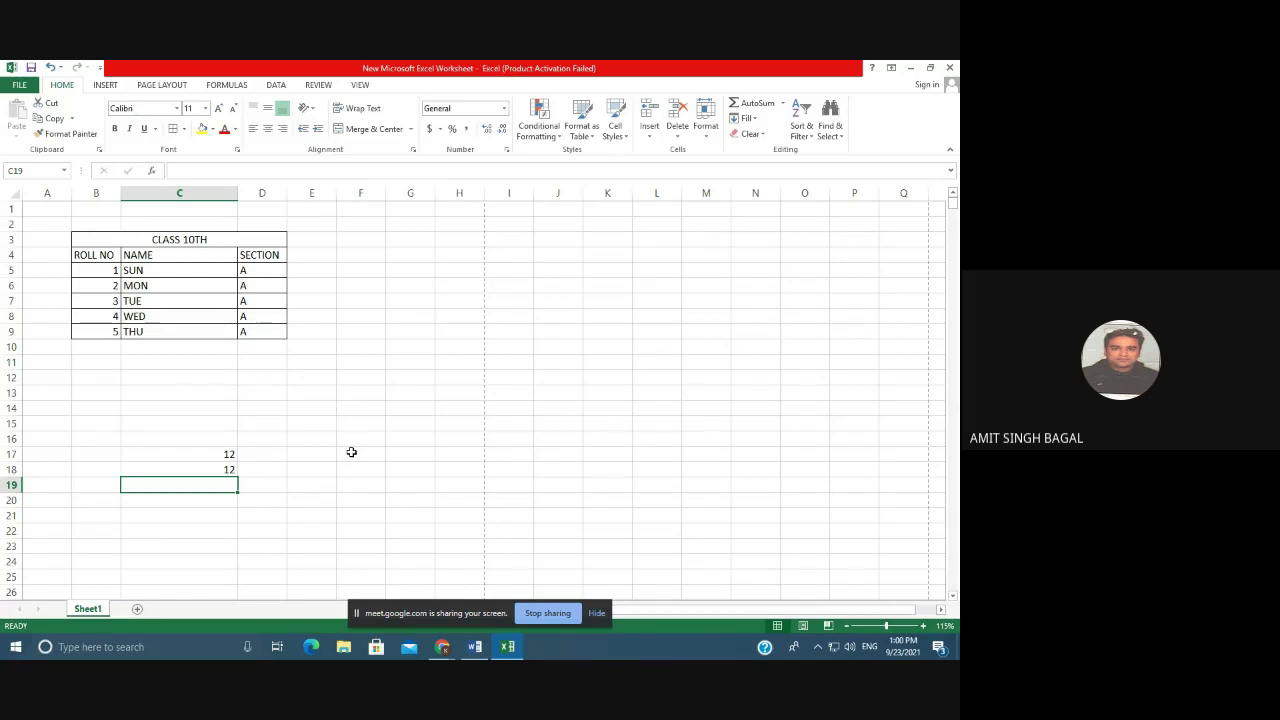
# Apply all borders to the two number cells C17:C18.
pyautogui.moveTo(205, 453); pyautogui.dragTo(204, 471)
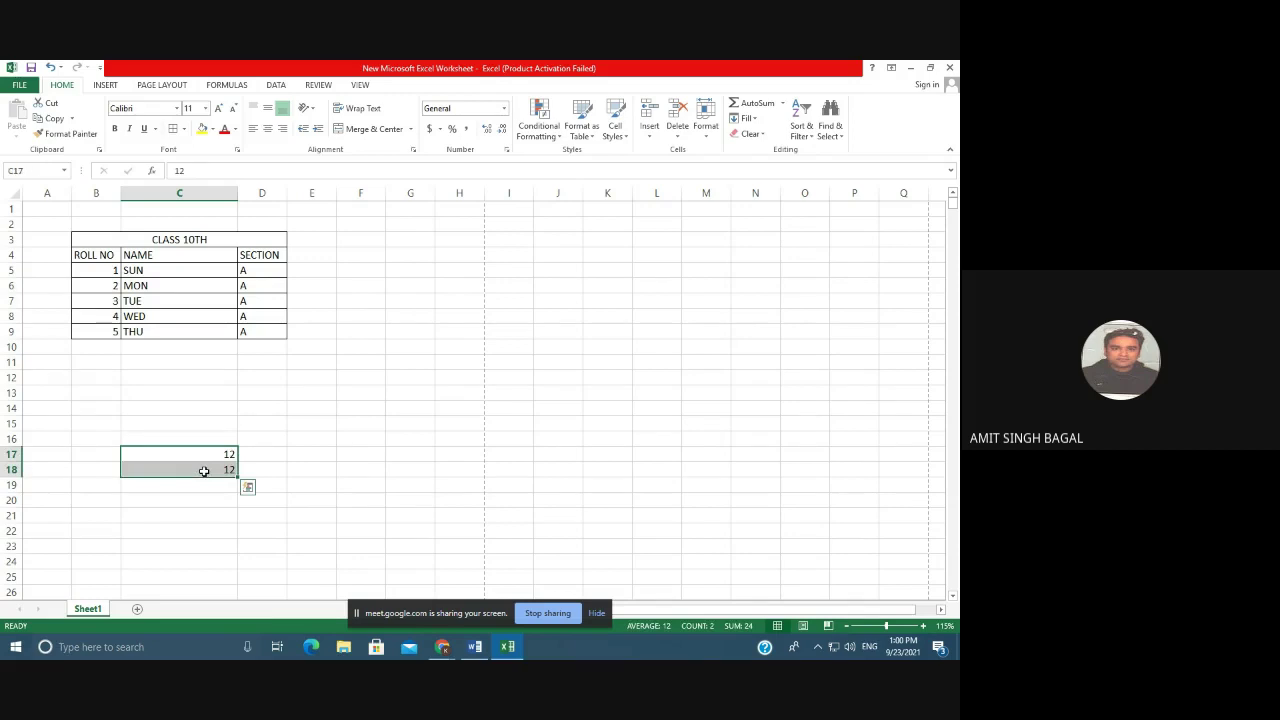
pyautogui.click(173, 131)
pyautogui.click(341, 424)
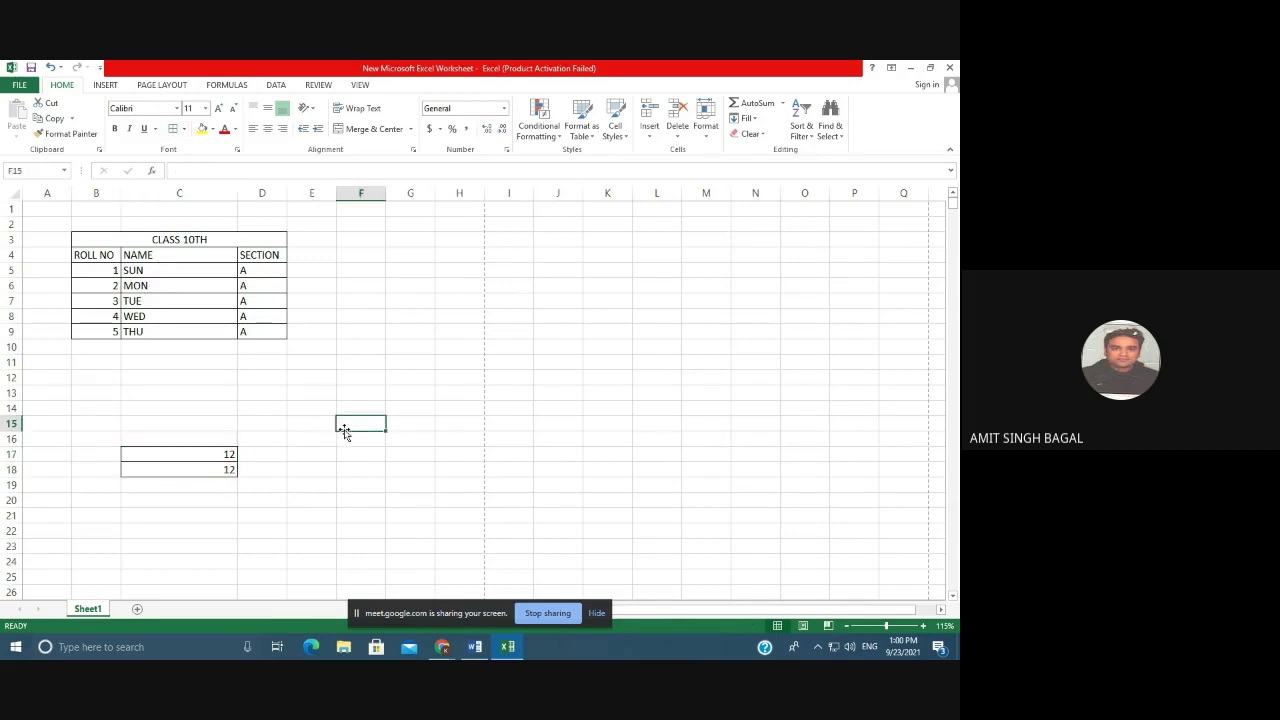
# Enter the addition formula =C17+C18 in cell C19.
pyautogui.click(206, 458)
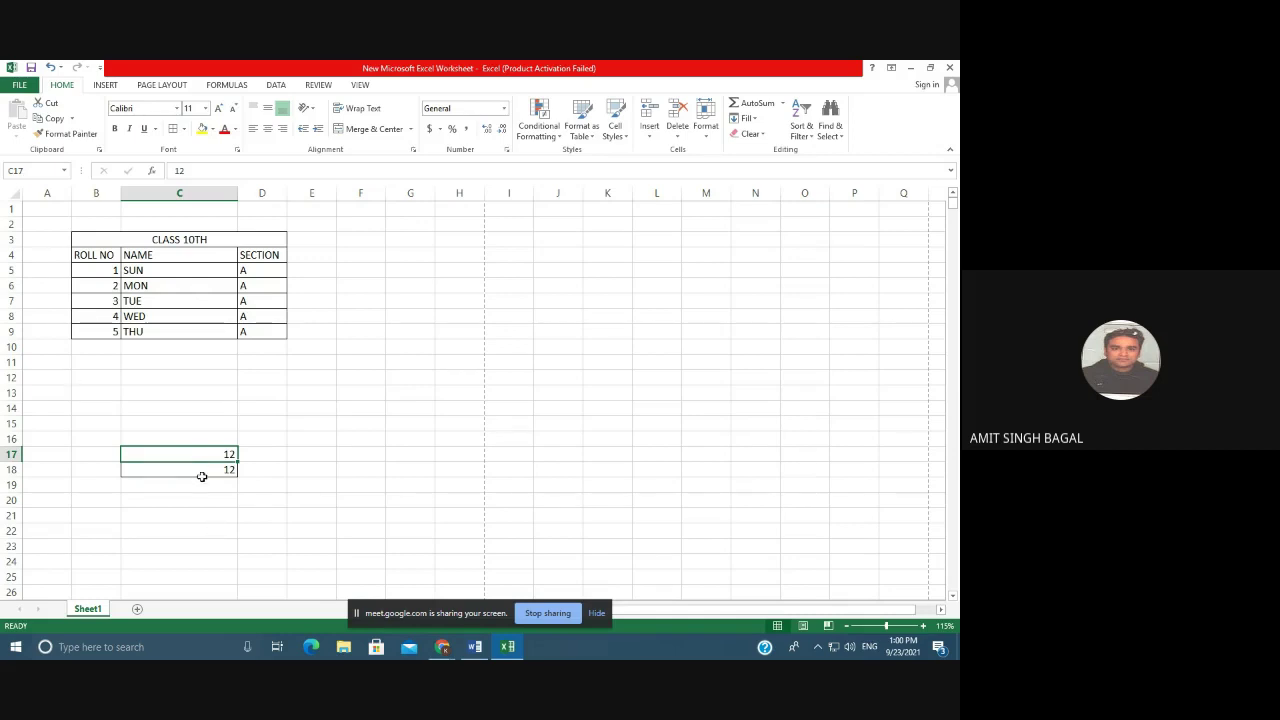
pyautogui.click(202, 473)
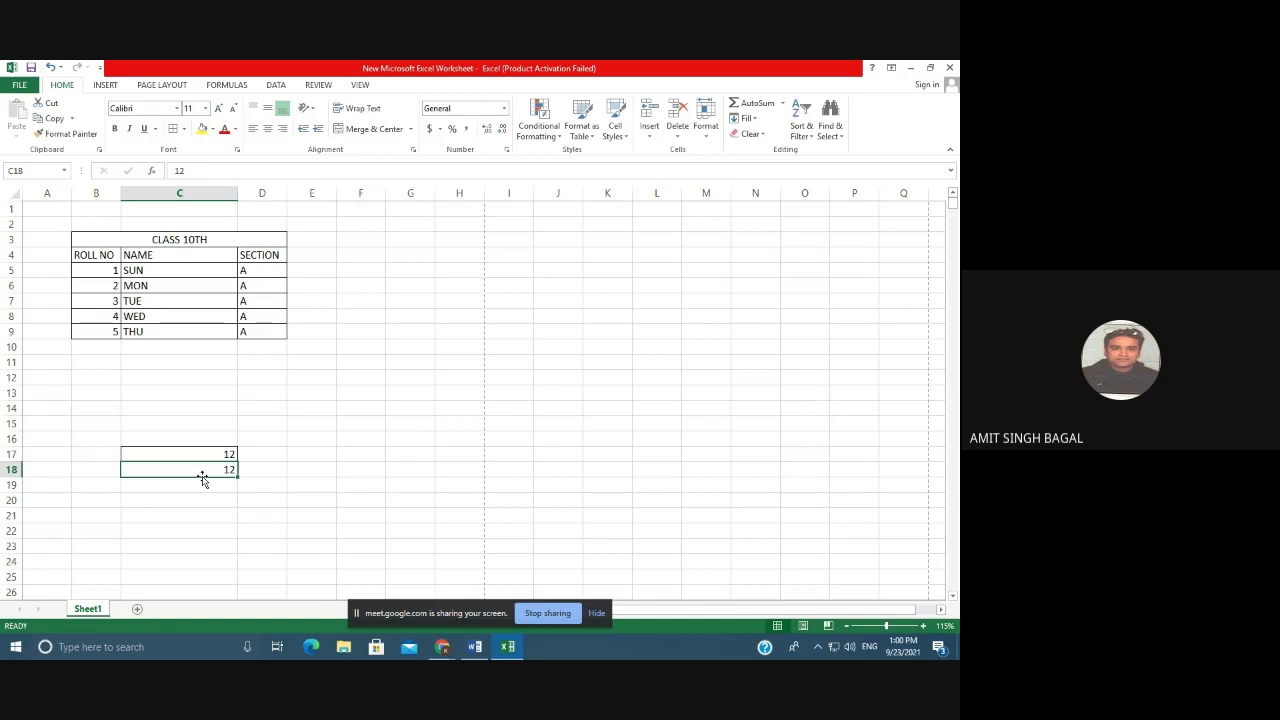
pyautogui.click(205, 487)
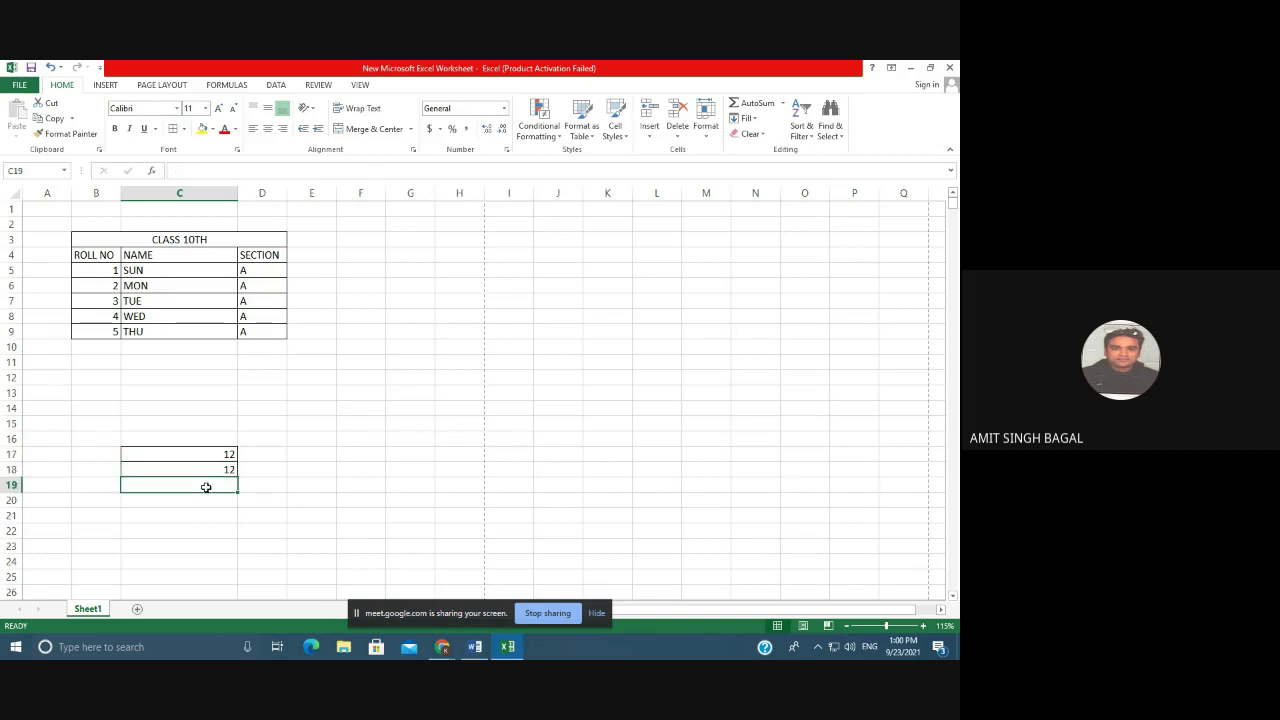
pyautogui.write('=')
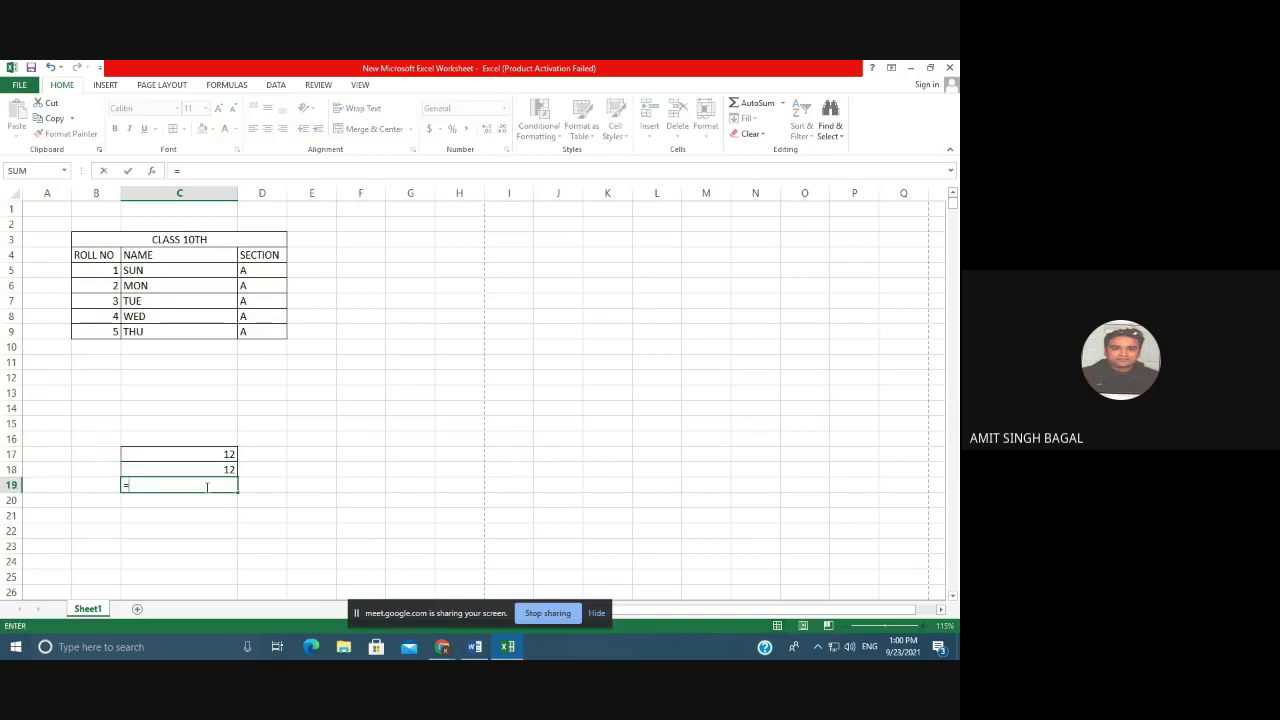
pyautogui.write('C')
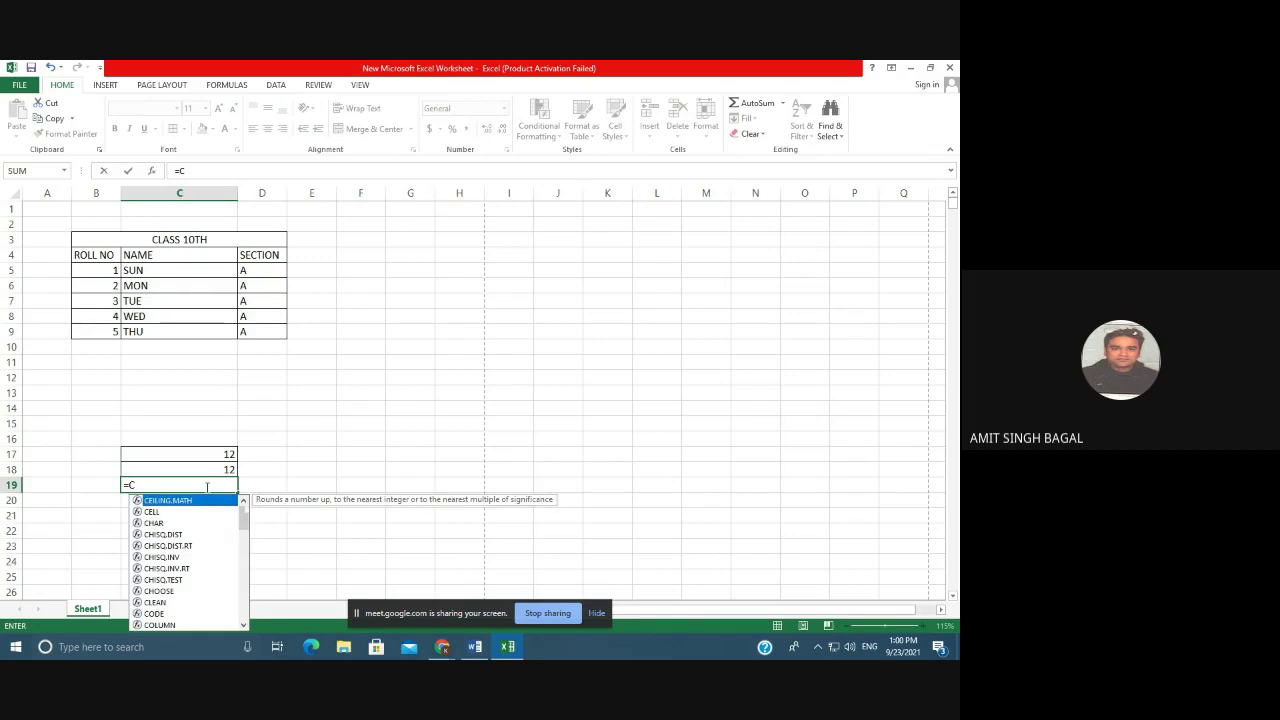
pyautogui.write('17')
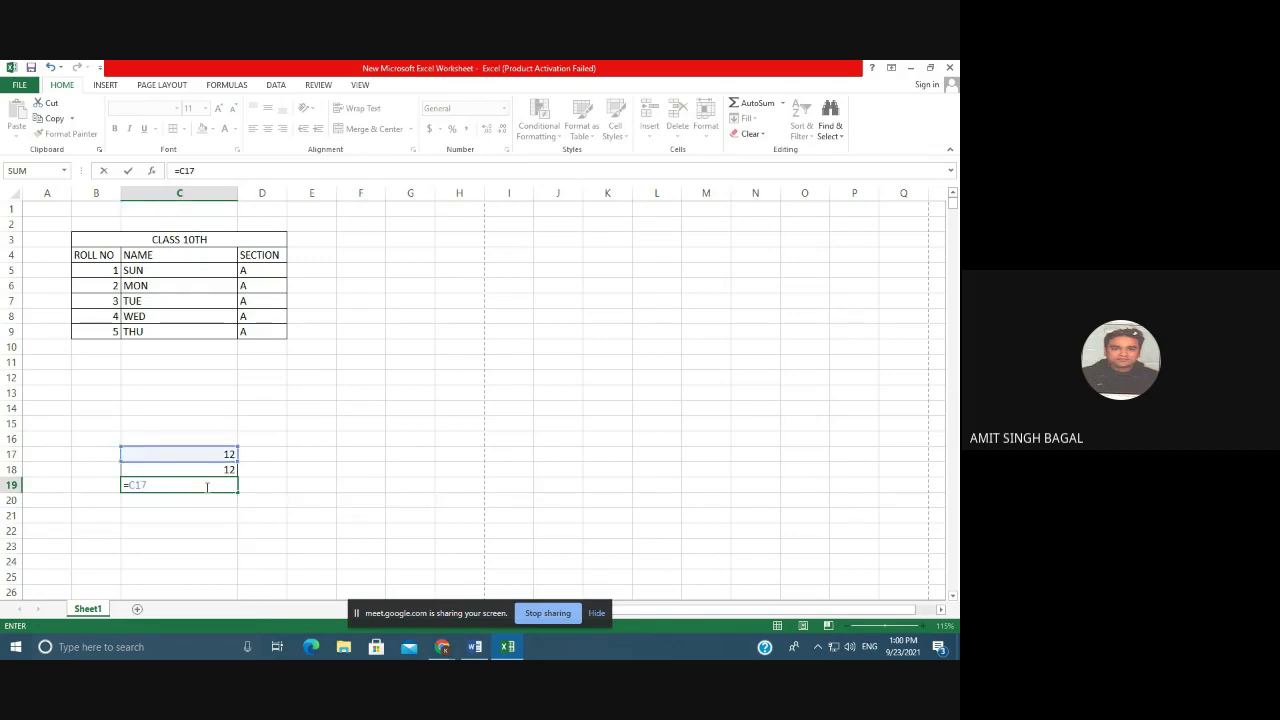
pyautogui.write('+C')
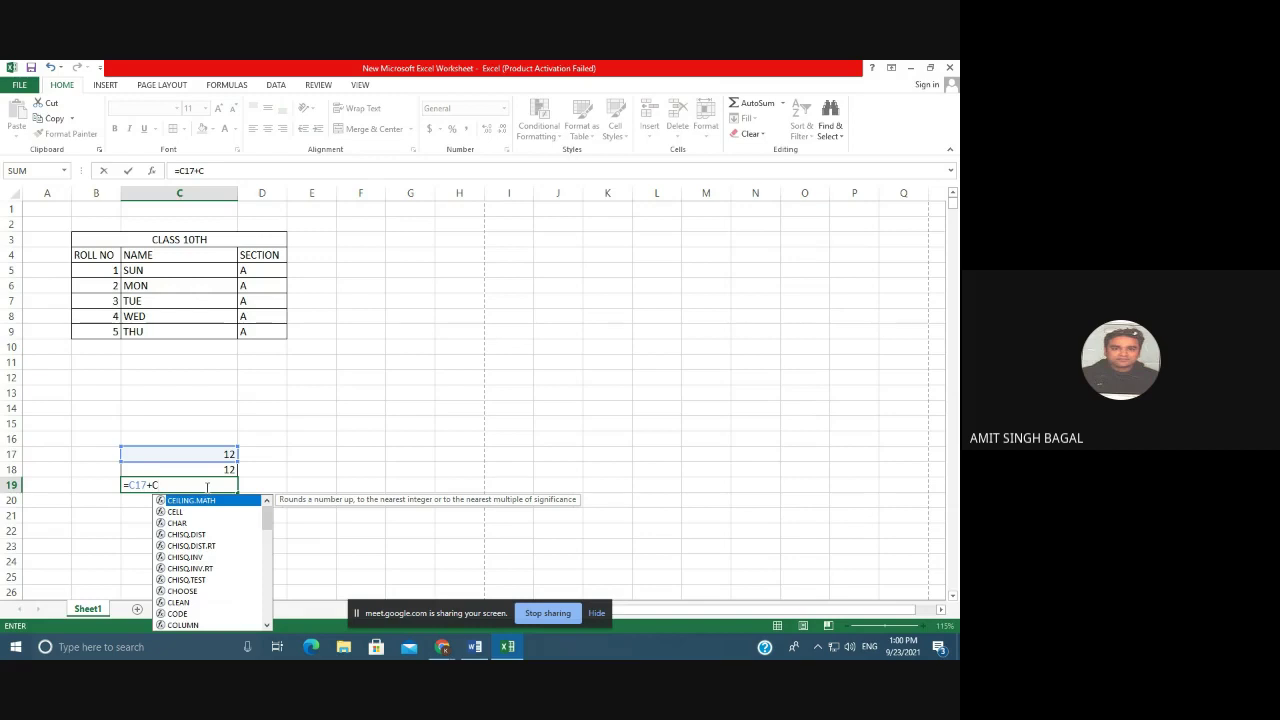
pyautogui.write('1')
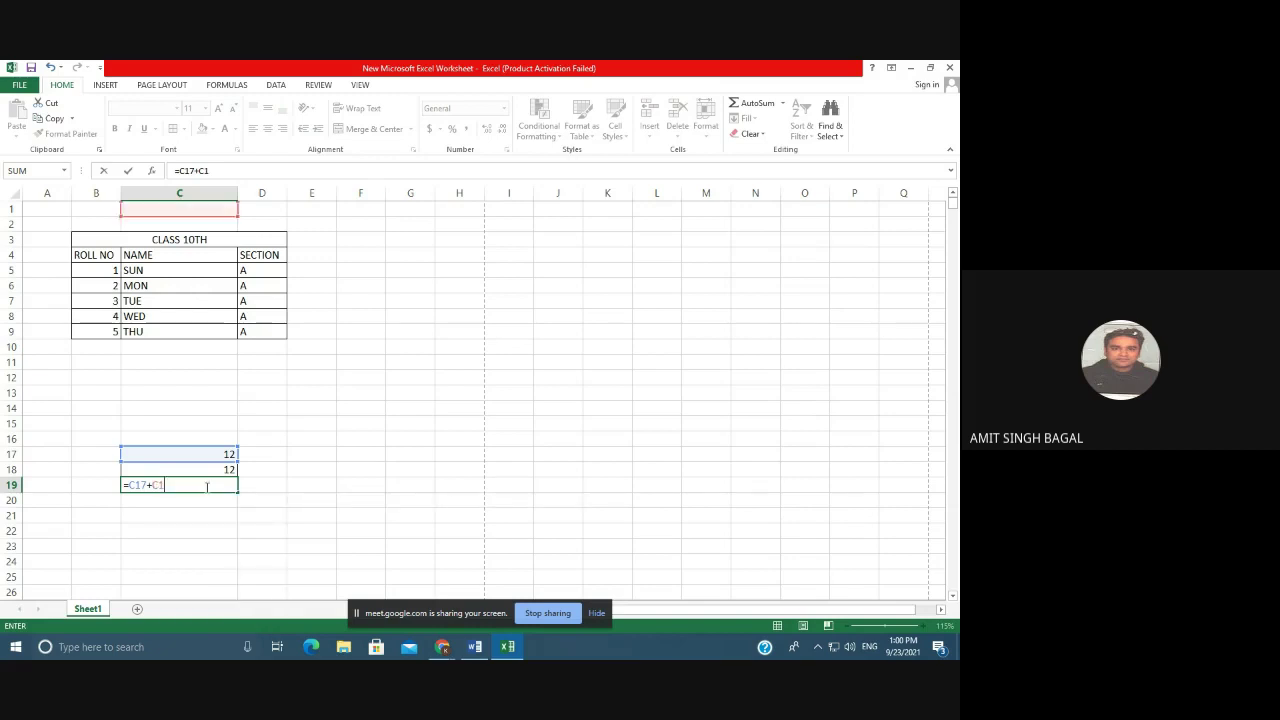
pyautogui.write('8')
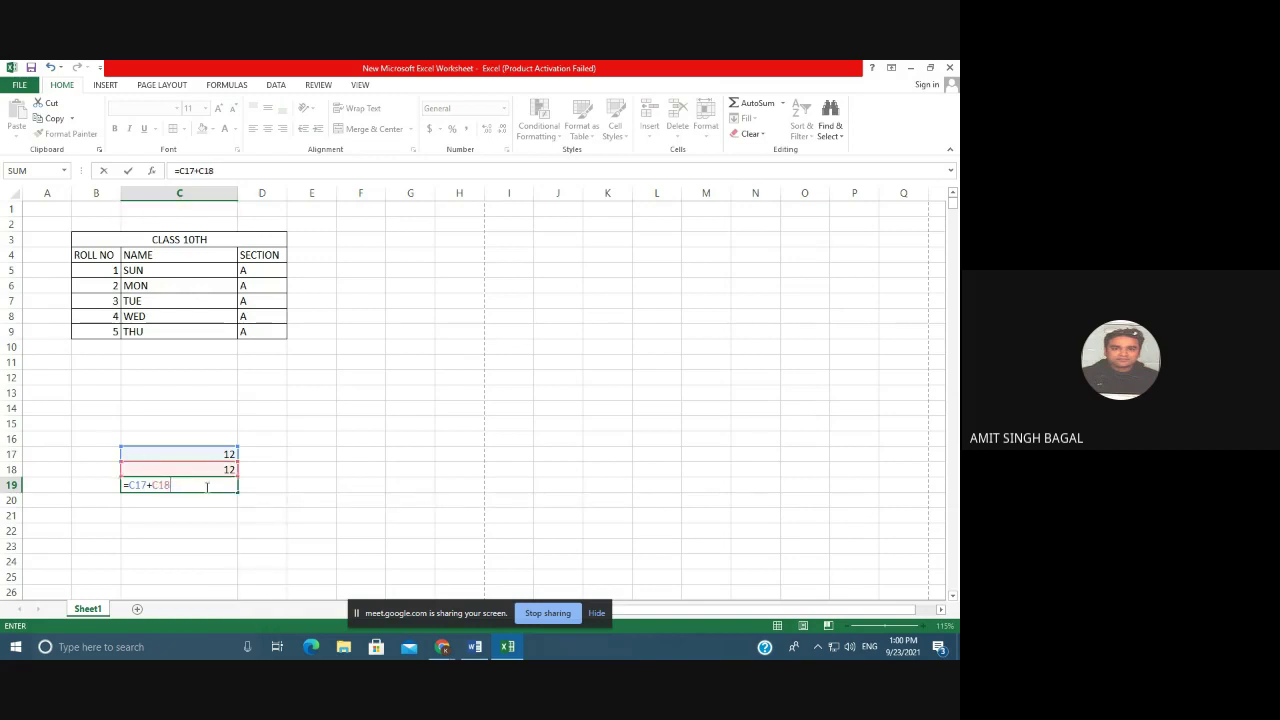
pyautogui.press('Return')
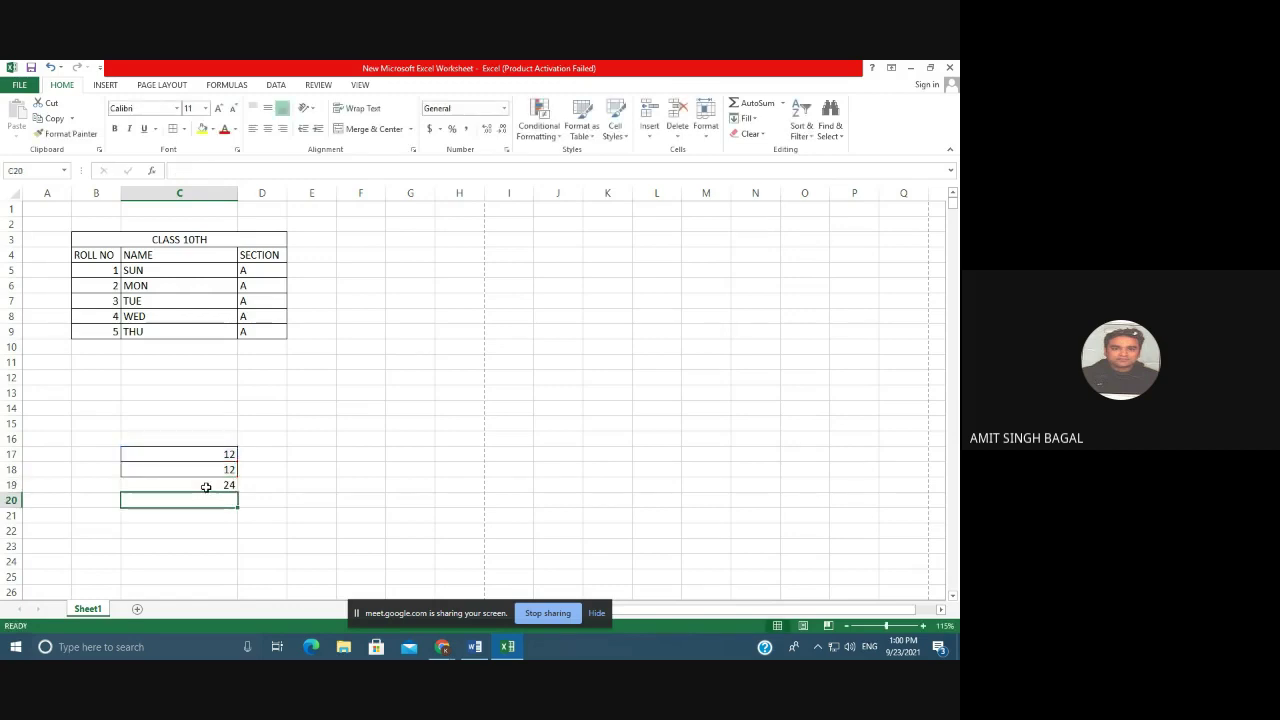
# Clear the formula in C19 and enter C17+C18 there without the equals sign.
pyautogui.click(206, 487)
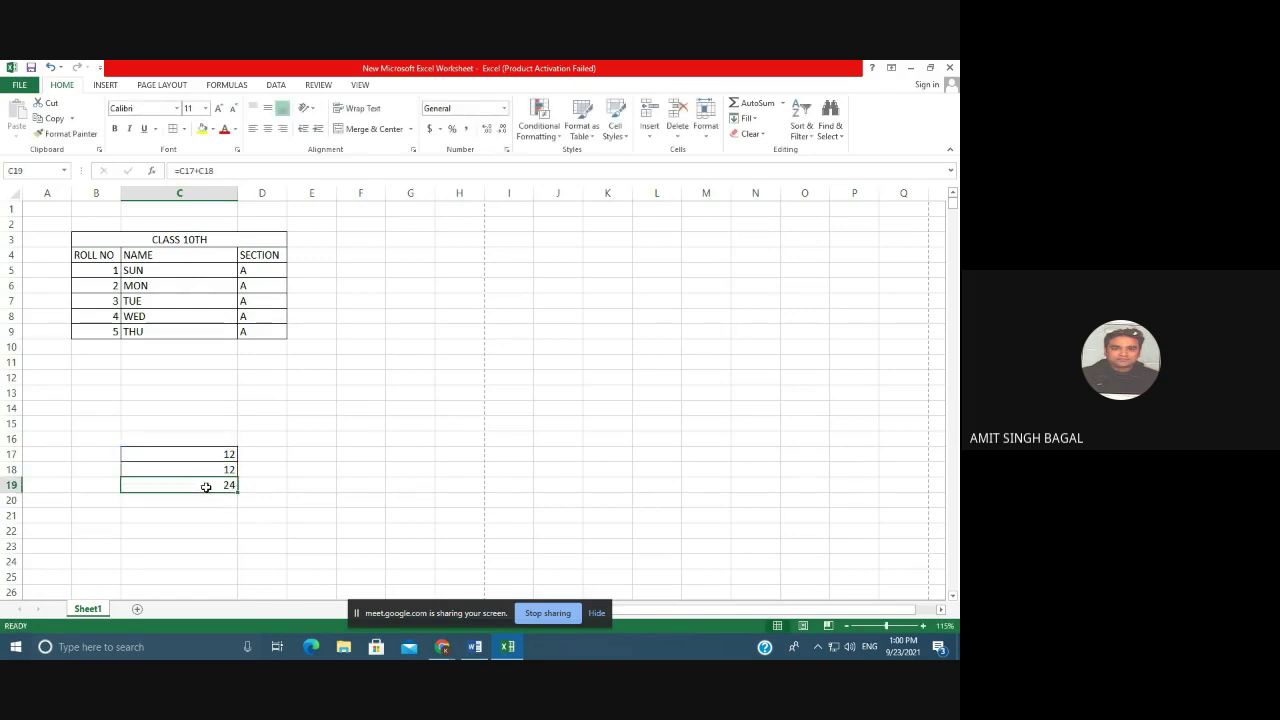
pyautogui.click(293, 527)
pyautogui.click(200, 486)
pyautogui.click(347, 597)
pyautogui.click(215, 486)
pyautogui.press('Delete')
pyautogui.write('C17')
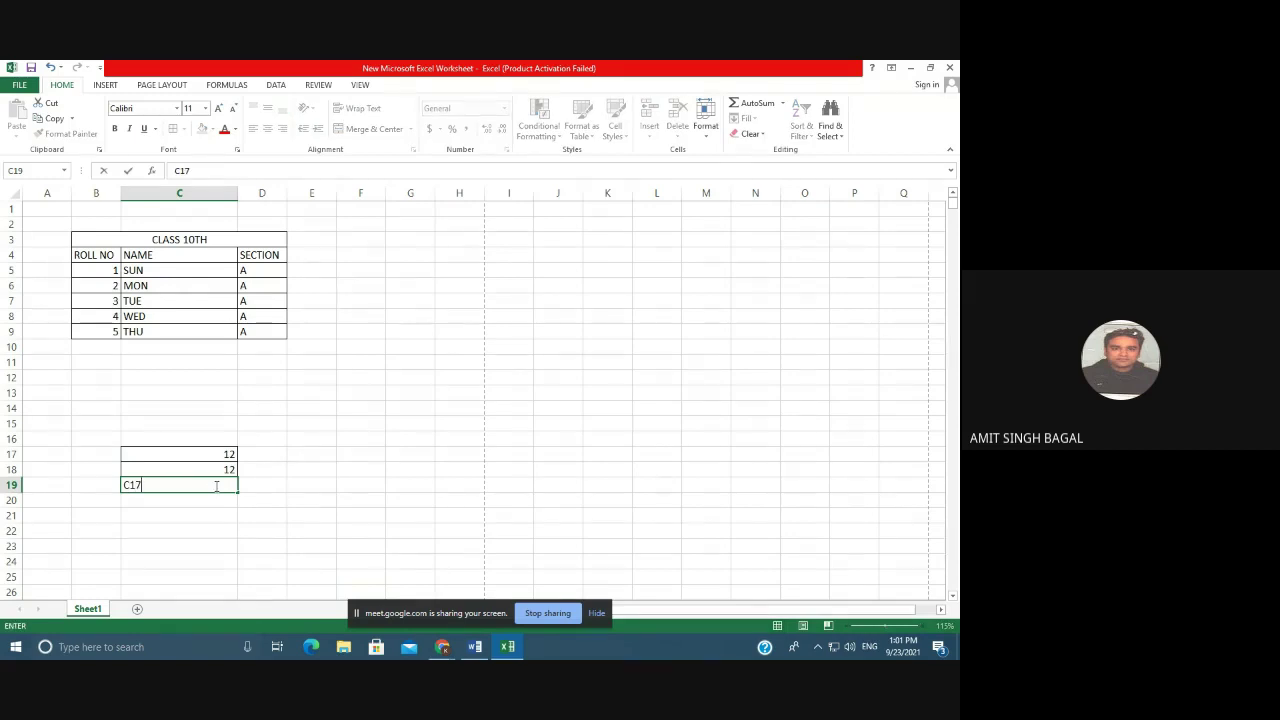
pyautogui.write('+C1')
pyautogui.write('8')
pyautogui.press('Return')
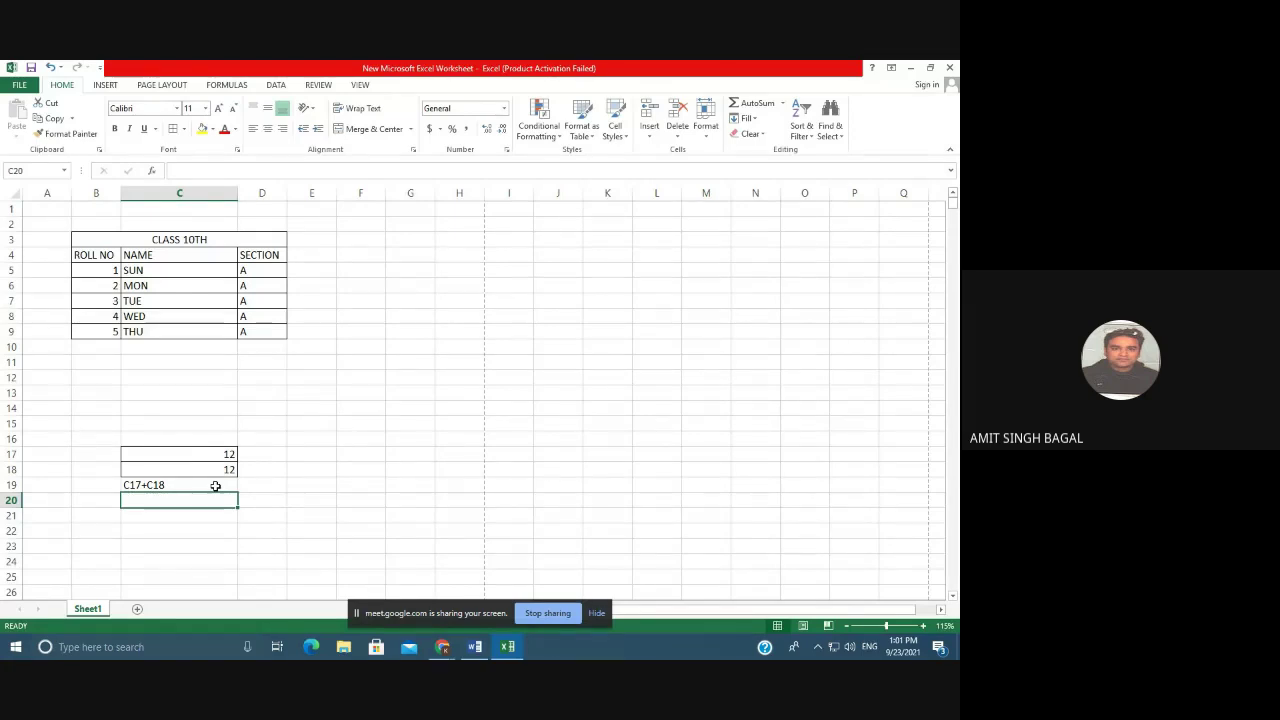
# Add the missing equals sign in C19 so that the entry reads =C17+C18.
pyautogui.click(215, 486)
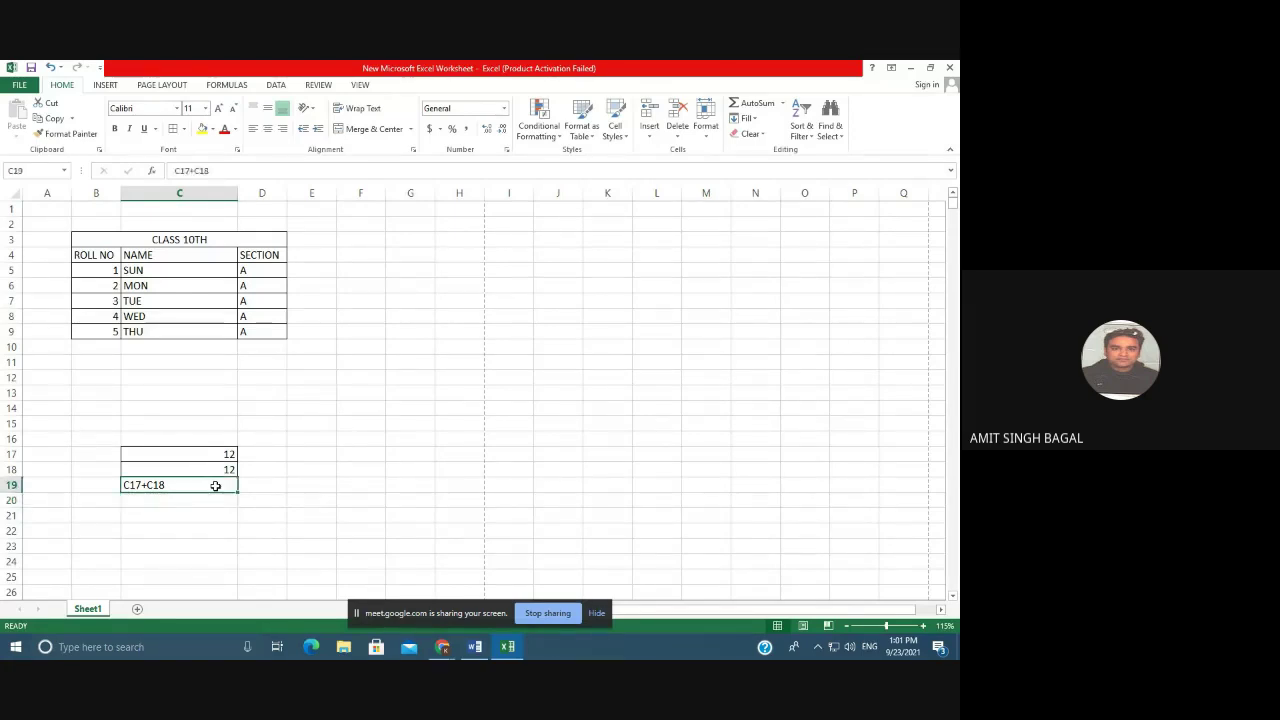
pyautogui.doubleClick(122, 484)
pyautogui.write('=')
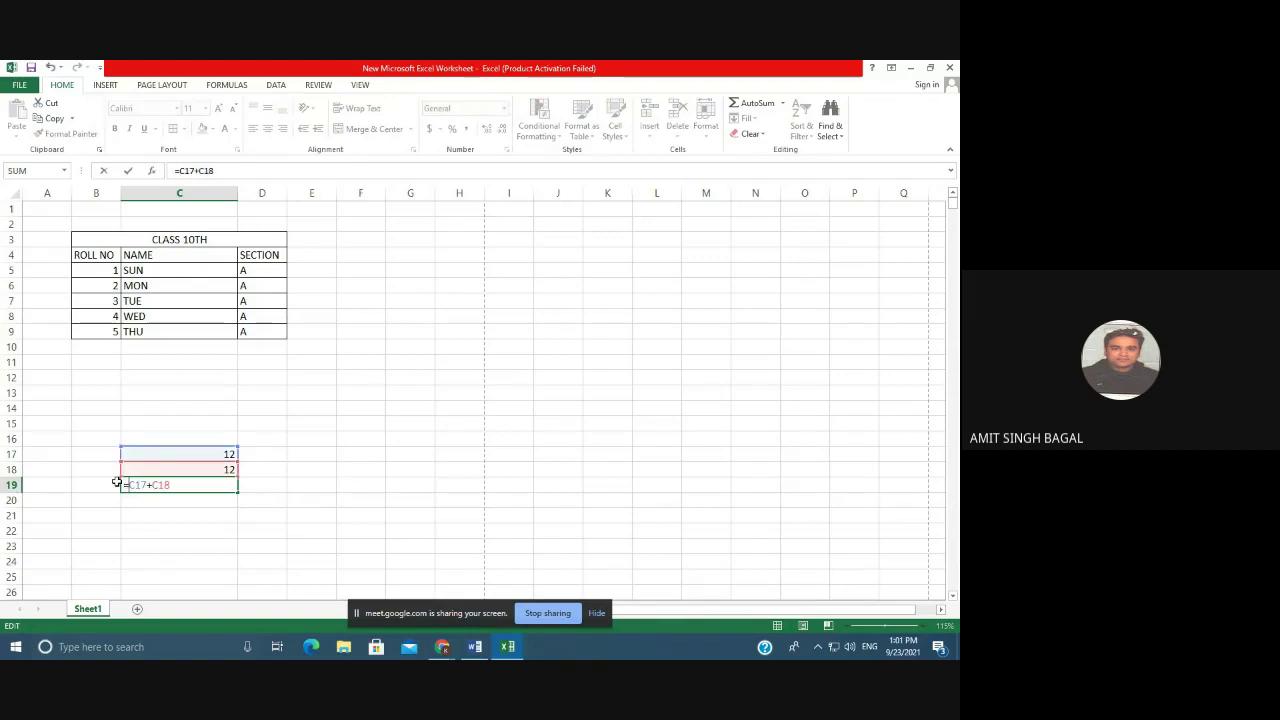
pyautogui.press('Return')
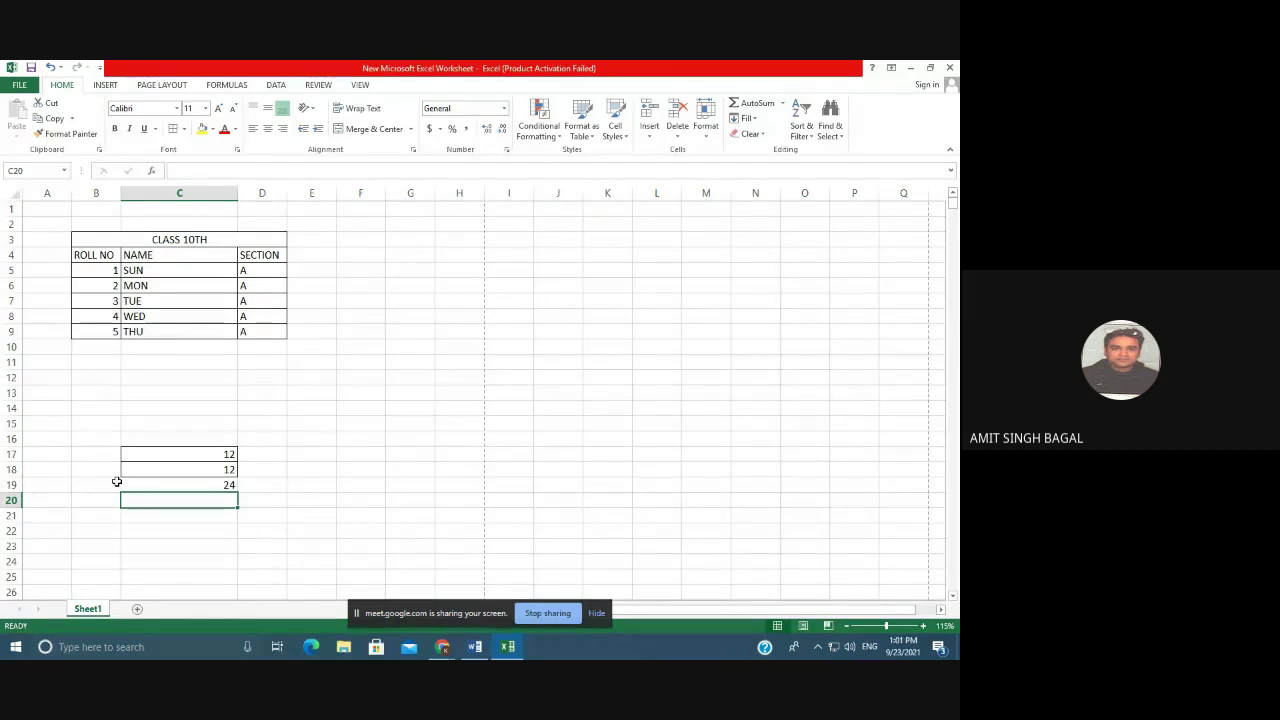
# Change the values in C17 and C18 to 1.
pyautogui.click(193, 452)
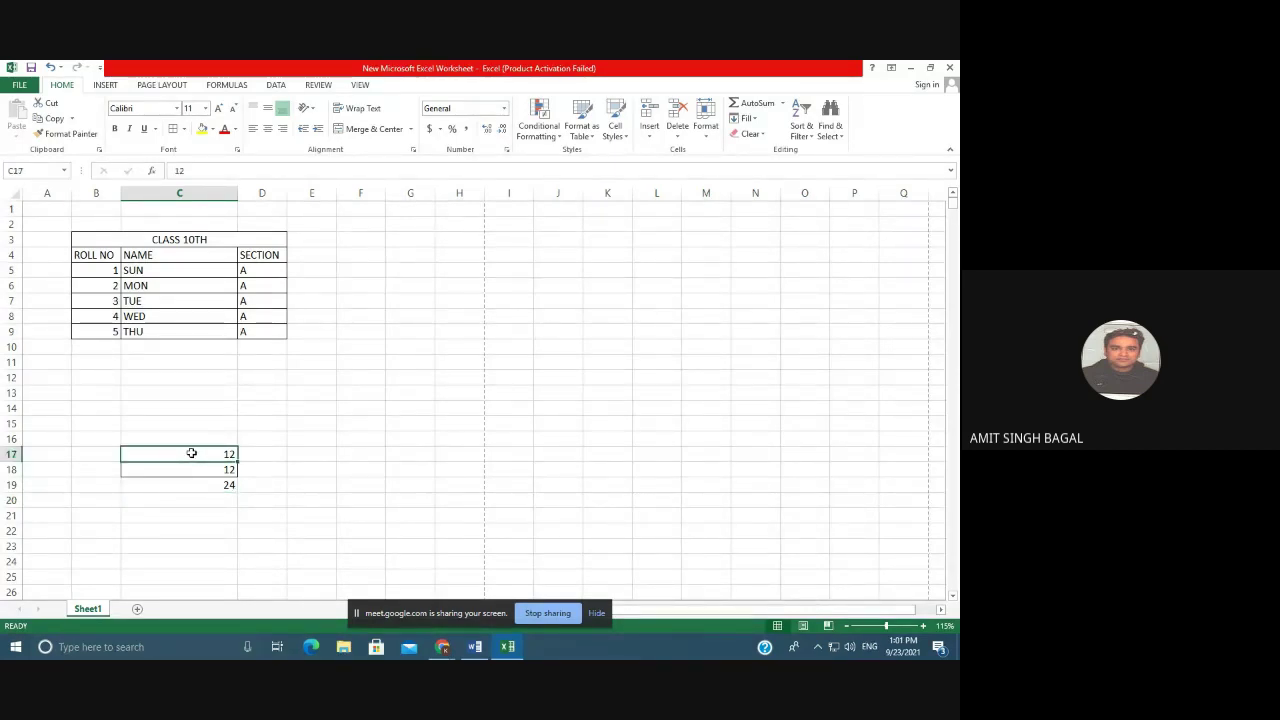
pyautogui.write('1')
pyautogui.press('Return')
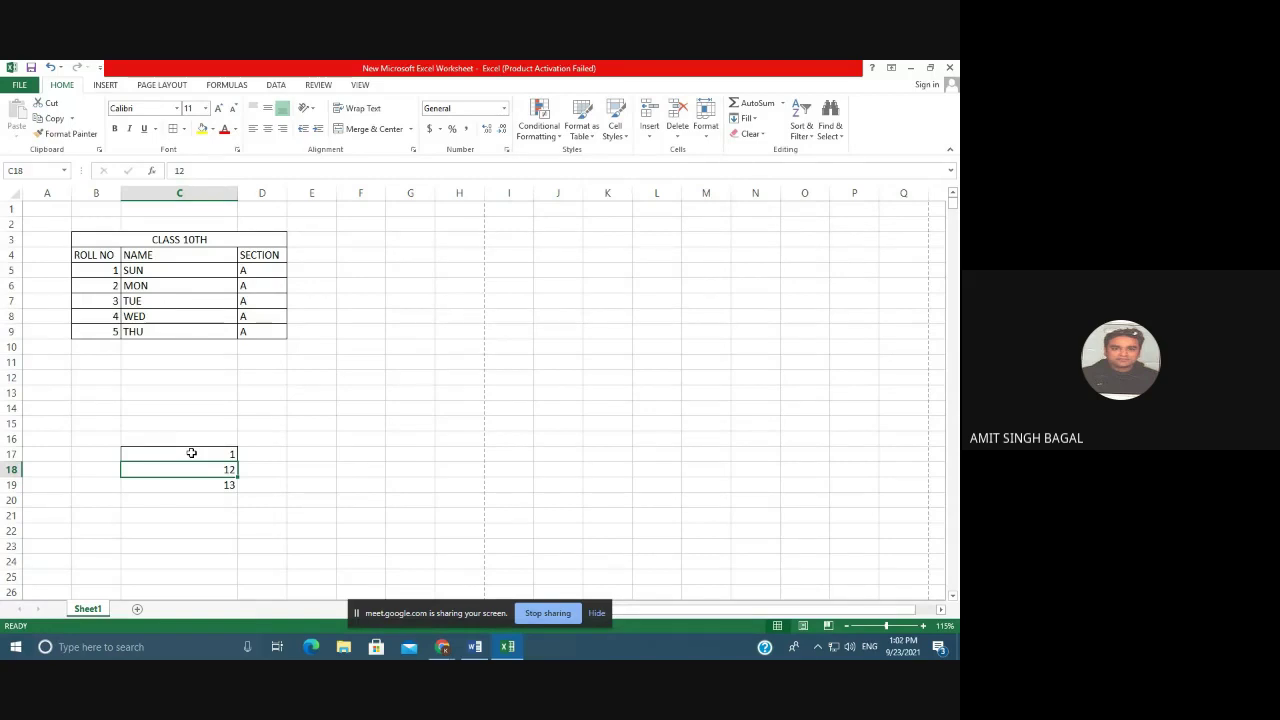
pyautogui.write('1')
pyautogui.press('Return')
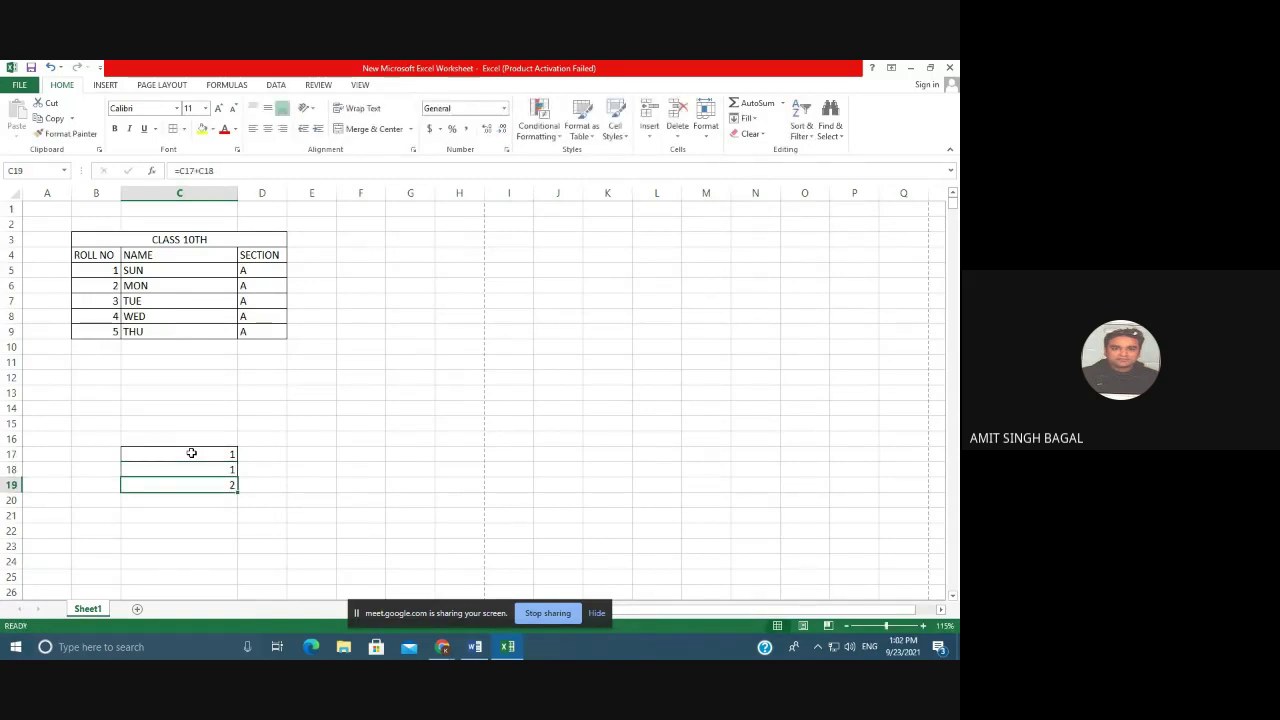
# Change the values in C18 and C17 to 12, and check the addition formula in C19.
pyautogui.press('Up')
pyautogui.write('12')
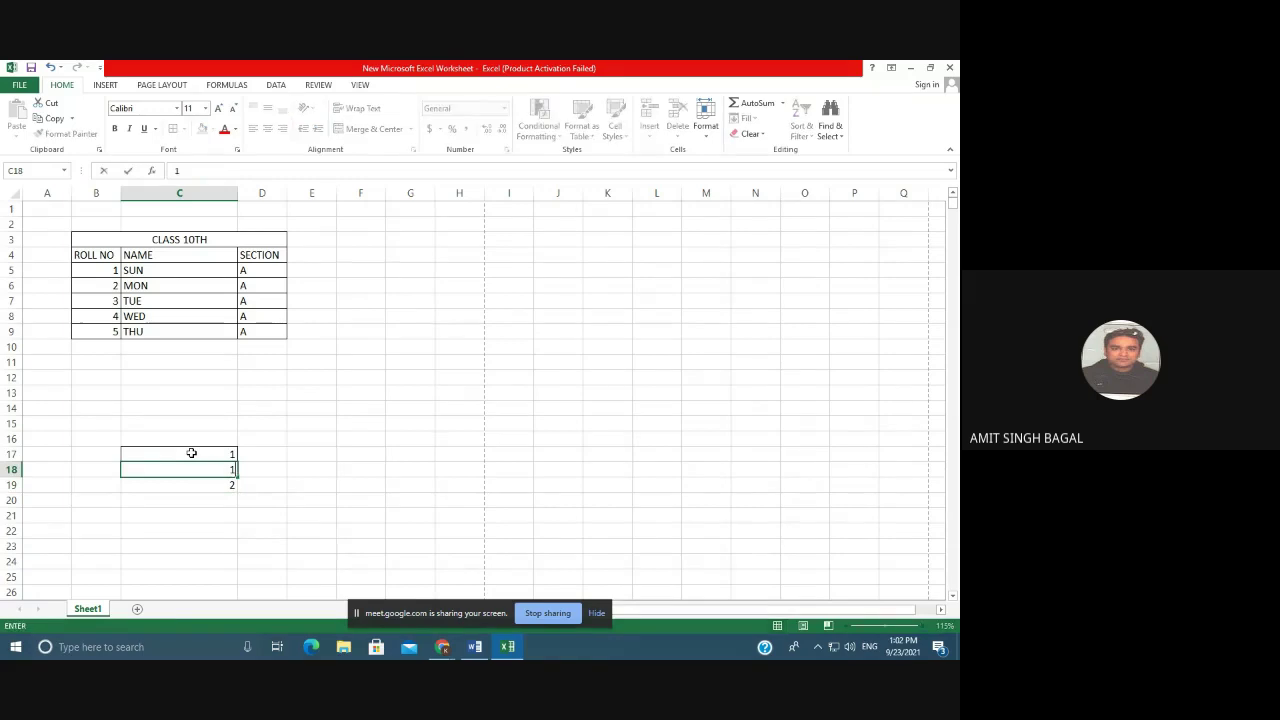
pyautogui.click(191, 453)
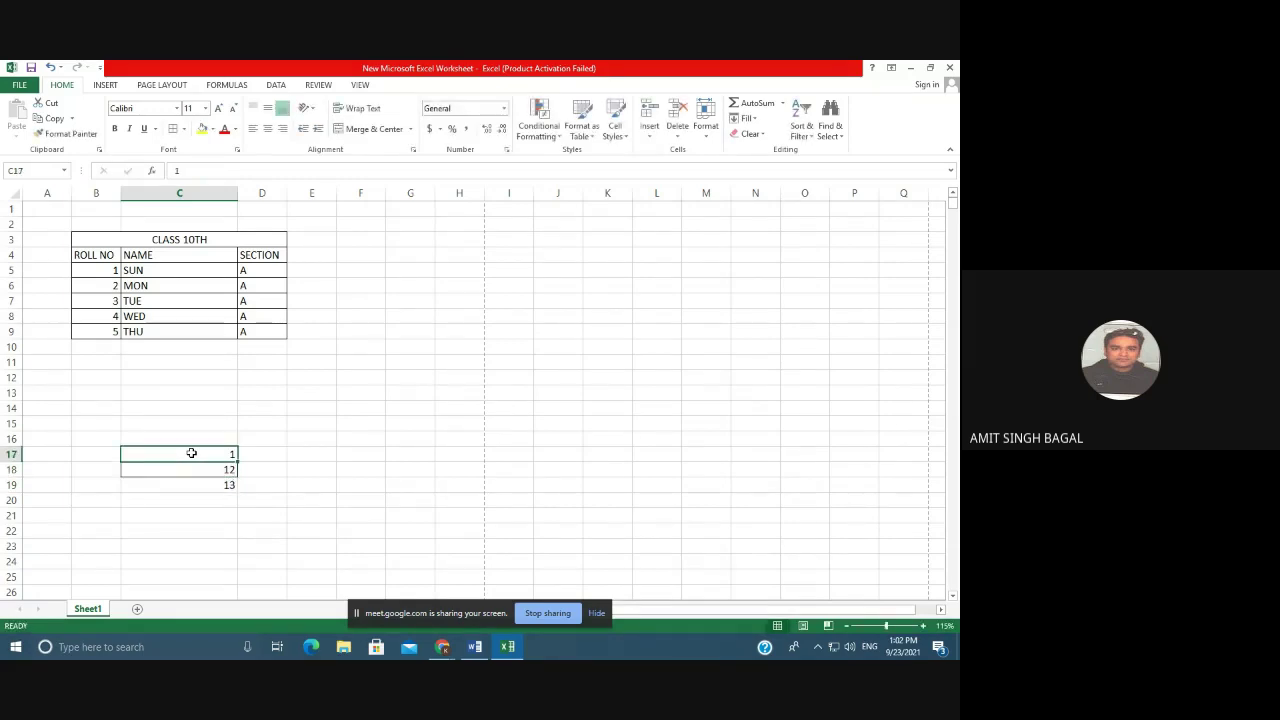
pyautogui.write('12')
pyautogui.press('Return')
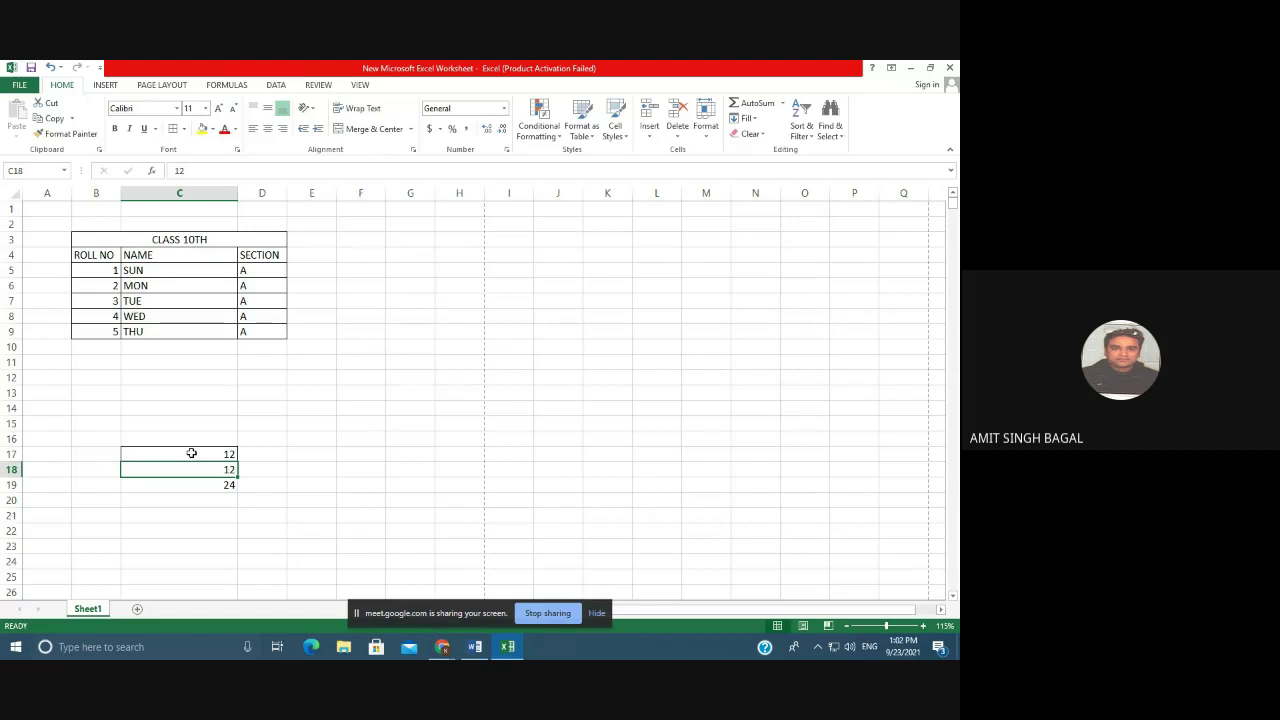
pyautogui.click(204, 486)
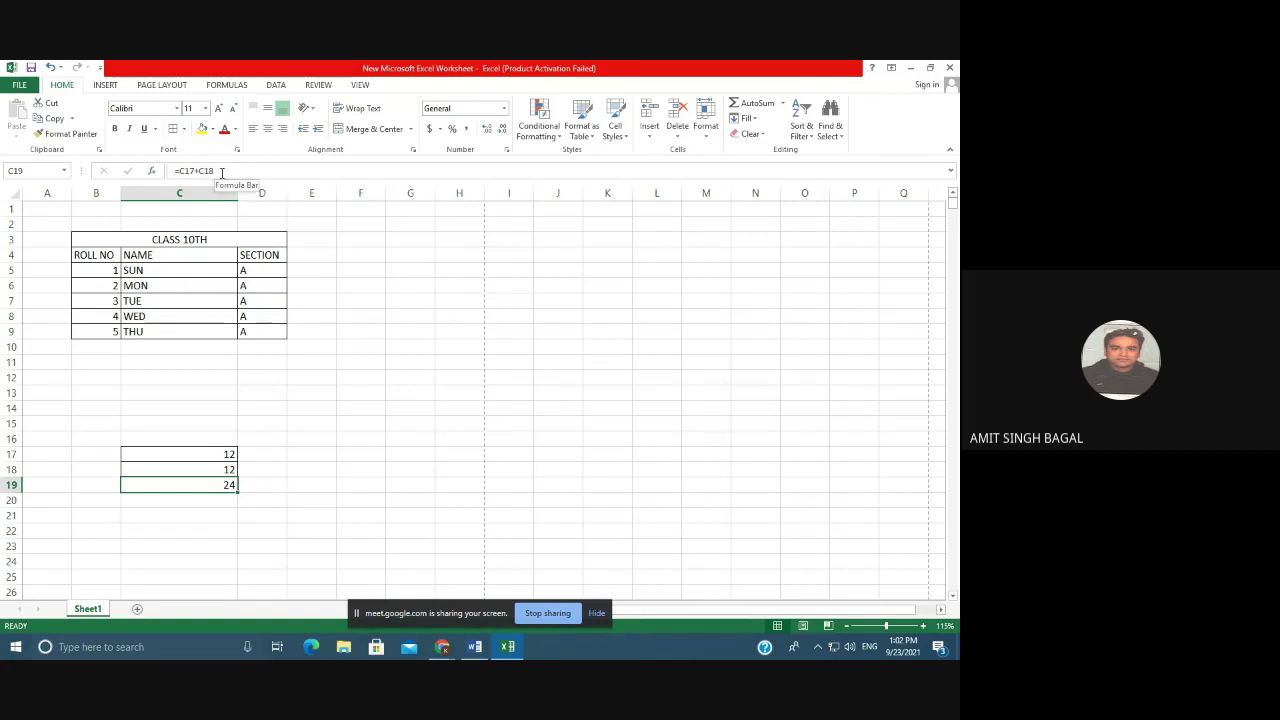
pyautogui.click(314, 450)
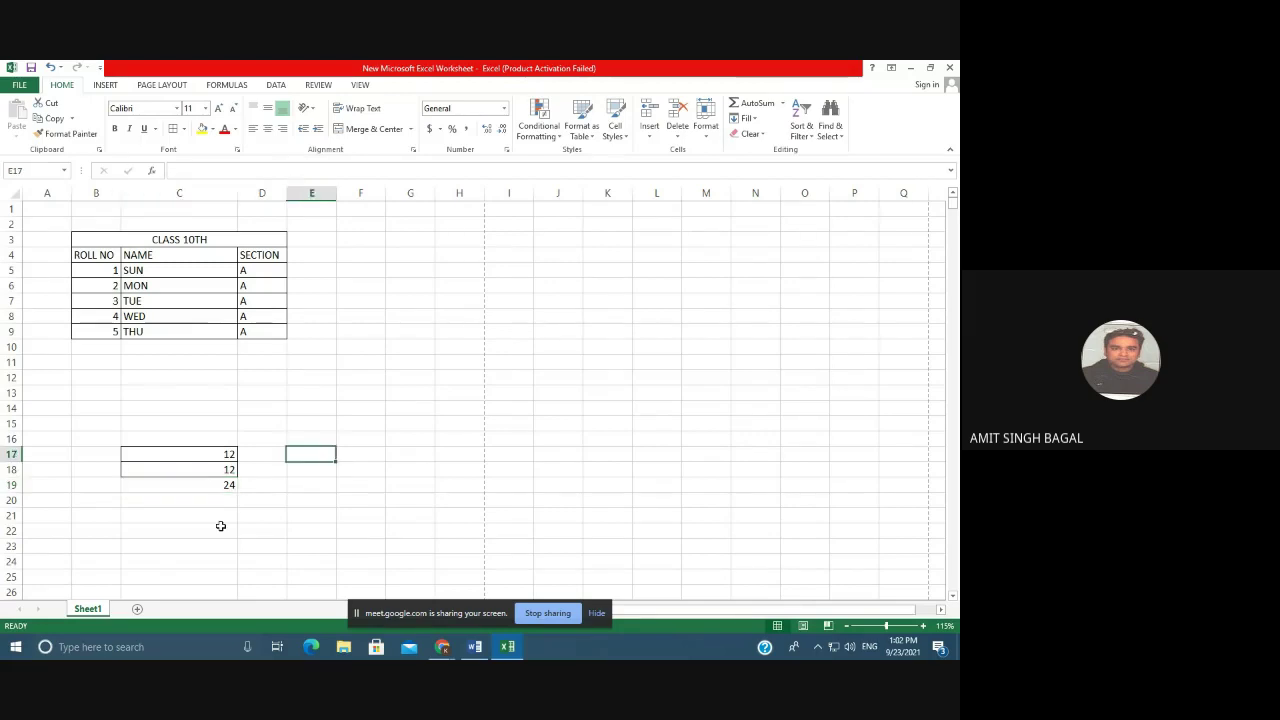
pyautogui.moveTo(227, 455); pyautogui.dragTo(229, 489)
pyautogui.click(360, 546)
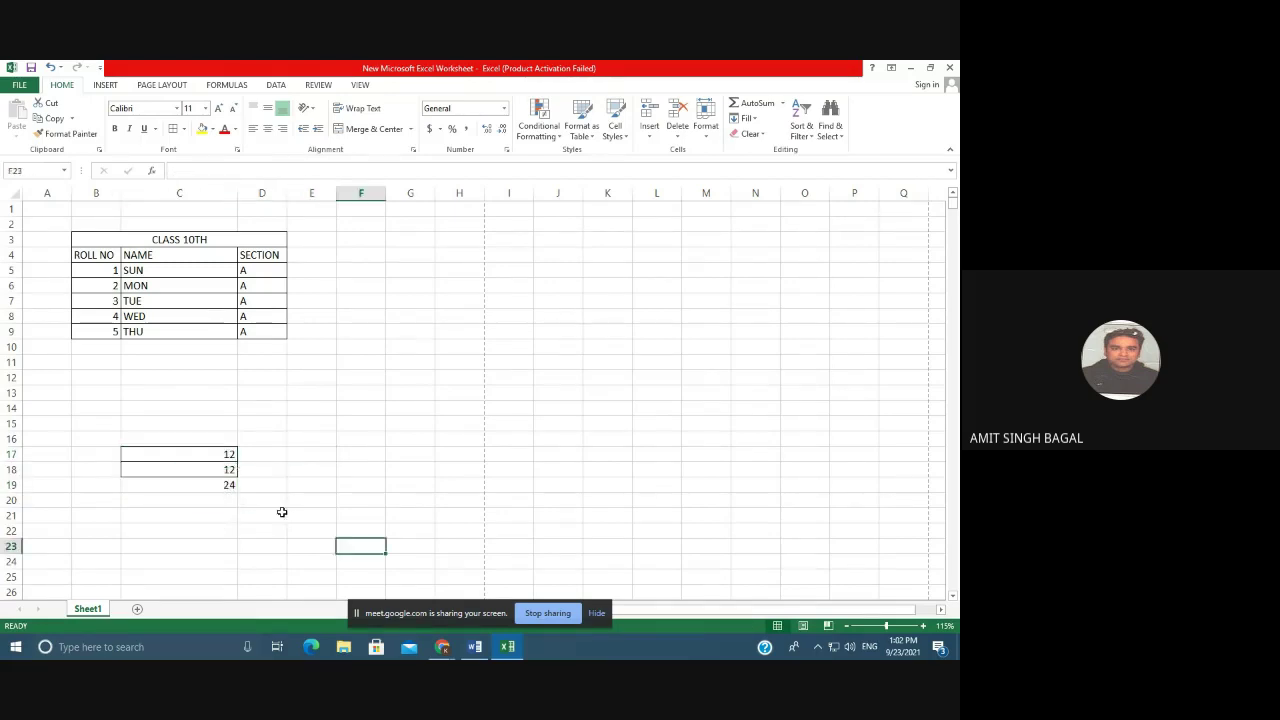
# Replace the addition formula in C19 with =SUM(C17:C18).
pyautogui.click(228, 486)
pyautogui.press('Delete')
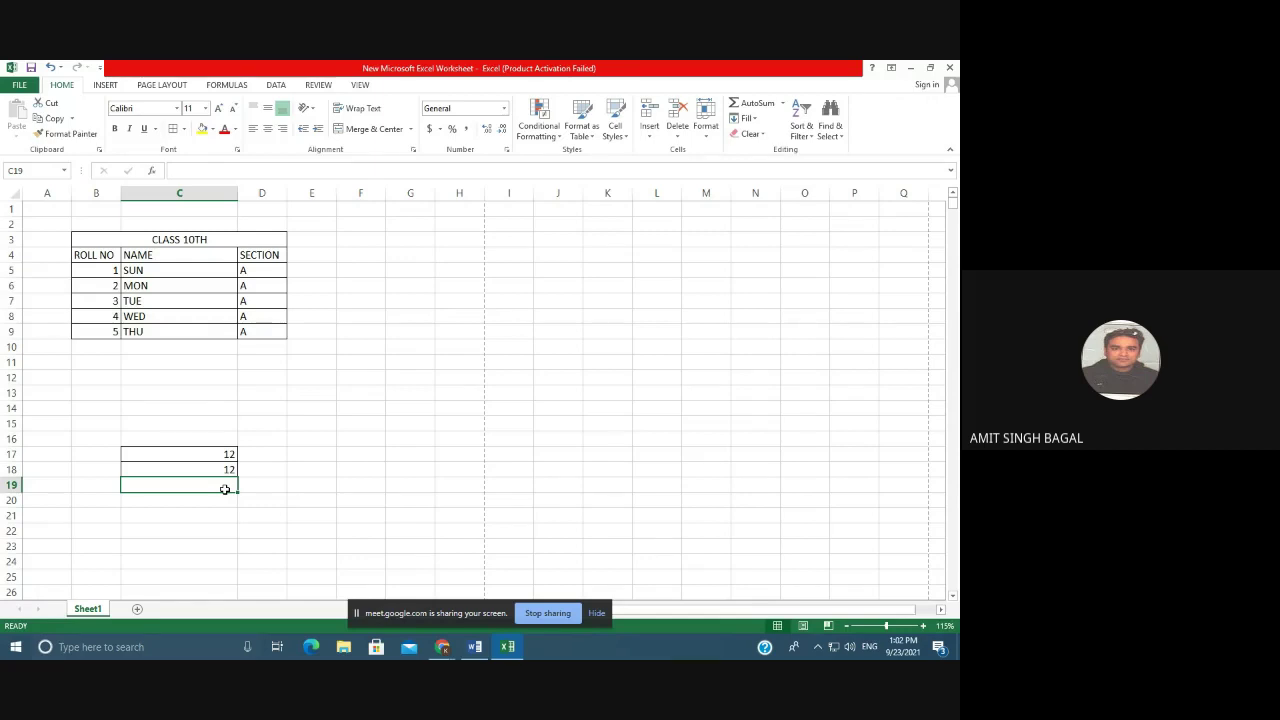
pyautogui.write('=SUM')
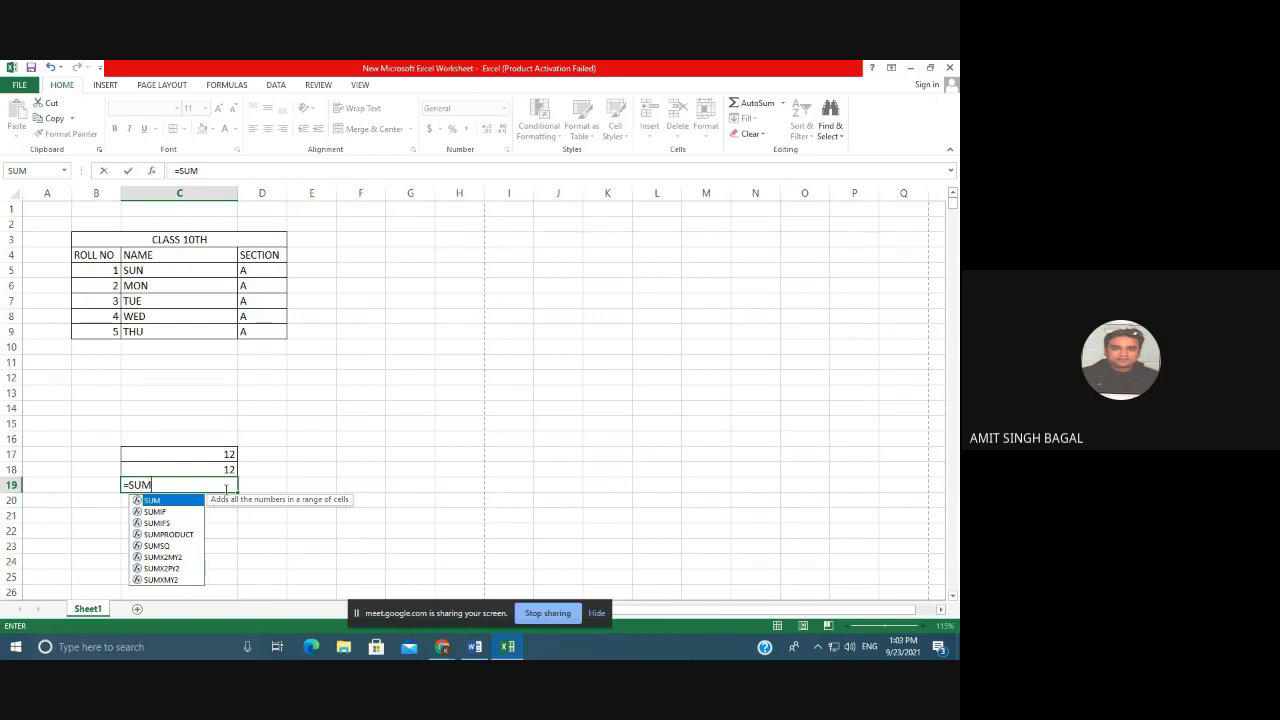
pyautogui.write('(')
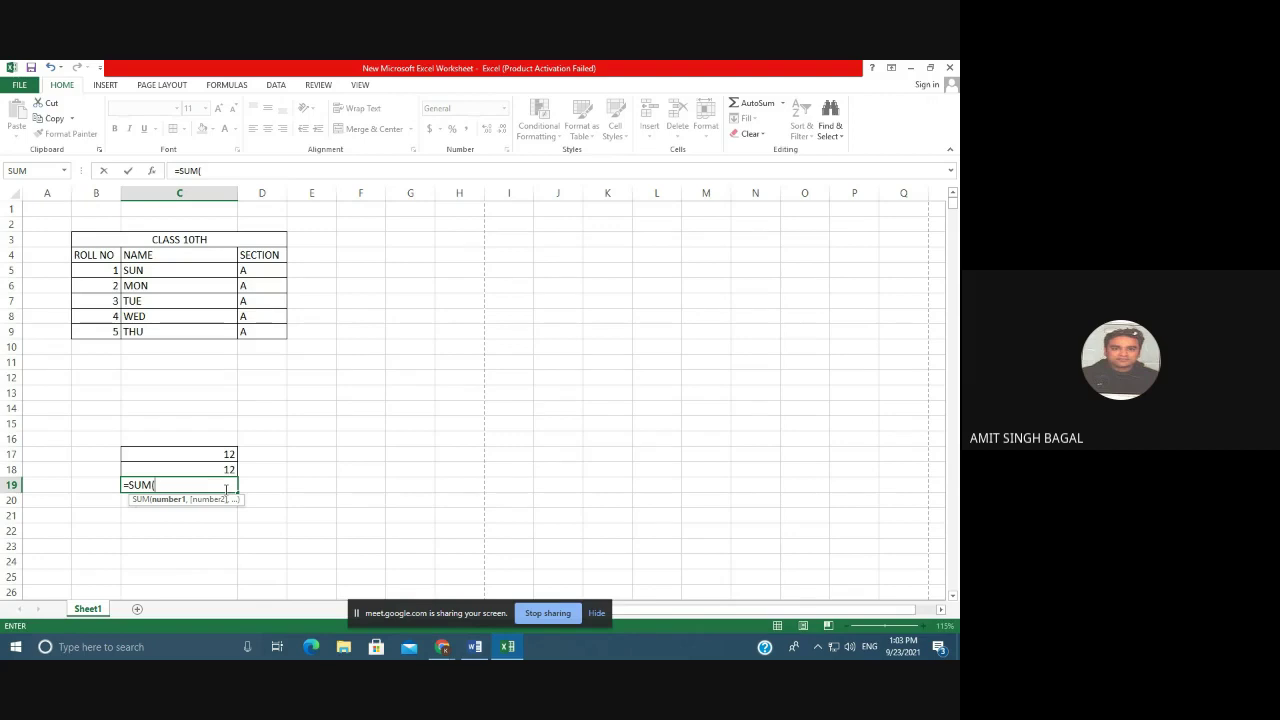
pyautogui.write('C17')
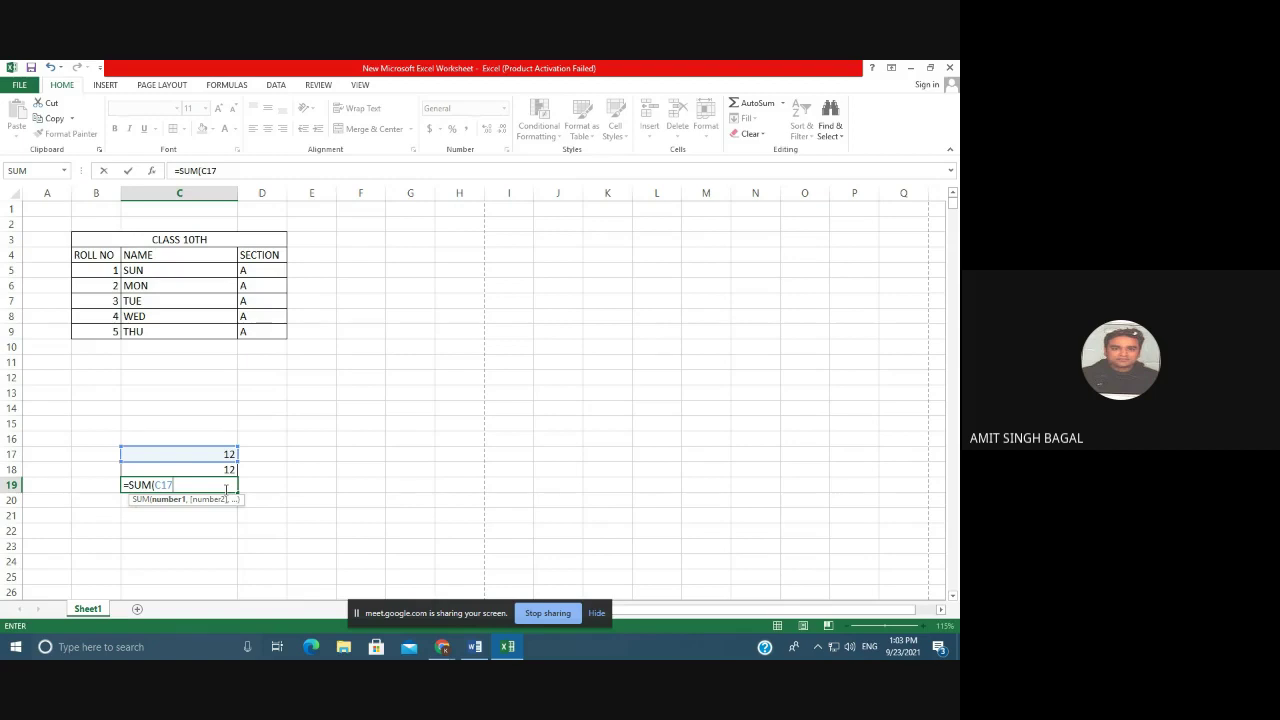
pyautogui.write(':C18')
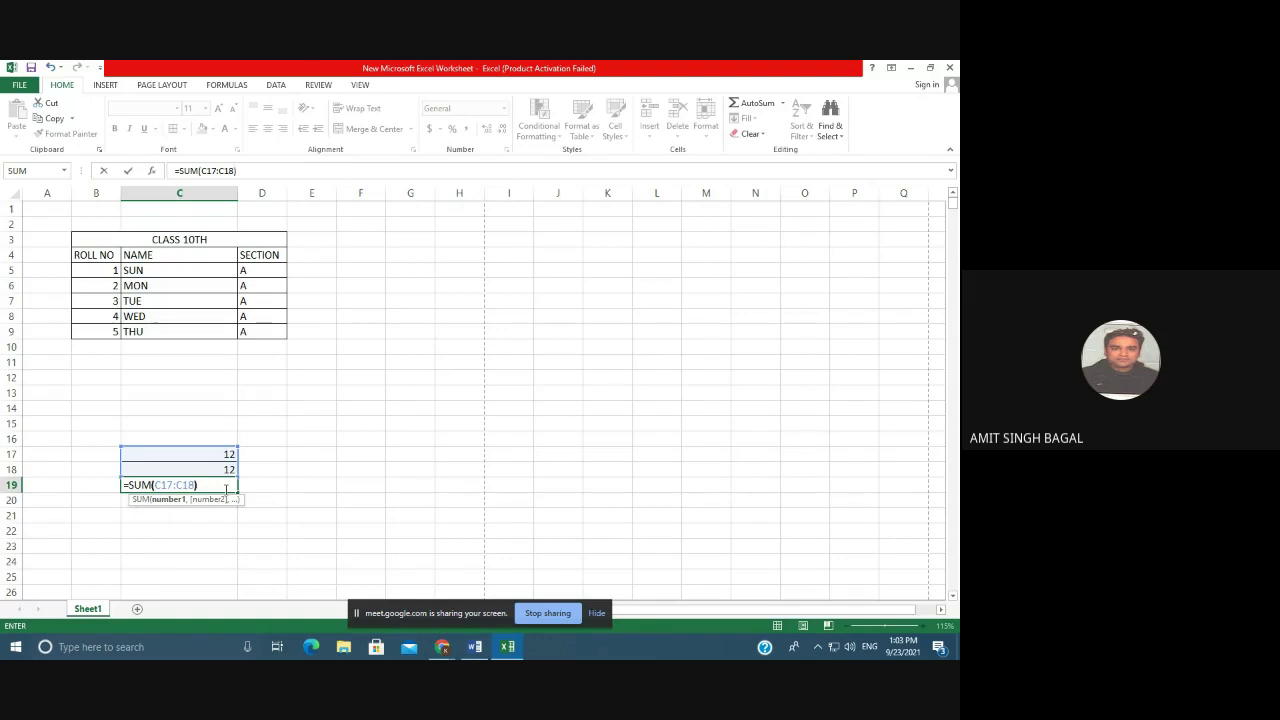
pyautogui.click(226, 488)
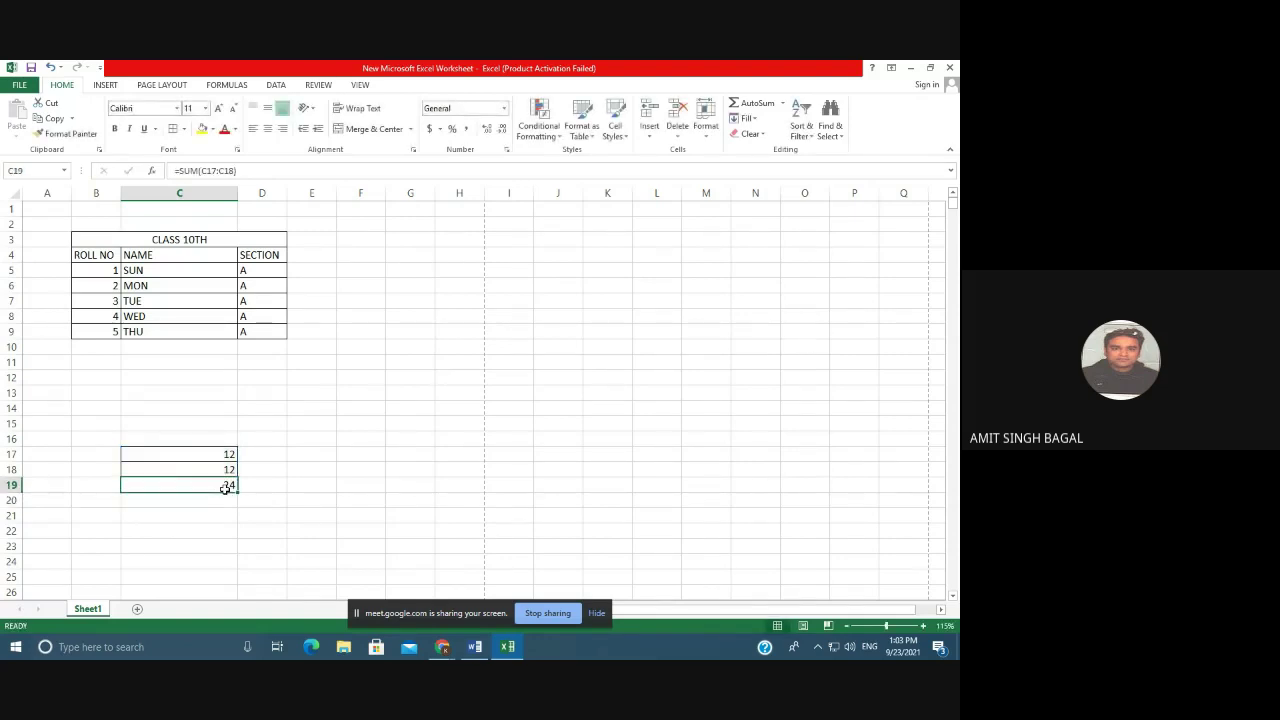
# Change the font color of the total in C19 to red.
pyautogui.click(224, 129)
pyautogui.click(370, 435)
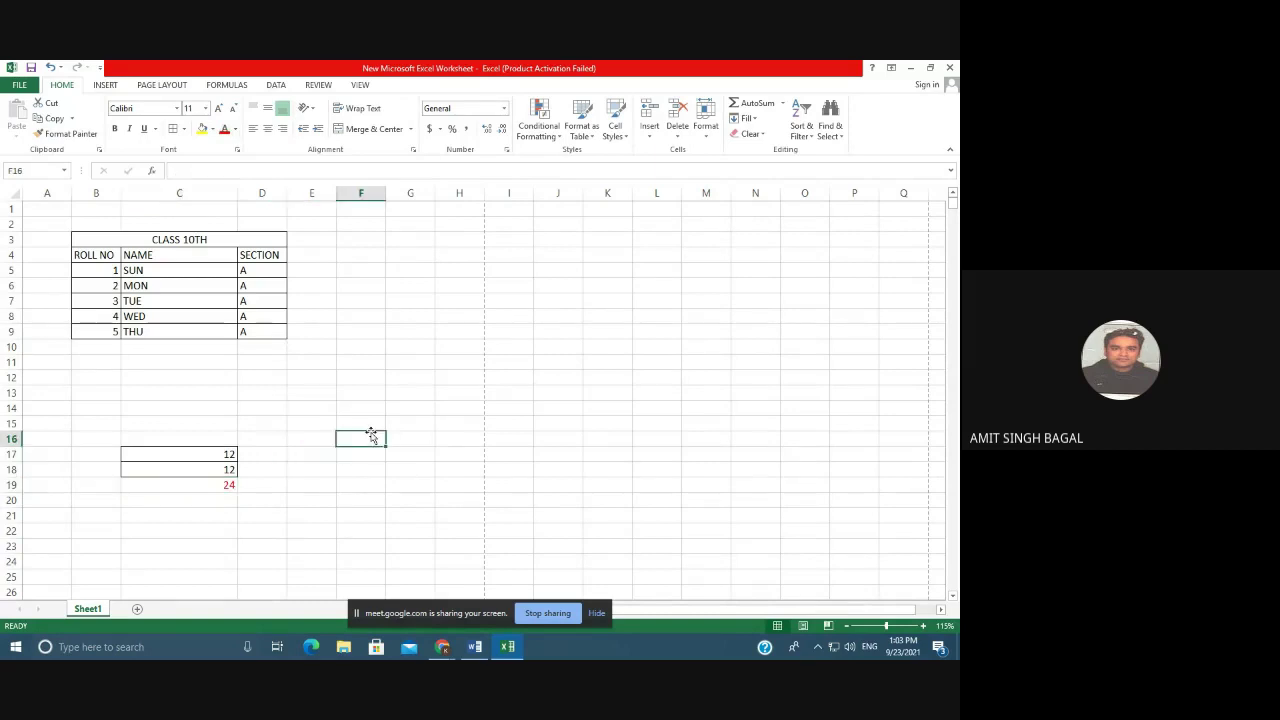
pyautogui.click(181, 487)
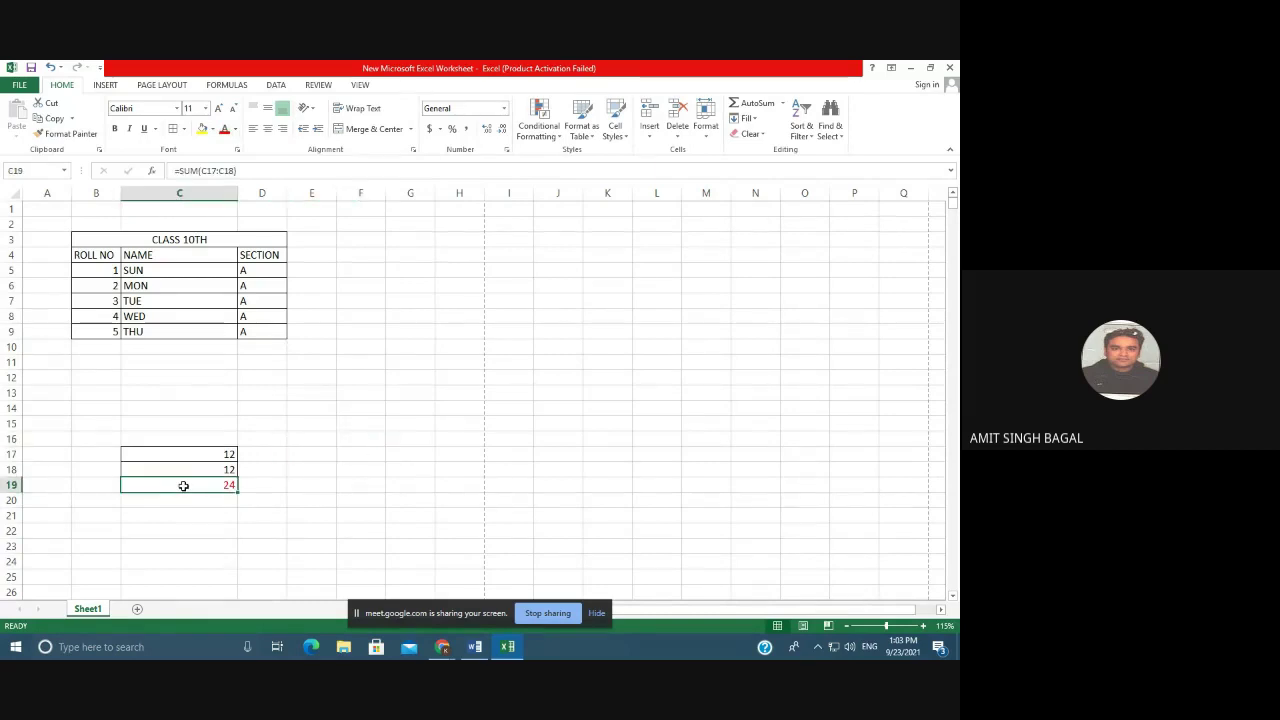
pyautogui.click(324, 496)
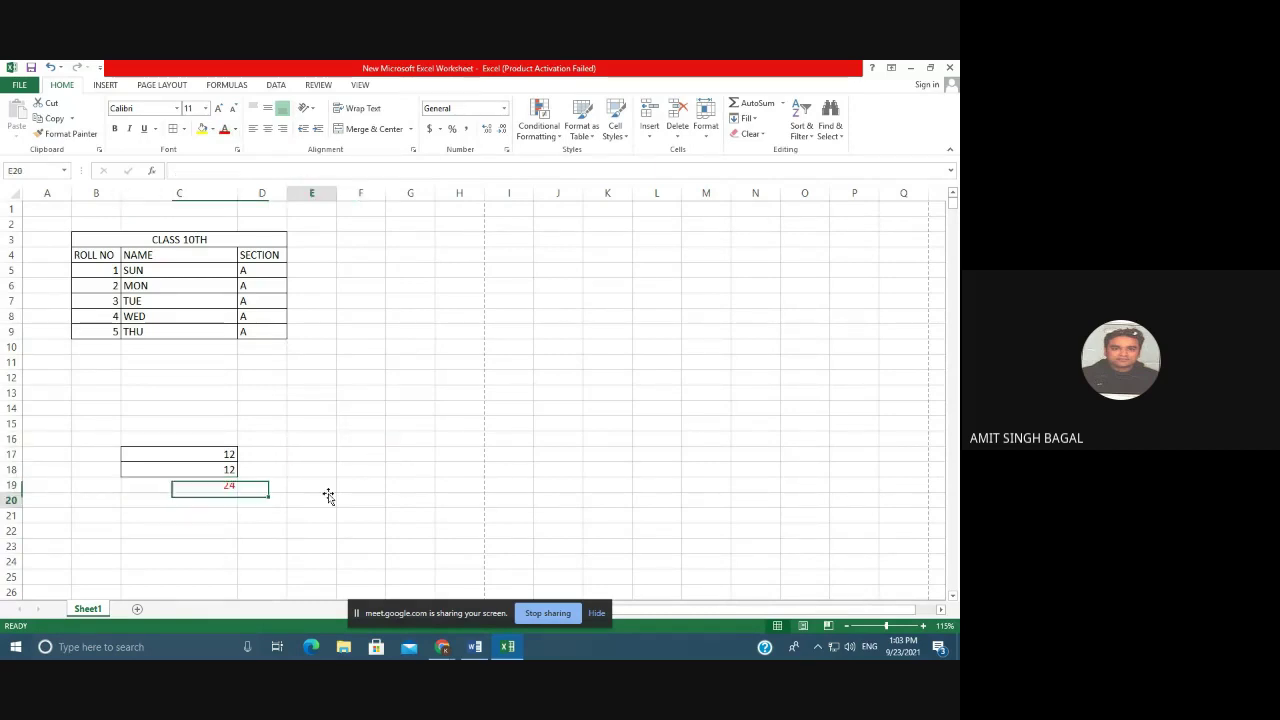
# Clear C19 and rebuild its SUM formula by picking the range C17:C18 directly on the sheet.
pyautogui.click(231, 487)
pyautogui.press('Delete')
pyautogui.write('=SUM(')
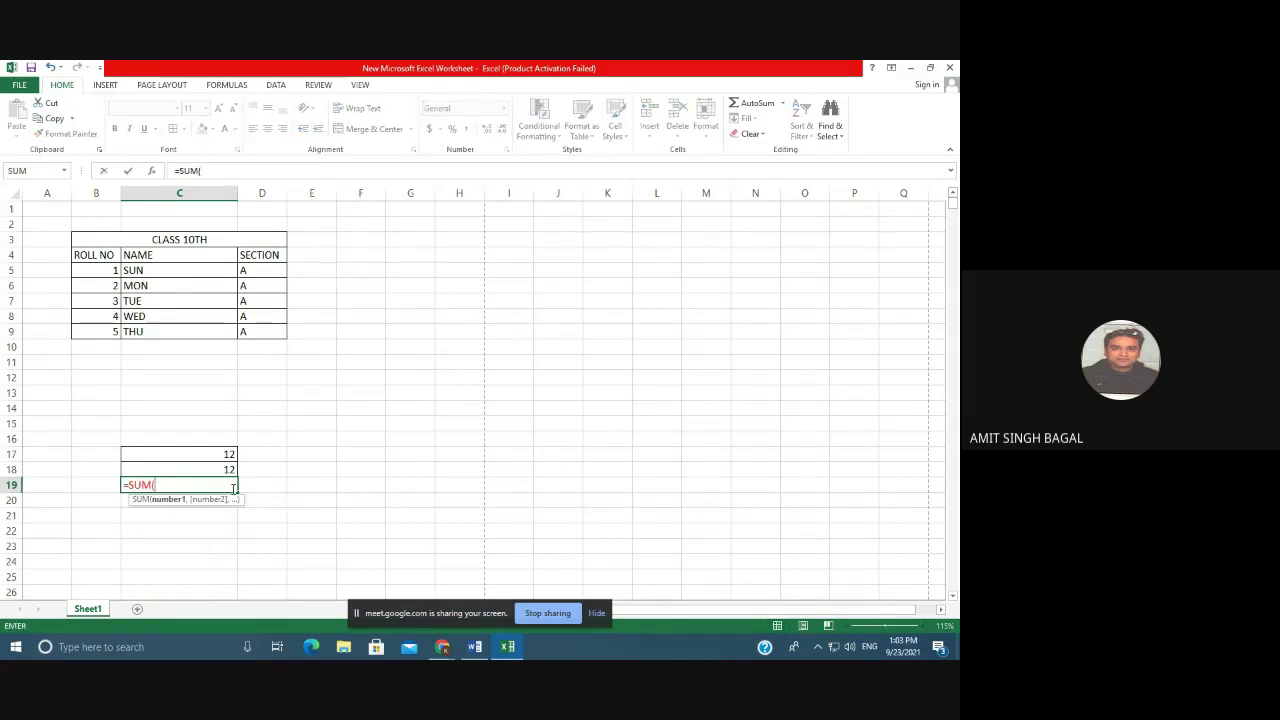
pyautogui.moveTo(220, 455); pyautogui.dragTo(222, 467)
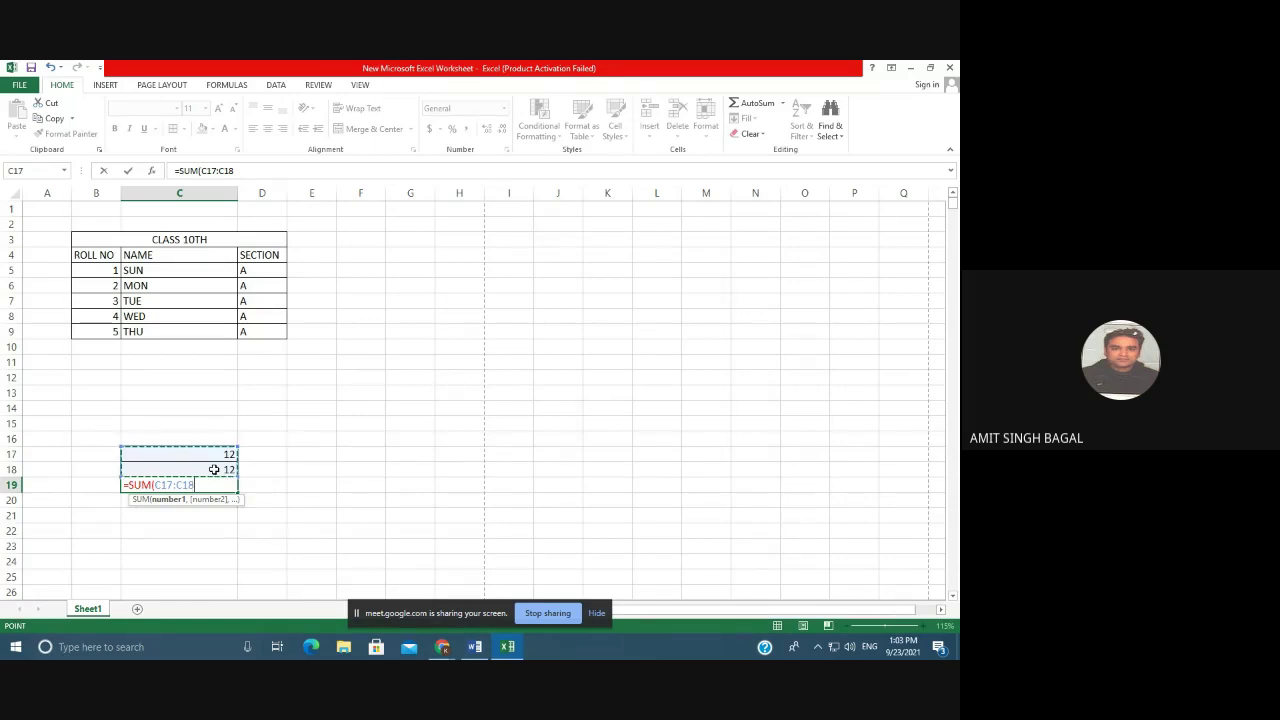
pyautogui.write(')')
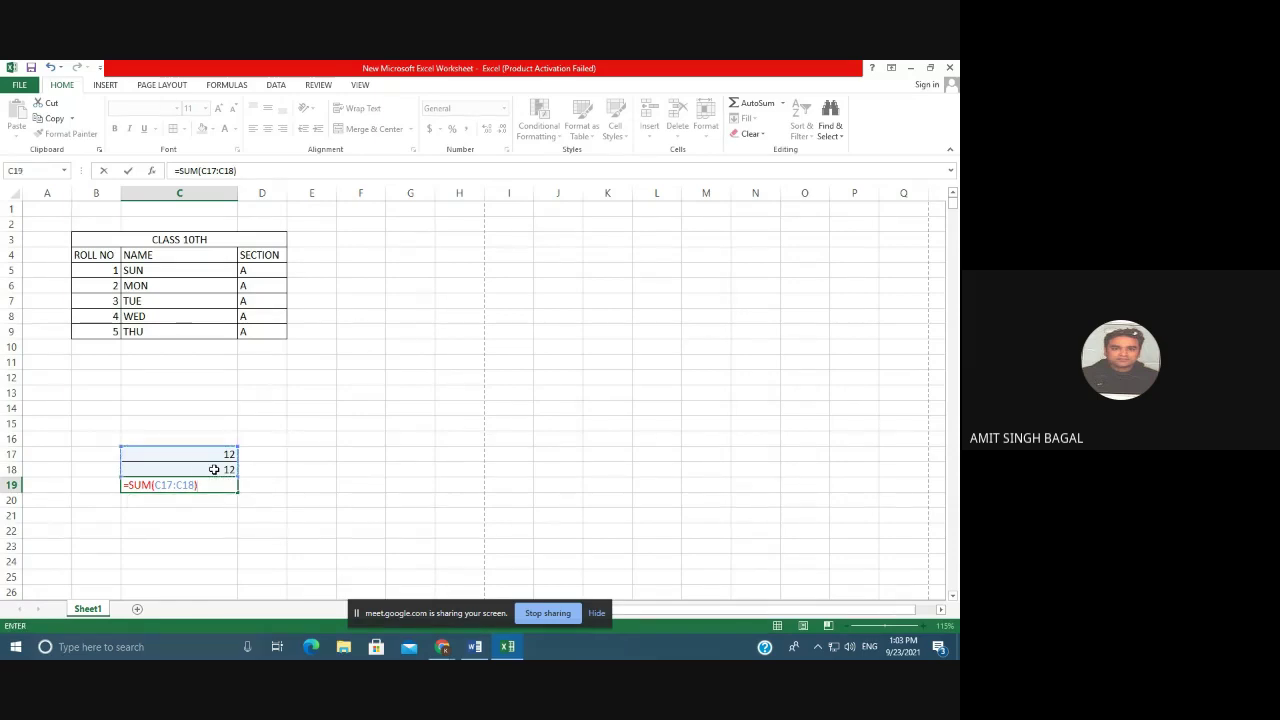
pyautogui.press('Return')
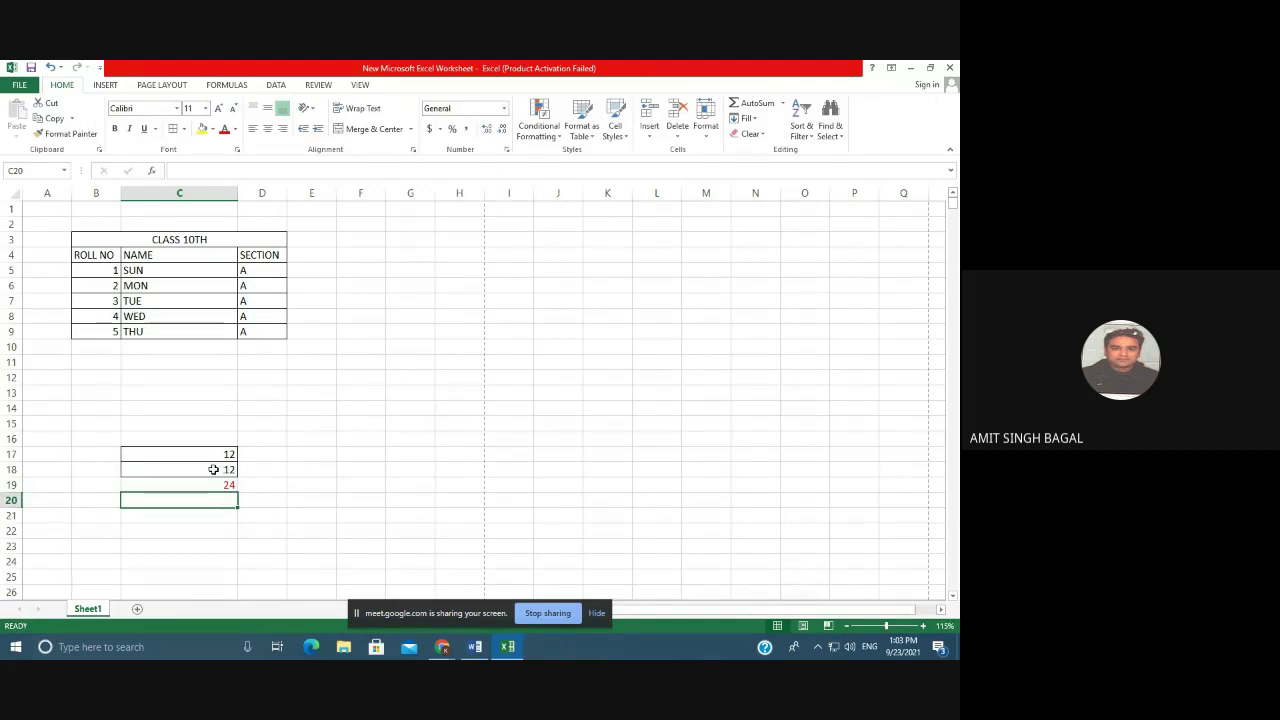
# Enter the values 12, 13, 4, 4, 54, 4 and 4 down cells F10 to F16.
pyautogui.click(358, 345)
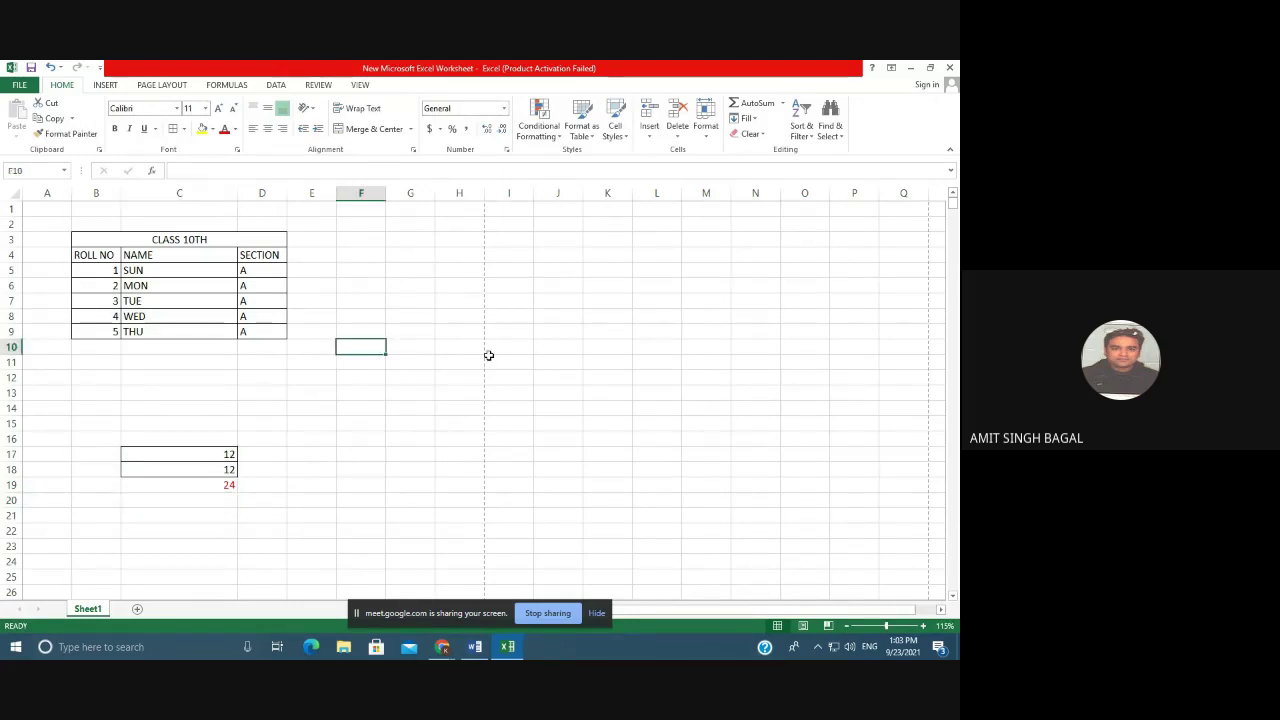
pyautogui.write('12')
pyautogui.press('Return')
pyautogui.write('12')
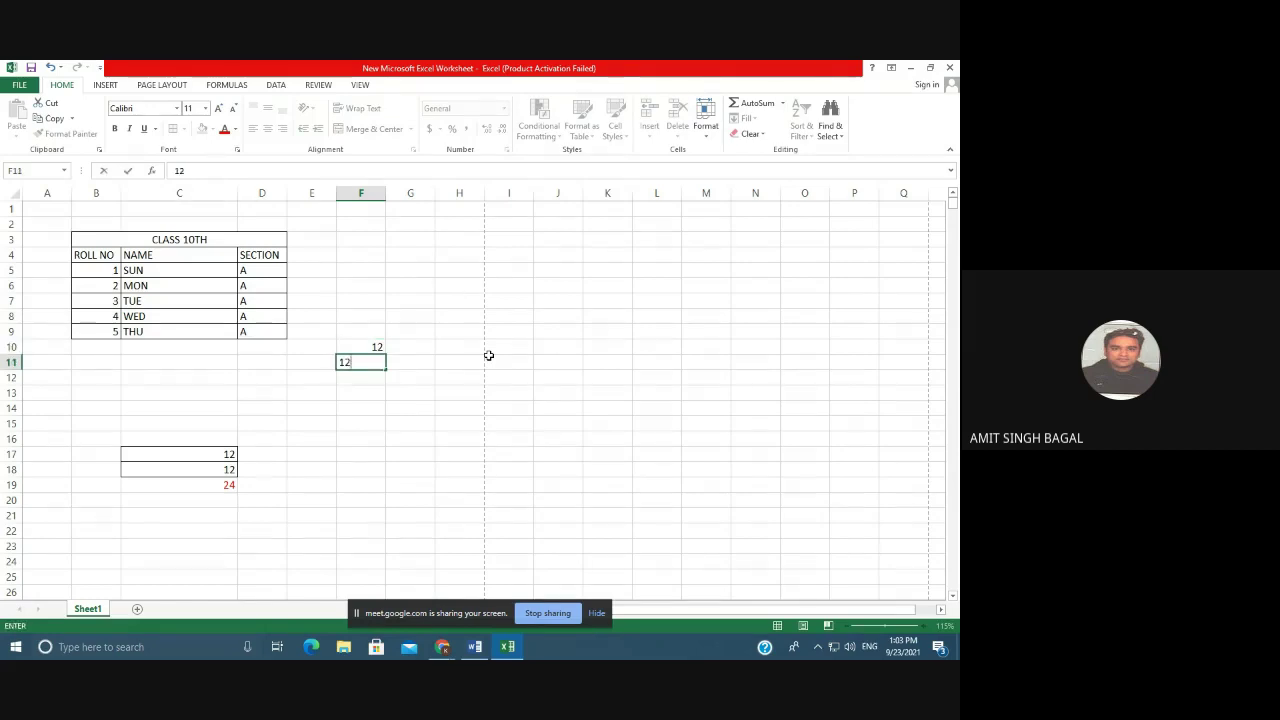
pyautogui.press('BackSpace')
pyautogui.write('3 4')
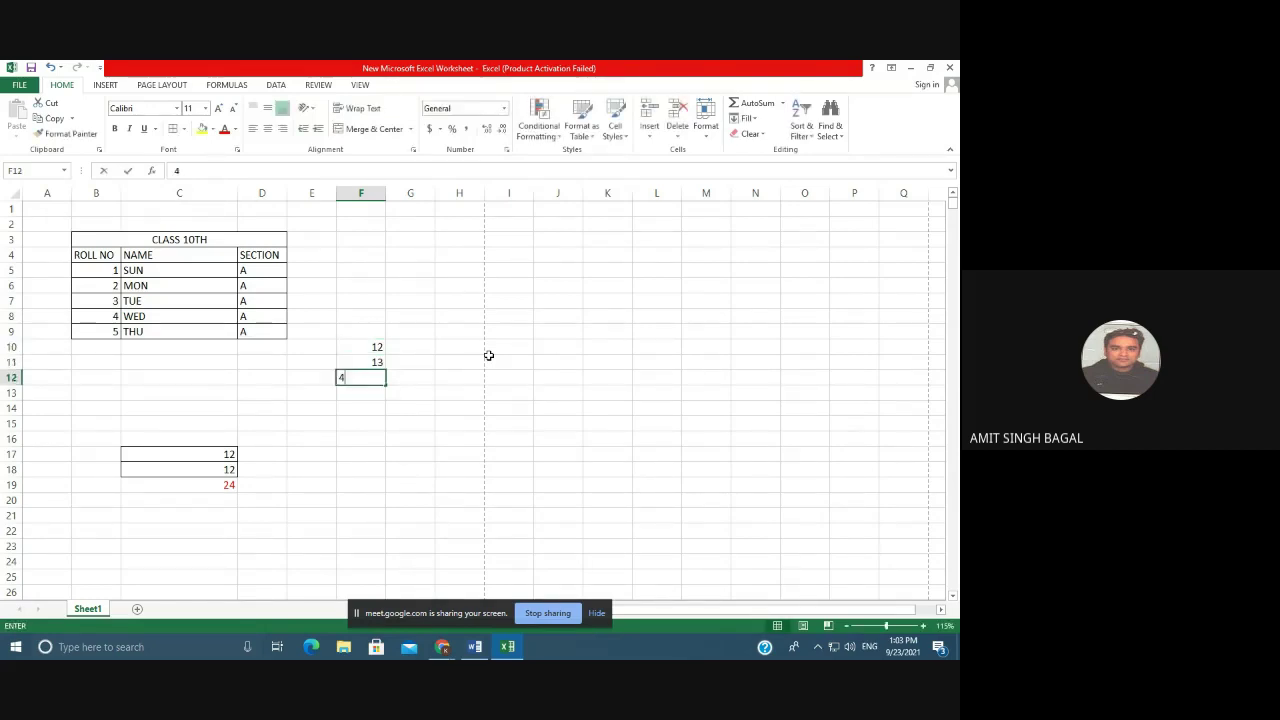
pyautogui.write(' 4 54 4 4')
# Enter the value 2 in each of the cells G10 to G16.
pyautogui.press('Up')
pyautogui.press('Up')
pyautogui.press('Up')
pyautogui.press('Up')
pyautogui.press('Up')
pyautogui.press('Up')
pyautogui.press('Up')
pyautogui.press('Right')
pyautogui.write('2 2 2 2 2 2 2')
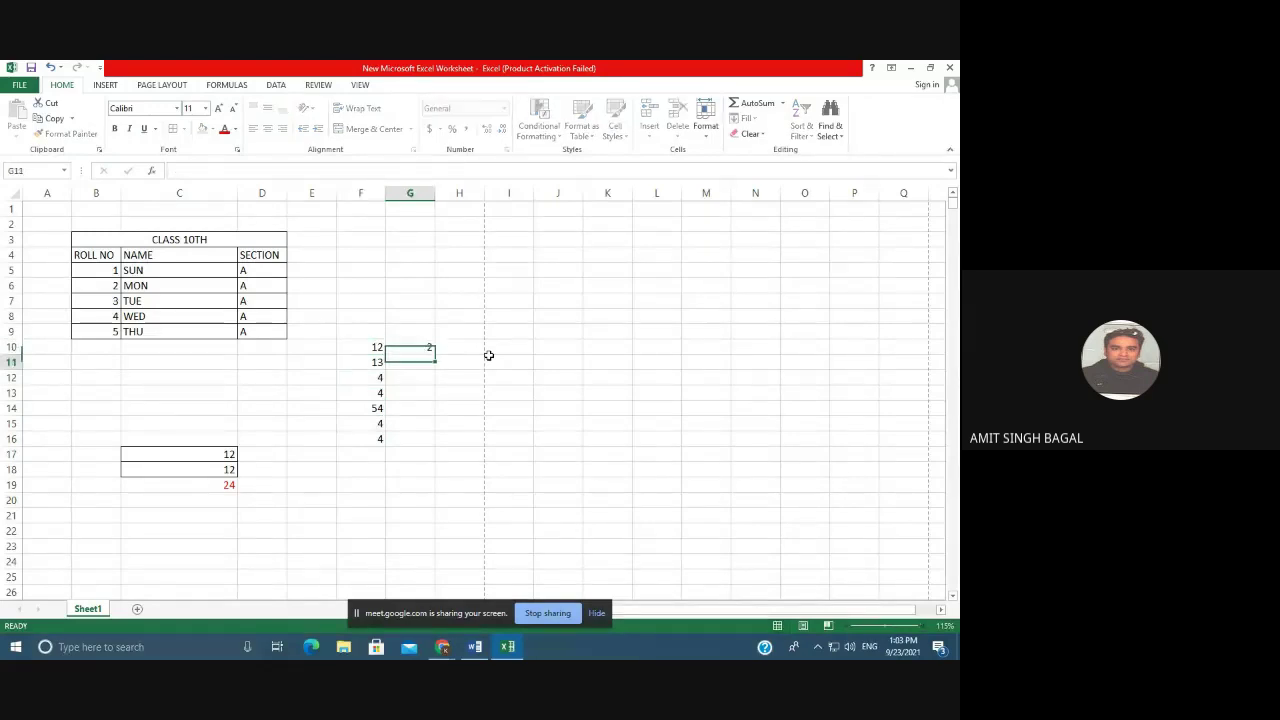
# Enter the multiplication formula =F10*G10 in cell H10, picking F10 and G10 as references.
pyautogui.press('Up')
pyautogui.press('Up')
pyautogui.press('Up')
pyautogui.press('Up')
pyautogui.press('Up')
pyautogui.press('Up')
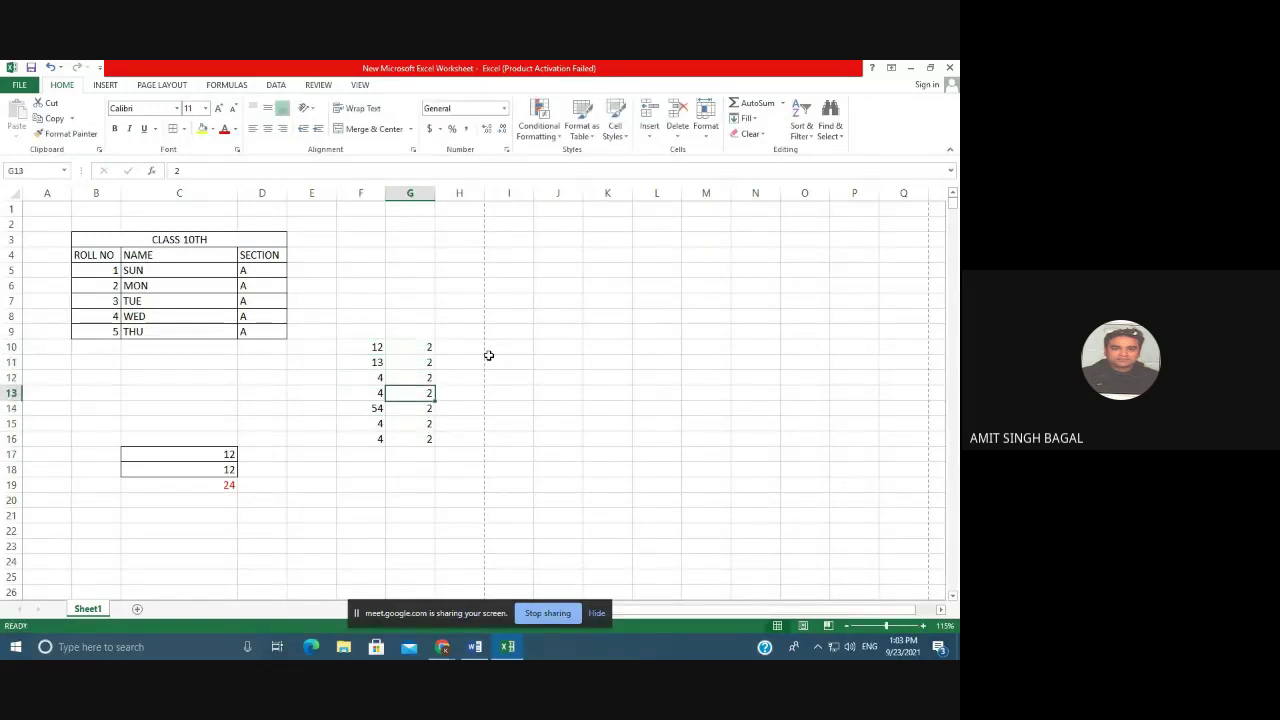
pyautogui.press('Right')
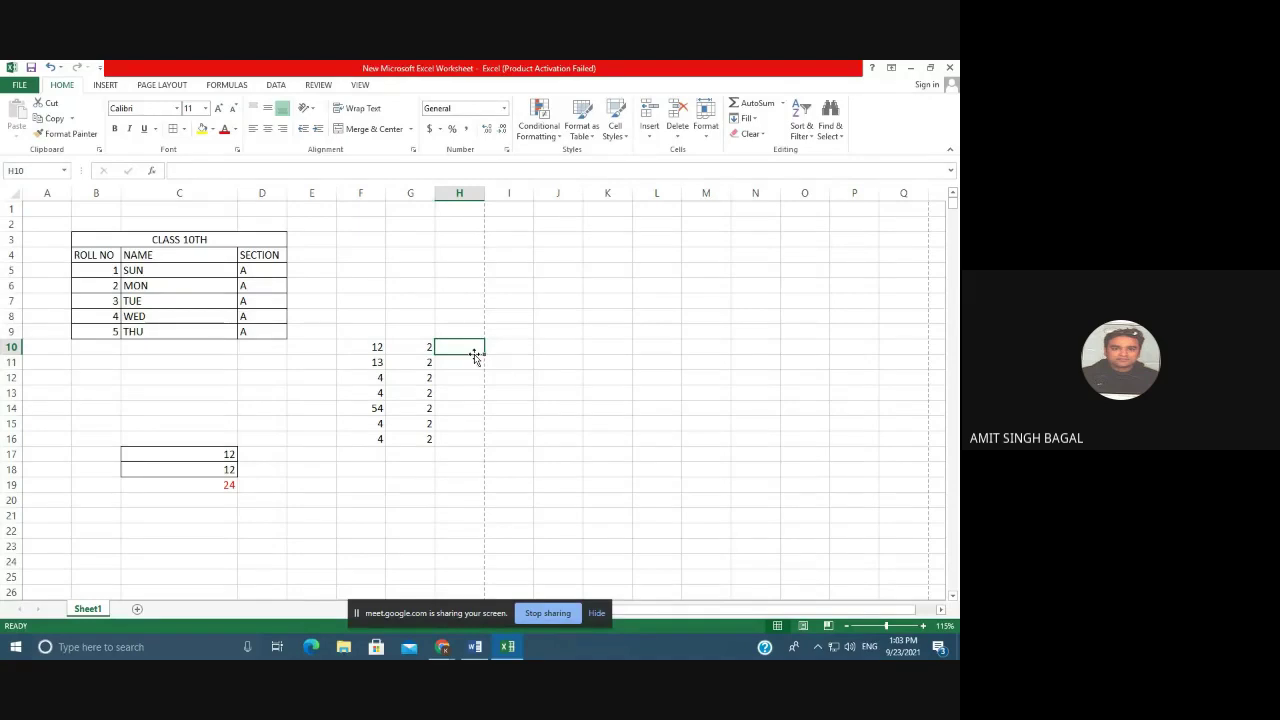
pyautogui.click(375, 349)
pyautogui.click(418, 346)
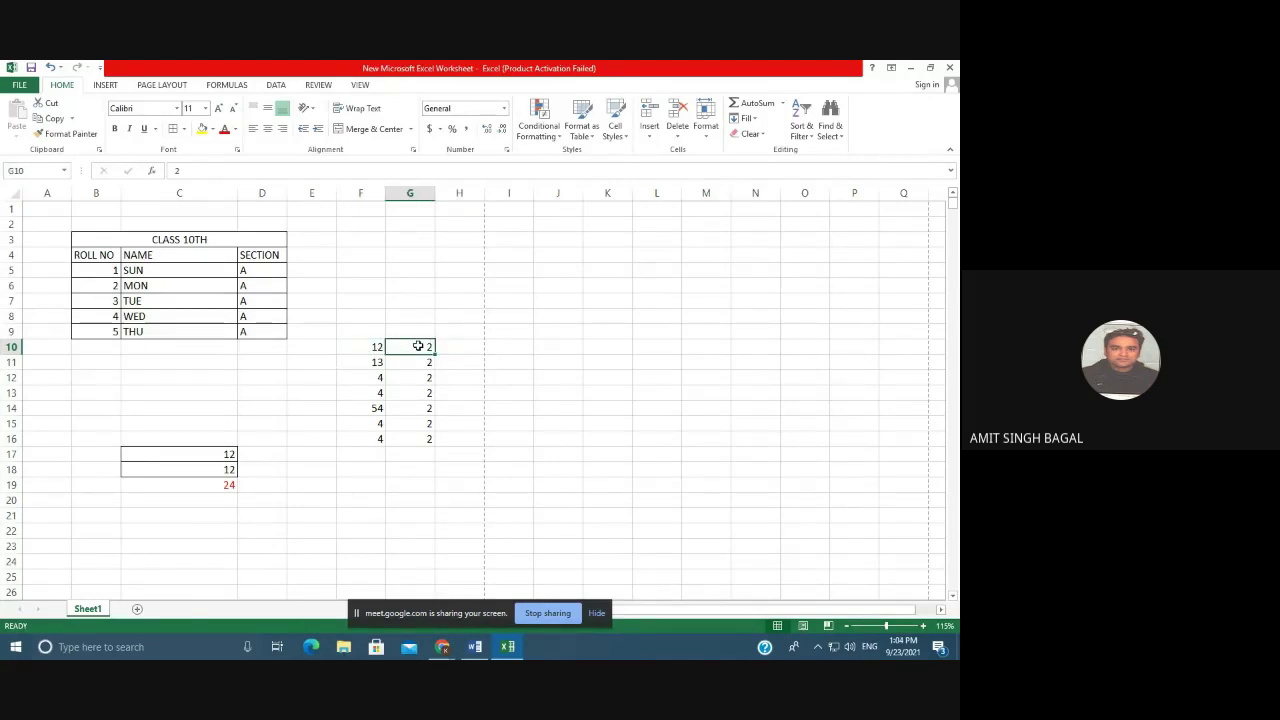
pyautogui.click(452, 349)
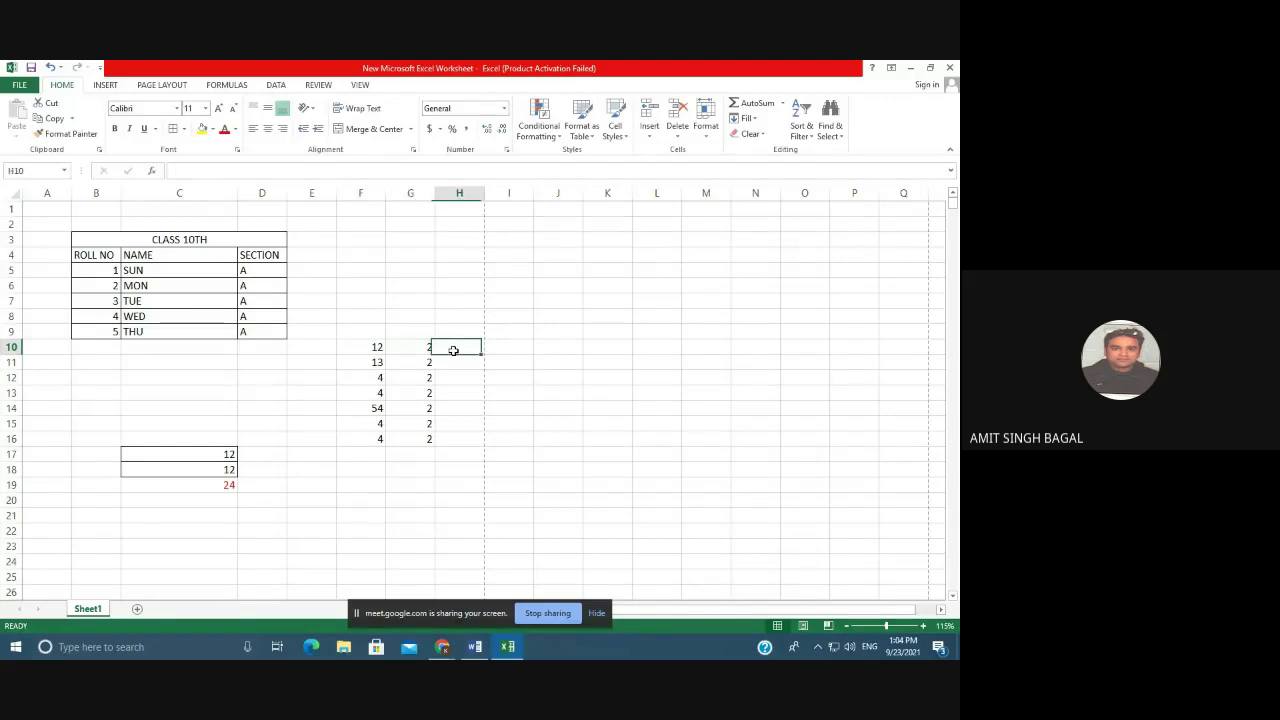
pyautogui.write('=')
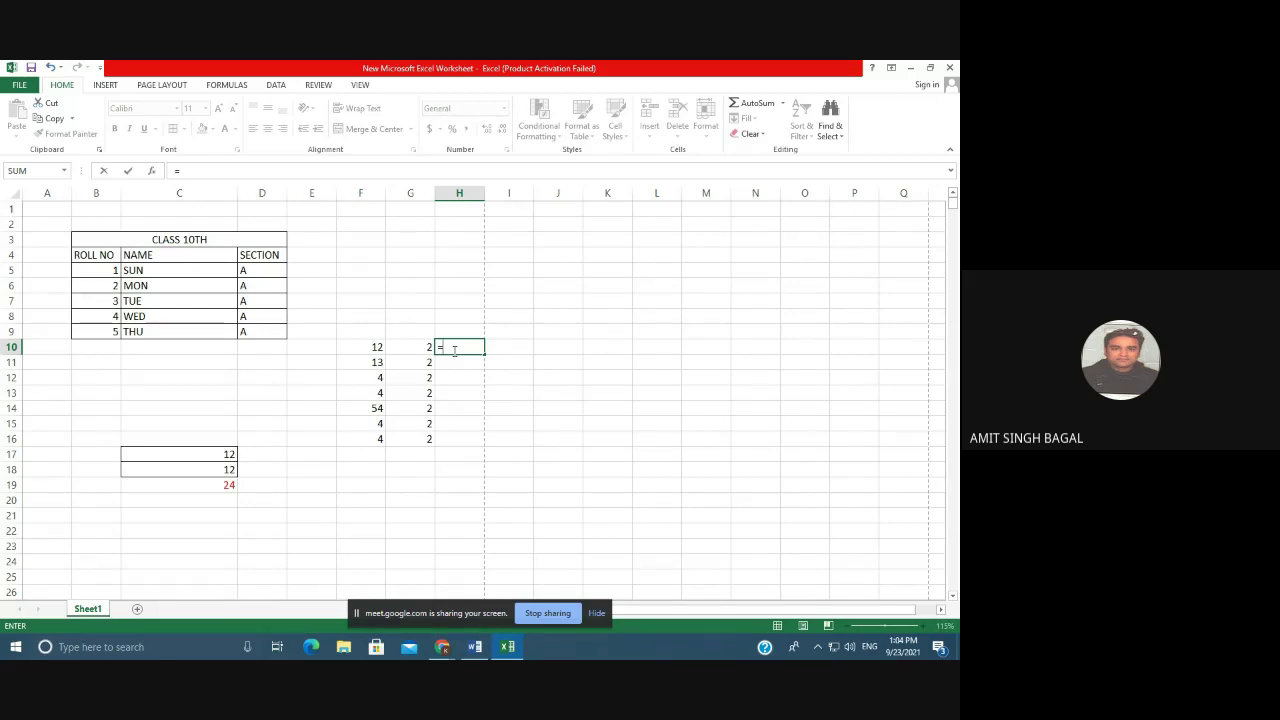
pyautogui.click(372, 345)
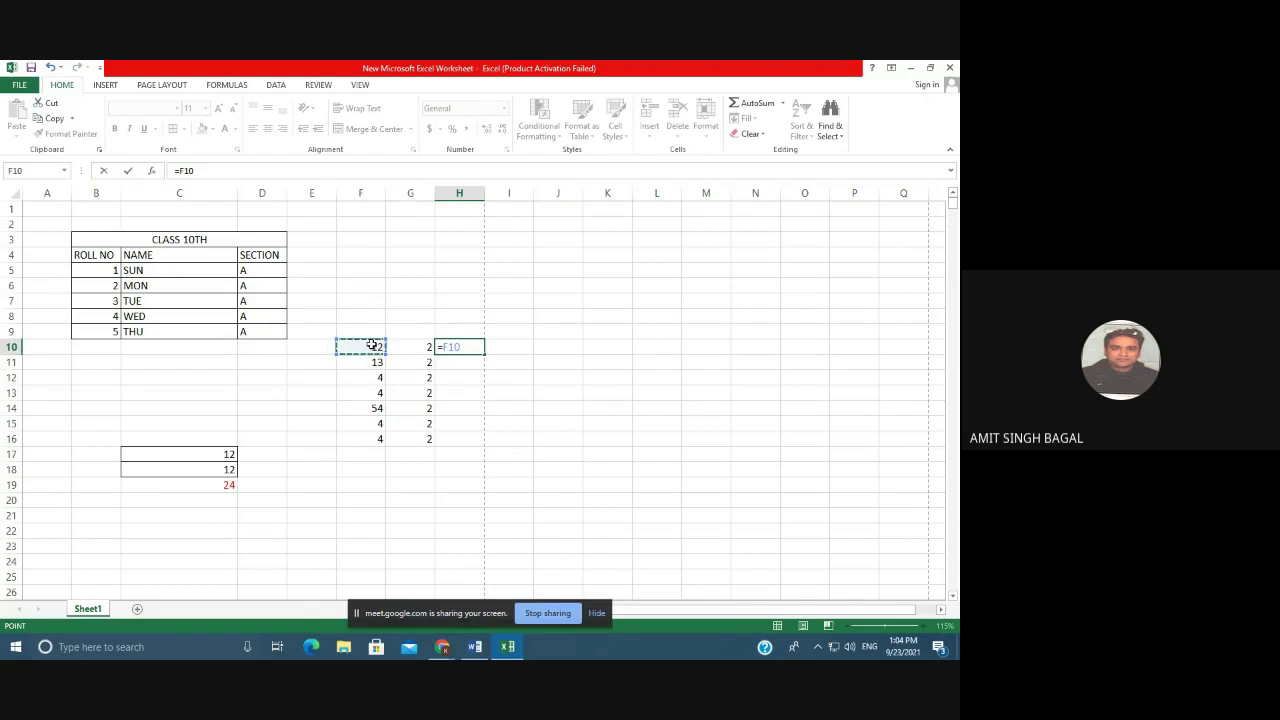
pyautogui.write('*')
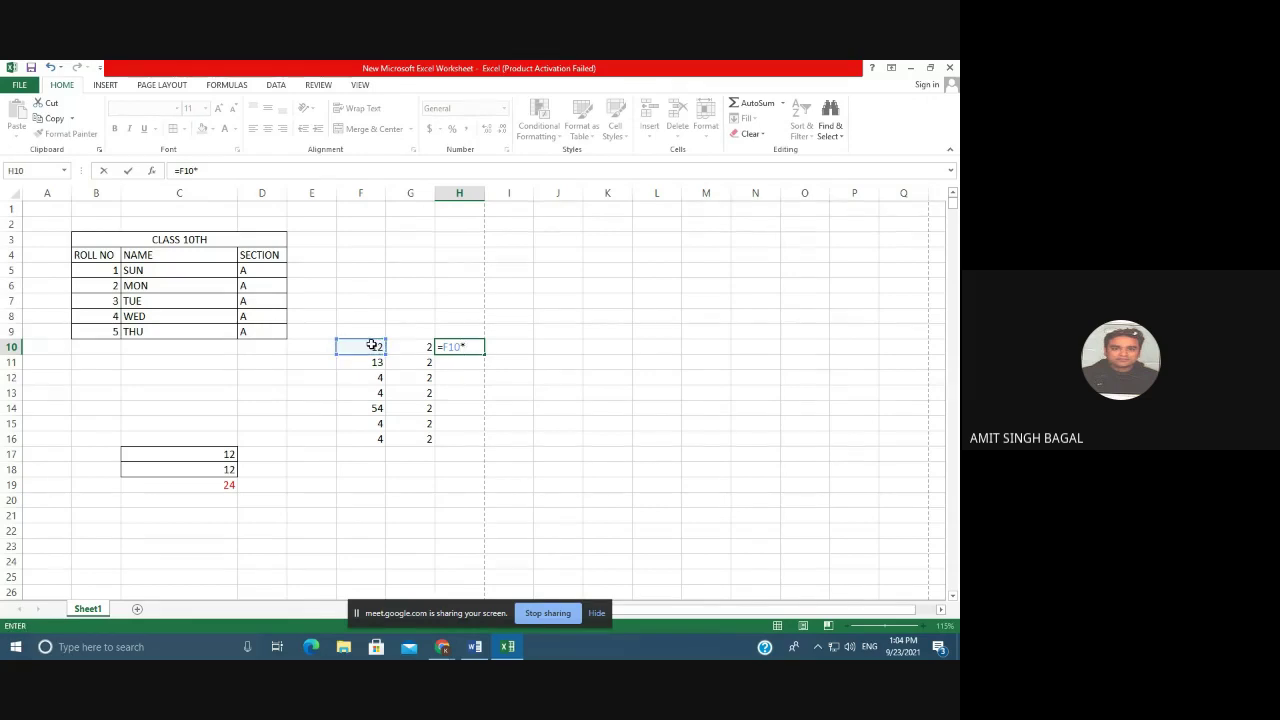
pyautogui.click(422, 345)
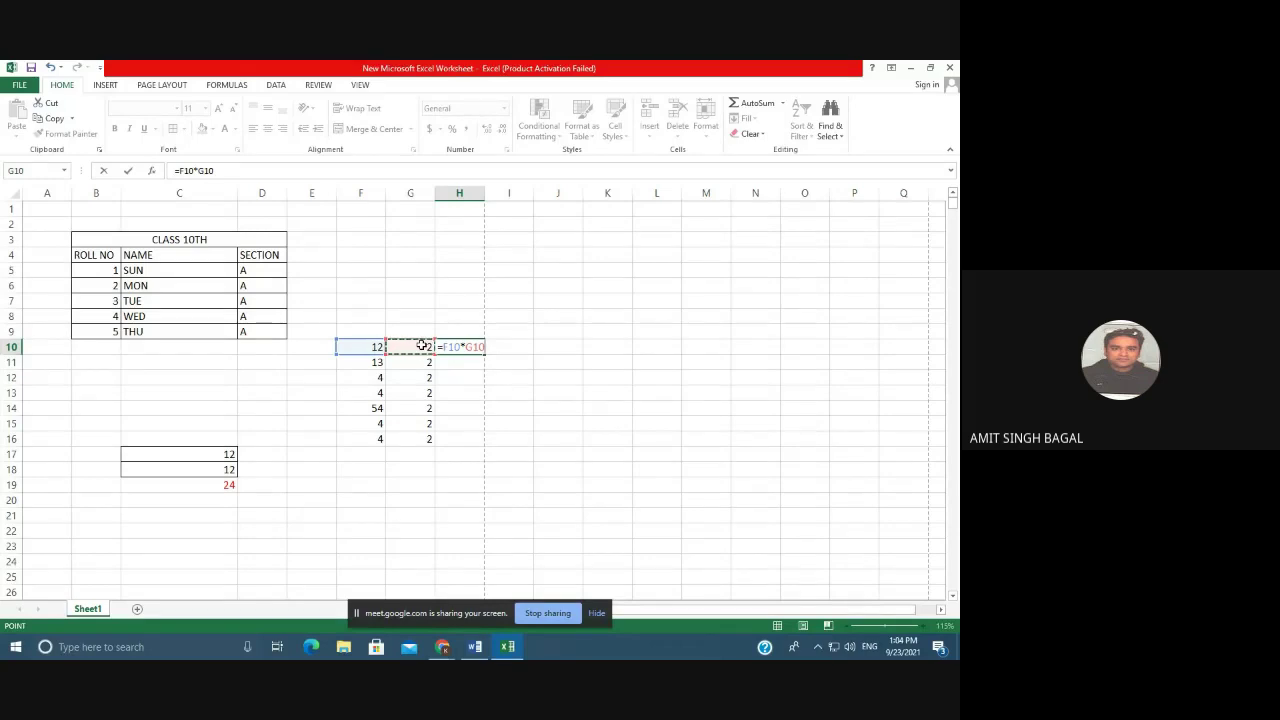
pyautogui.press('Return')
# Fill the multiplication formula from H10 down to H16.
pyautogui.click(472, 345)
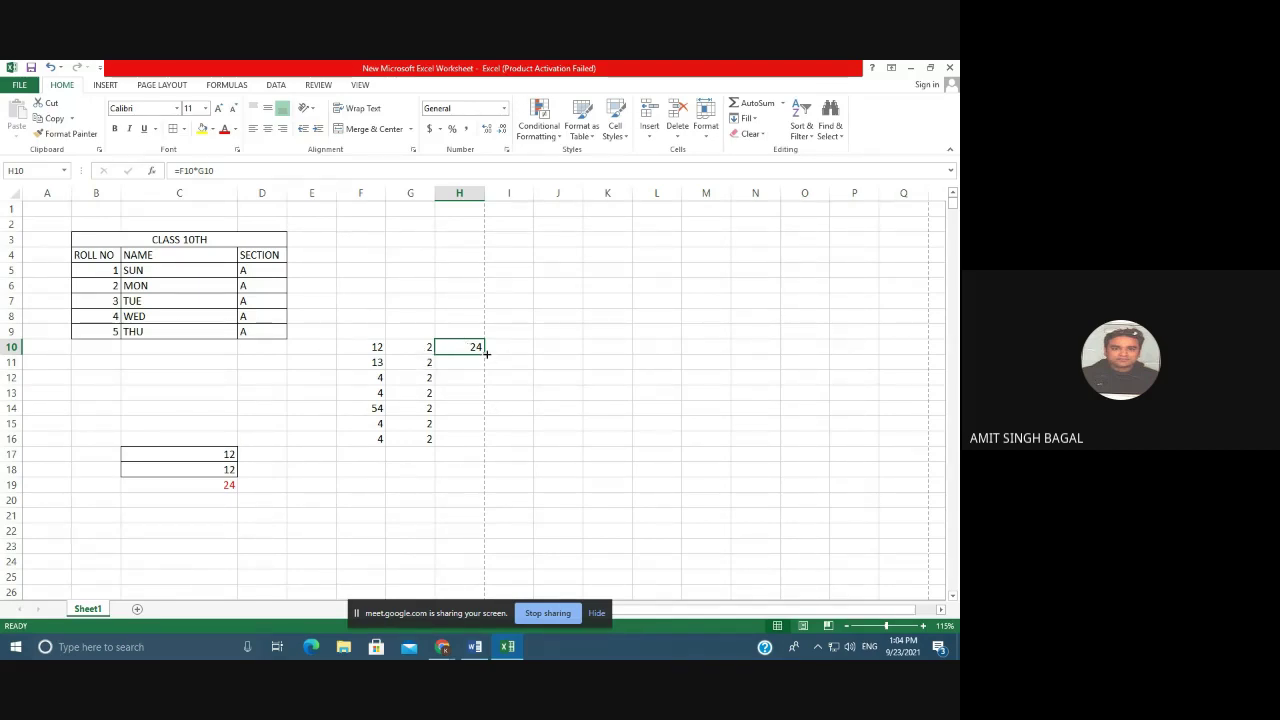
pyautogui.moveTo(485, 355); pyautogui.dragTo(485, 446)
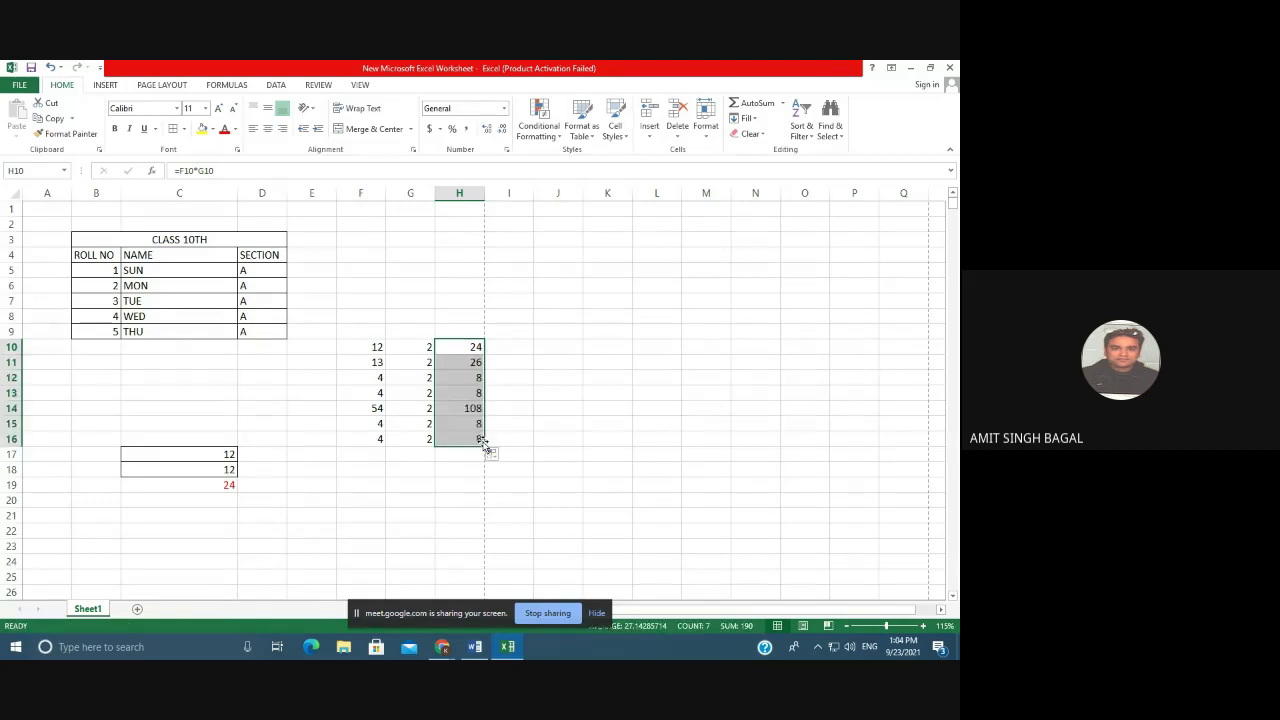
pyautogui.click(512, 422)
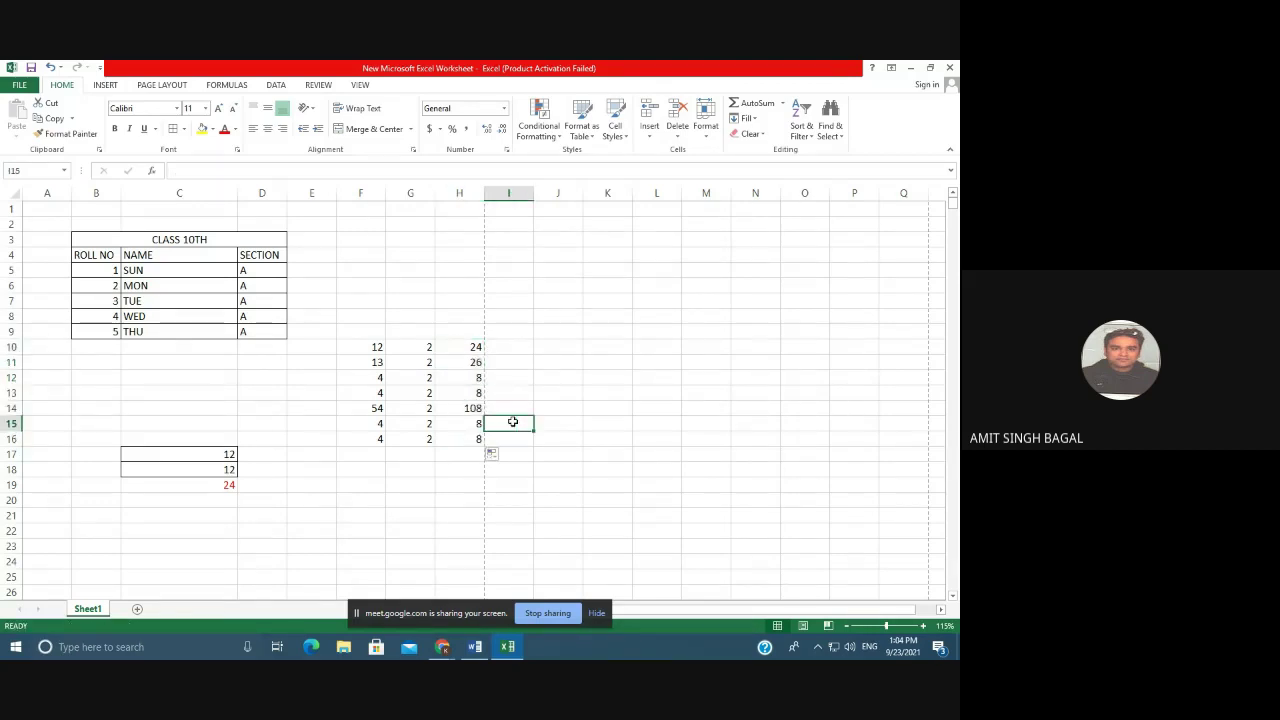
pyautogui.click(395, 366)
pyautogui.press('Down')
pyautogui.press('Down')
pyautogui.press('Down')
pyautogui.press('Down')
pyautogui.press('Down')
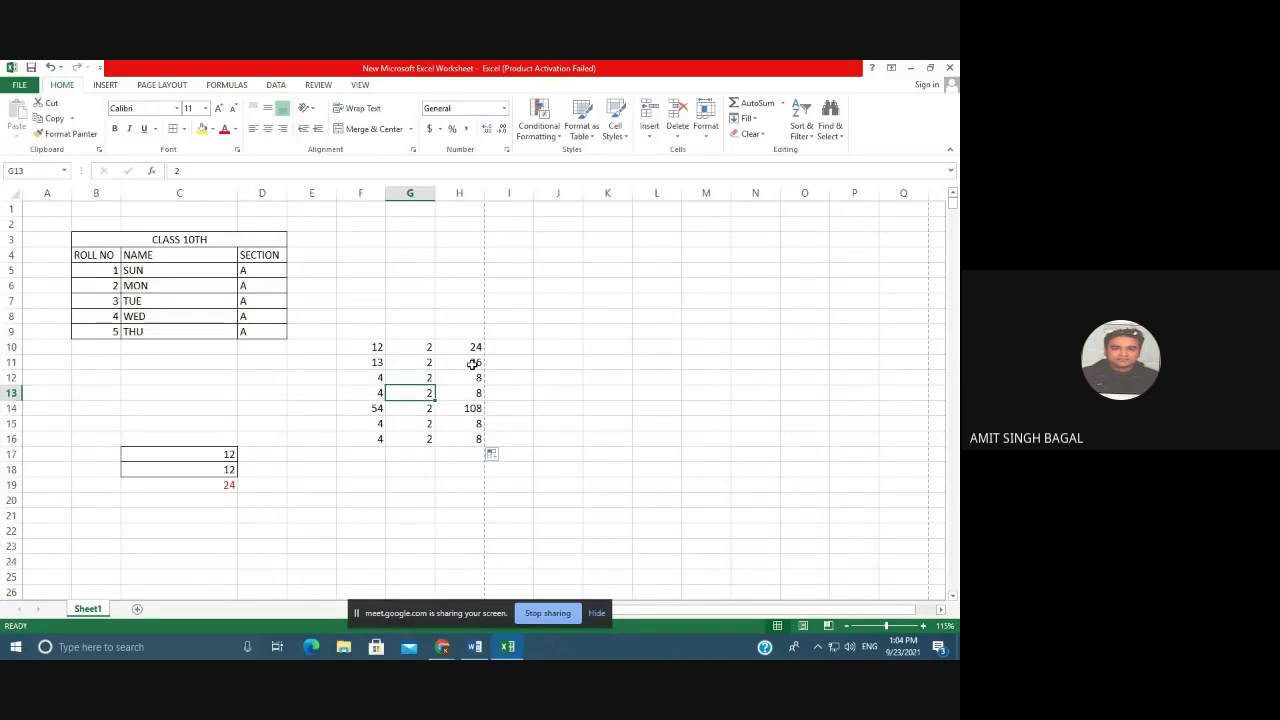
pyautogui.press('Right')
pyautogui.press('Right')
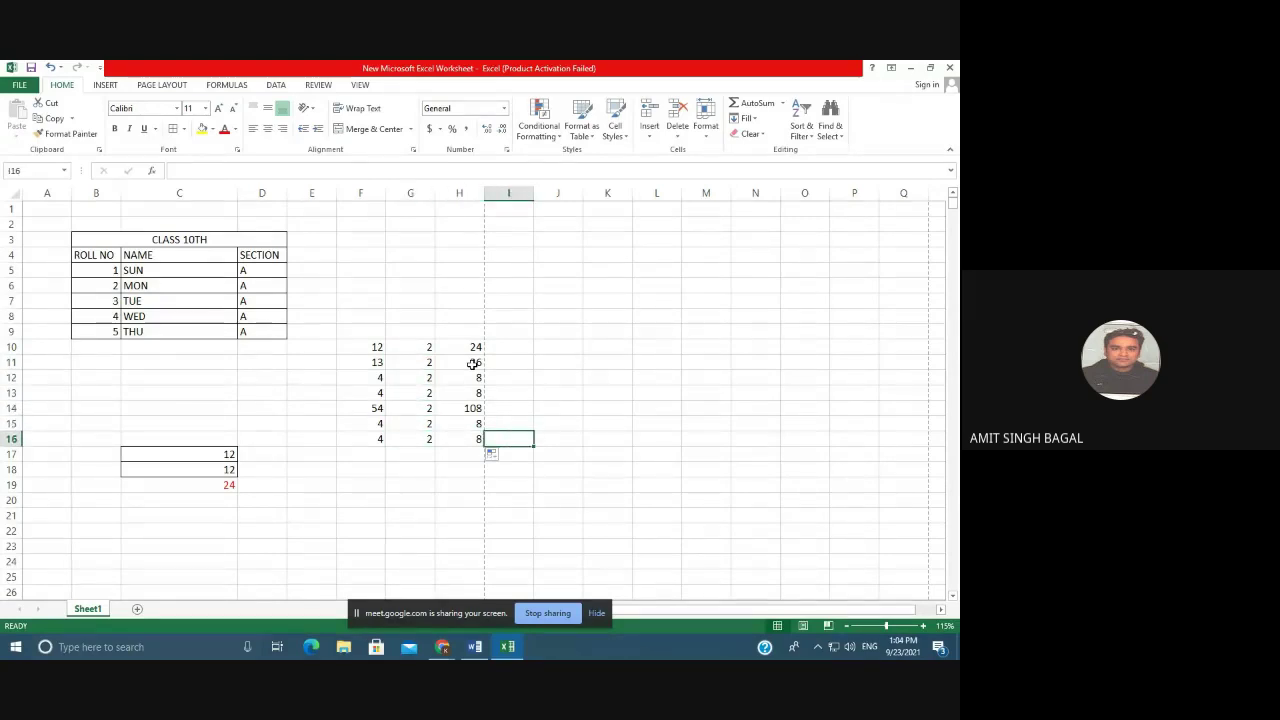
pyautogui.press('Left')
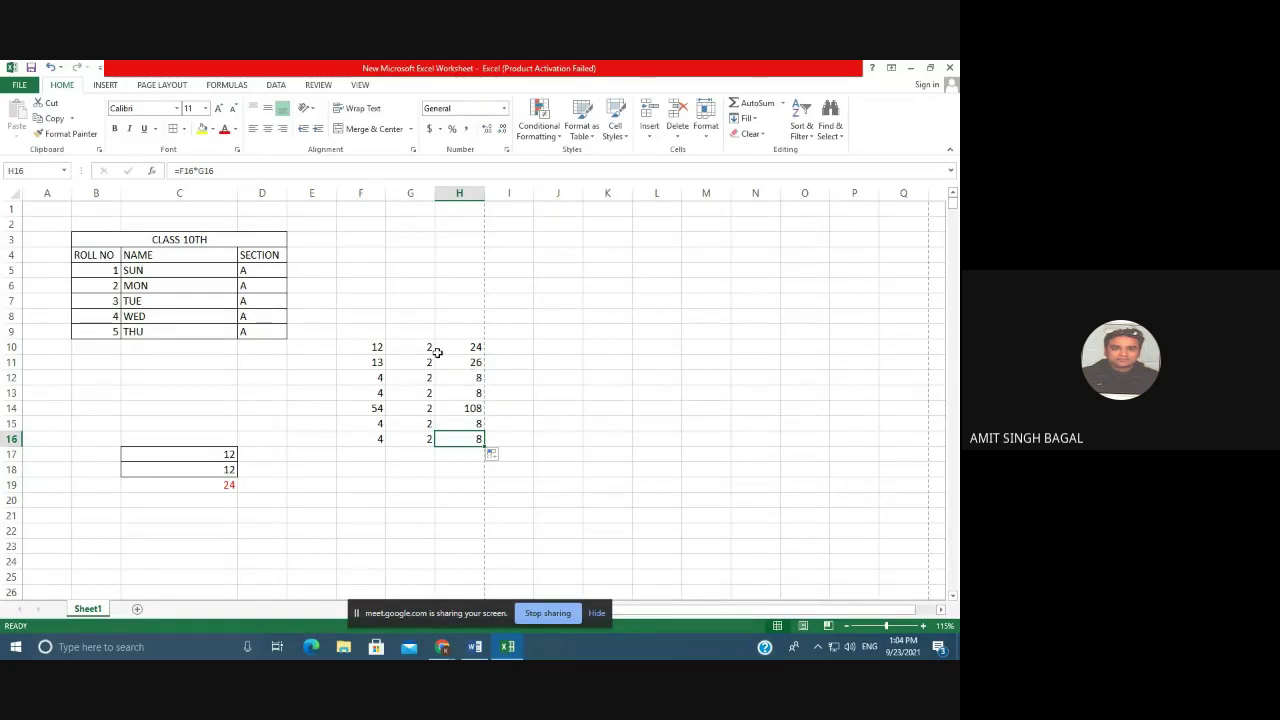
# Clear the multiplication results in H10:H16 and the multipliers in G10:G16.
pyautogui.moveTo(438, 351); pyautogui.dragTo(443, 437)
pyautogui.press('Delete')
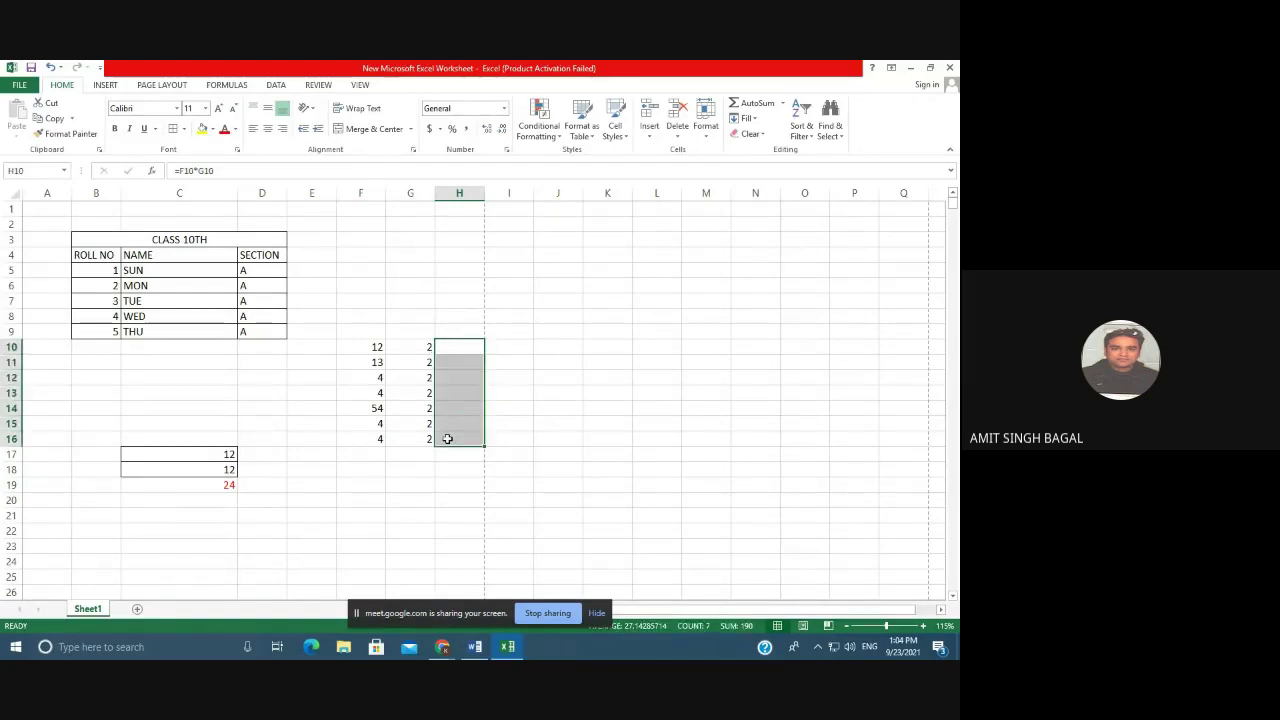
pyautogui.moveTo(424, 342); pyautogui.dragTo(430, 440)
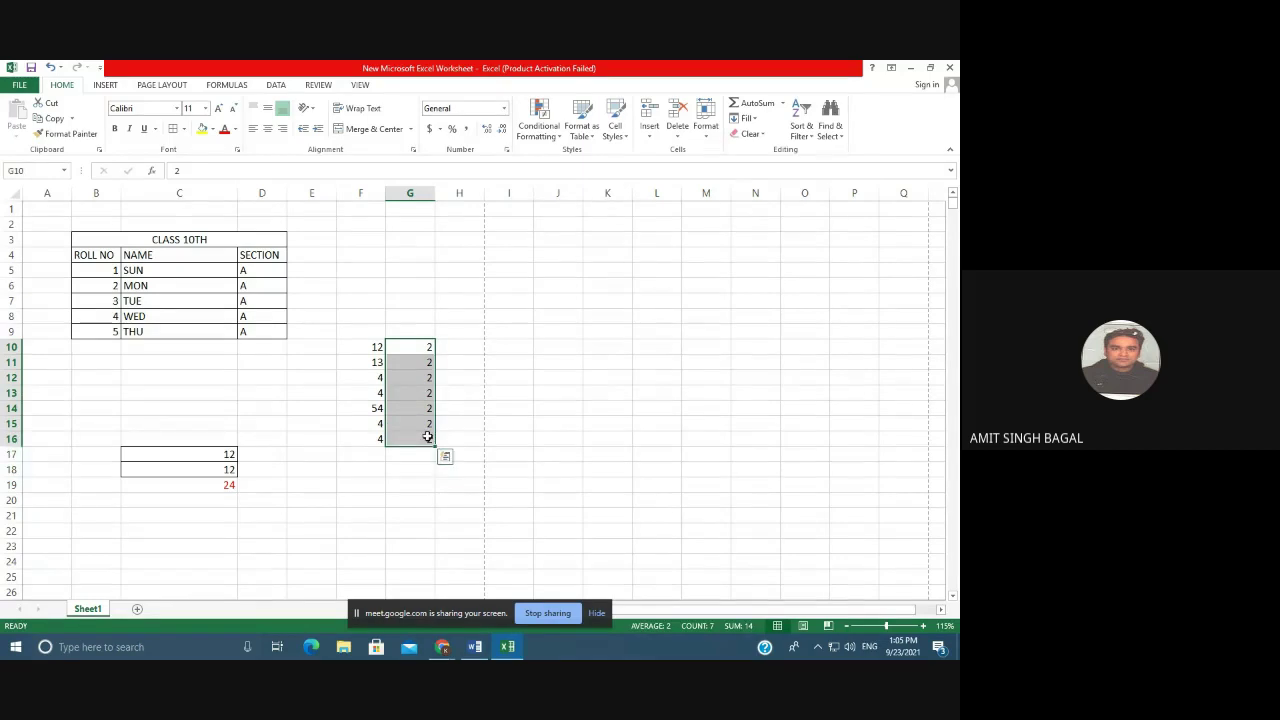
pyautogui.press('Delete')
pyautogui.click(550, 438)
# Total F10:F16 in cell F17 with AutoSum, inspect its formula, and clear F17.
pyautogui.moveTo(382, 346); pyautogui.dragTo(379, 454)
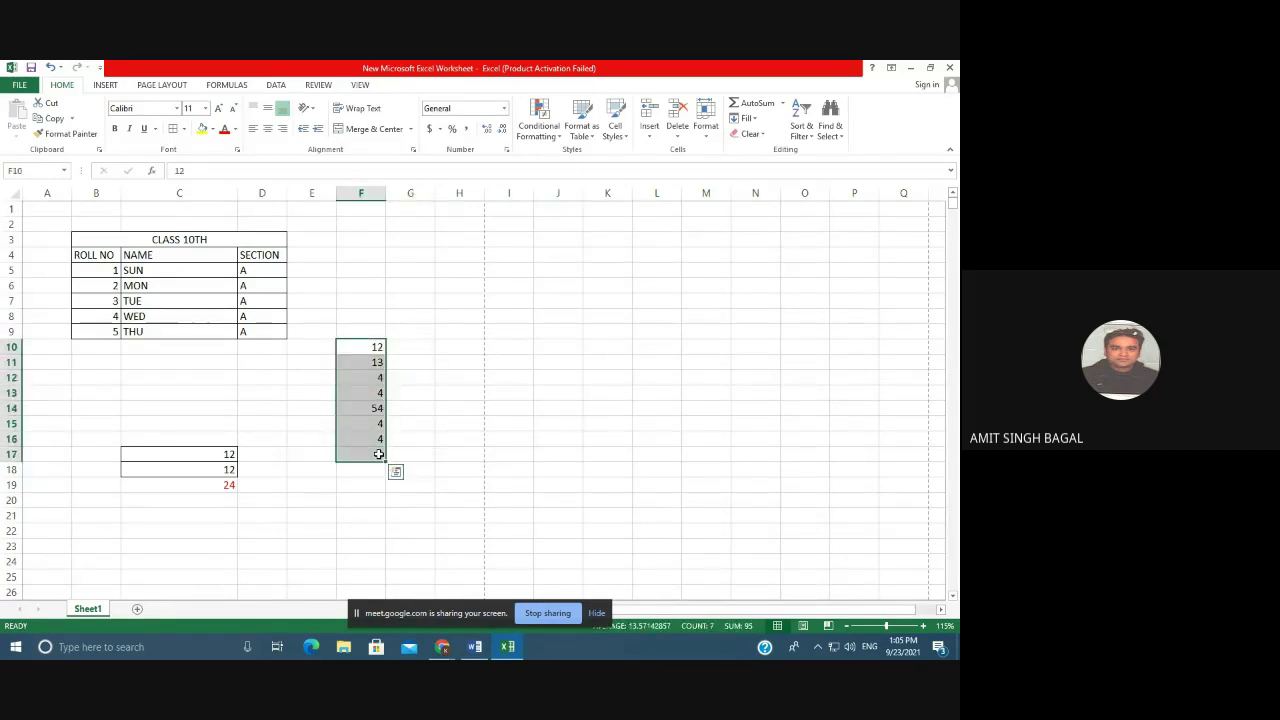
pyautogui.click(746, 108)
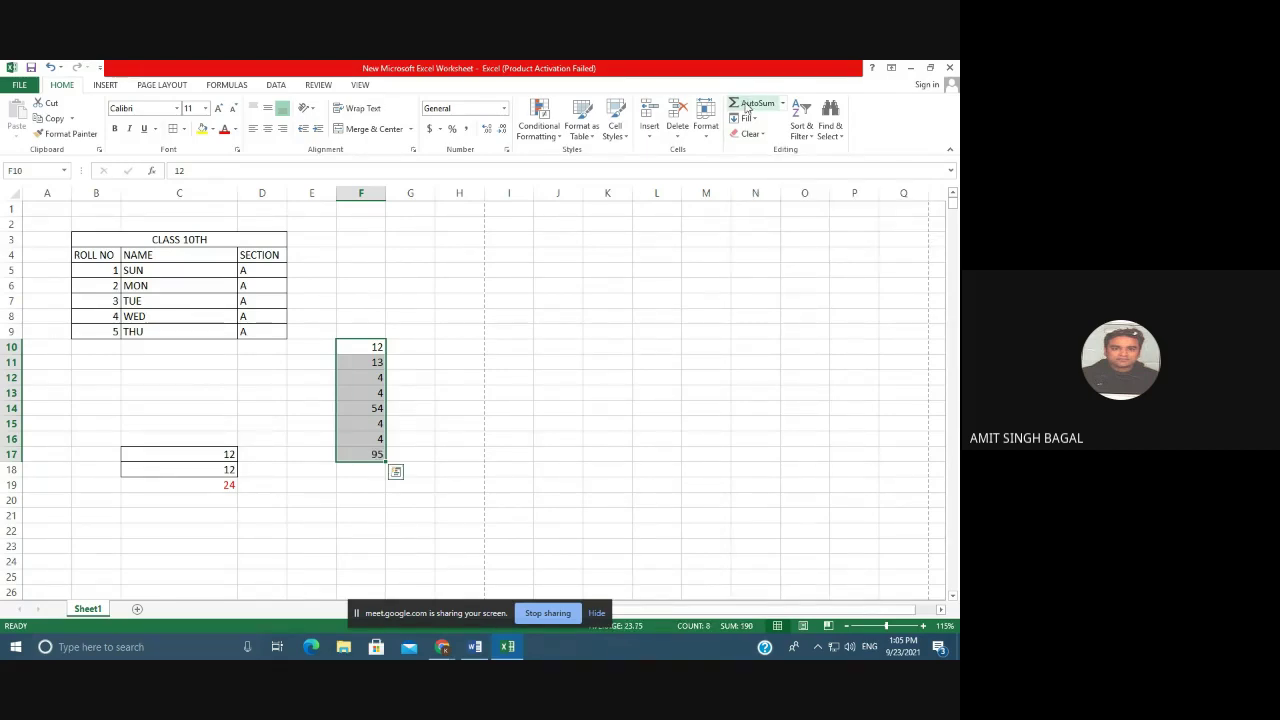
pyautogui.click(442, 428)
pyautogui.click(375, 457)
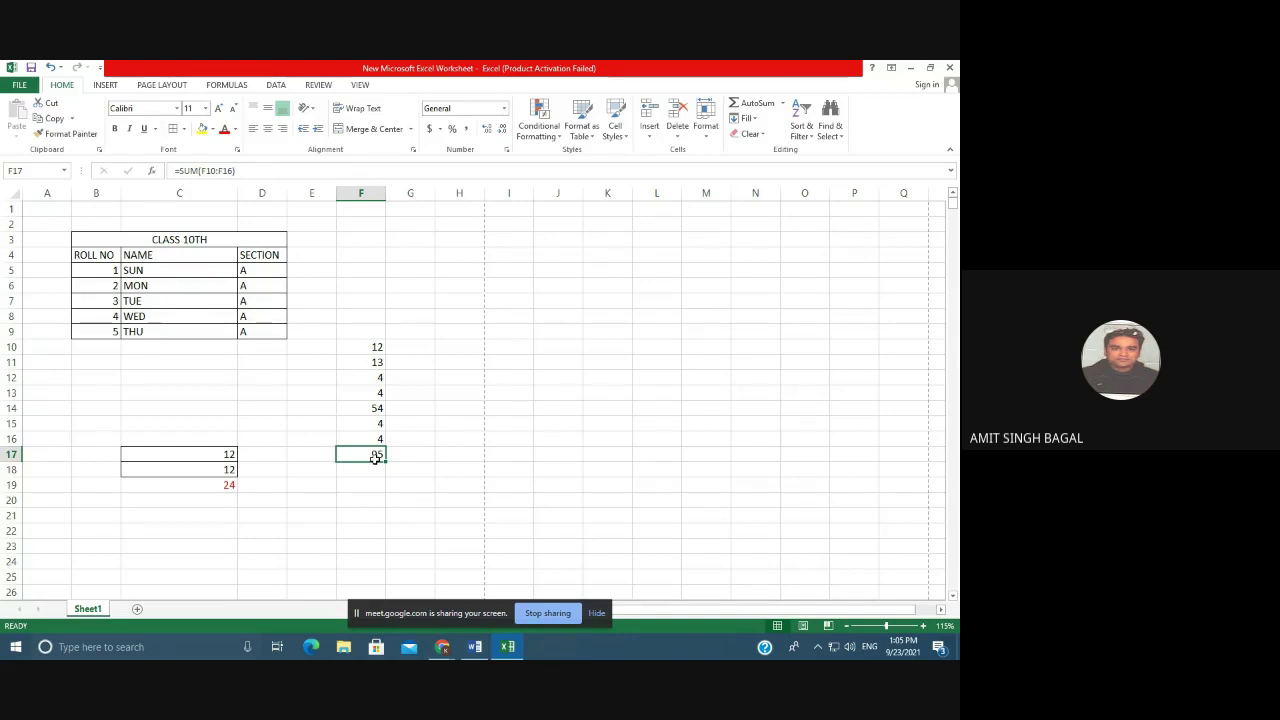
pyautogui.press('Delete')
# Calculate the average of F10:F16 in cell F17 with the built-in Average function, inspect its formula, and clear F17.
pyautogui.moveTo(378, 347); pyautogui.dragTo(374, 448)
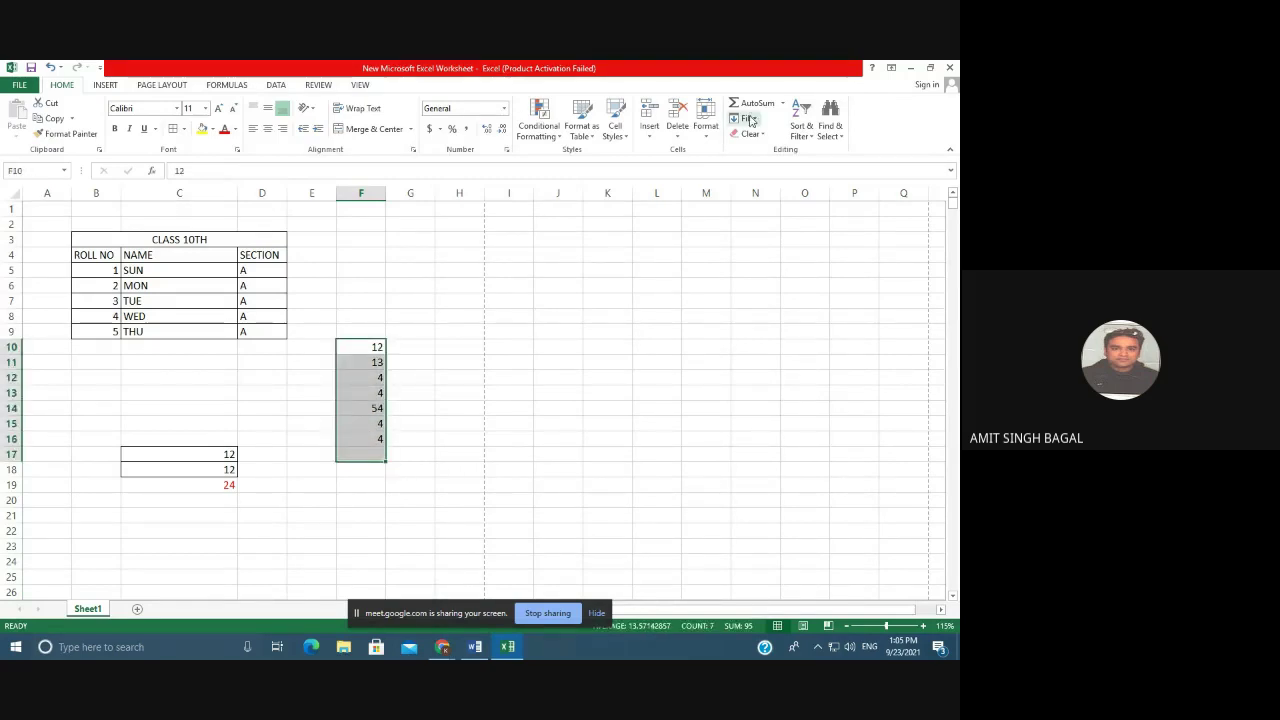
pyautogui.click(782, 104)
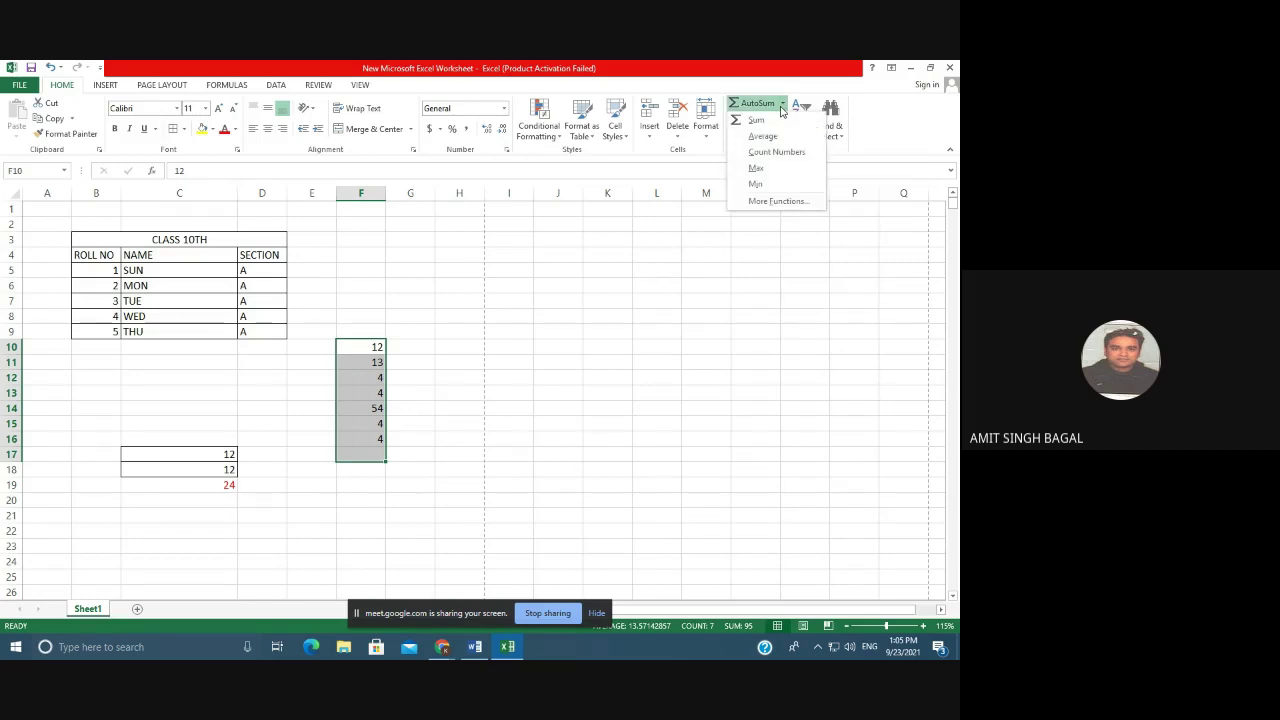
pyautogui.click(765, 136)
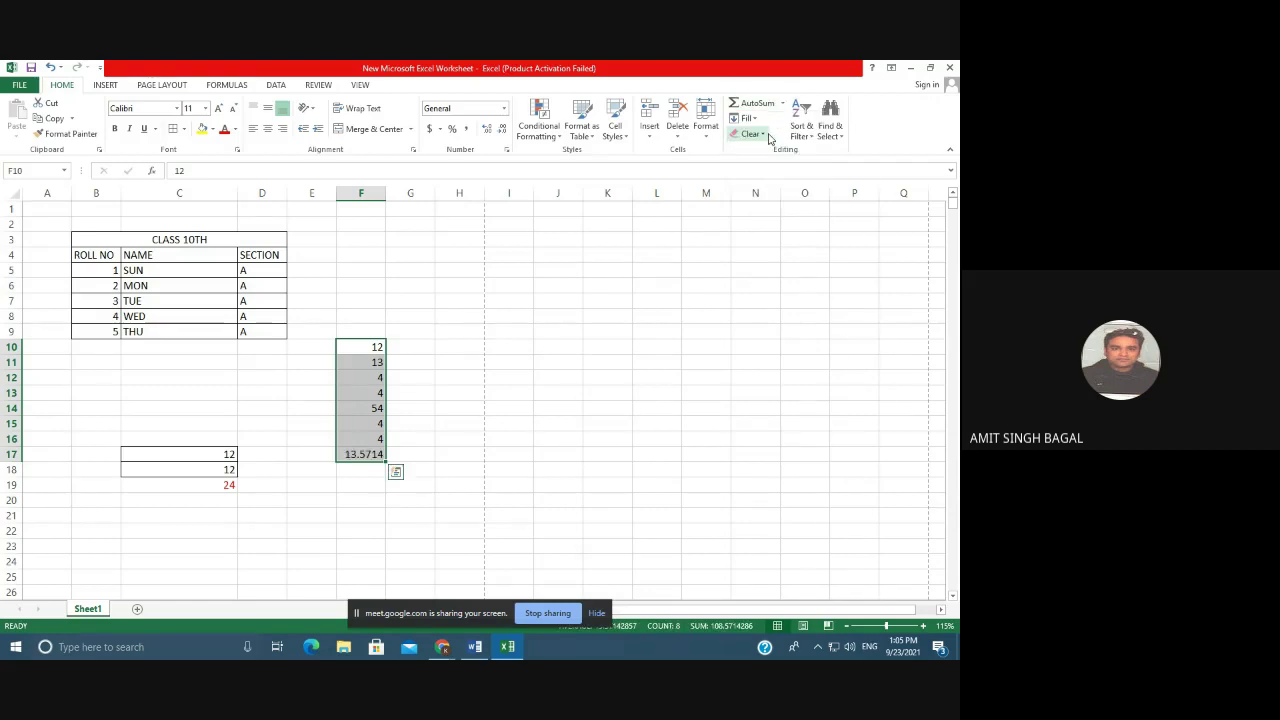
pyautogui.click(379, 498)
pyautogui.click(355, 455)
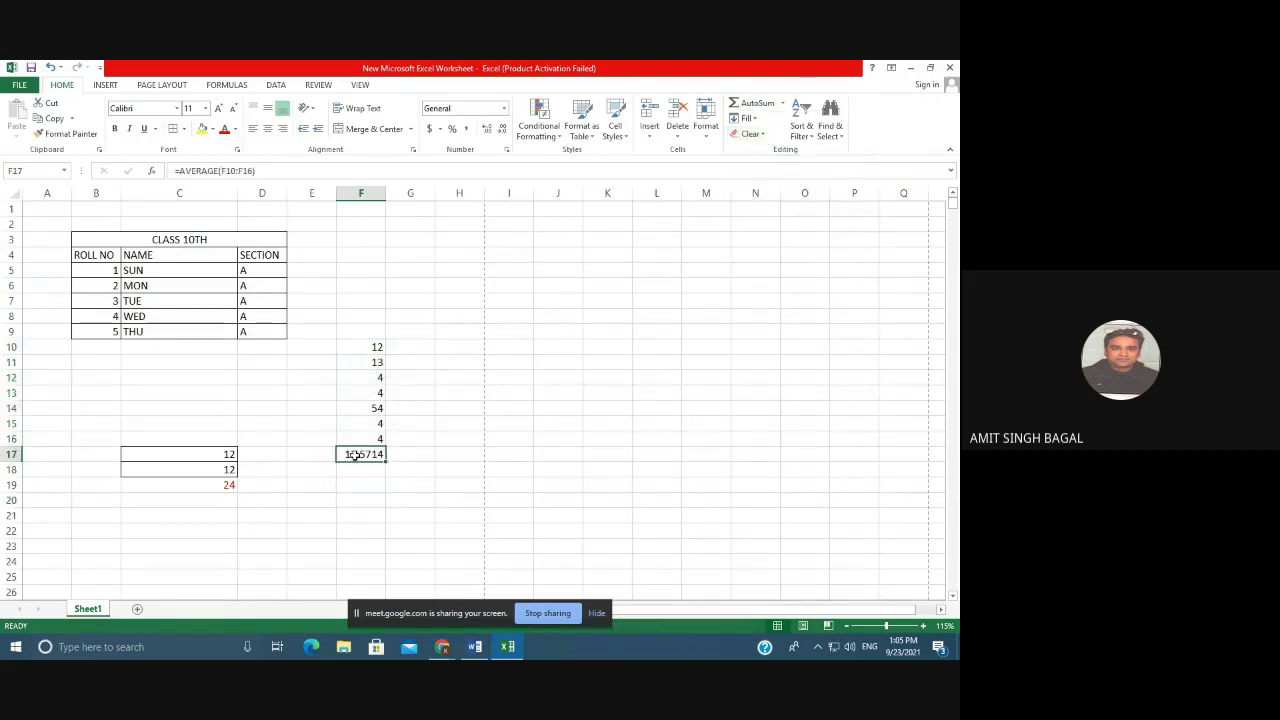
pyautogui.press('Delete')
# Count the numbers in F10:F16 with the Count Numbers function, placing the result in cell F17.
pyautogui.moveTo(368, 346); pyautogui.dragTo(370, 452)
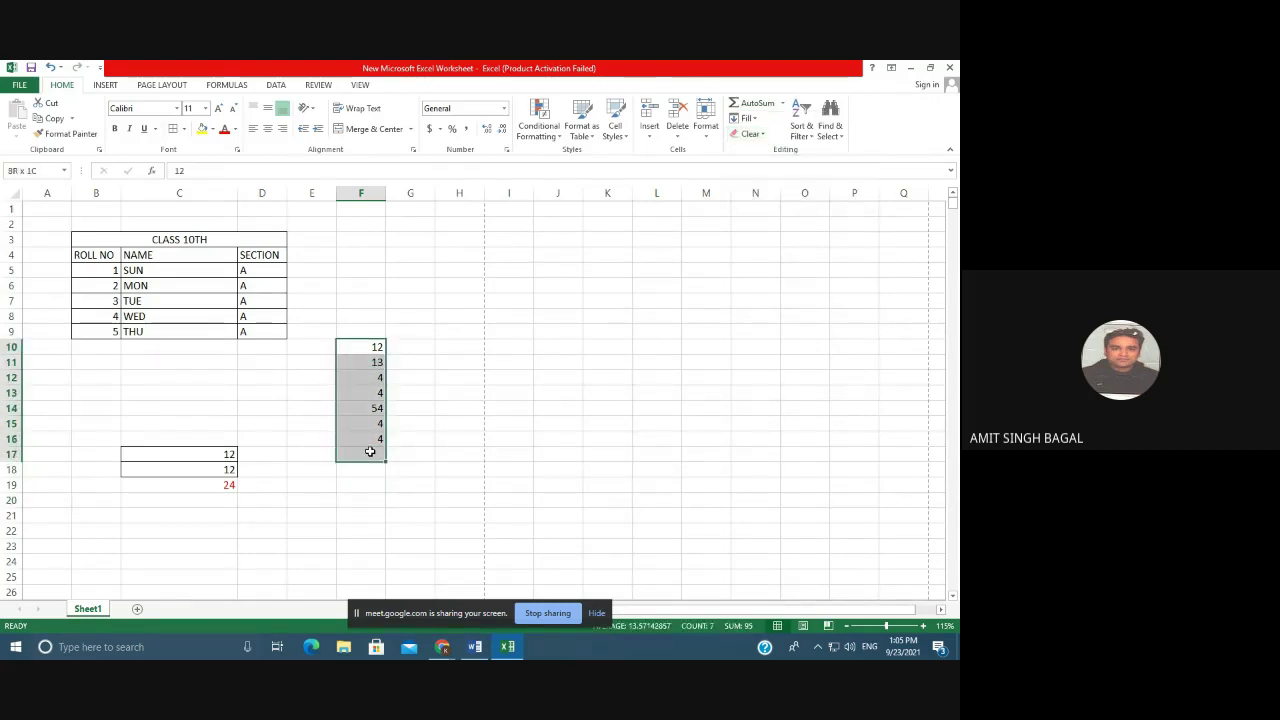
pyautogui.click(782, 105)
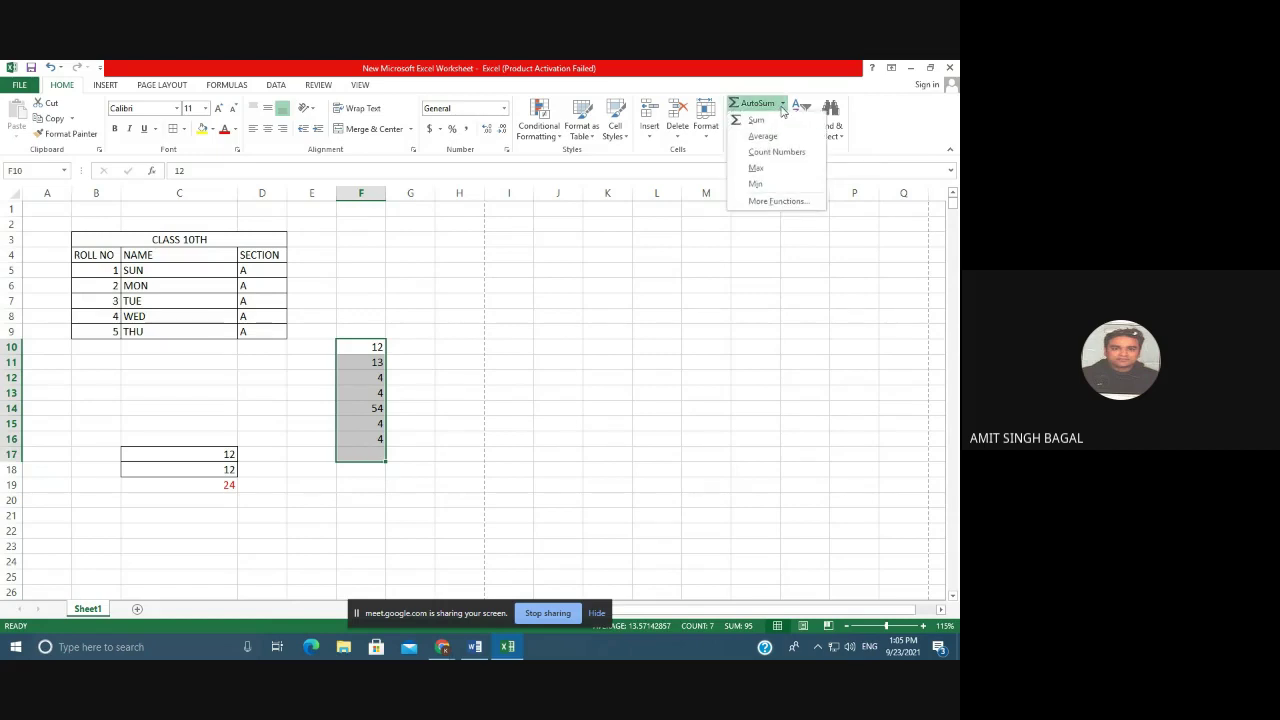
pyautogui.click(777, 152)
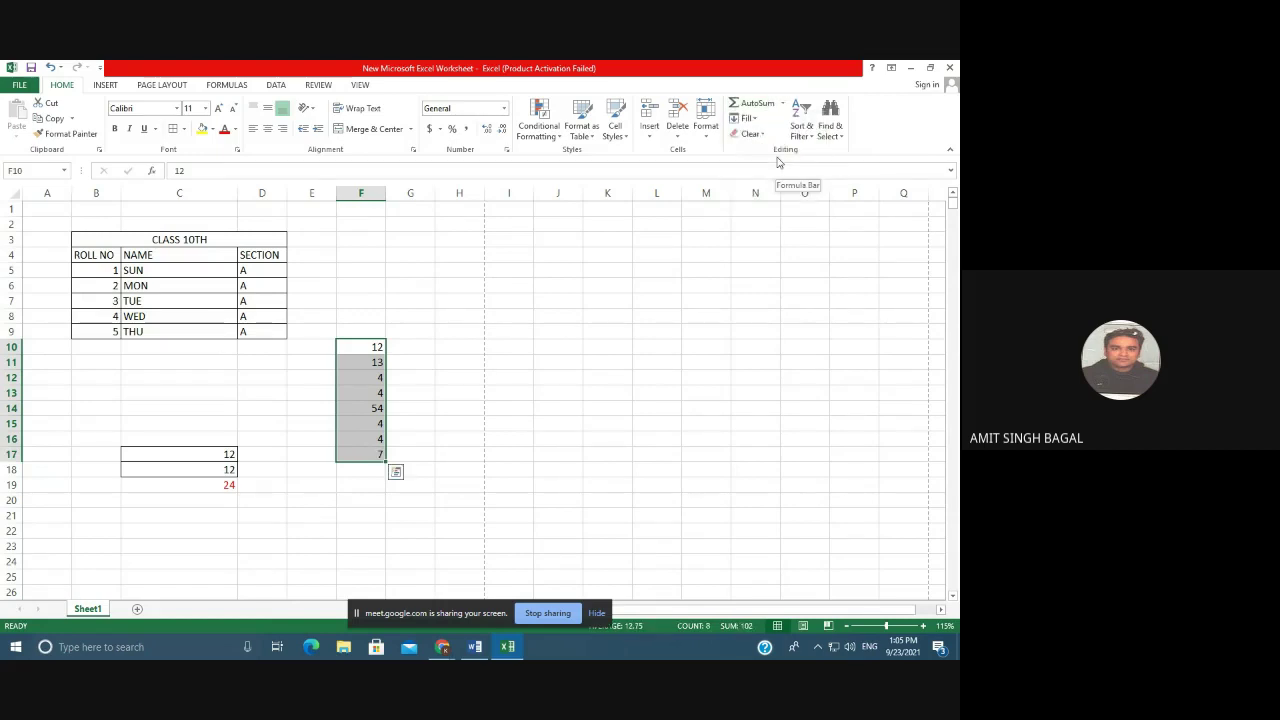
# Go through the cells F10 to F16 one by one to verify the count in F17.
pyautogui.click(375, 347)
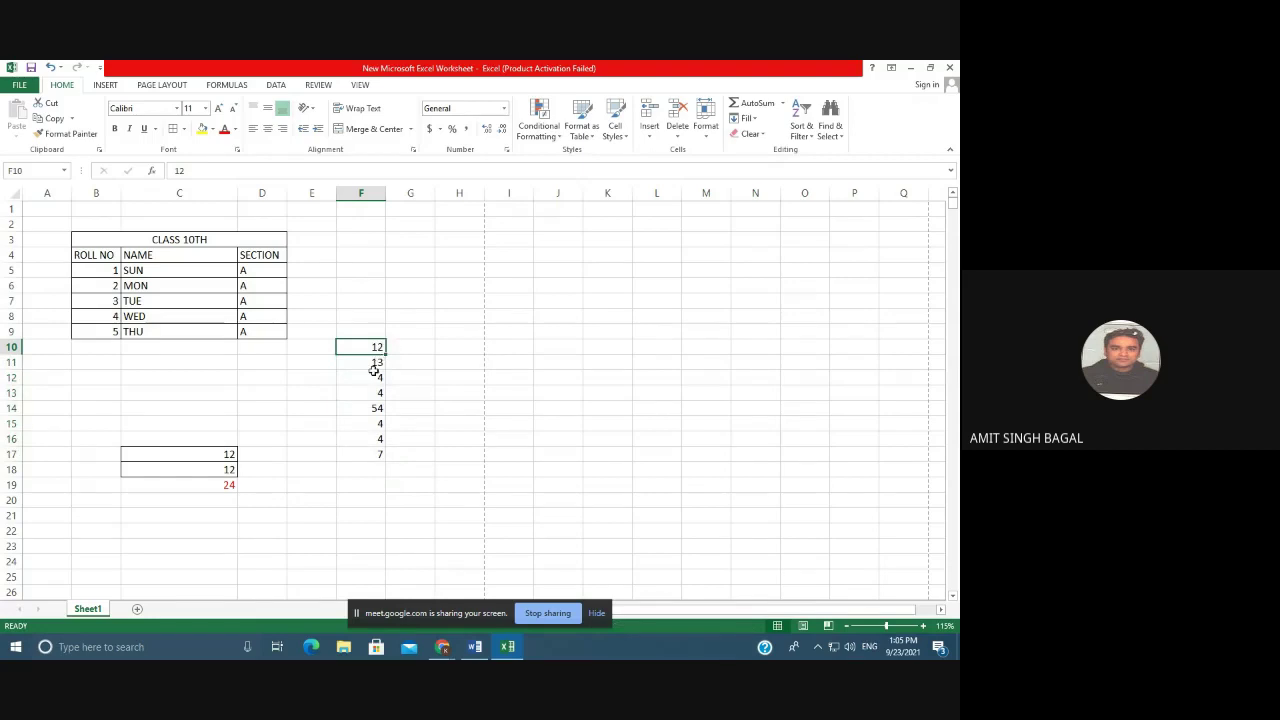
pyautogui.click(376, 364)
pyautogui.click(377, 378)
pyautogui.click(377, 393)
pyautogui.click(377, 409)
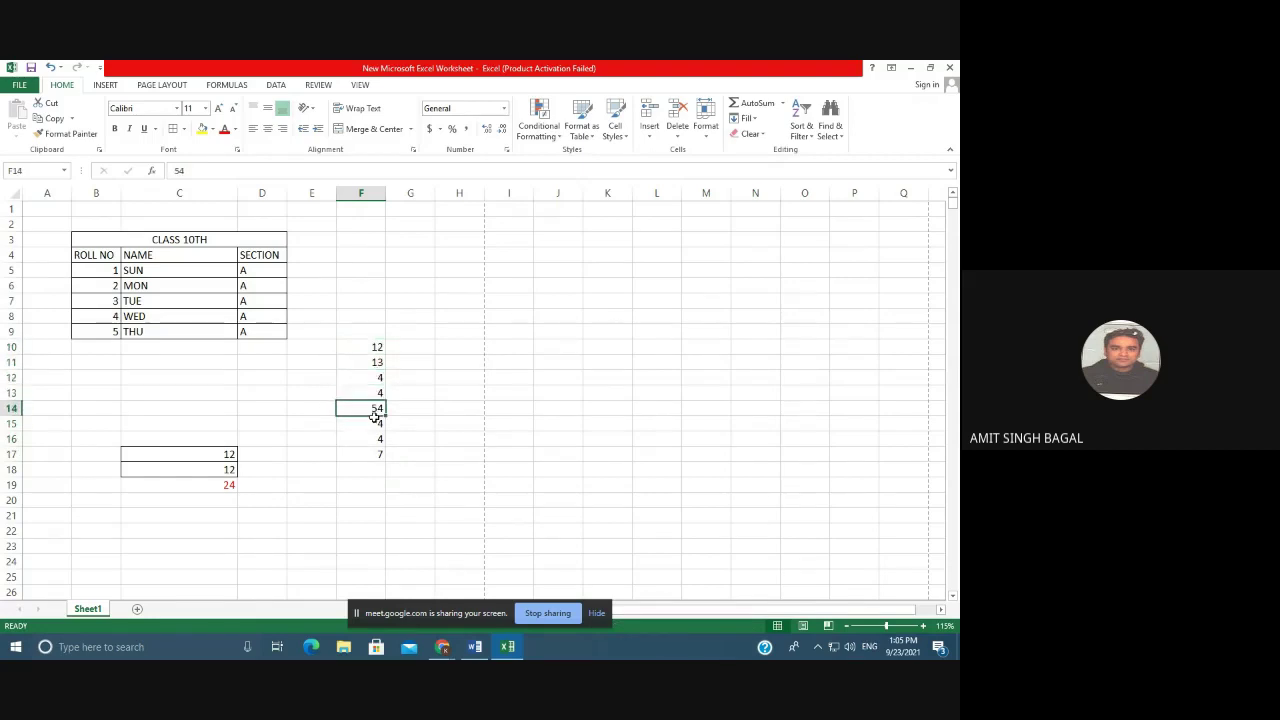
pyautogui.click(379, 425)
pyautogui.click(382, 440)
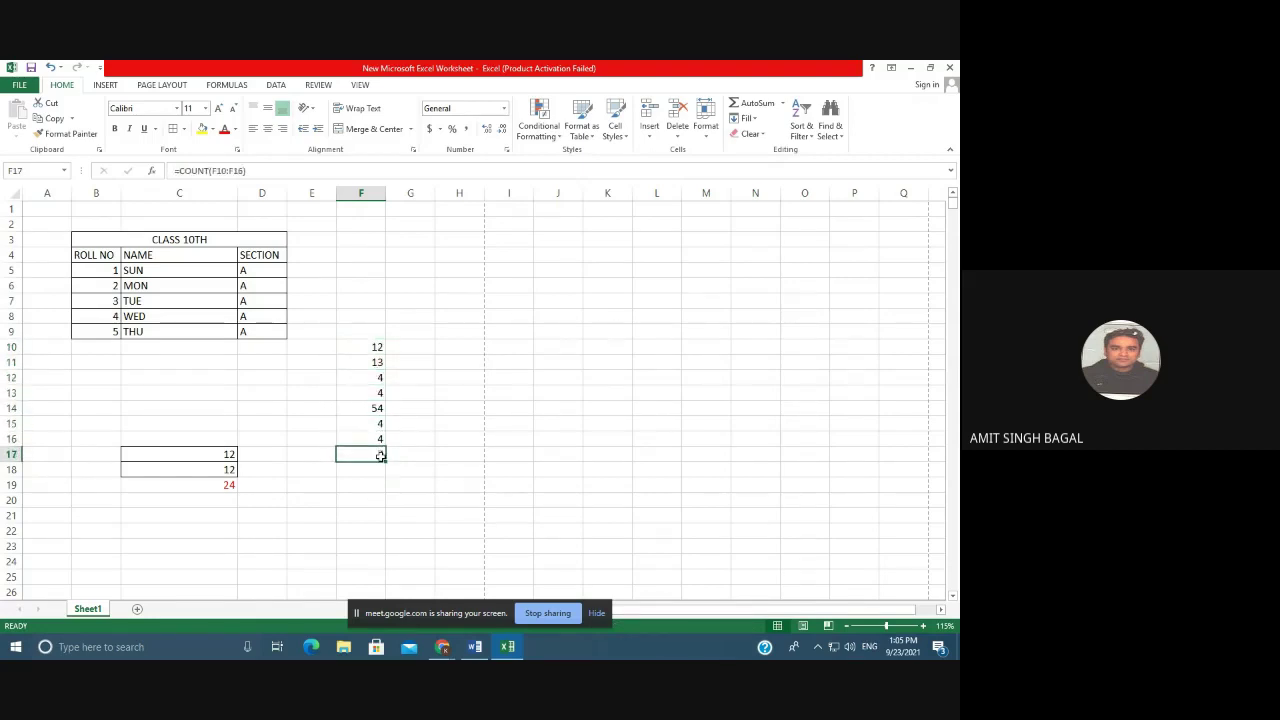
# Find the maximum of F10:F16 in the emptied cell F17 with the built-in Max function, and undo it.
pyautogui.moveTo(377, 347); pyautogui.dragTo(368, 452)
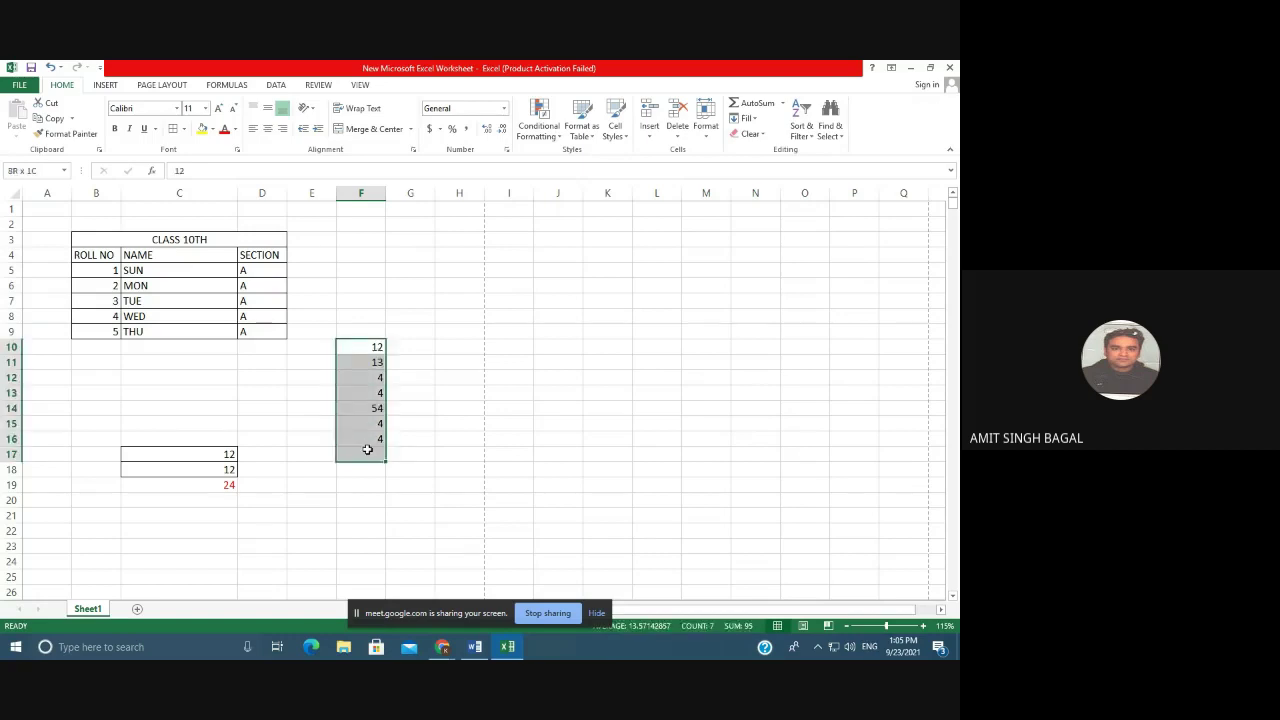
pyautogui.click(784, 104)
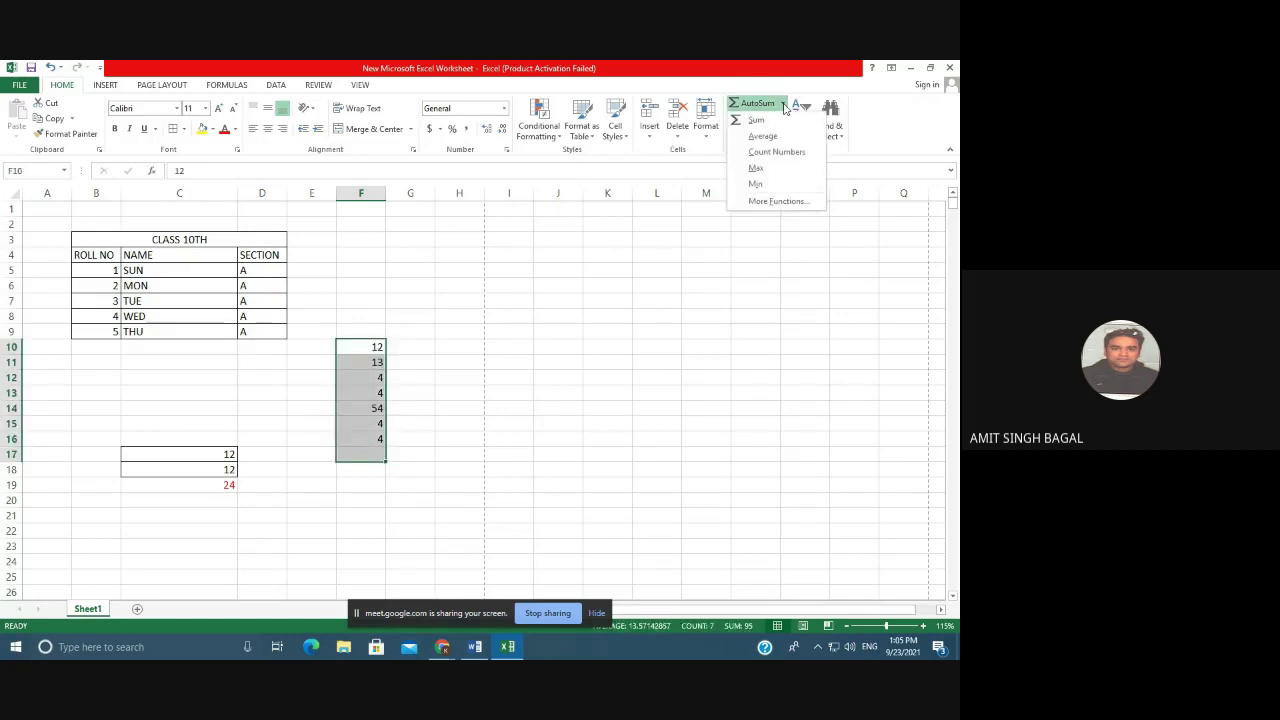
pyautogui.click(758, 166)
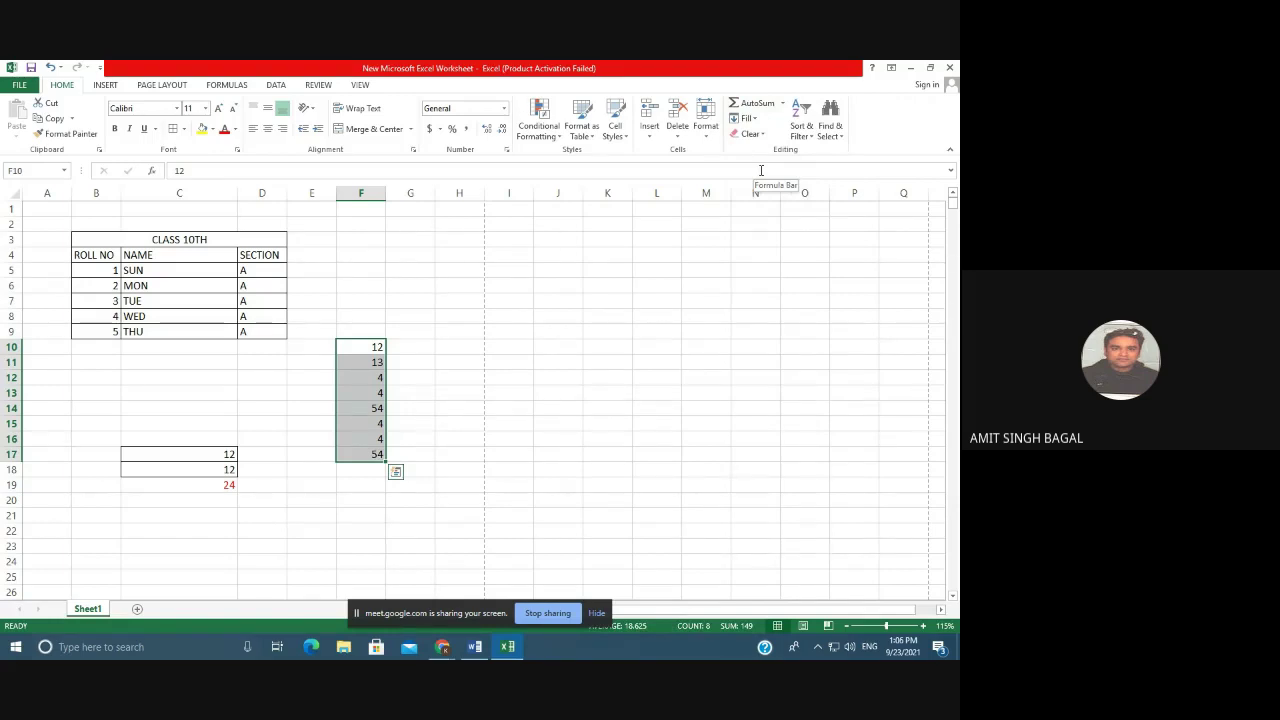
pyautogui.hotkey('ctrl', 'z')
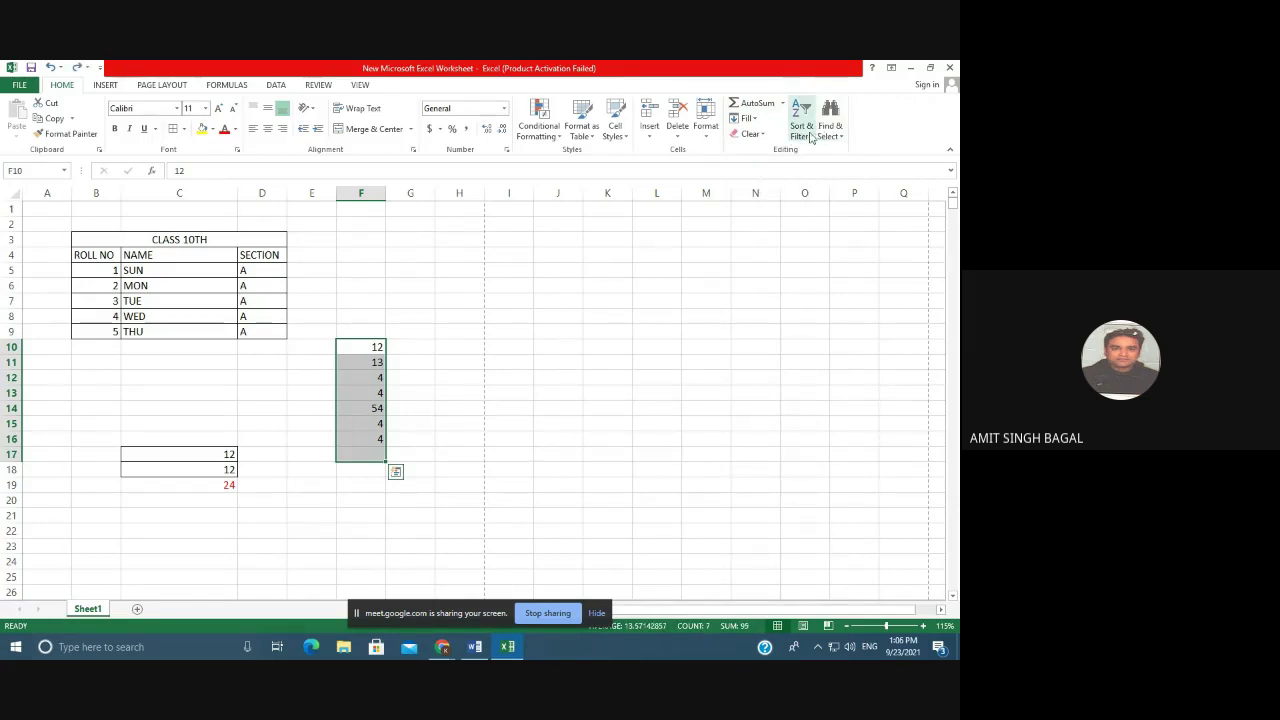
# Find the minimum of F10:F16 in cell F17 with the built-in Min function, and undo it.
pyautogui.click(782, 104)
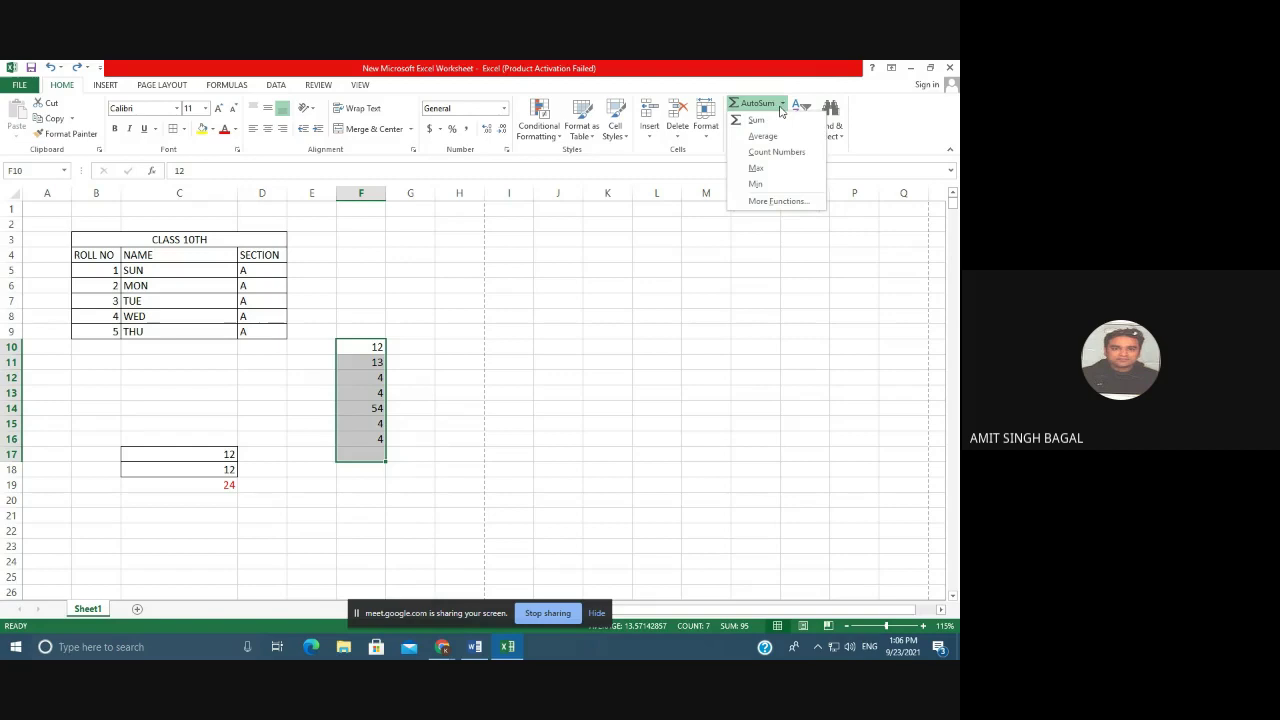
pyautogui.click(771, 186)
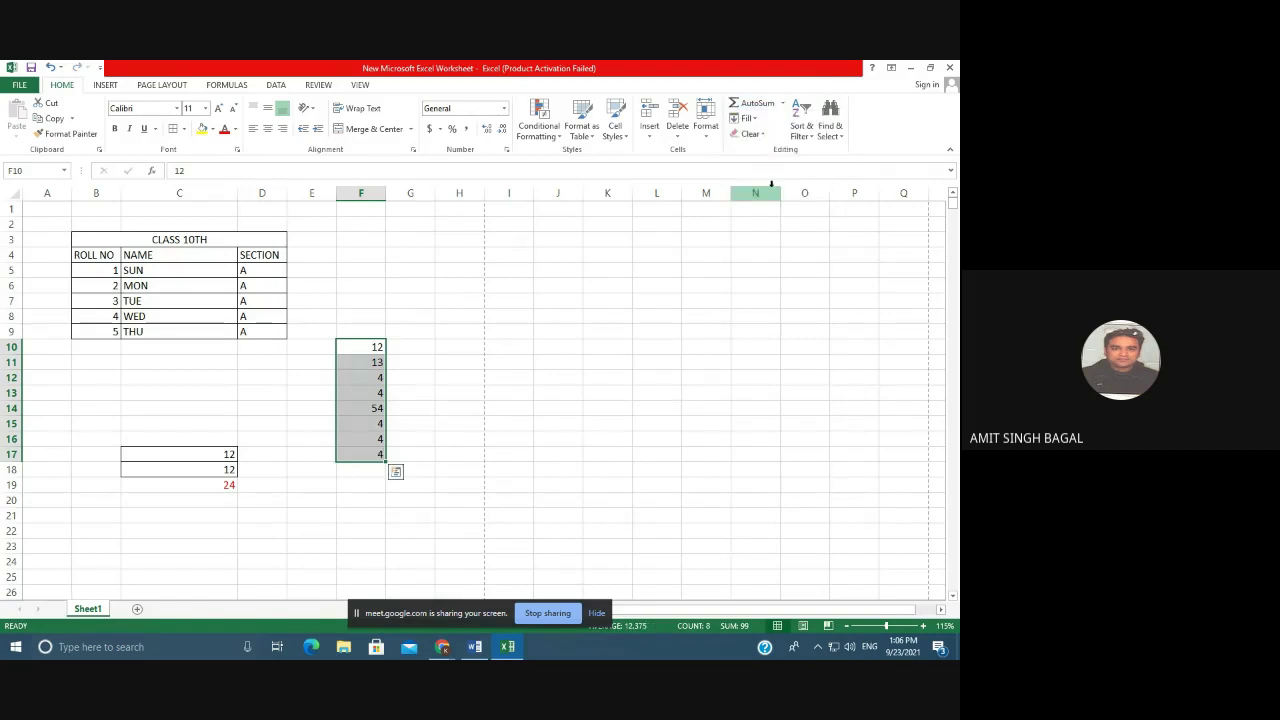
pyautogui.hotkey('ctrl', 'z')
pyautogui.click(512, 359)
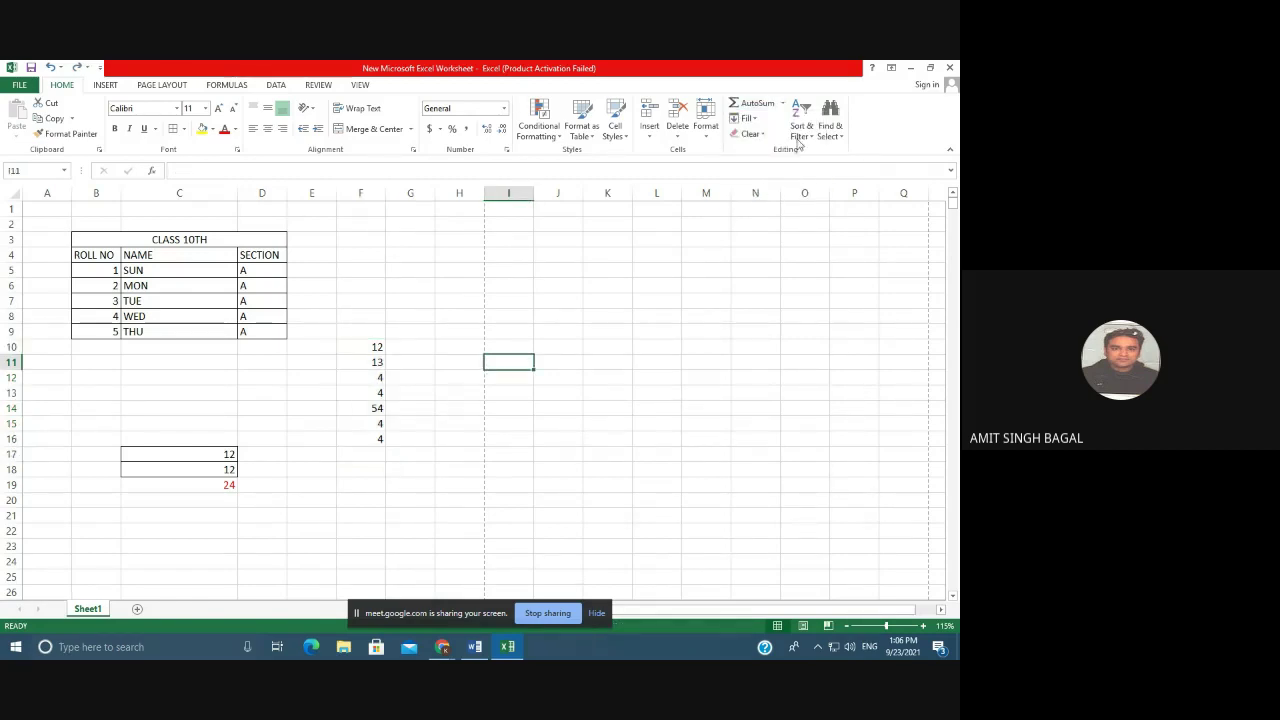
# Write the formula =AVERAGE(F10:F16) in cell F17, selecting F10 to F16 as its range.
pyautogui.click(360, 459)
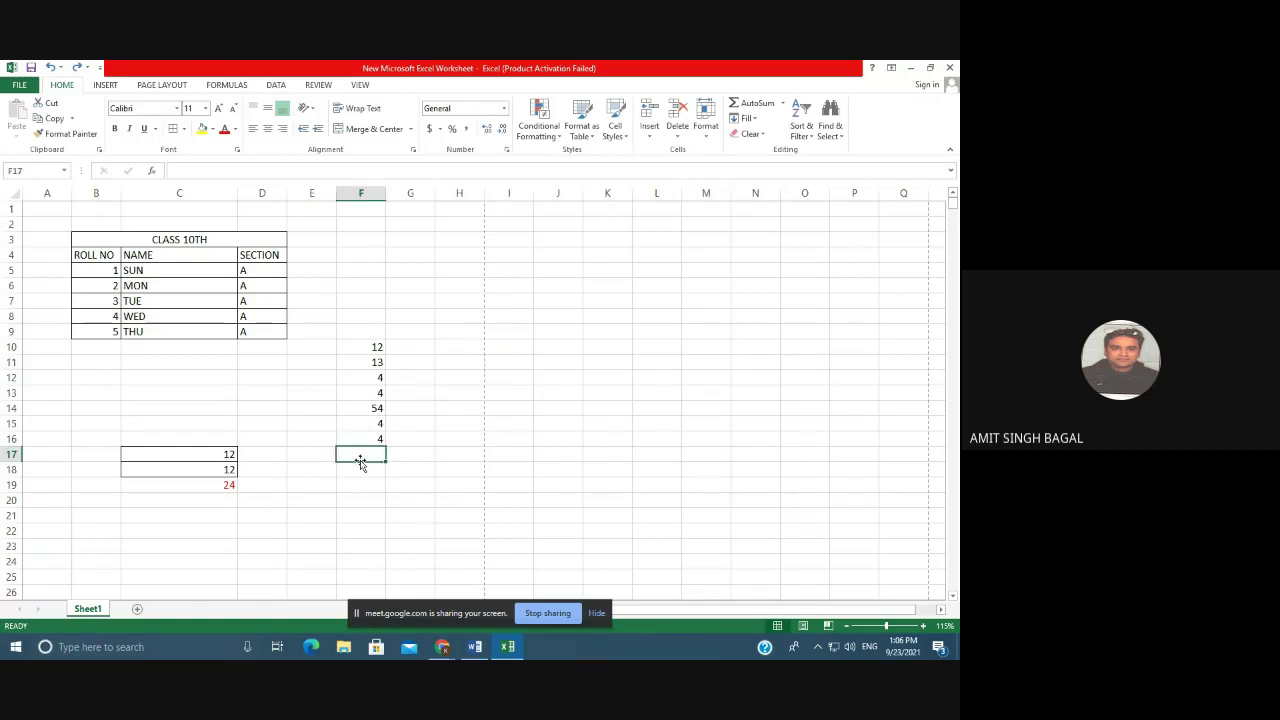
pyautogui.write('=AVERA')
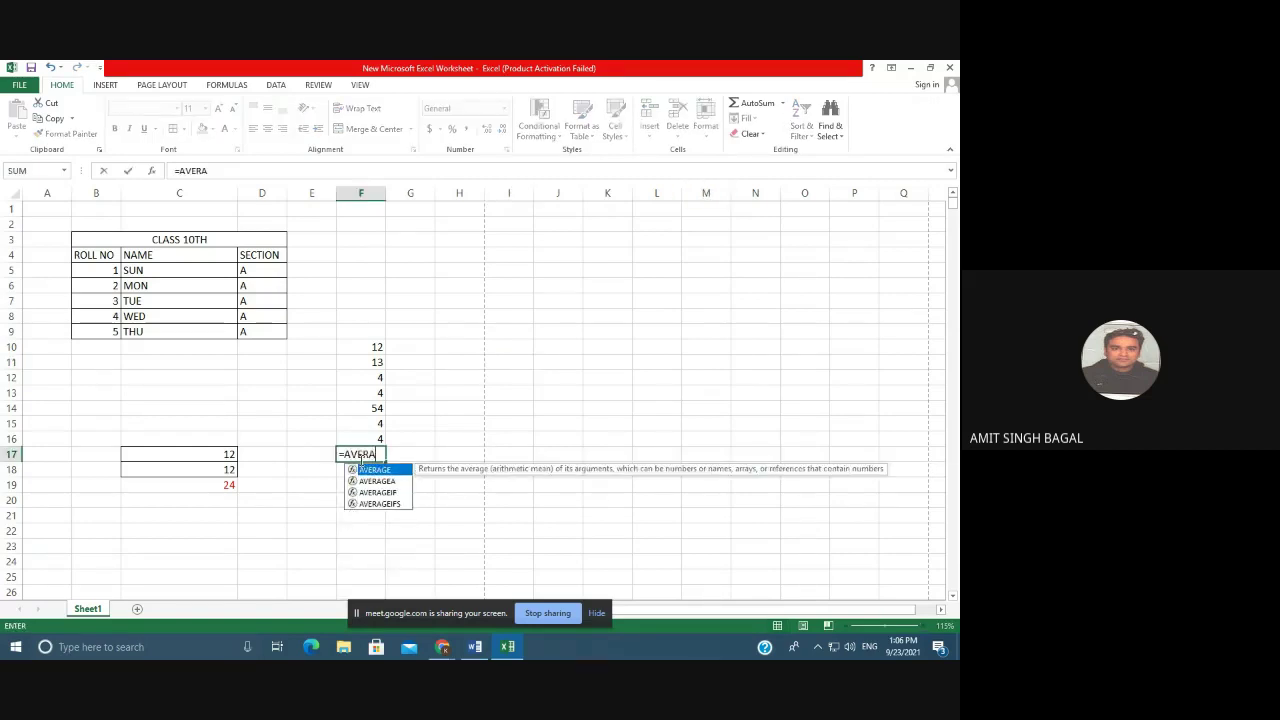
pyautogui.write('GE(')
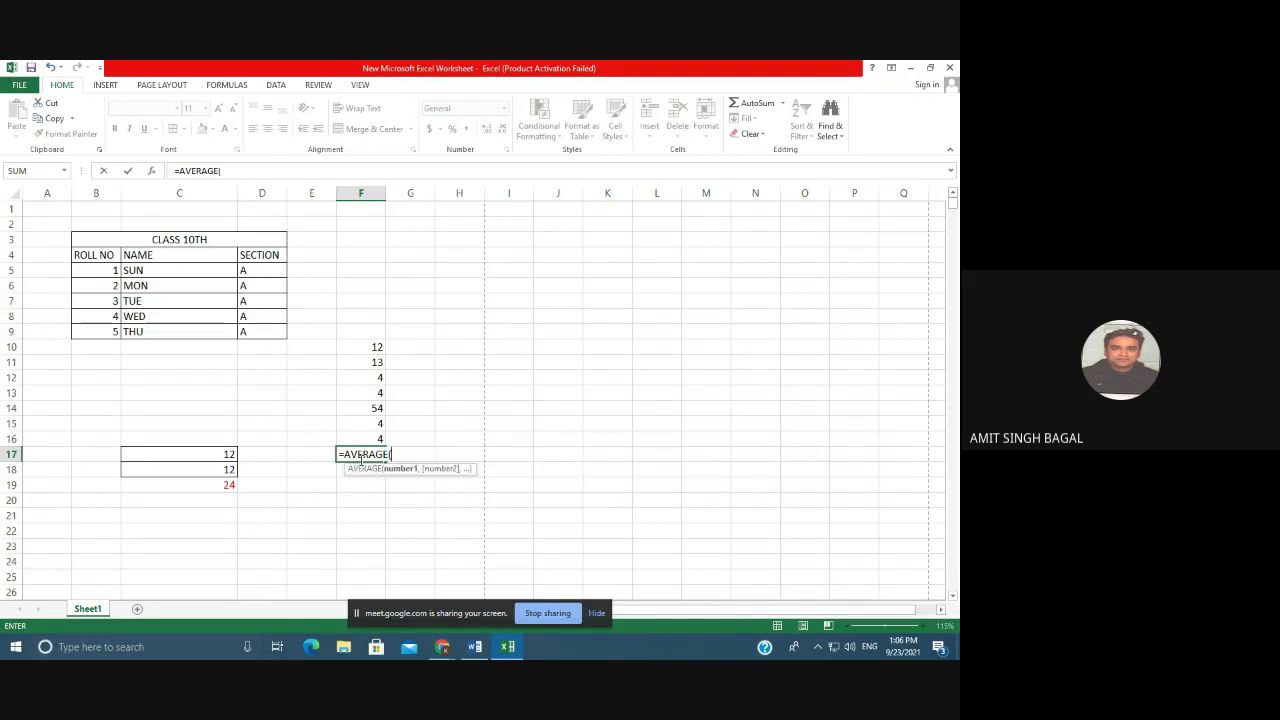
pyautogui.moveTo(370, 348); pyautogui.dragTo(361, 439)
pyautogui.write(')')
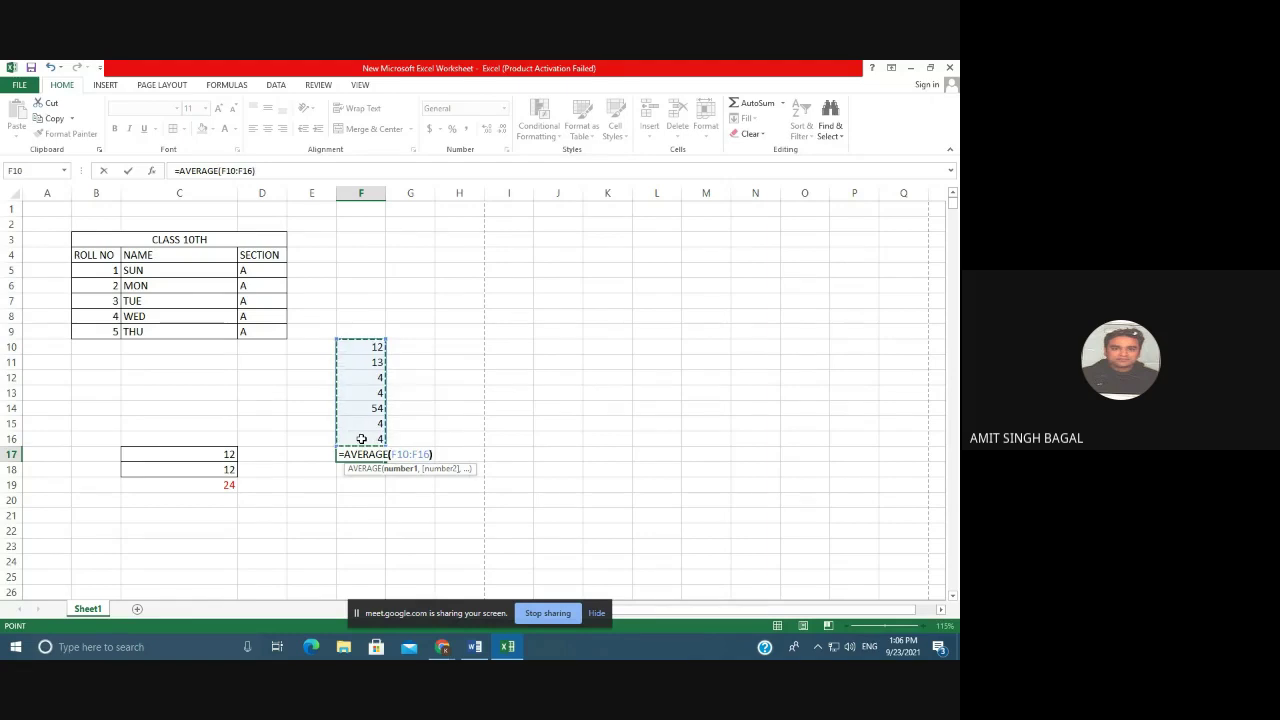
pyautogui.press('Return')
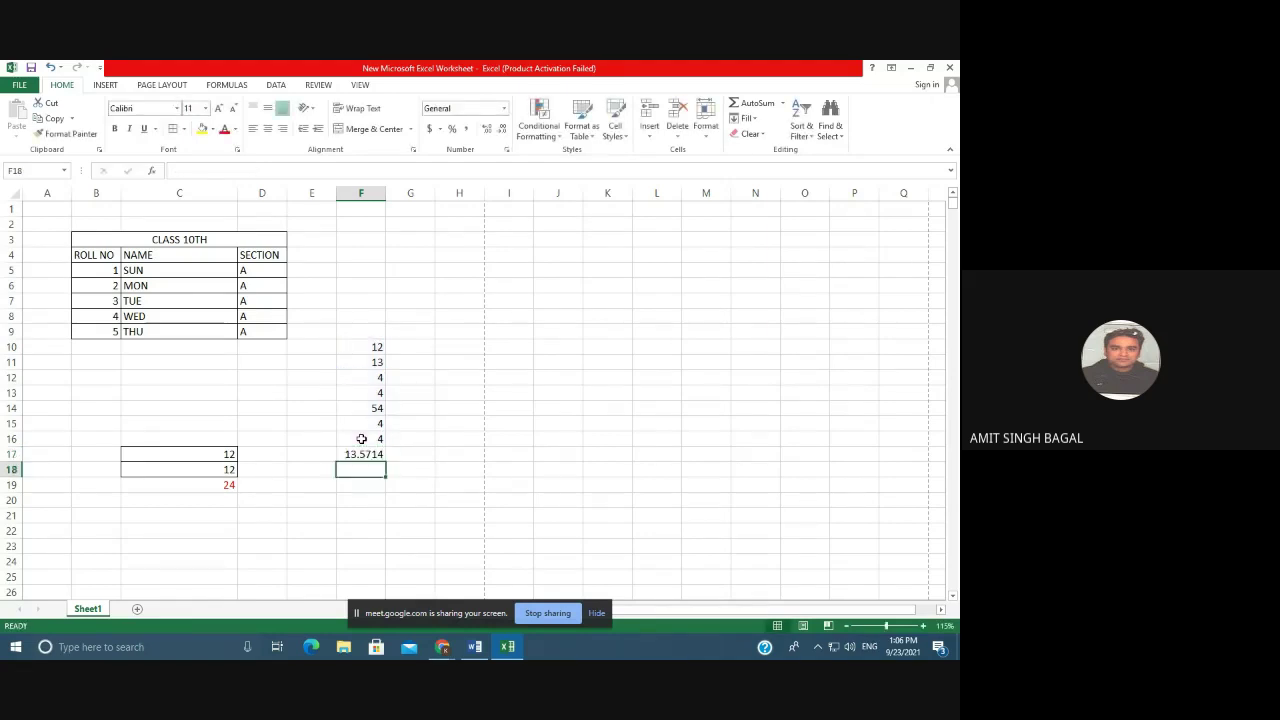
# Replace the average formula in F17 with =MAX(F10:F16), selecting F10 to F16 as its range.
pyautogui.click(367, 455)
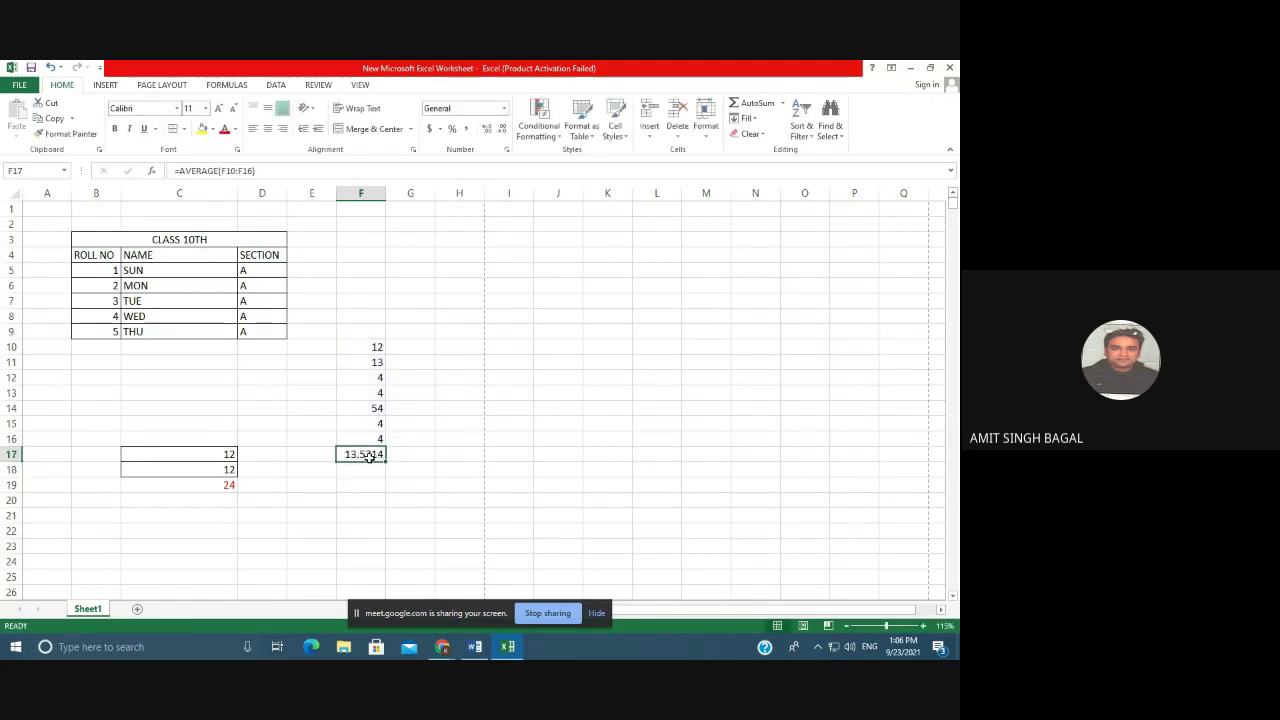
pyautogui.press('Delete')
pyautogui.write('=MAX')
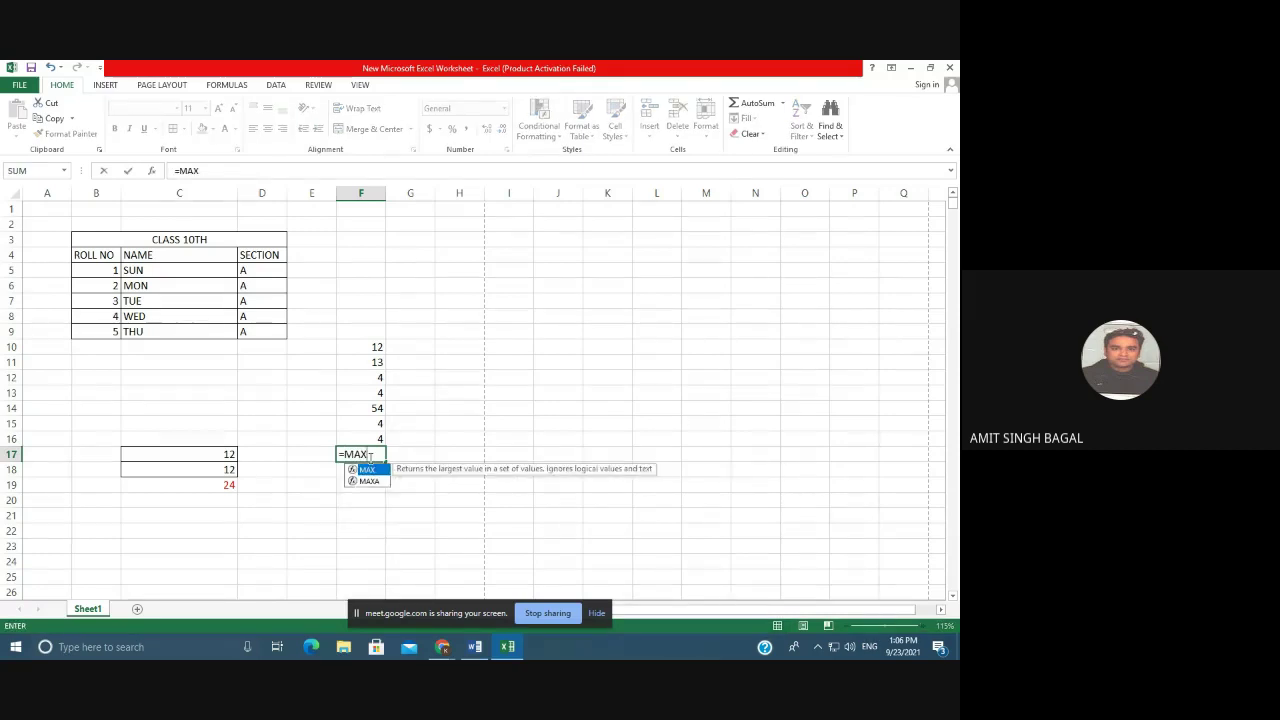
pyautogui.write('(')
pyautogui.moveTo(377, 347); pyautogui.dragTo(355, 441)
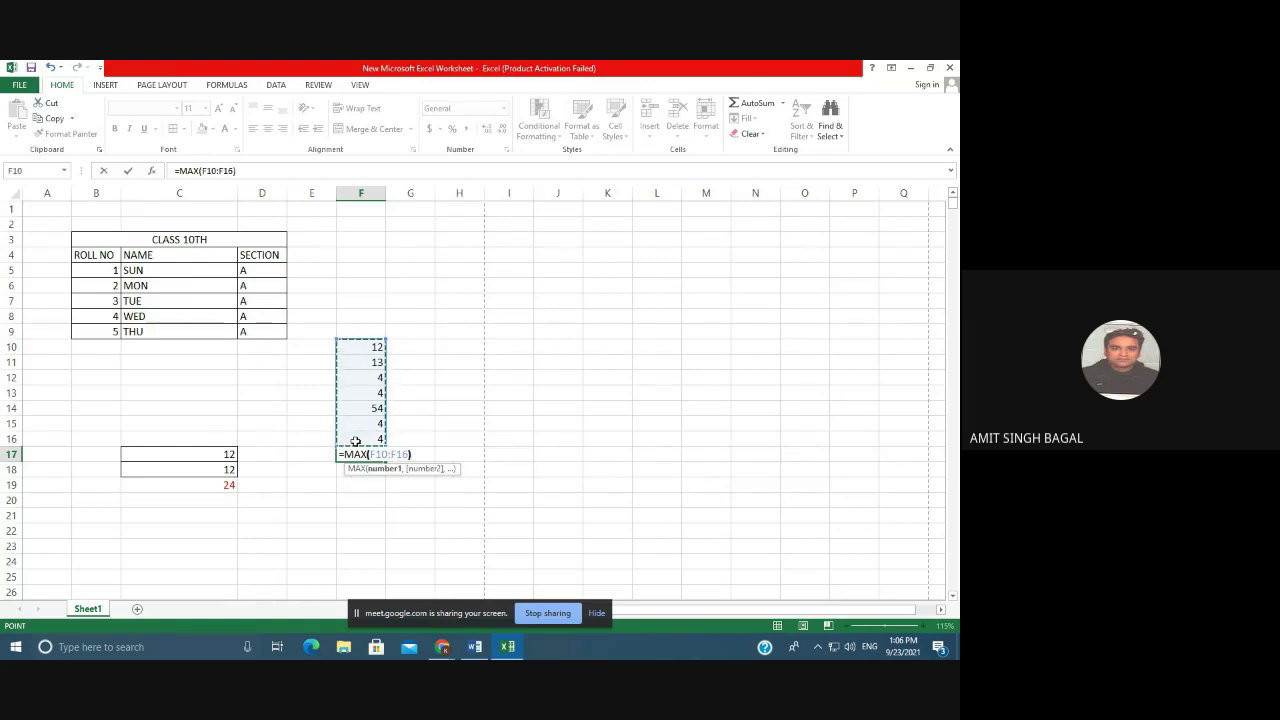
pyautogui.press('Return')
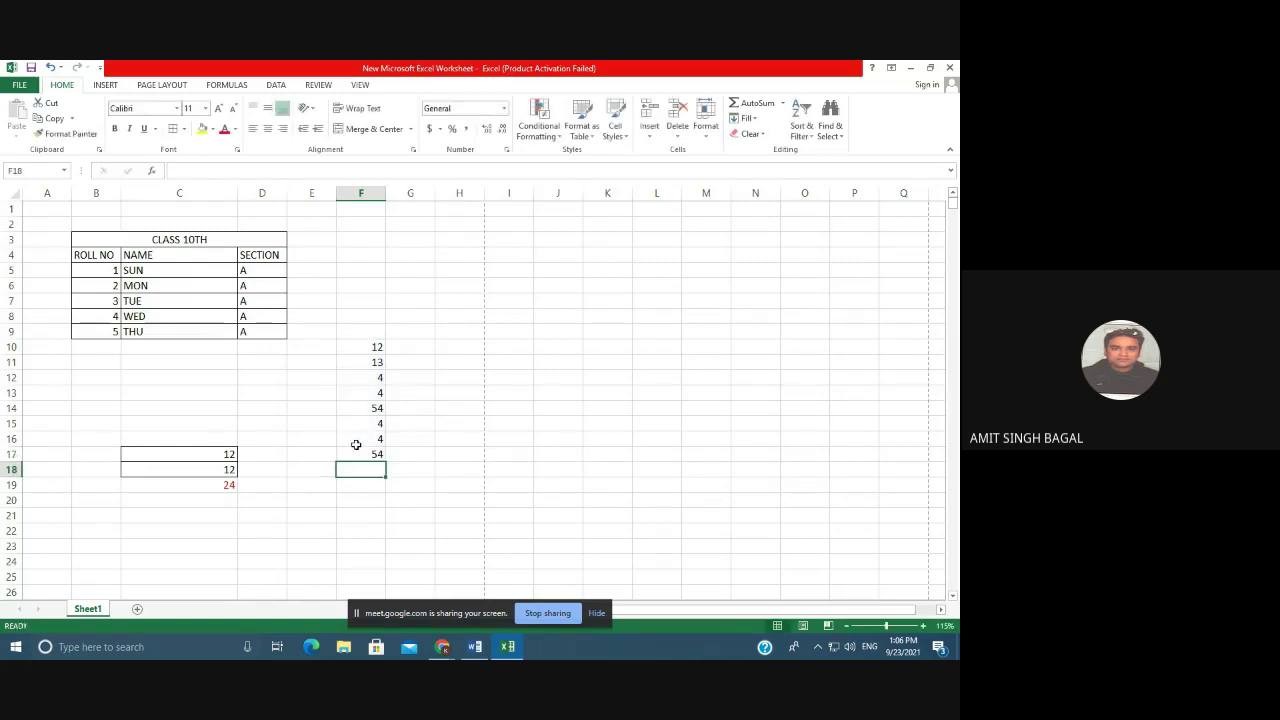
# Replace the formula in F17 with =MIN(F10:F16), selecting F10 to F16 as its range, and clear the cell.
pyautogui.click(355, 452)
pyautogui.write('=')
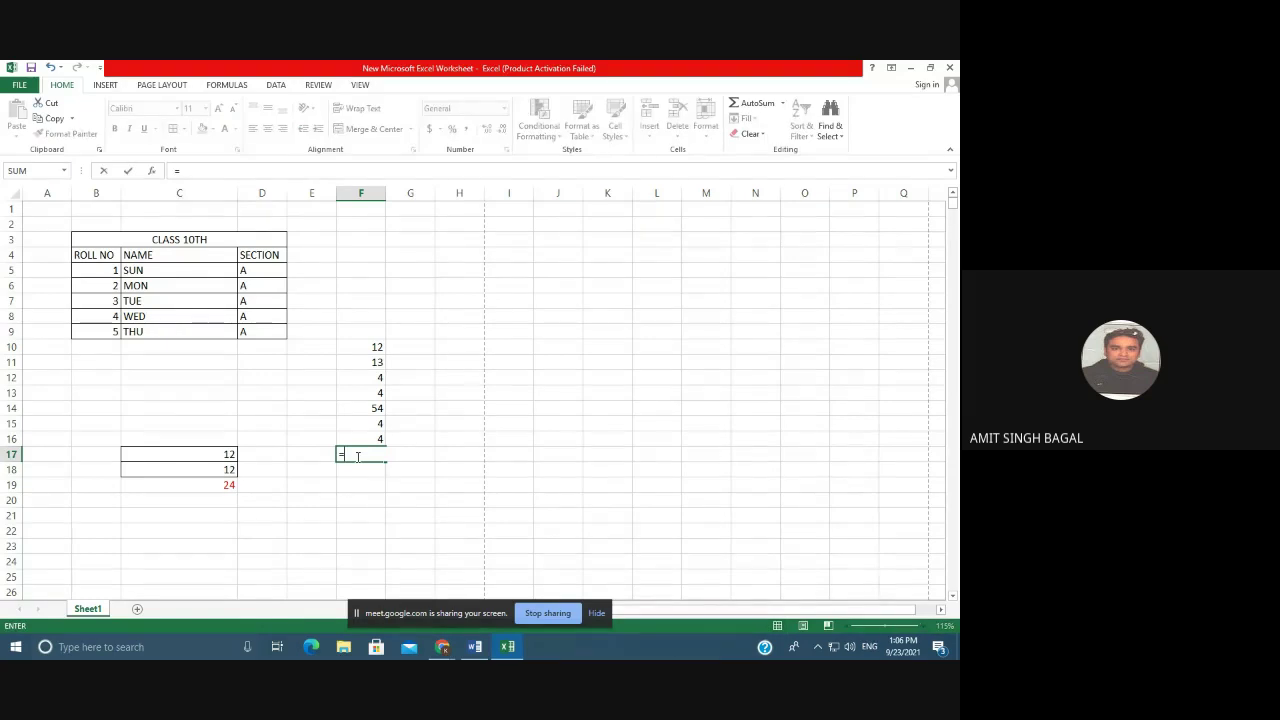
pyautogui.write('min(')
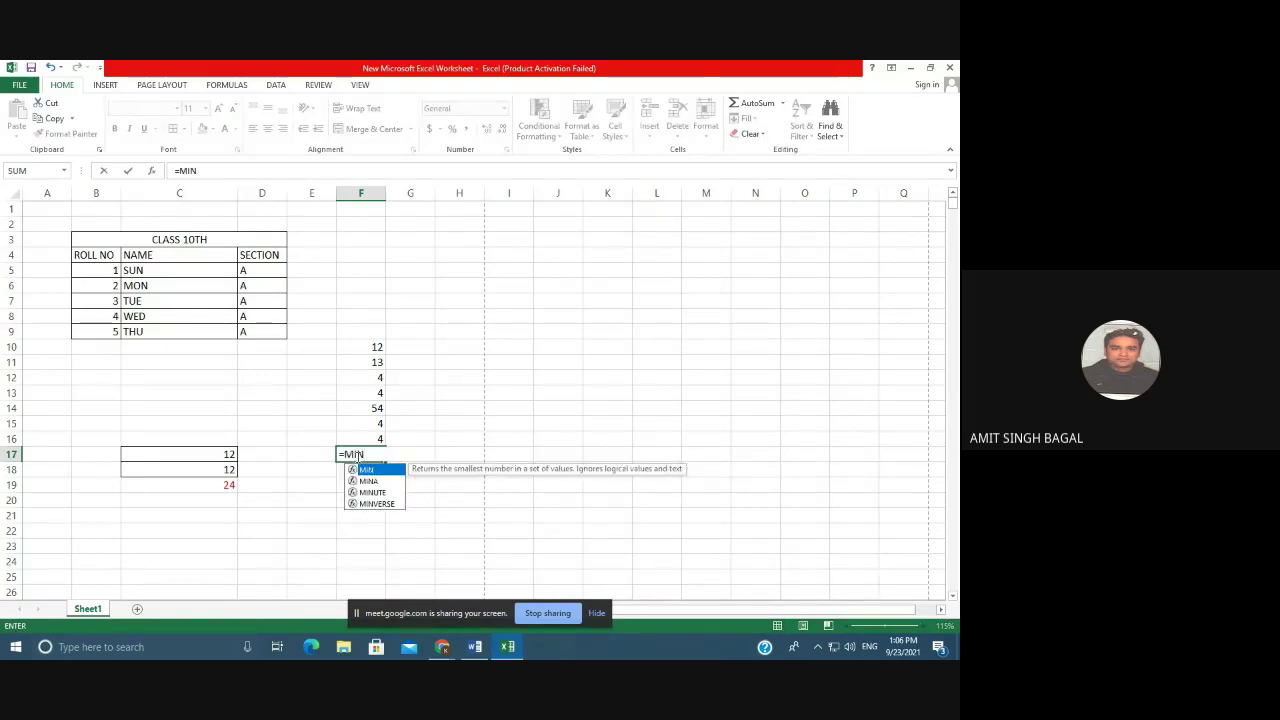
pyautogui.moveTo(378, 348); pyautogui.dragTo(364, 438)
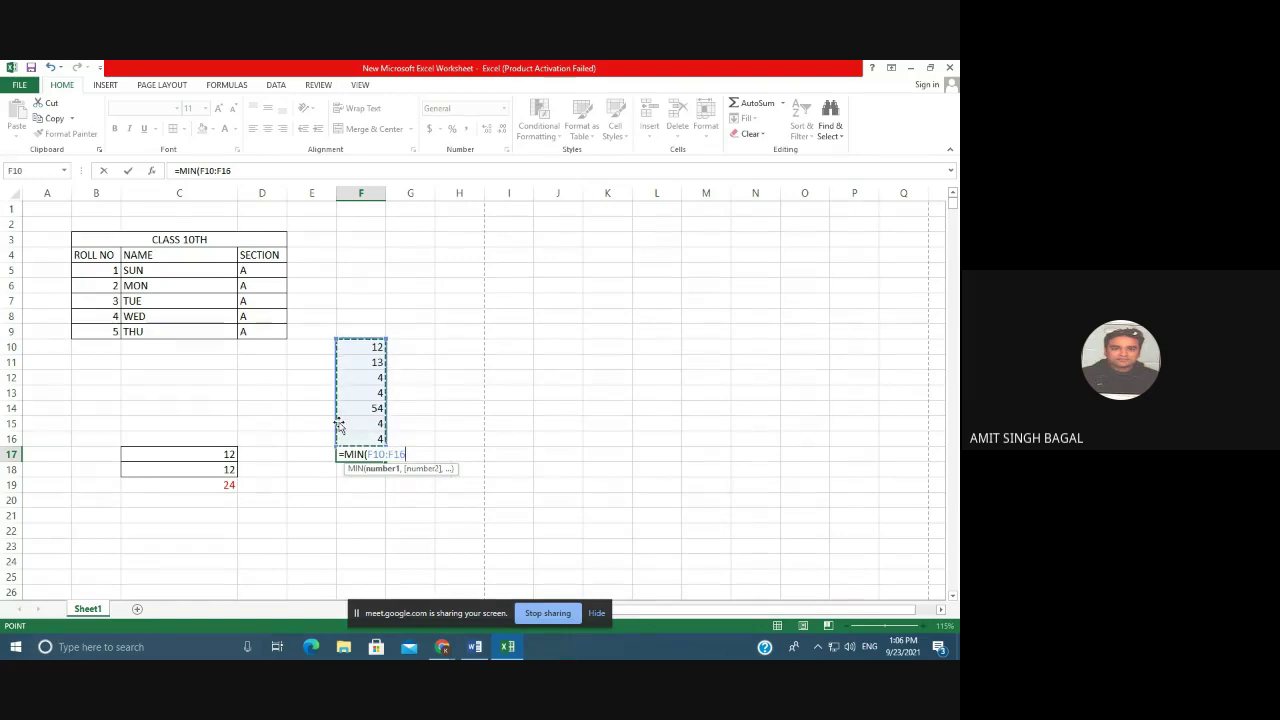
pyautogui.press('Return')
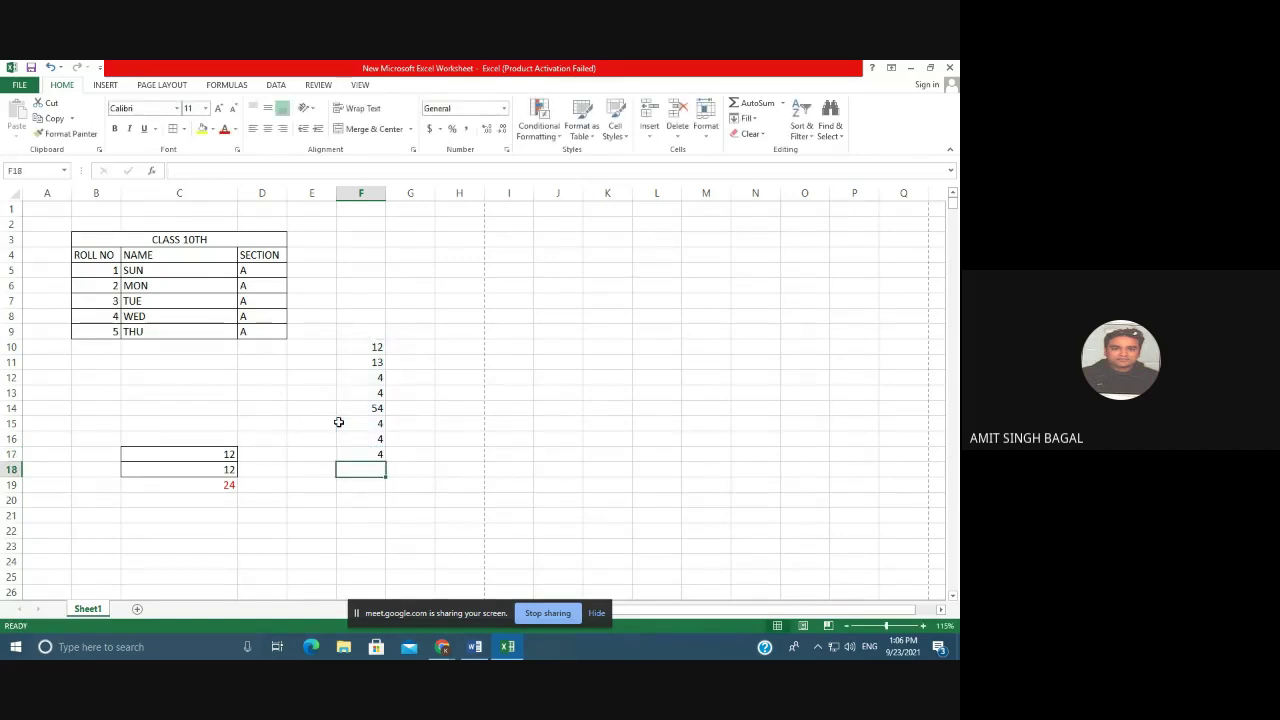
pyautogui.press('Delete')
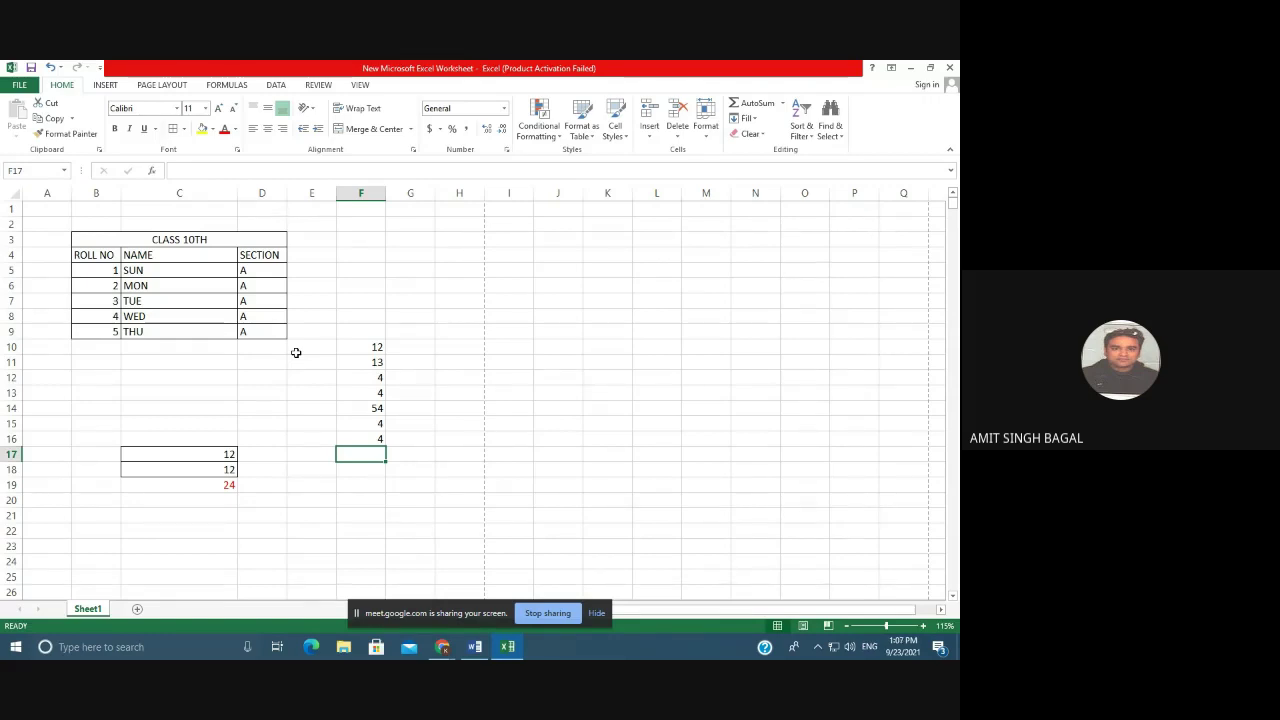
# Sort the numbers in F10:F16 from smallest to largest, and re-sort them from largest to smallest.
pyautogui.moveTo(360, 347); pyautogui.dragTo(370, 440)
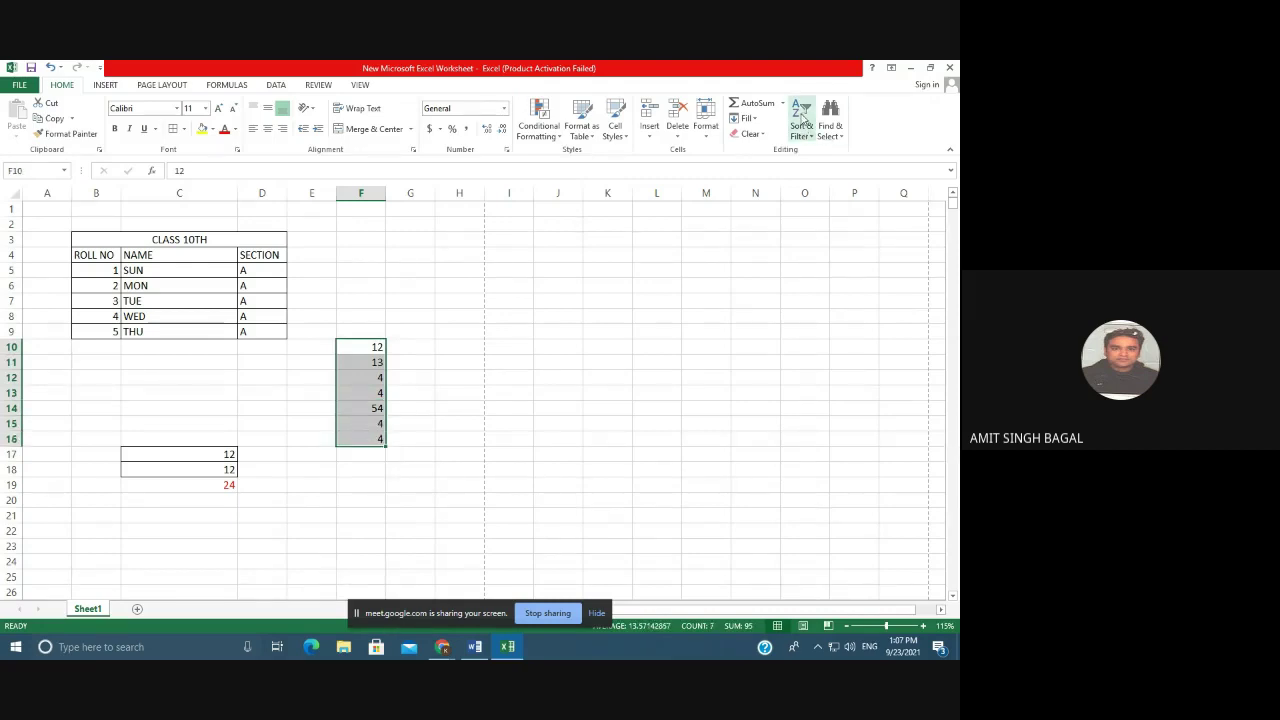
pyautogui.click(802, 118)
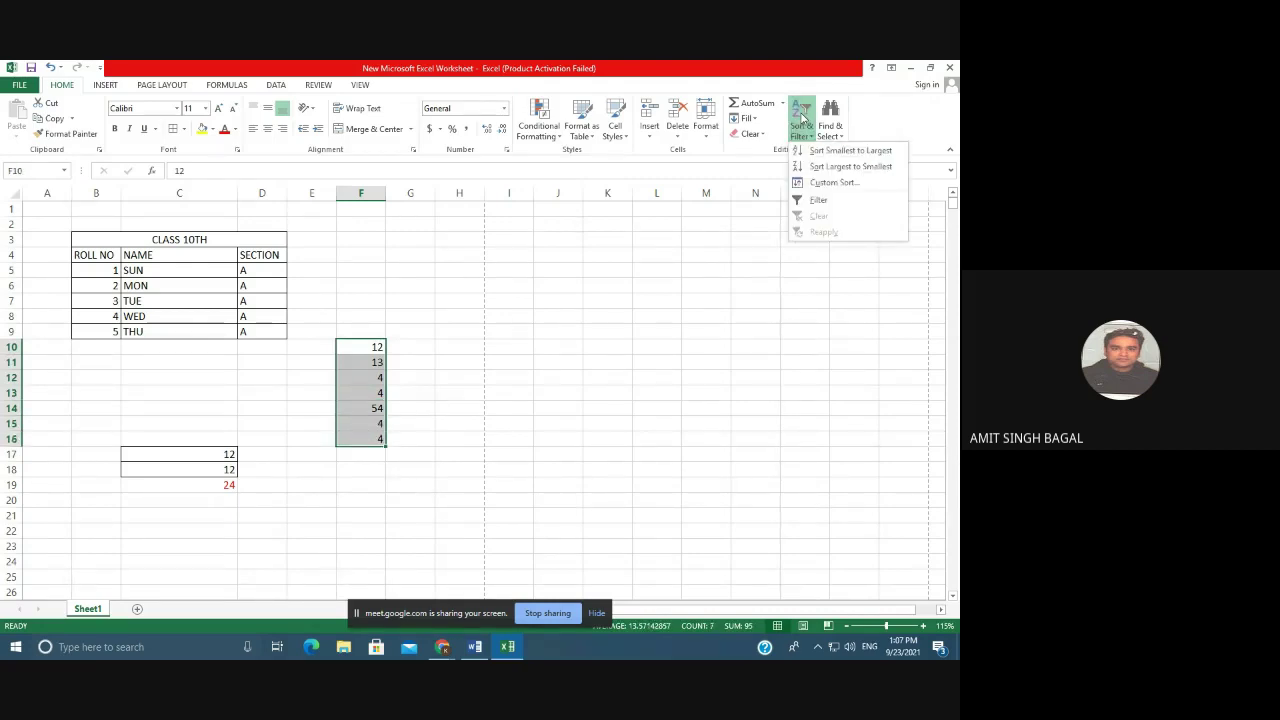
pyautogui.click(860, 152)
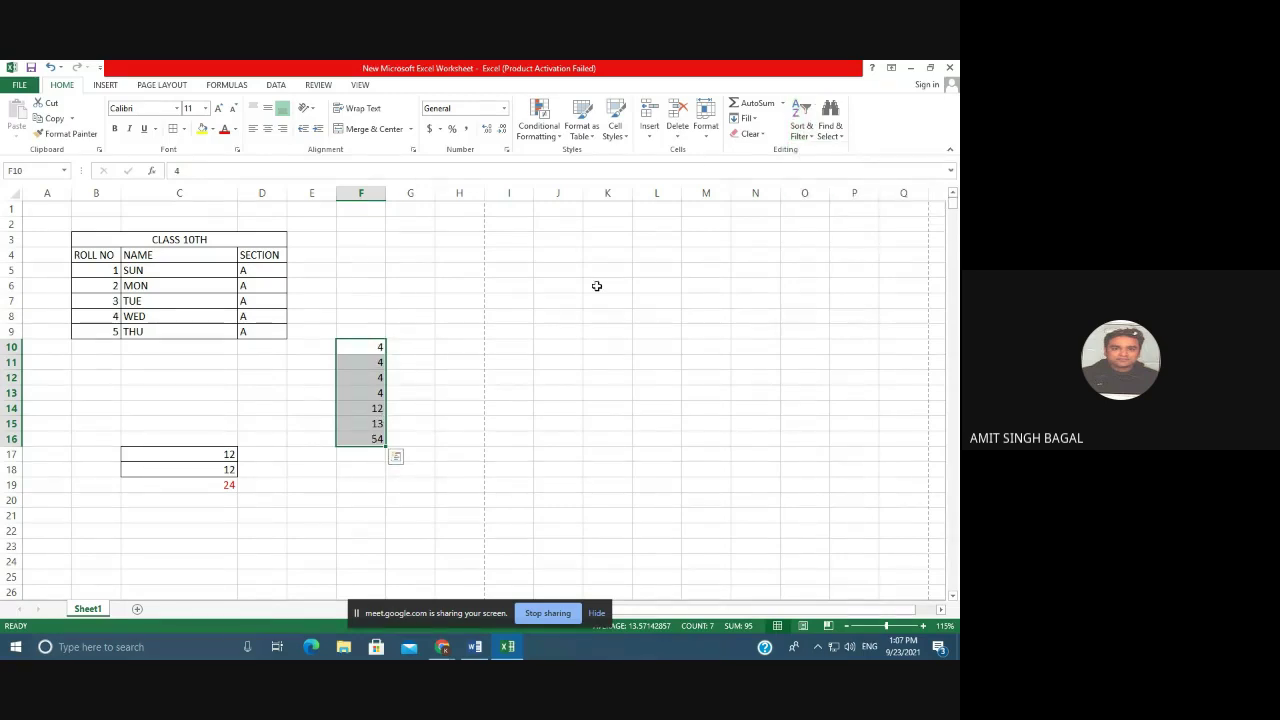
pyautogui.click(805, 123)
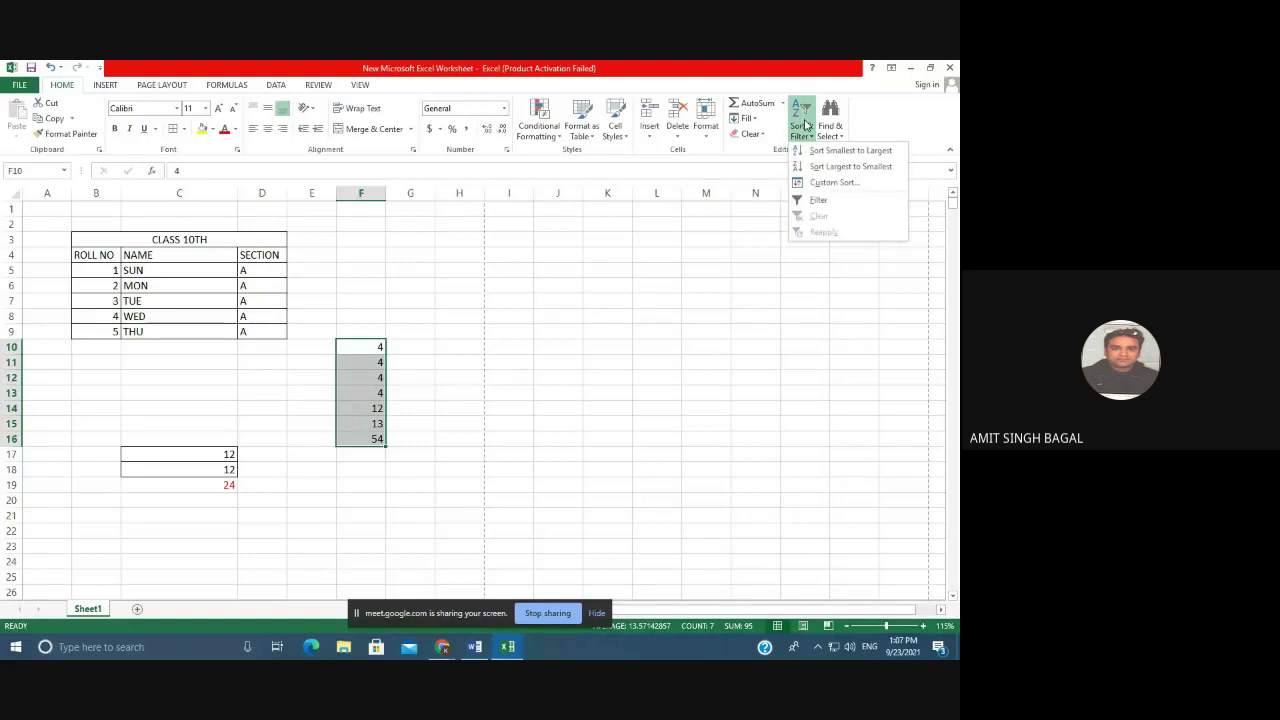
pyautogui.click(845, 166)
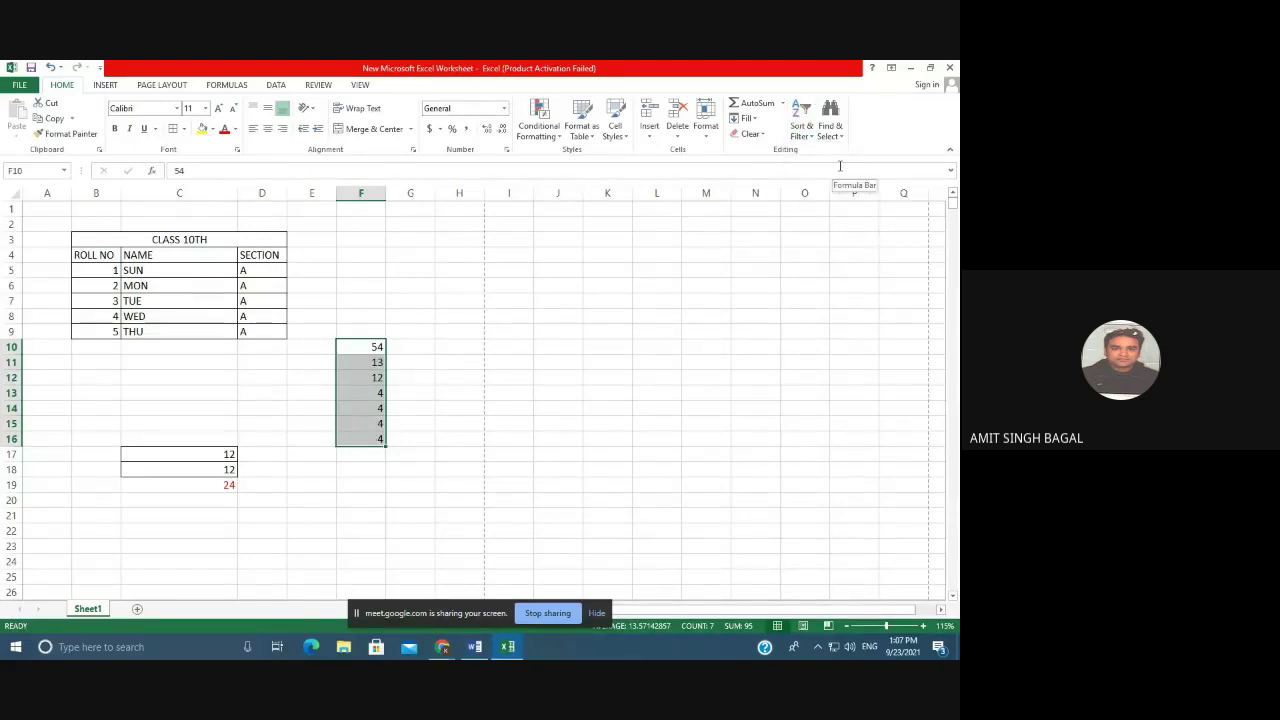
pyautogui.click(808, 126)
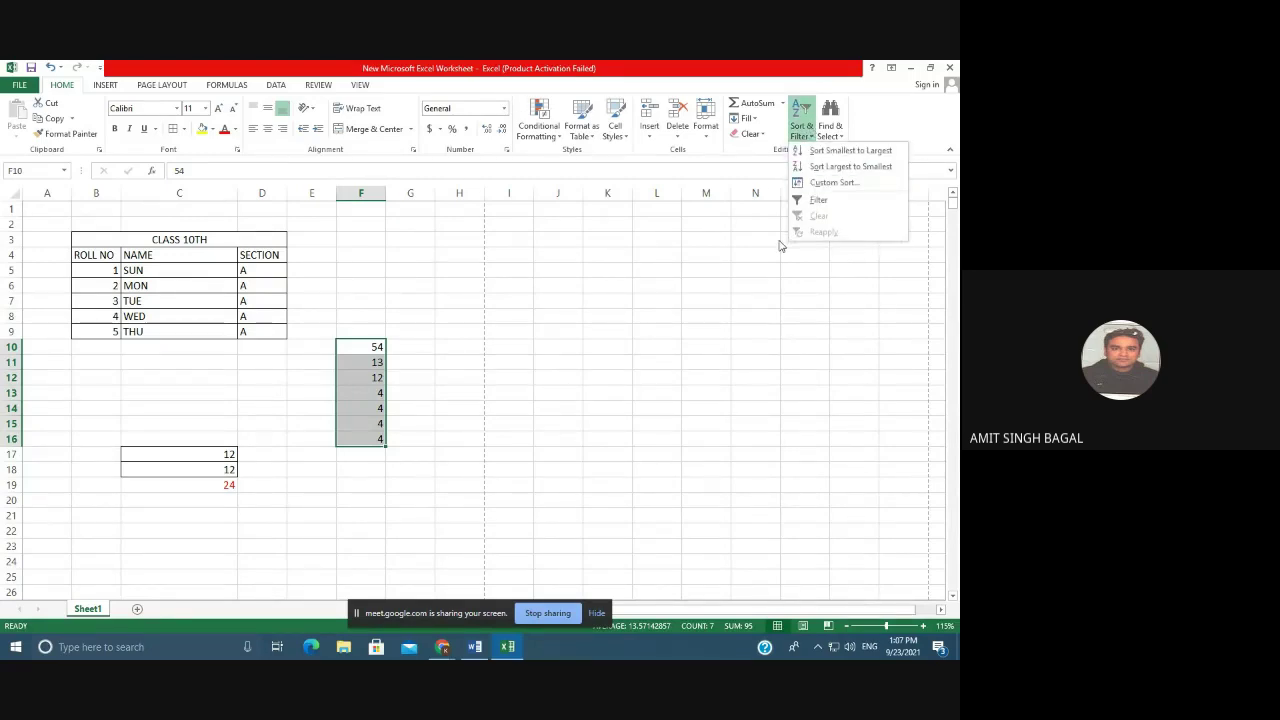
pyautogui.click(705, 310)
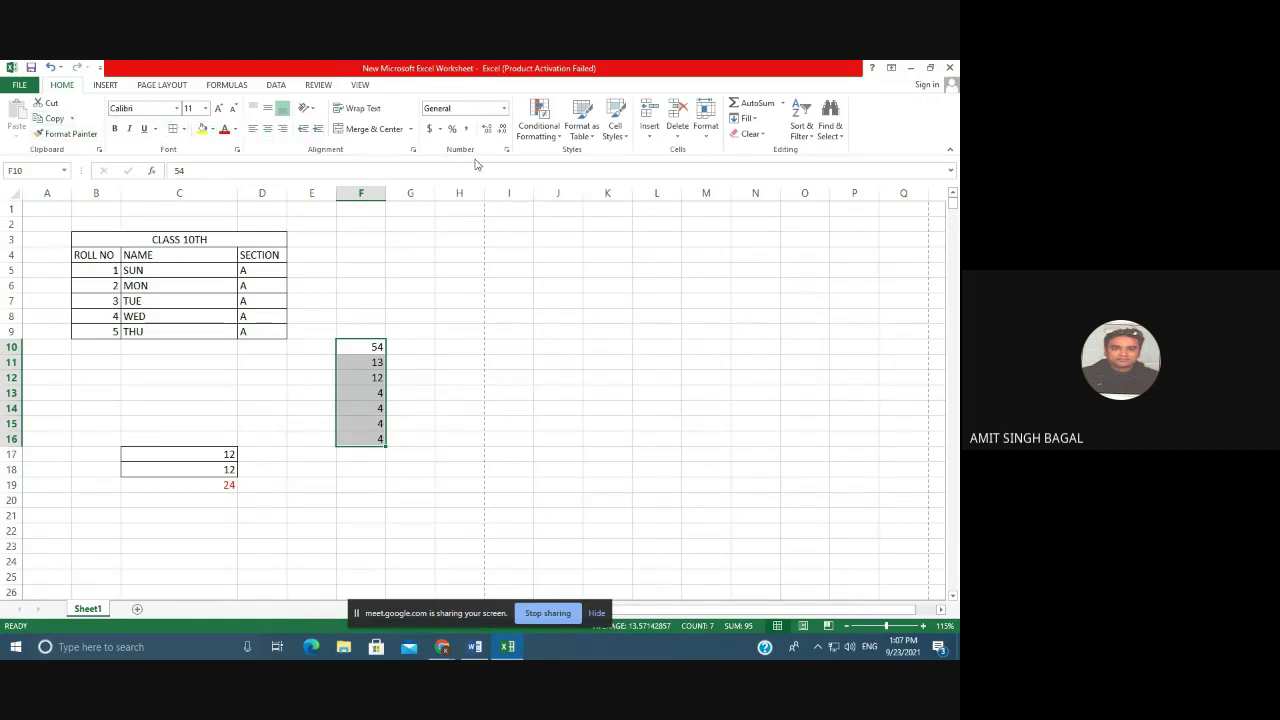
# Apply the Currency number format to cell F10.
pyautogui.click(455, 378)
pyautogui.click(365, 346)
pyautogui.click(504, 108)
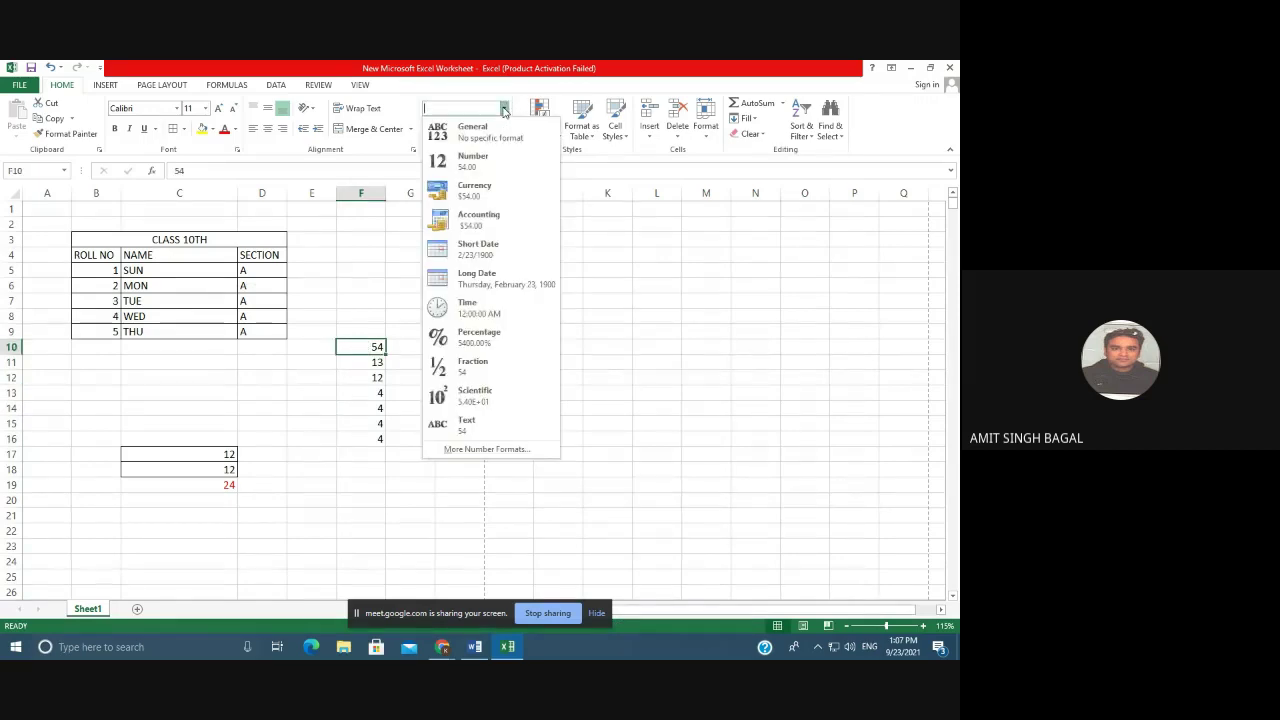
pyautogui.click(478, 190)
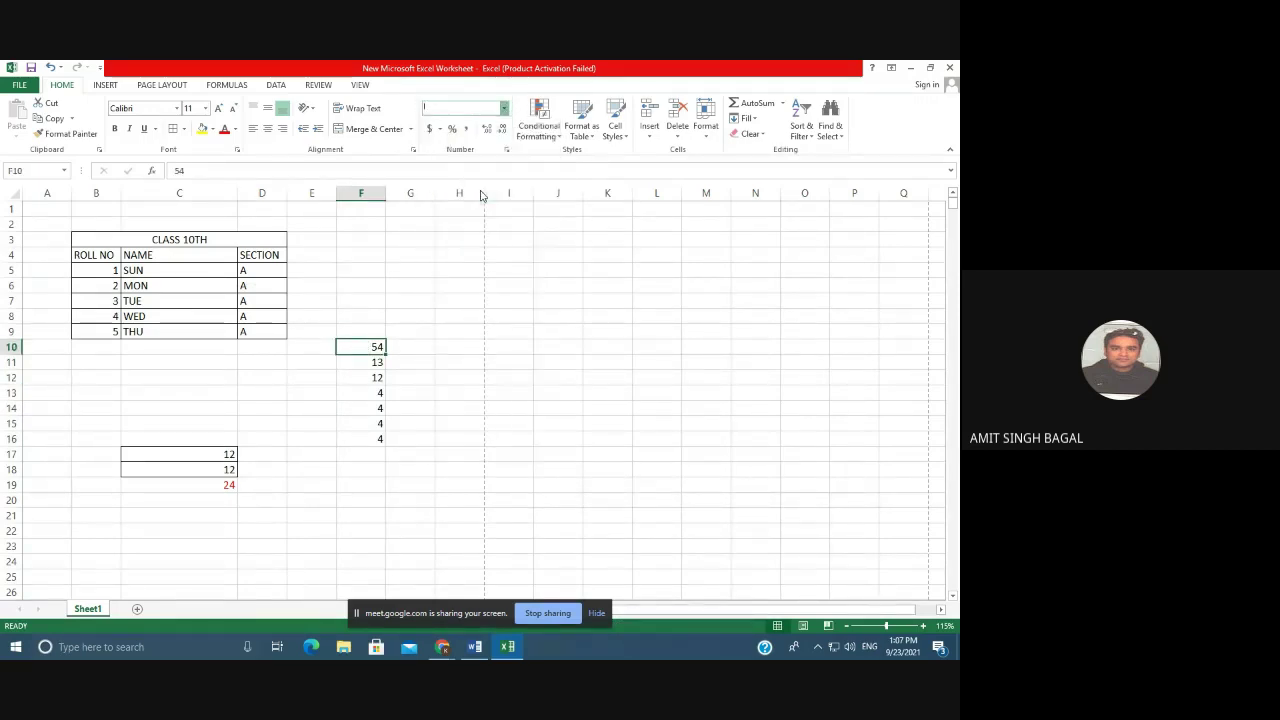
pyautogui.click(451, 346)
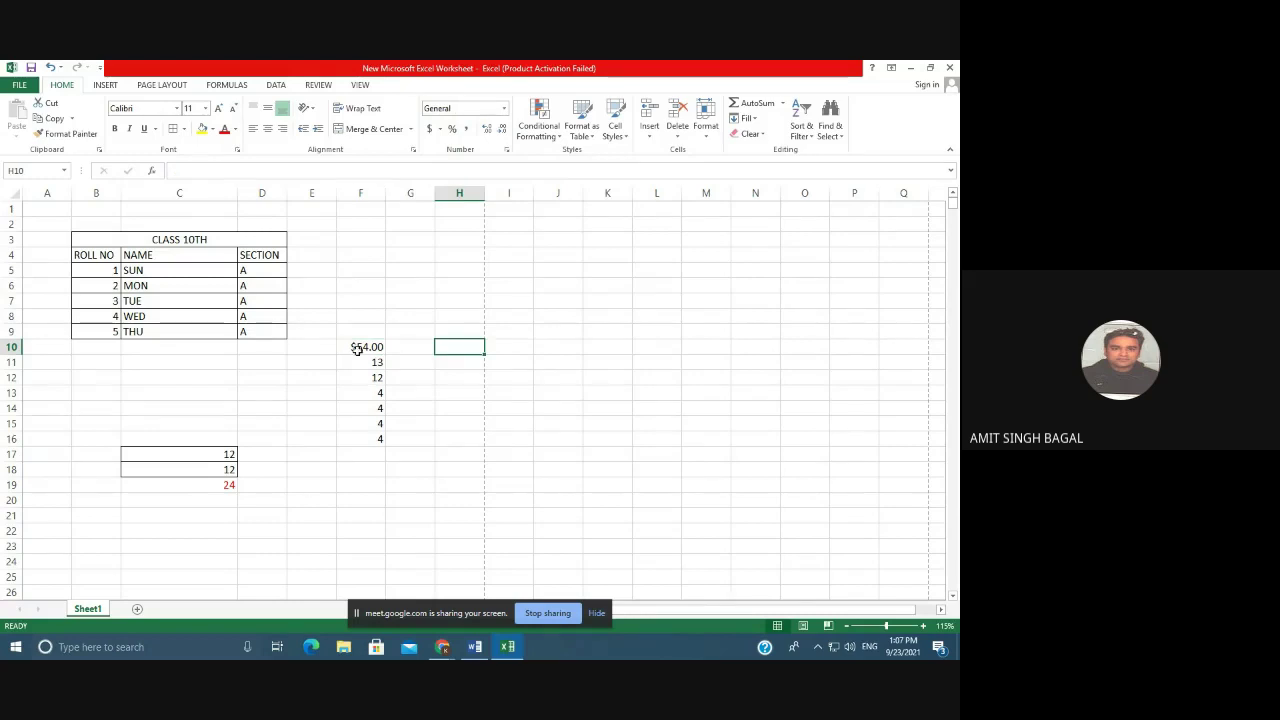
pyautogui.click(358, 346)
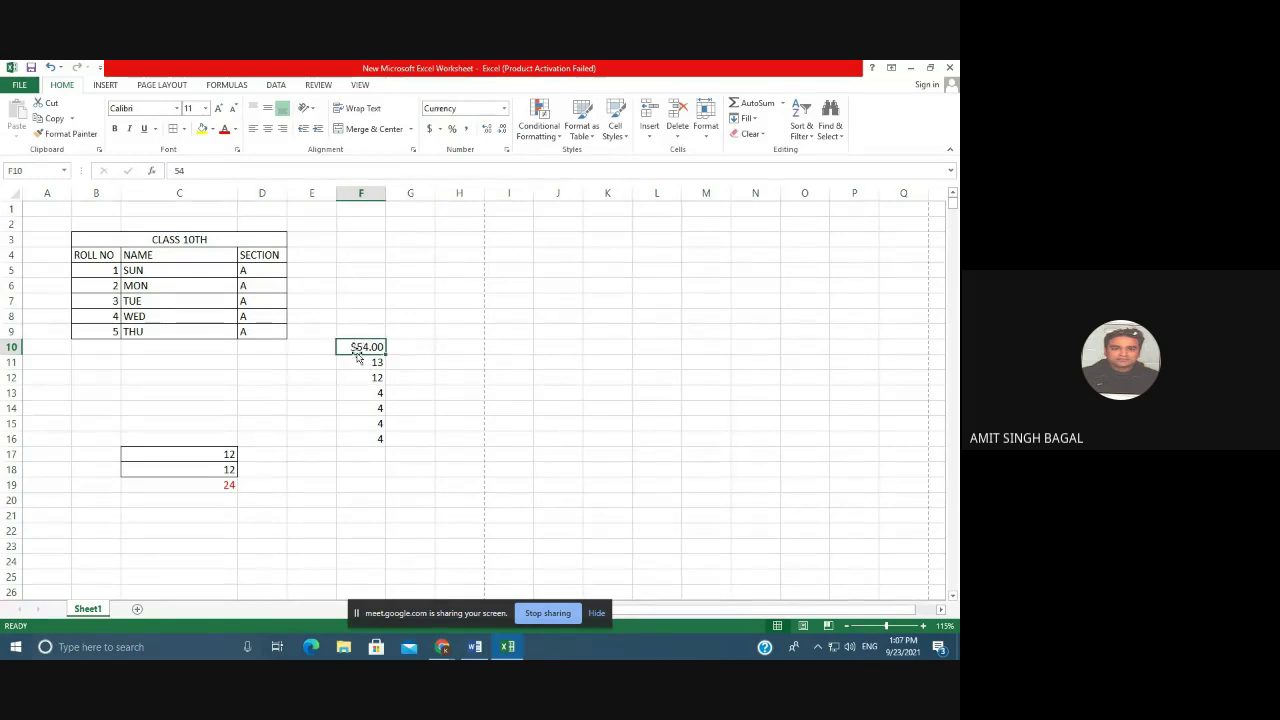
# Format cell F11 as Percentage and autofit the width of column F.
pyautogui.click(358, 363)
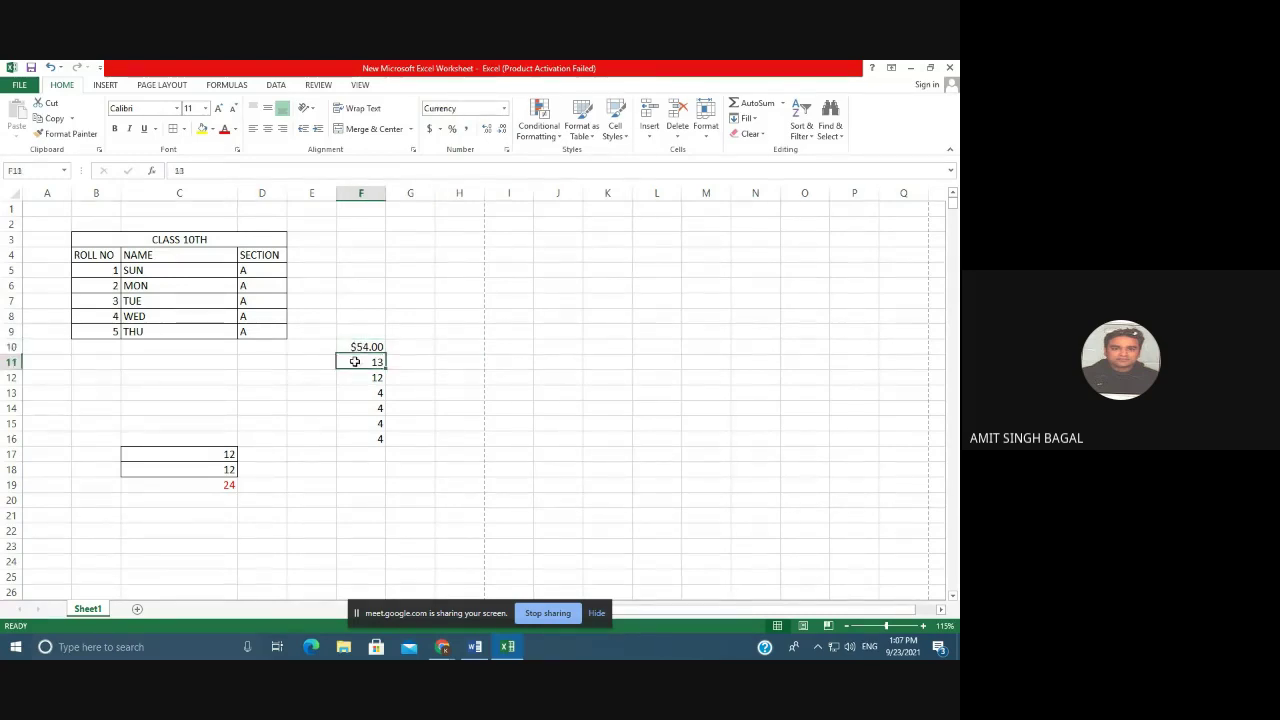
pyautogui.click(503, 108)
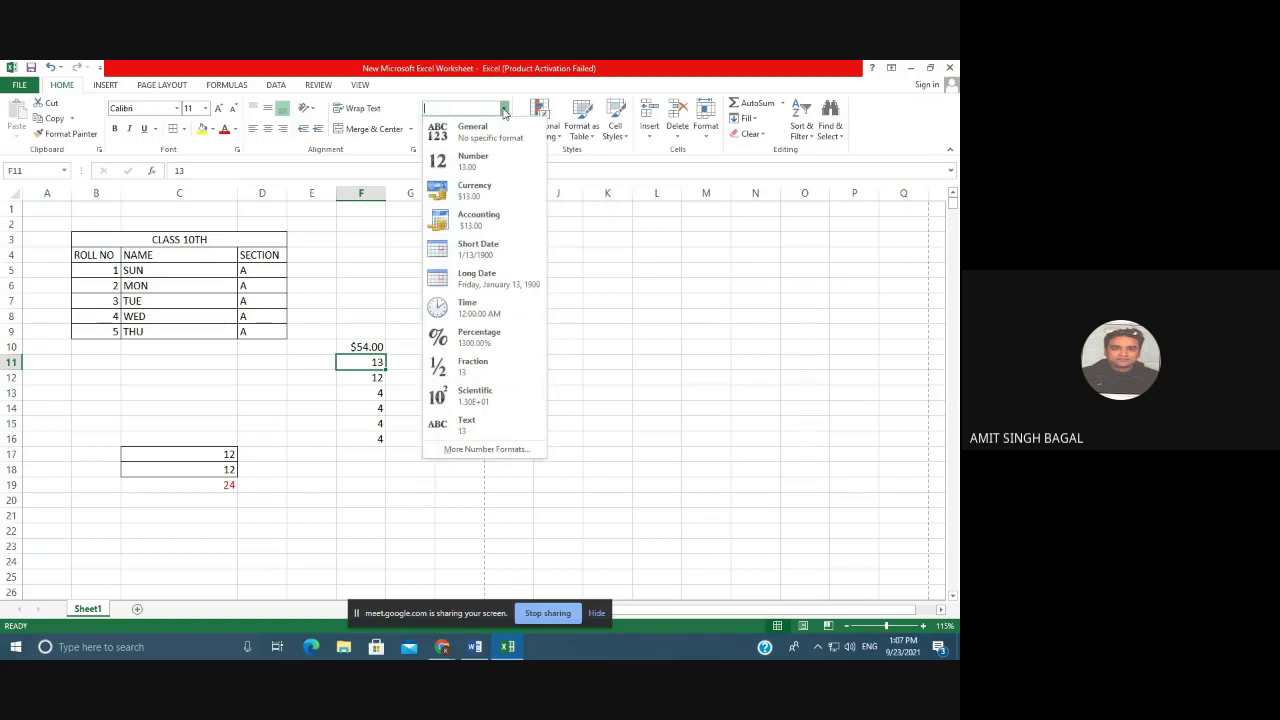
pyautogui.click(477, 340)
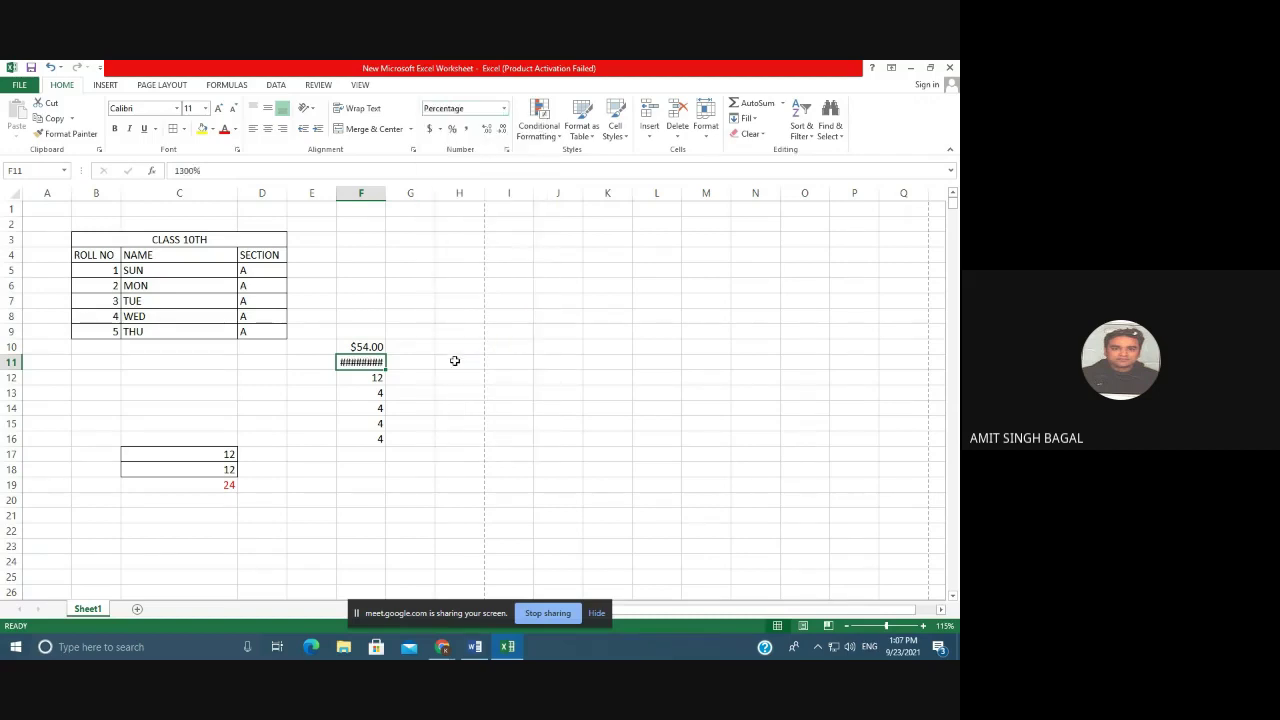
pyautogui.doubleClick(386, 197)
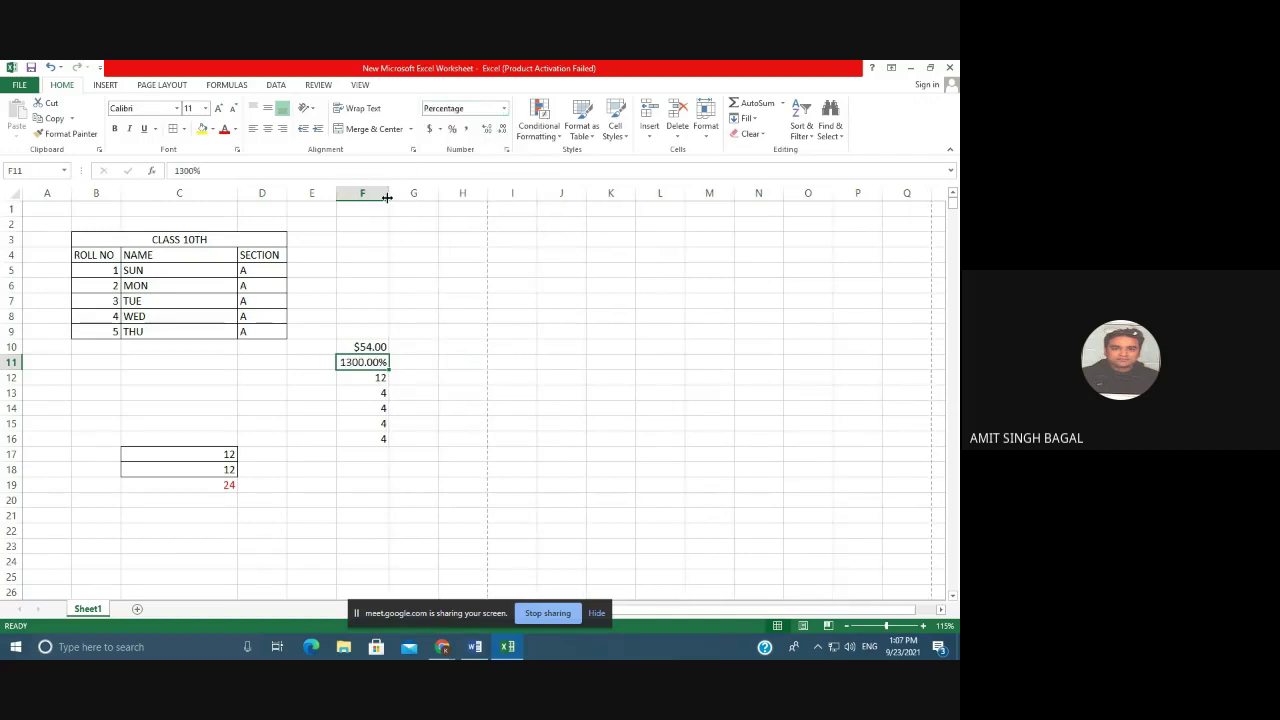
pyautogui.click(463, 364)
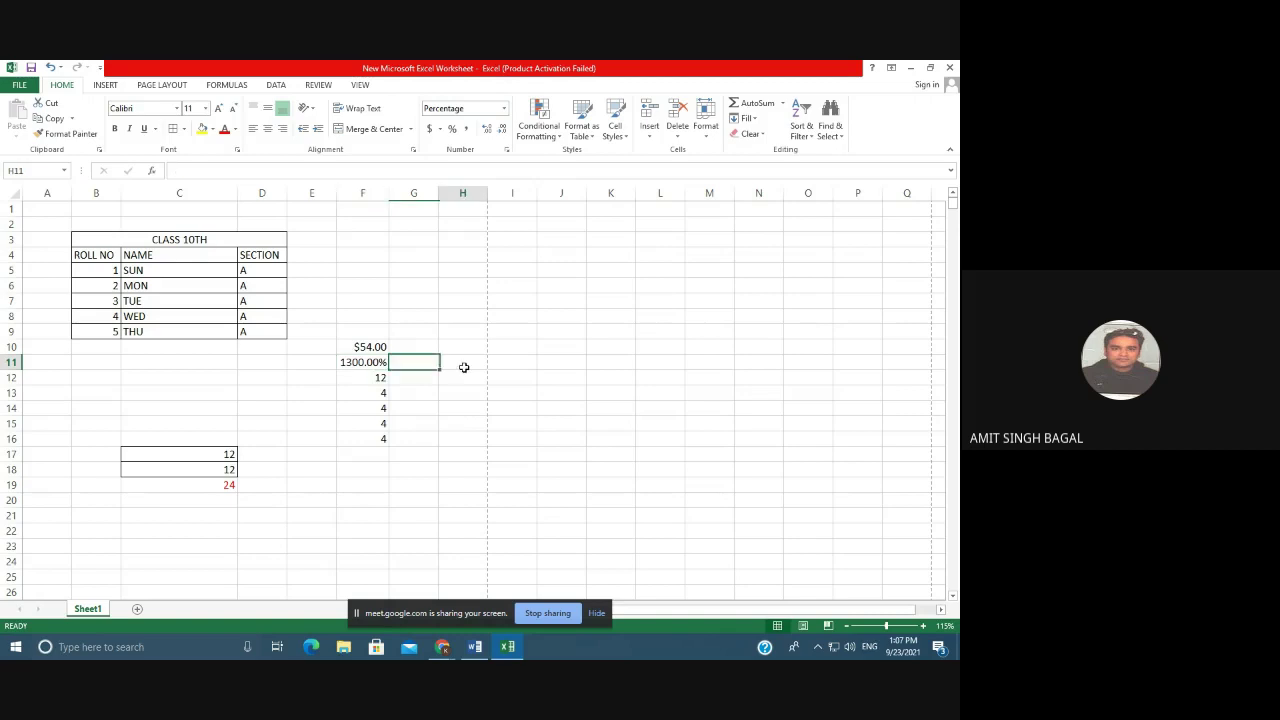
# Format cell F12 as Time, and undo the number format changes in F10 to F12.
pyautogui.click(374, 376)
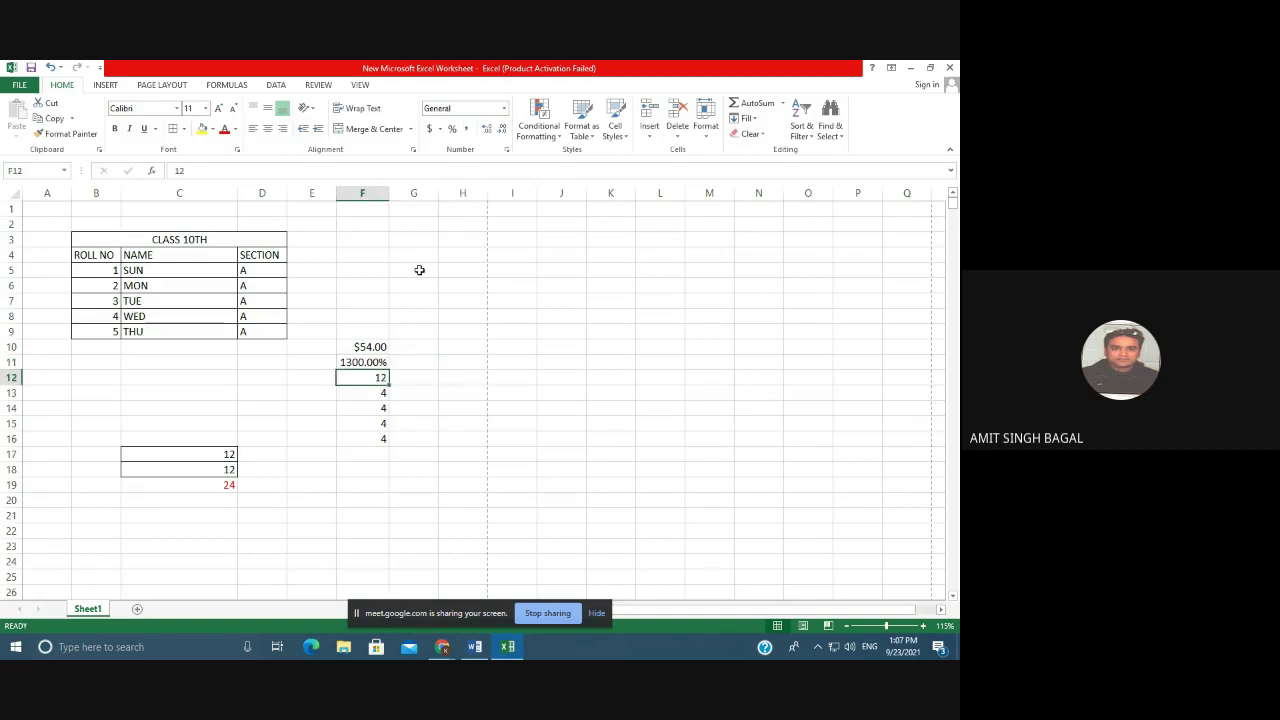
pyautogui.click(505, 111)
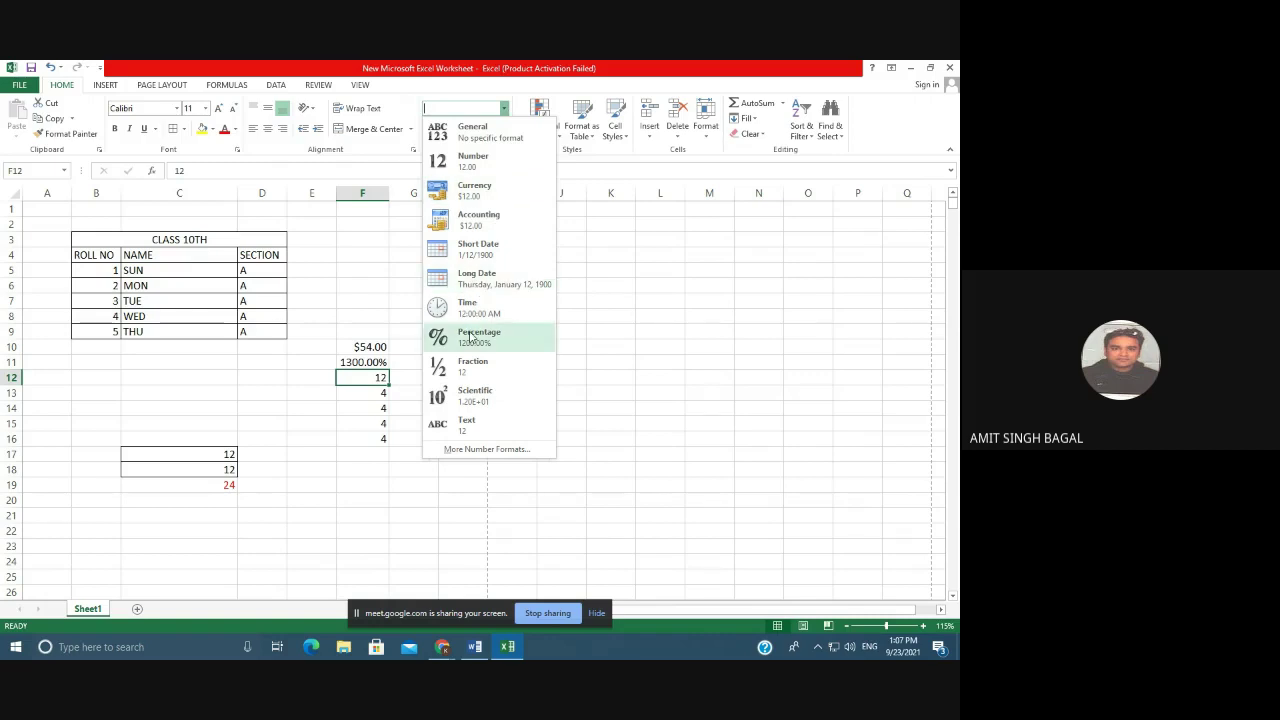
pyautogui.click(485, 307)
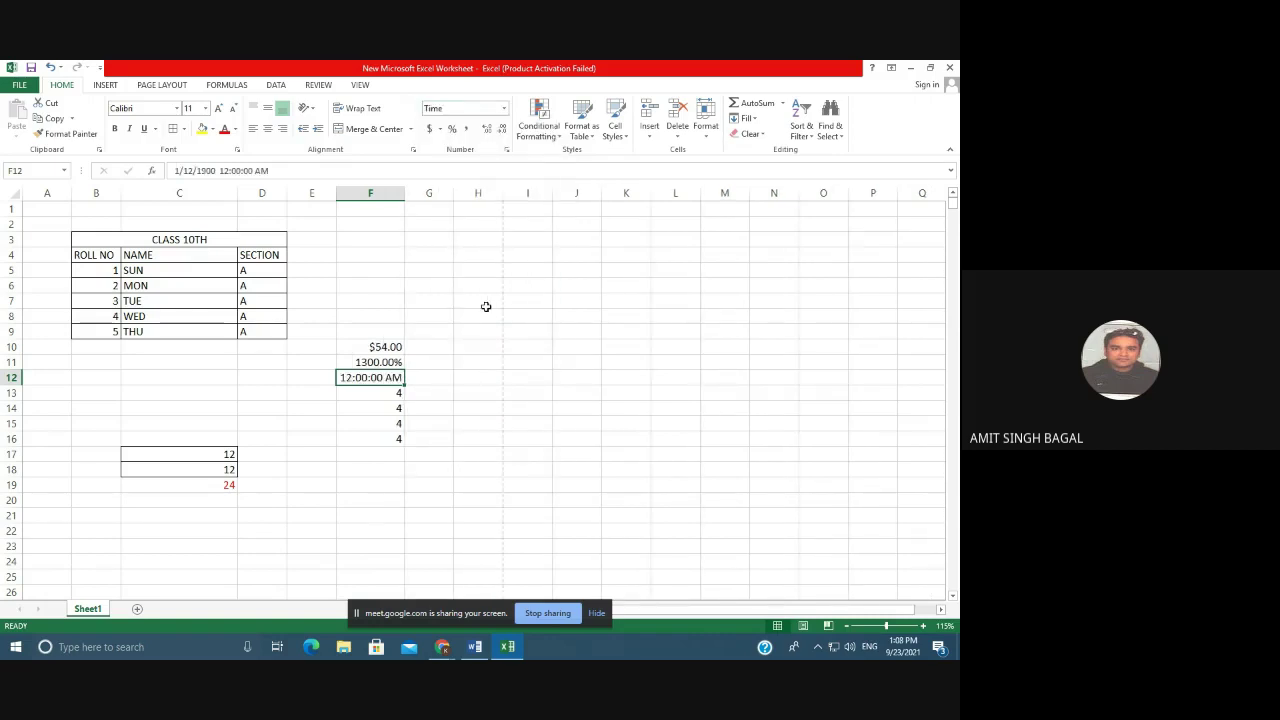
pyautogui.hotkey('ctrl', 'z')
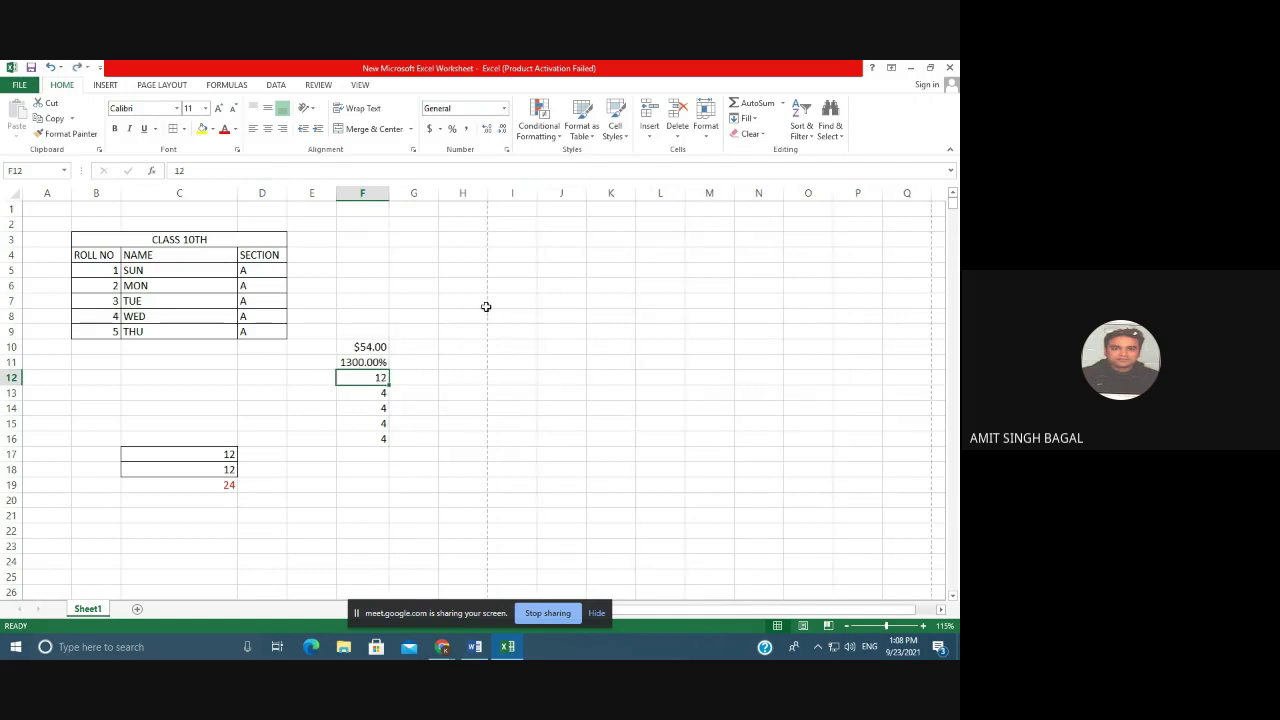
pyautogui.hotkey('ctrl', 'z')
pyautogui.hotkey('ctrl', 'z')
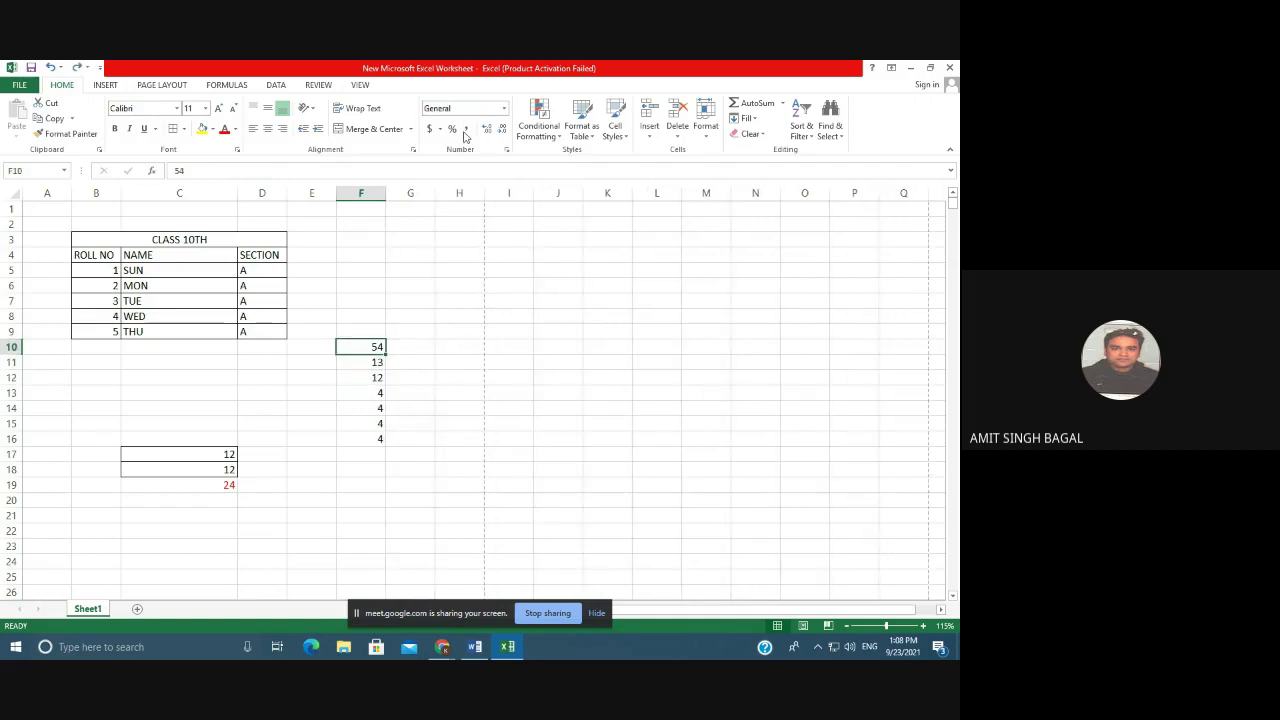
# Apply the English (India) rupee accounting format to cell F10.
pyautogui.click(505, 108)
pyautogui.click(505, 108)
pyautogui.click(439, 130)
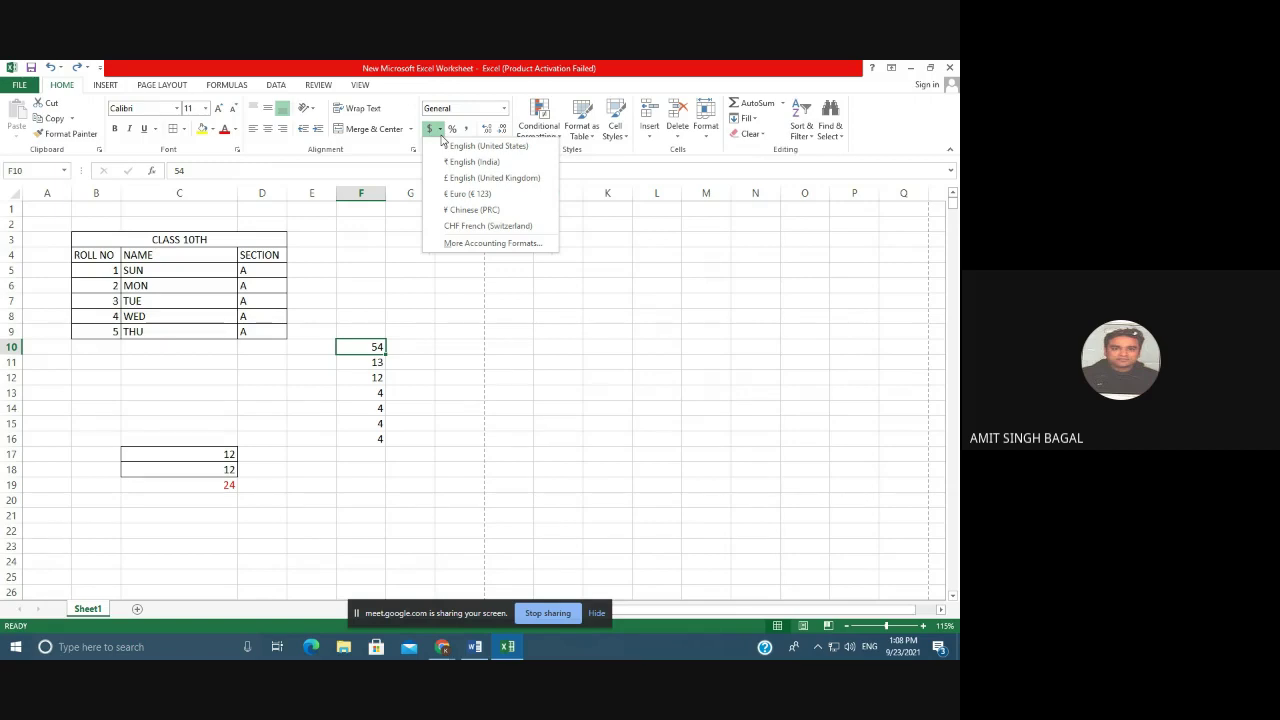
pyautogui.click(462, 161)
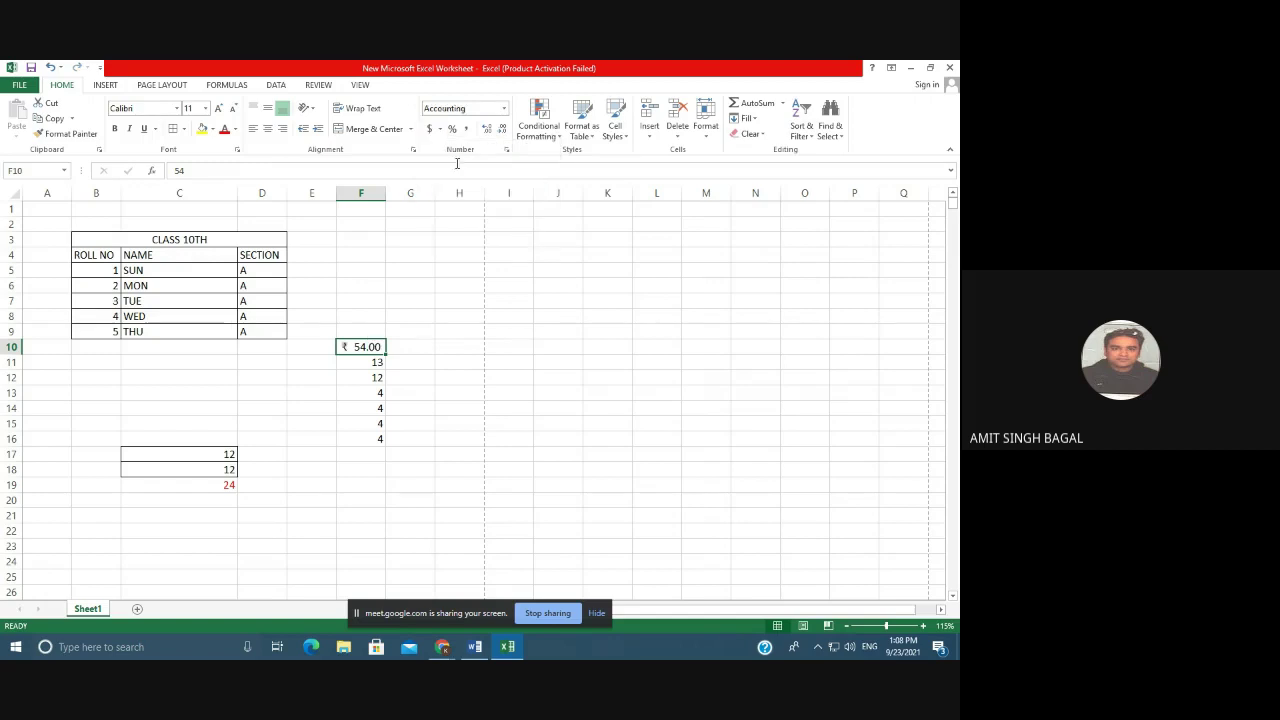
pyautogui.click(438, 400)
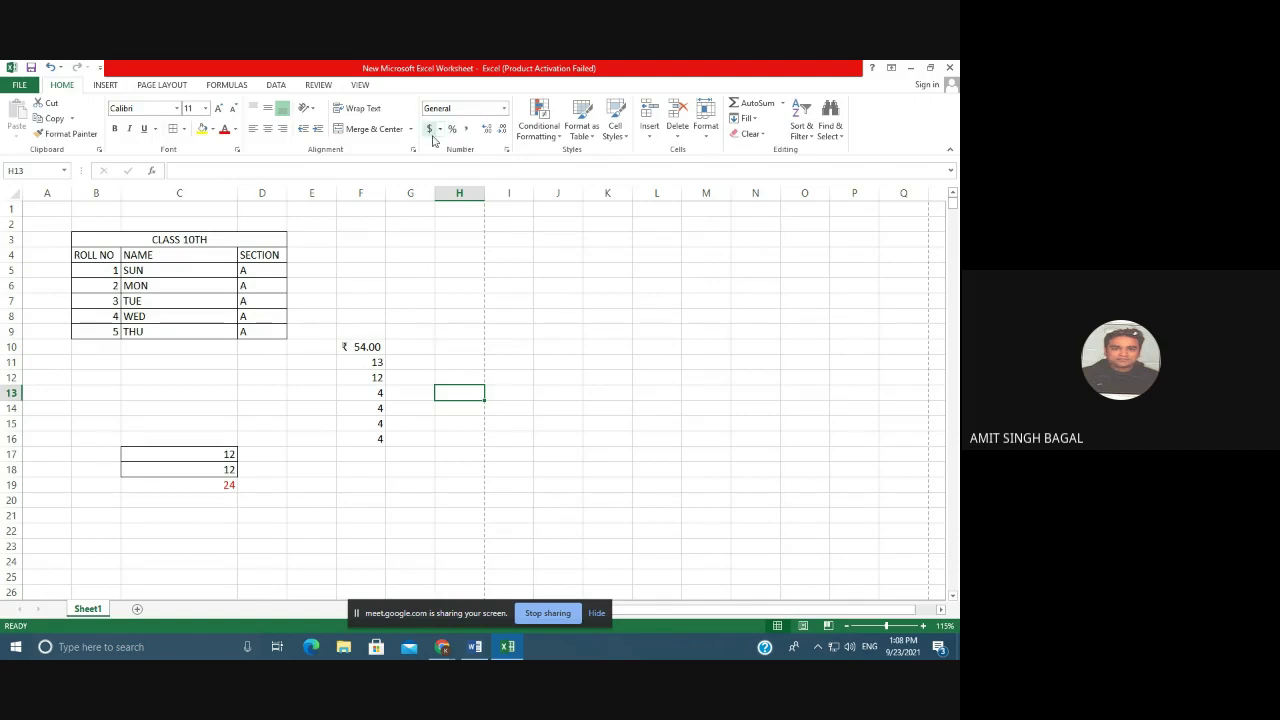
# Increase the decimals of cell F10 to seven places and autofit the width of column F.
pyautogui.click(372, 347)
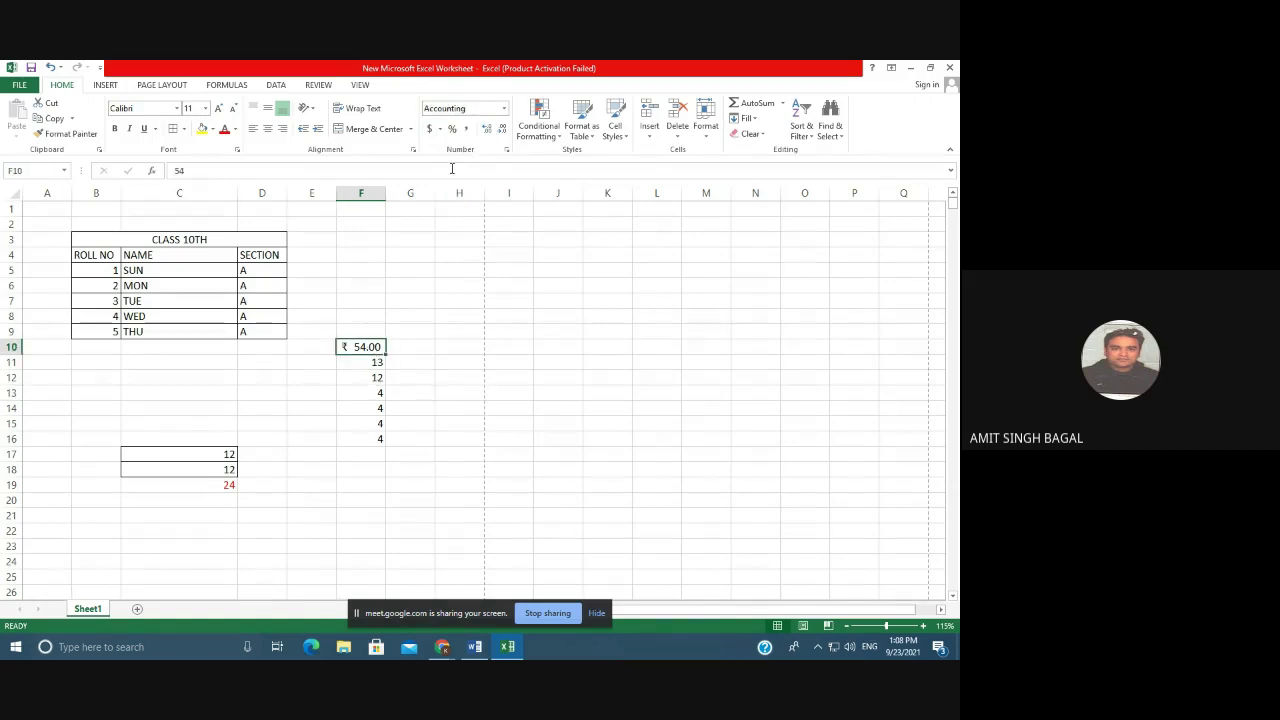
pyautogui.click(488, 131)
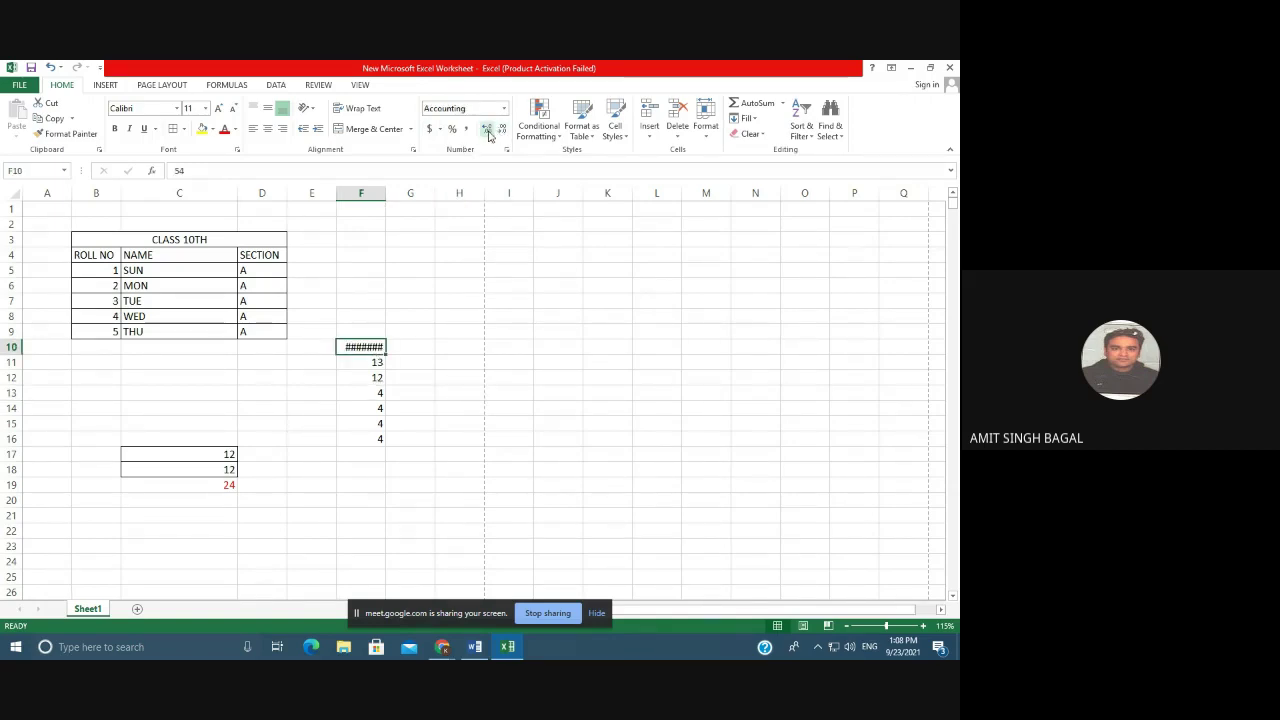
pyautogui.click(488, 131)
pyautogui.click(488, 131)
pyautogui.click(488, 131)
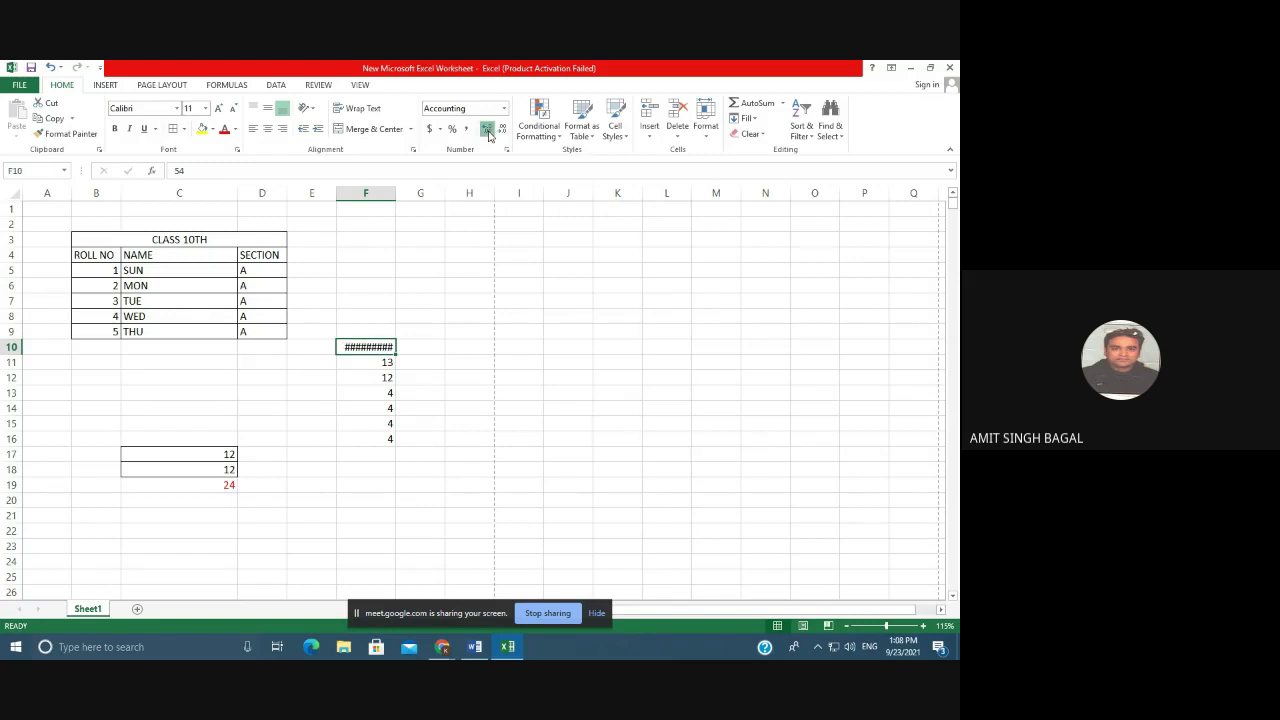
pyautogui.click(488, 131)
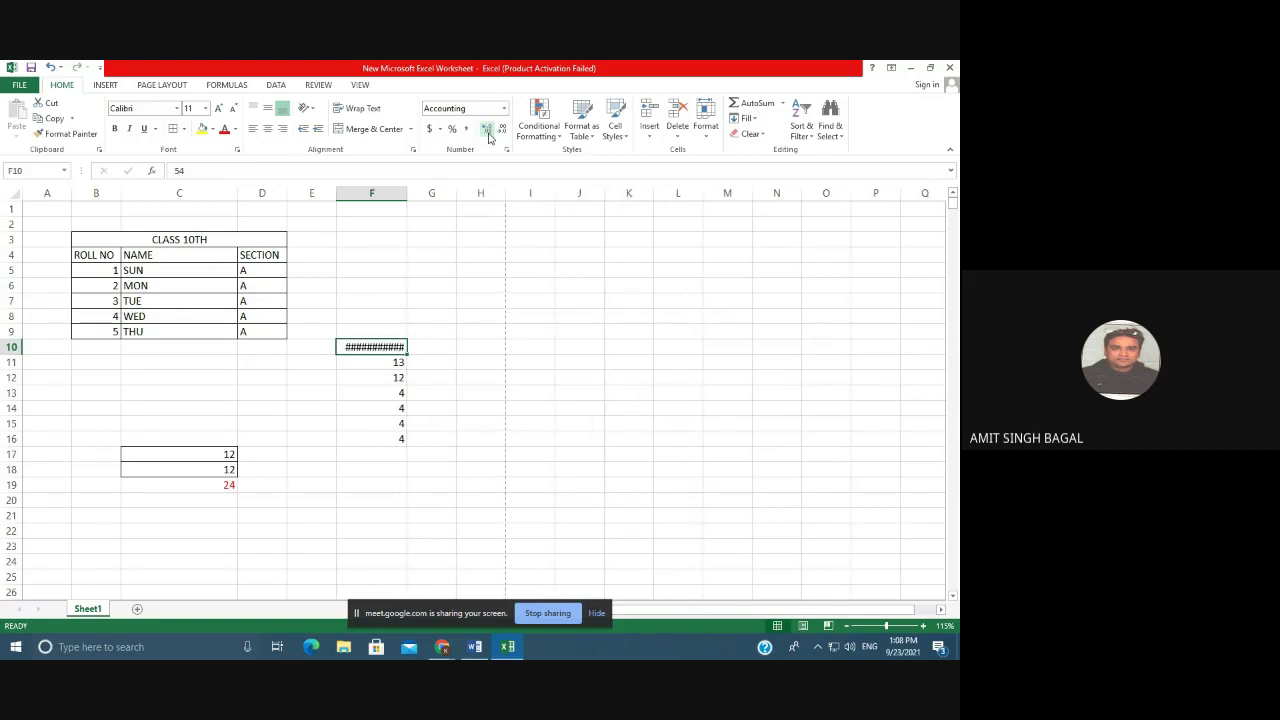
pyautogui.doubleClick(407, 193)
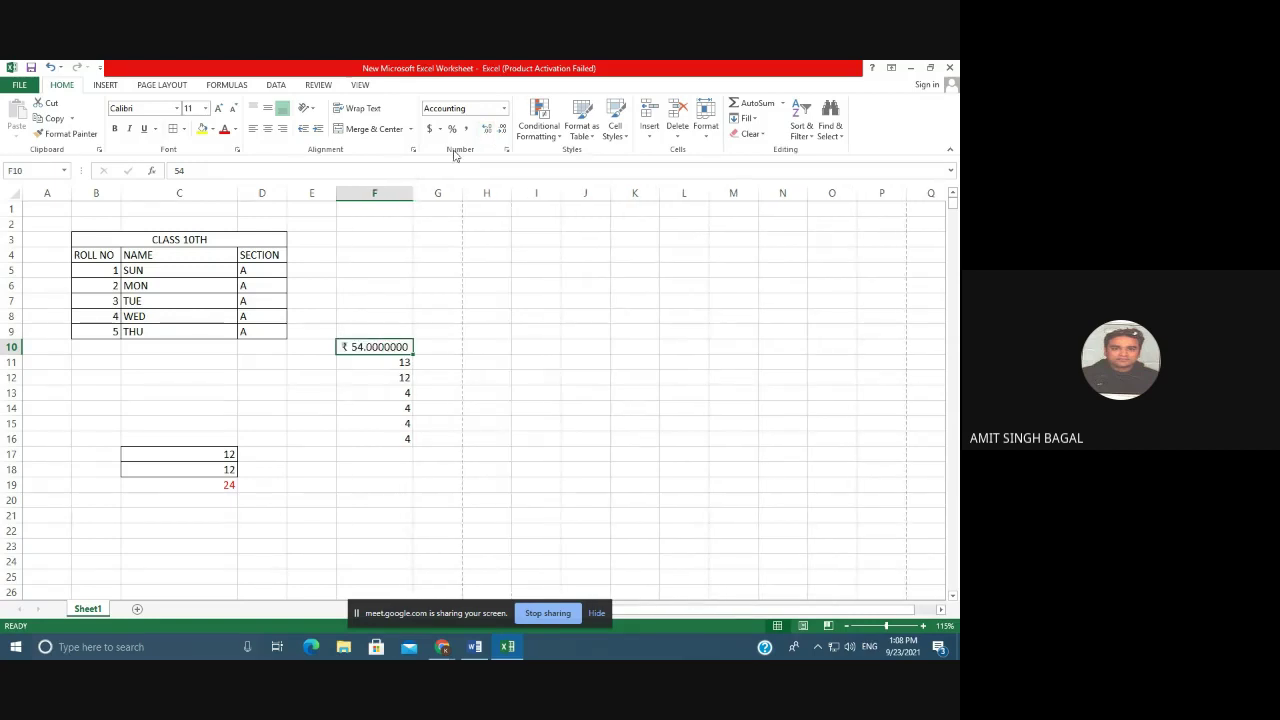
# Decrease the decimals of the rupee amount in F10 to zero places.
pyautogui.click(502, 131)
pyautogui.click(502, 131)
pyautogui.click(502, 131)
pyautogui.click(502, 131)
pyautogui.click(502, 131)
pyautogui.click(502, 131)
pyautogui.click(502, 131)
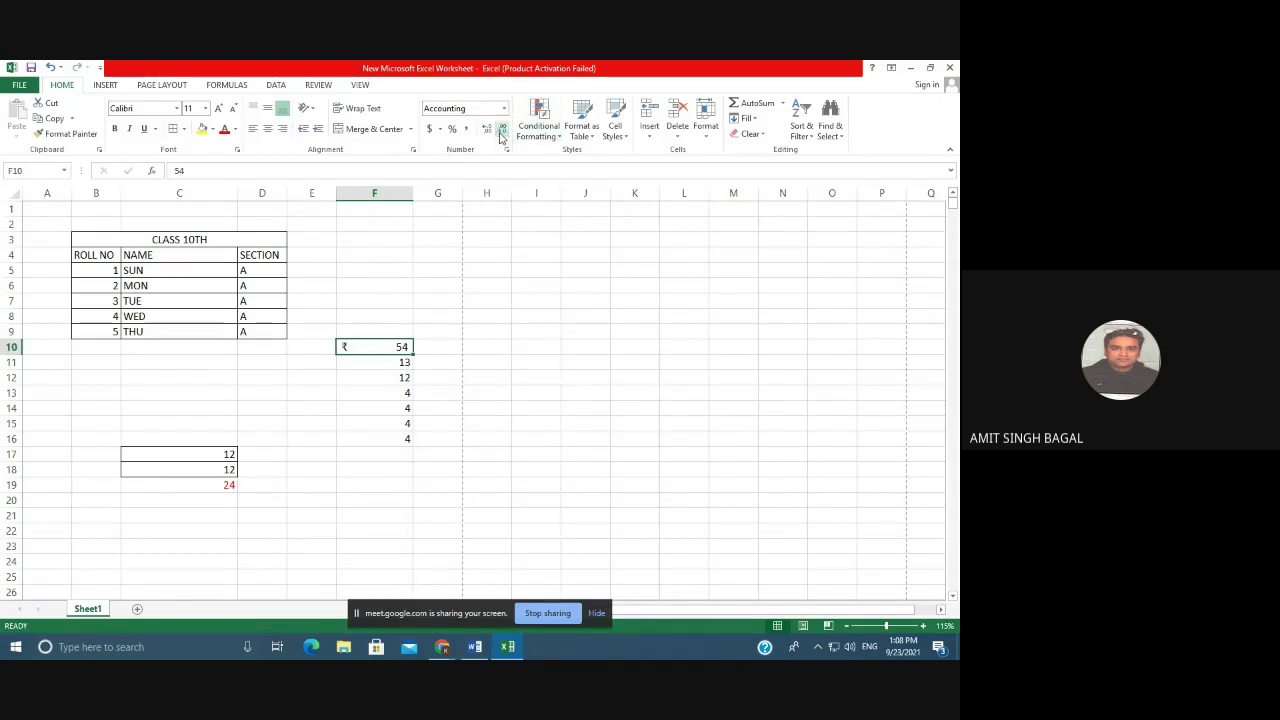
pyautogui.click(426, 502)
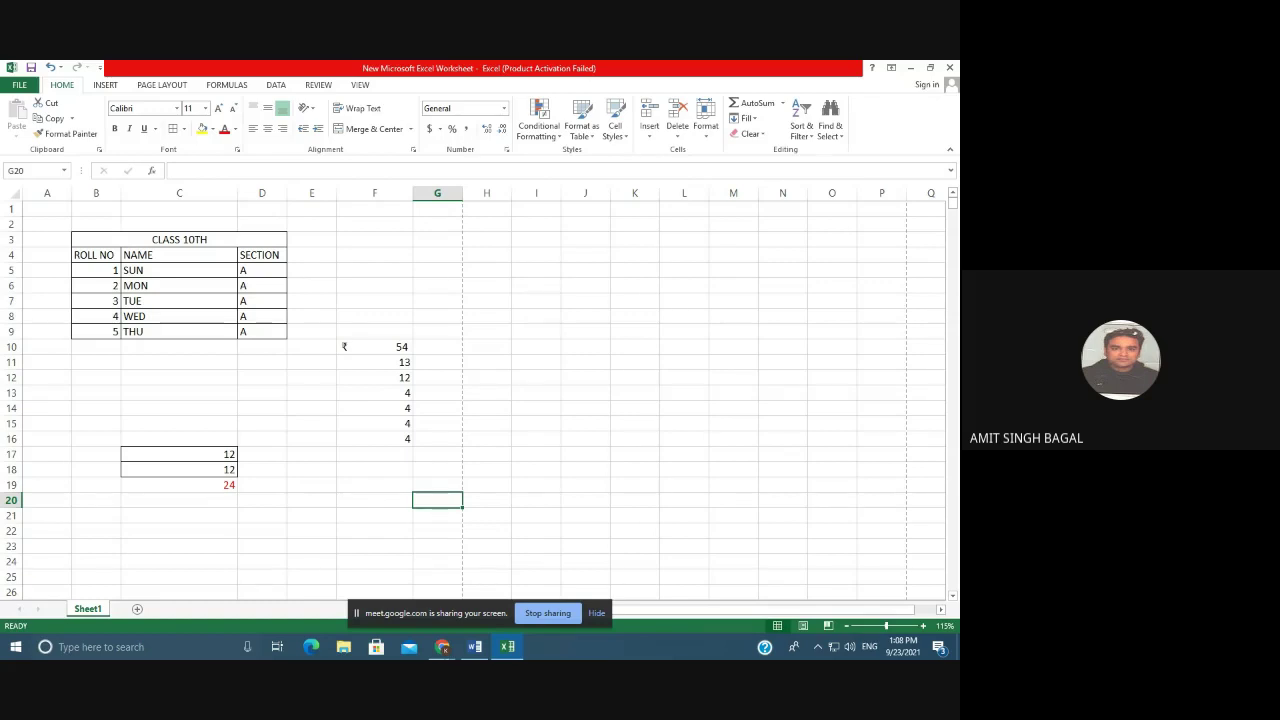
# Switch to the Google Meet call in Chrome and open its recording controls.
pyautogui.moveTo(442, 647)
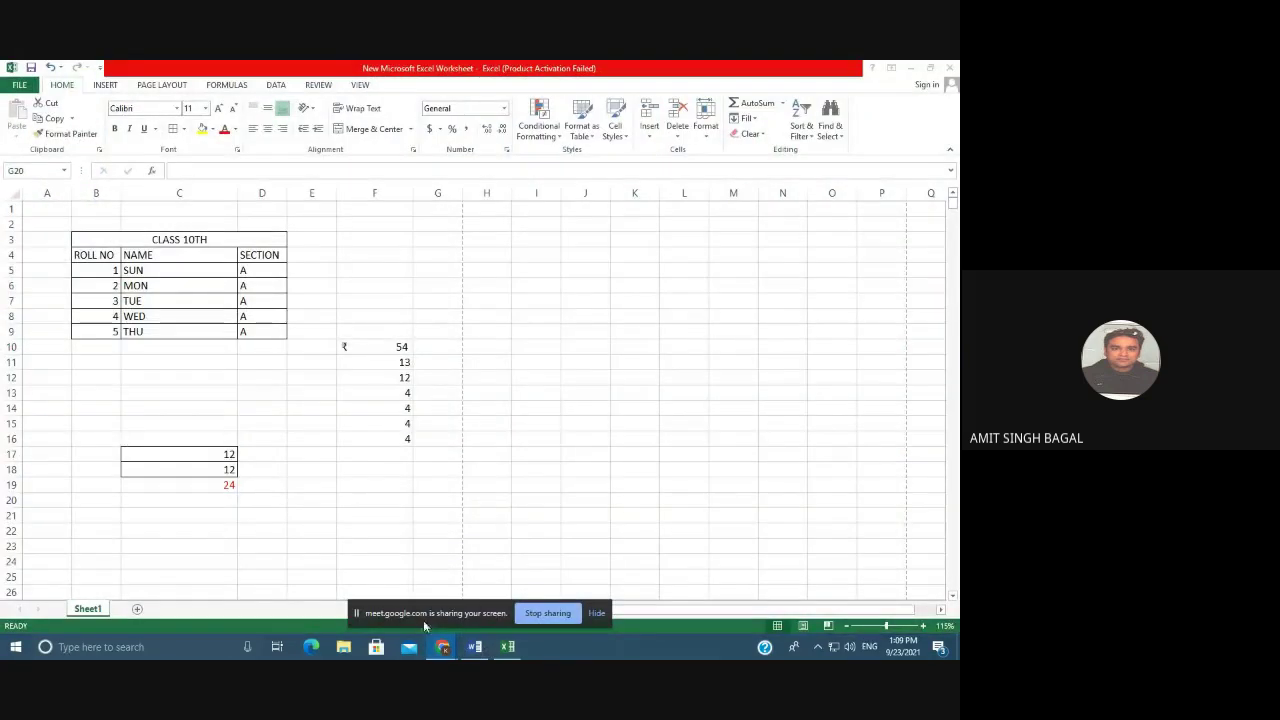
pyautogui.click(910, 68)
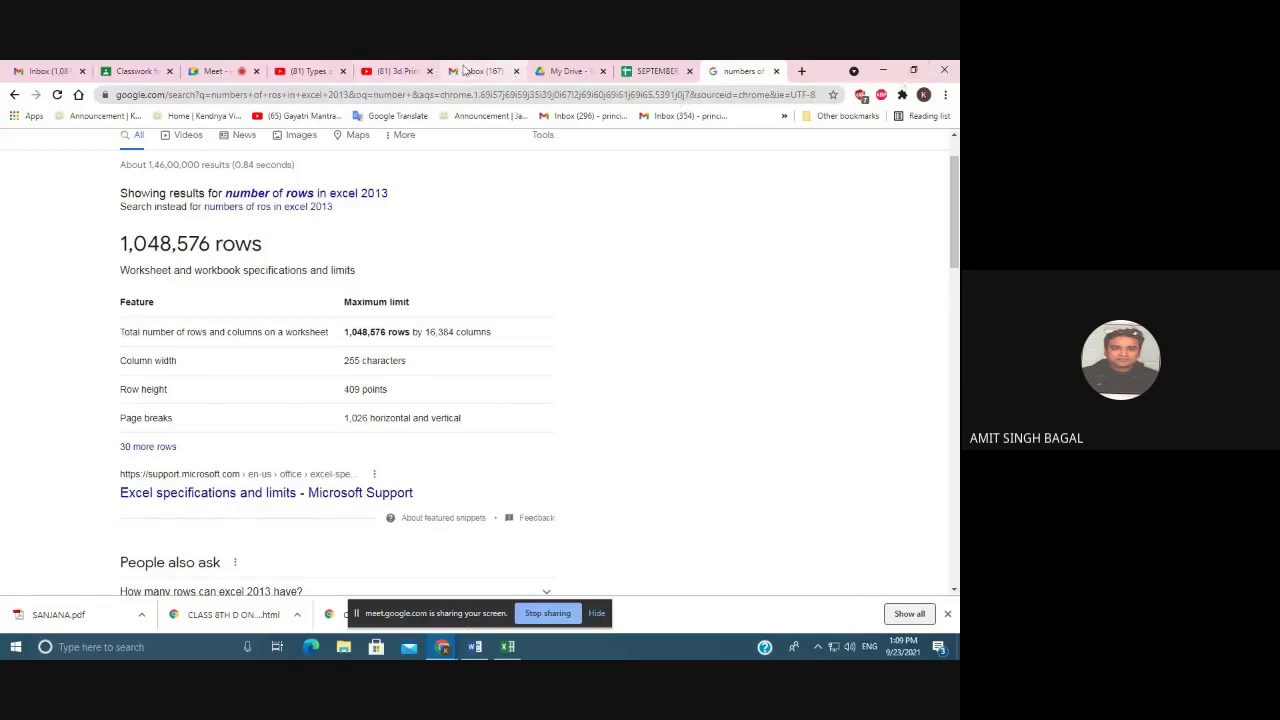
pyautogui.click(217, 74)
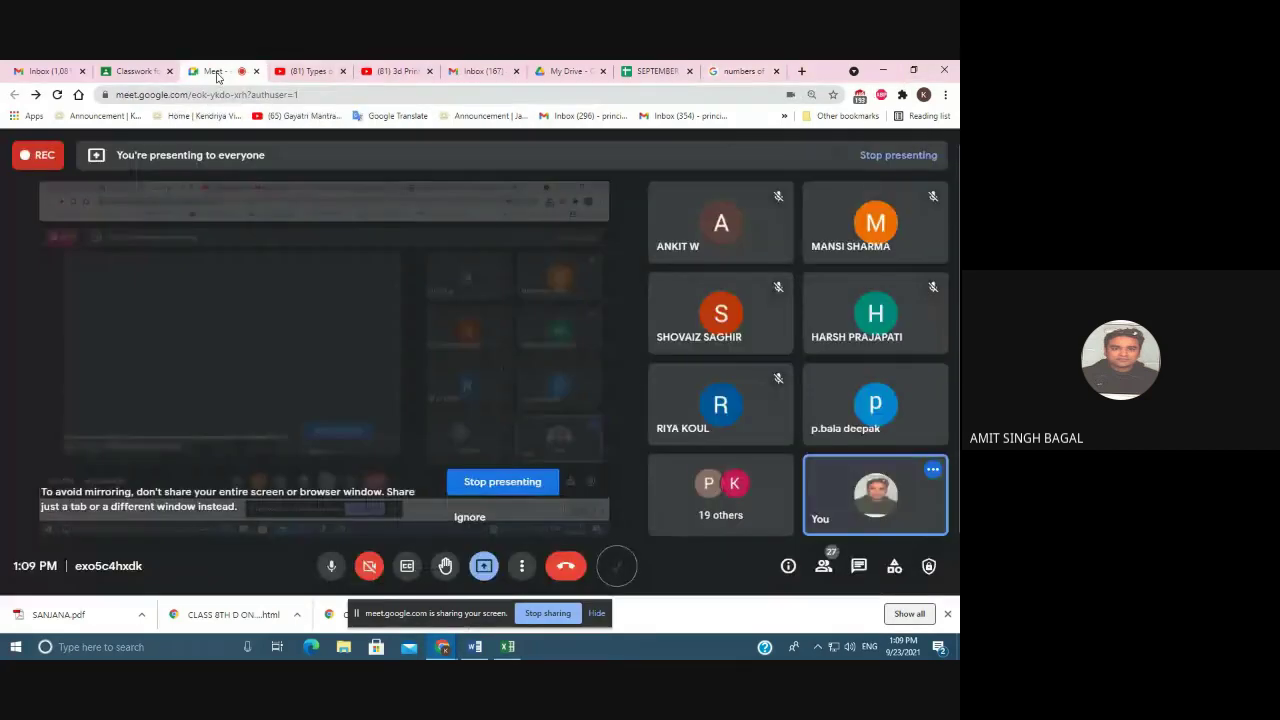
pyautogui.click(521, 566)
pyautogui.click(598, 232)
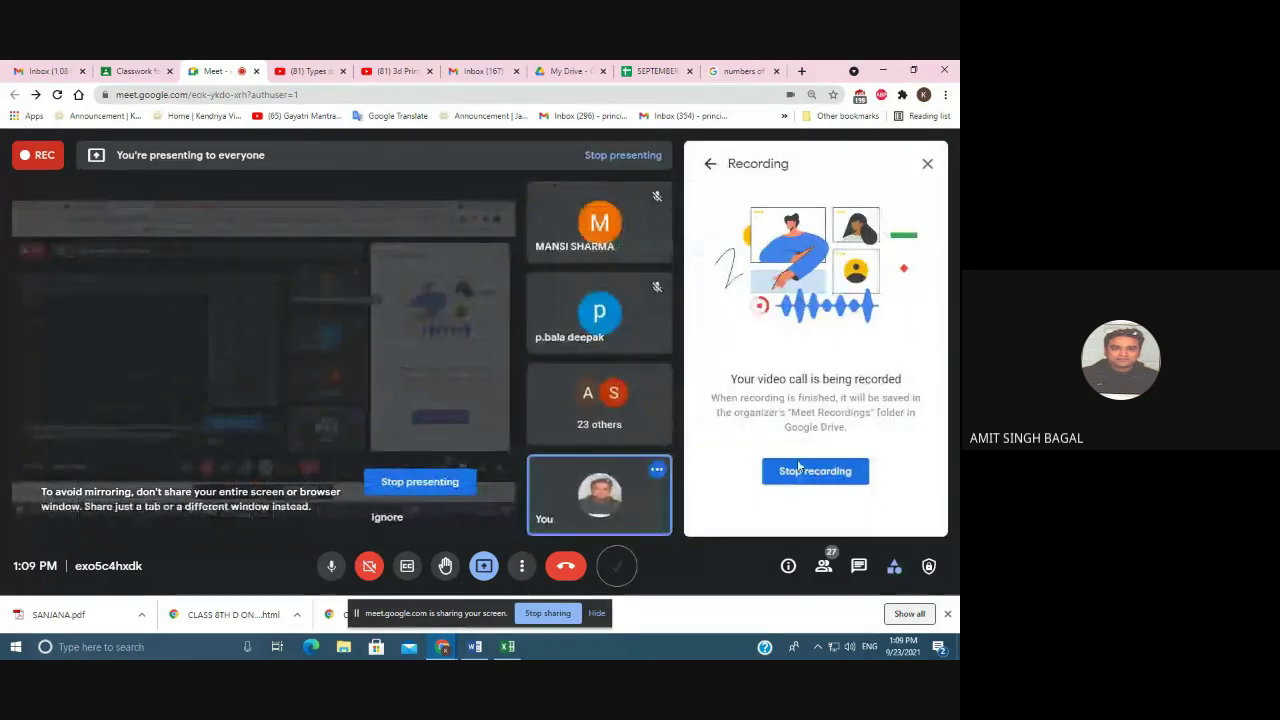